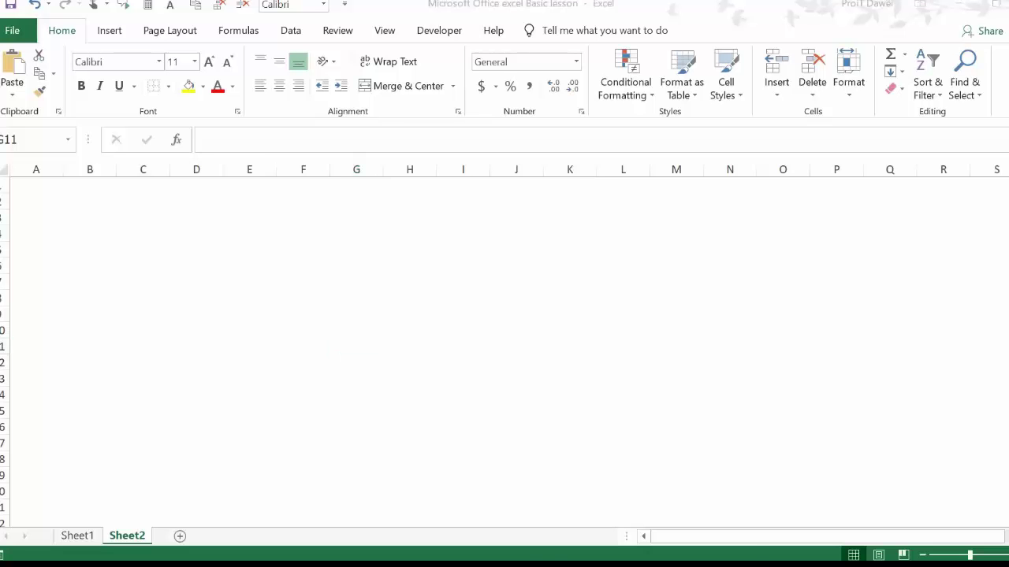
Step: Open Snagit Editor from the tray menu to show the Merge and Center / Format Painter / All Borders slide
{"action": "right_click", "coordinate": [575, 561]}
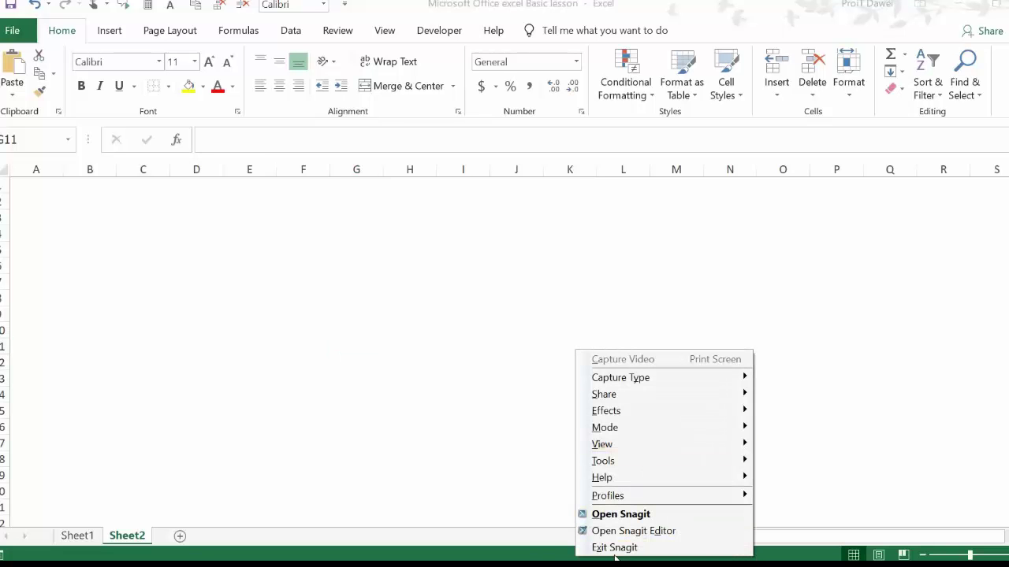
{"action": "left_click", "coordinate": [611, 531]}
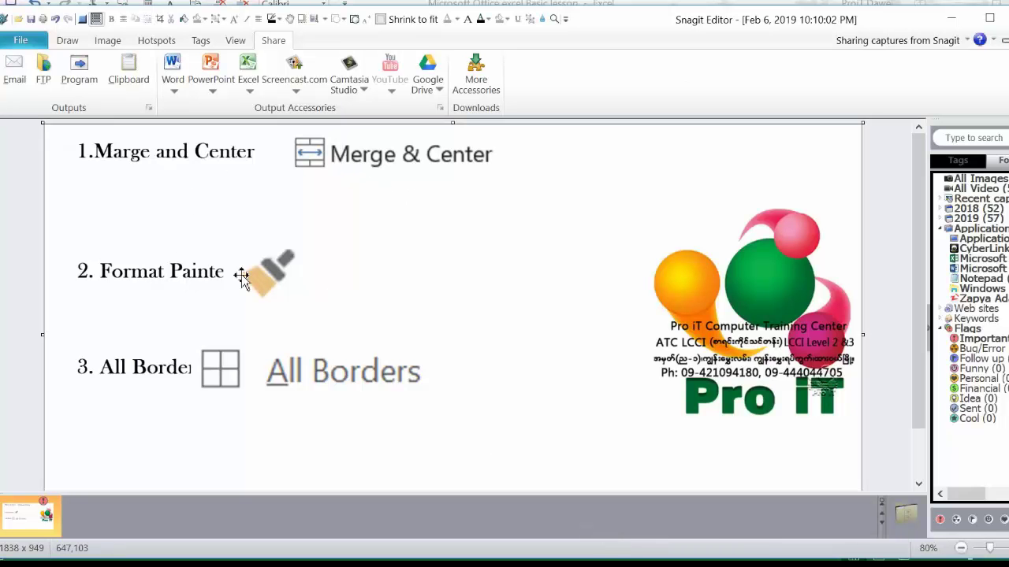
Step: Move the paintbrush and All Borders pictures right, clear of their Format Painter and All Borders labels
{"action": "left_click", "coordinate": [215, 276]}
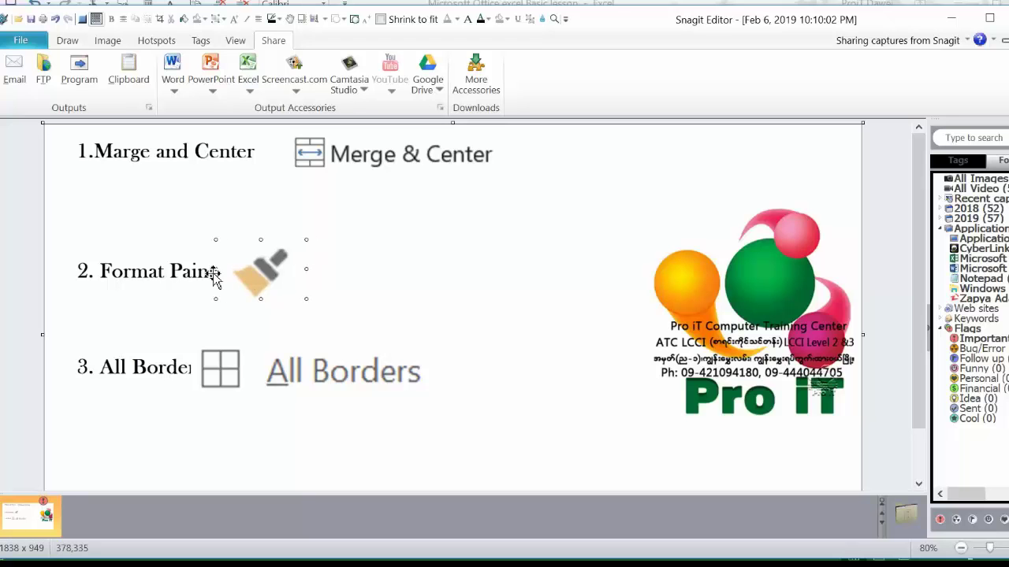
{"action": "left_click_drag", "start_coordinate": [226, 272], "coordinate": [269, 274]}
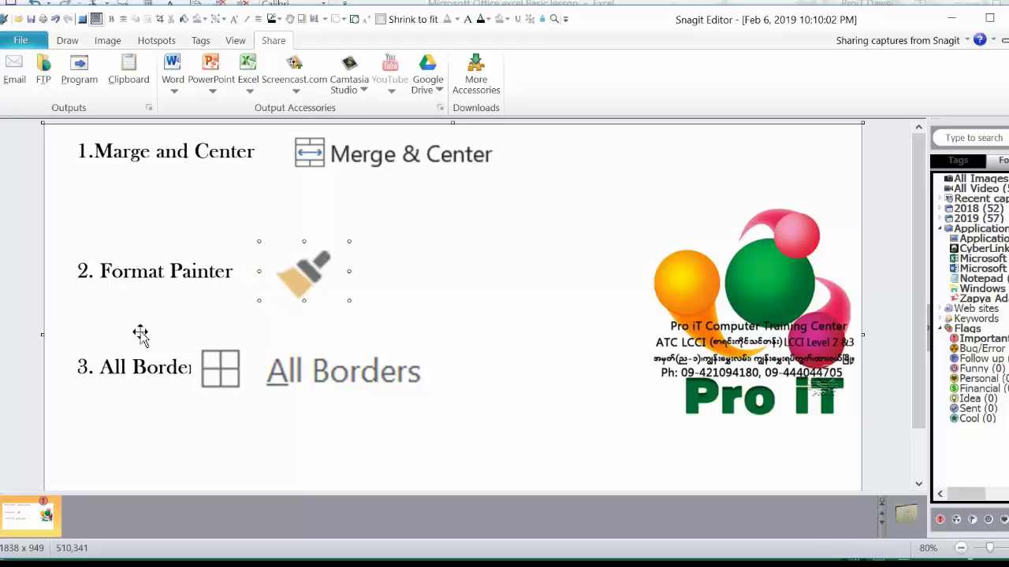
{"action": "left_click_drag", "start_coordinate": [219, 361], "coordinate": [249, 361]}
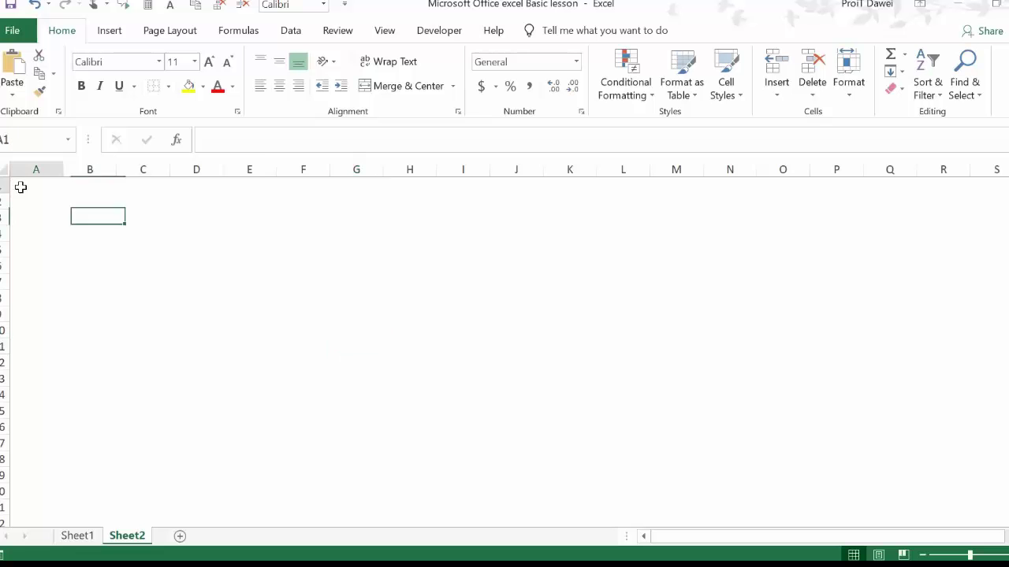
Step: Apply All Borders to the Sheet2 block from A1 across to column J
{"action": "left_click_drag", "start_coordinate": [20, 186], "coordinate": [513, 543]}
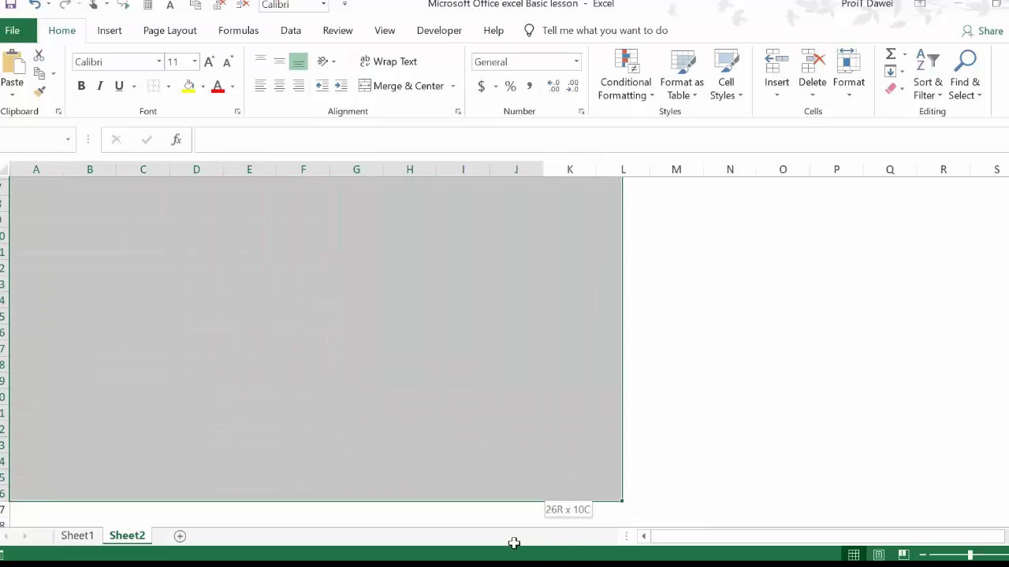
{"action": "left_click_drag", "start_coordinate": [513, 543], "coordinate": [508, 545]}
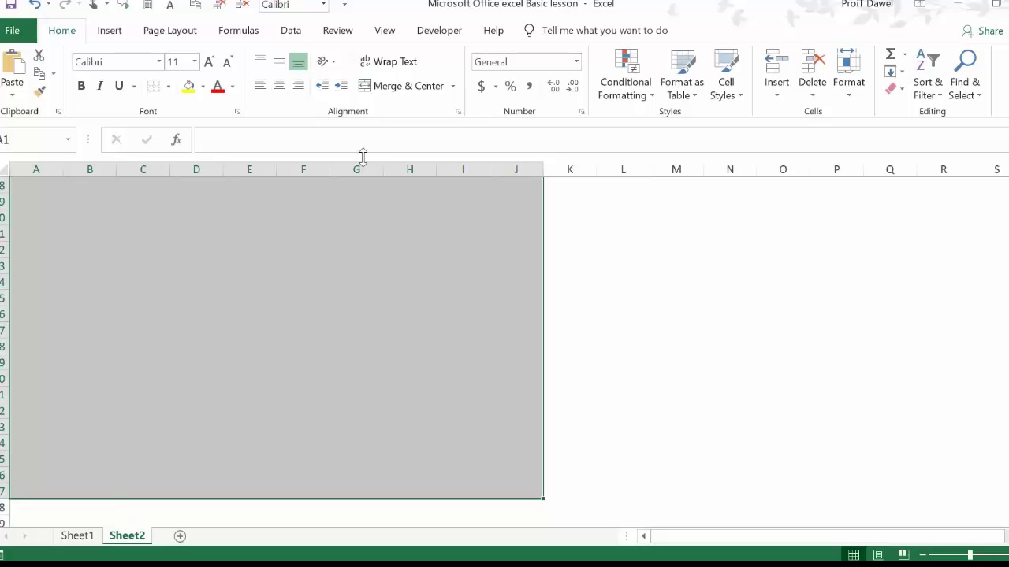
{"action": "left_click", "coordinate": [168, 87]}
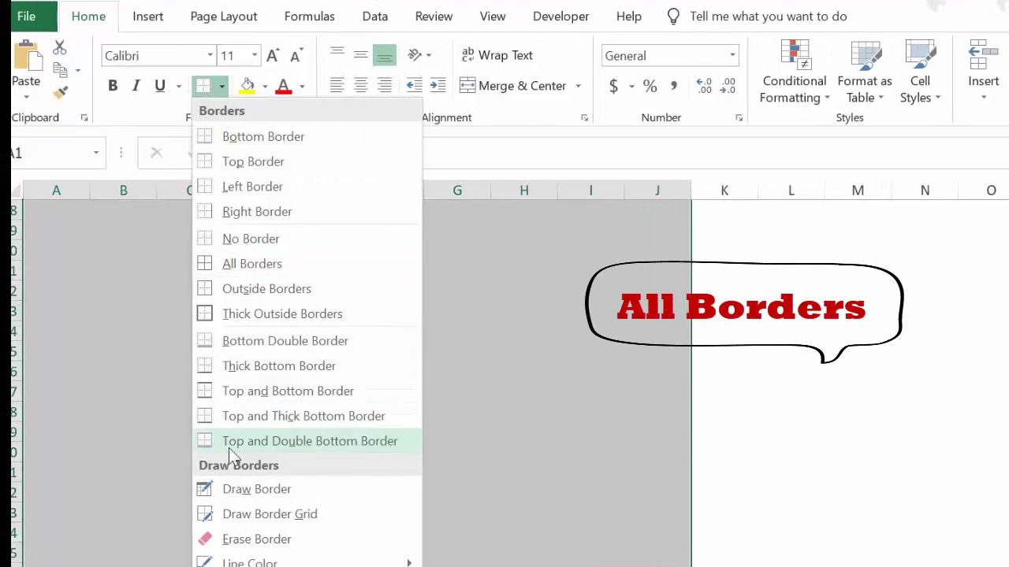
{"action": "left_click", "coordinate": [244, 265]}
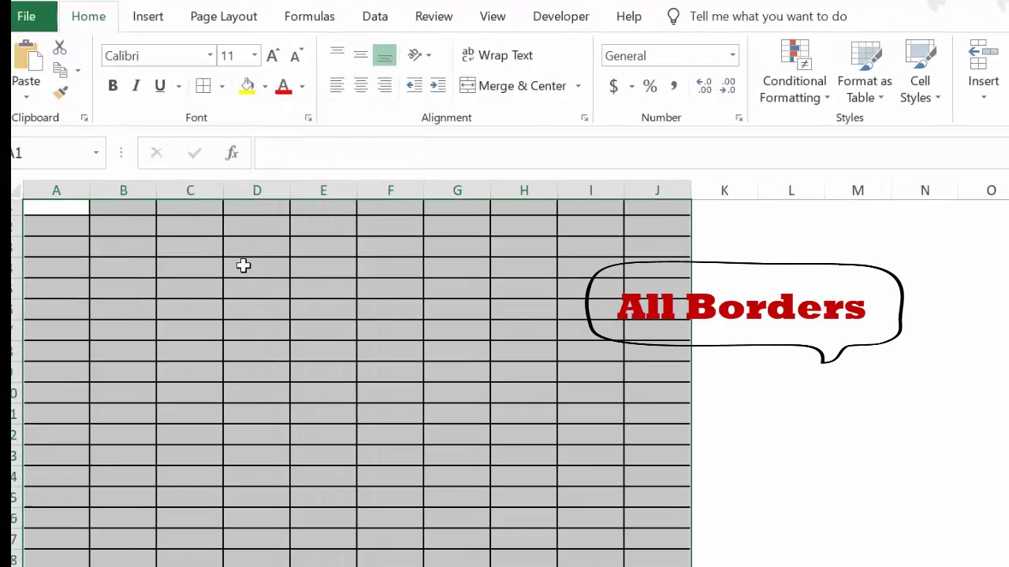
{"action": "left_click", "coordinate": [422, 397]}
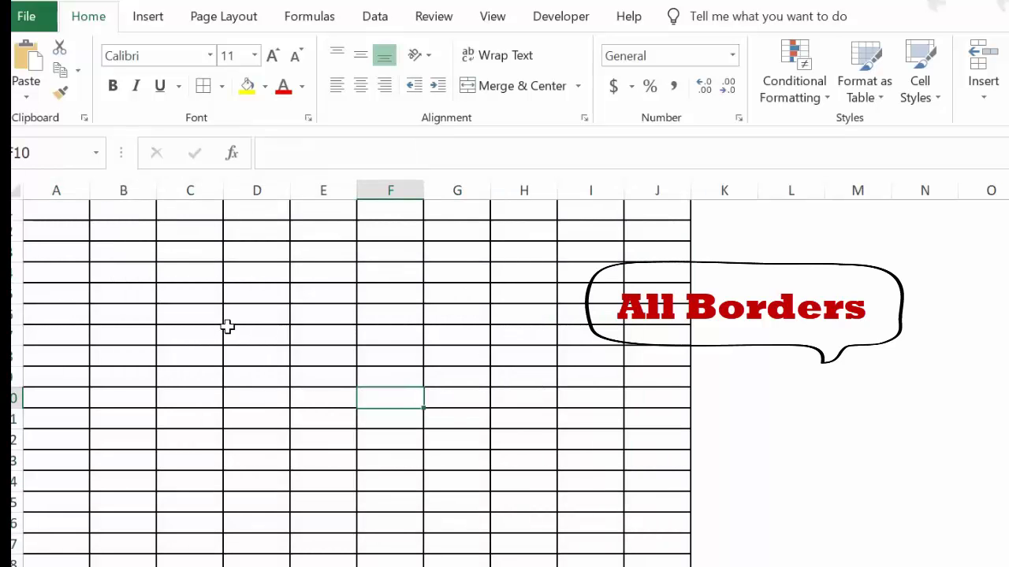
{"action": "double_click", "coordinate": [322, 419]}
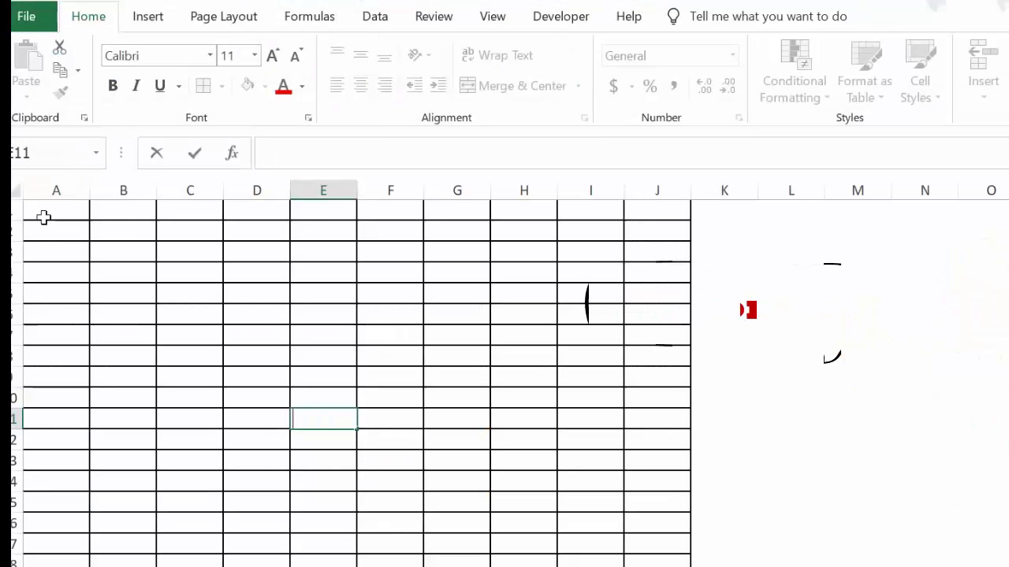
Step: Merge and centre A1 through J1 into one cell
{"action": "left_click", "coordinate": [41, 215]}
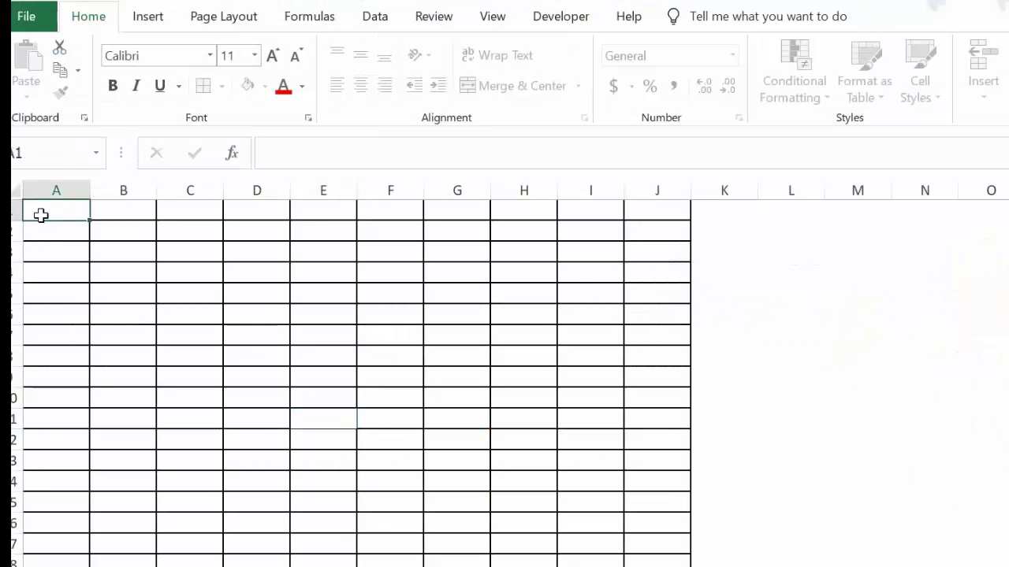
{"action": "left_click_drag", "start_coordinate": [41, 214], "coordinate": [647, 216]}
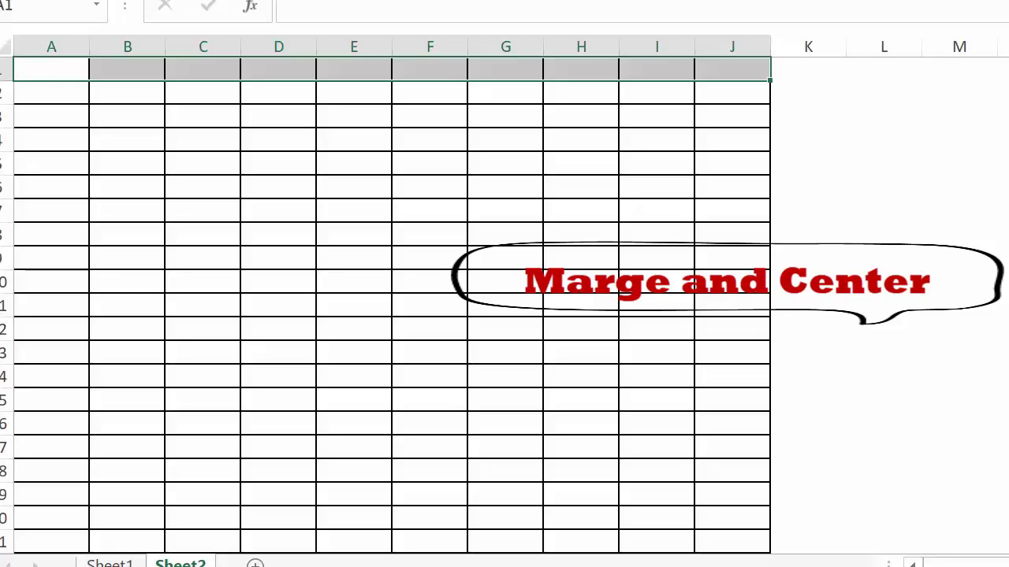
{"action": "key", "text": "alt+h"}
{"action": "key", "text": "m"}
{"action": "key", "text": "c"}
{"action": "left_click", "coordinate": [265, 189]}
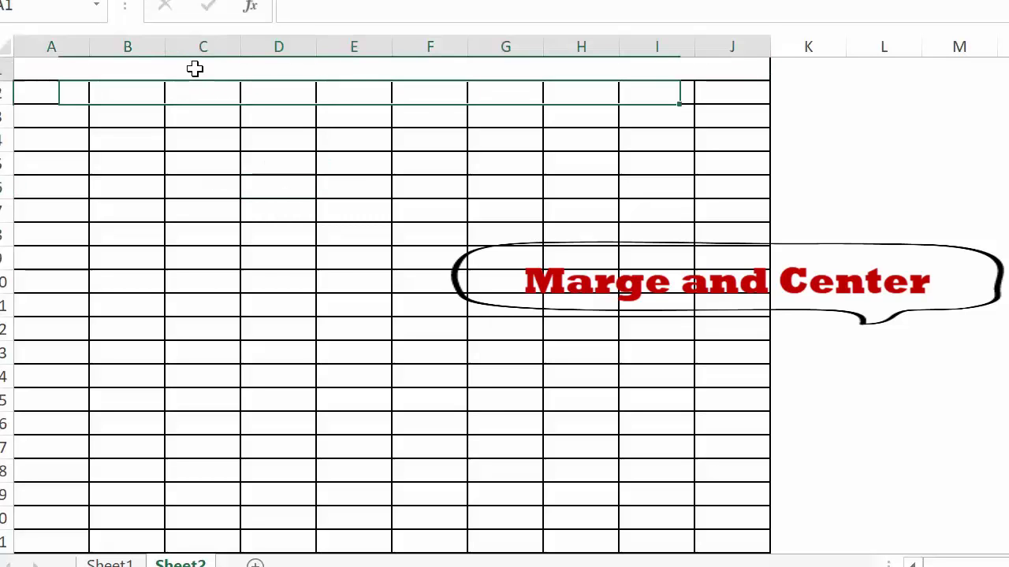
{"action": "left_click", "coordinate": [194, 68]}
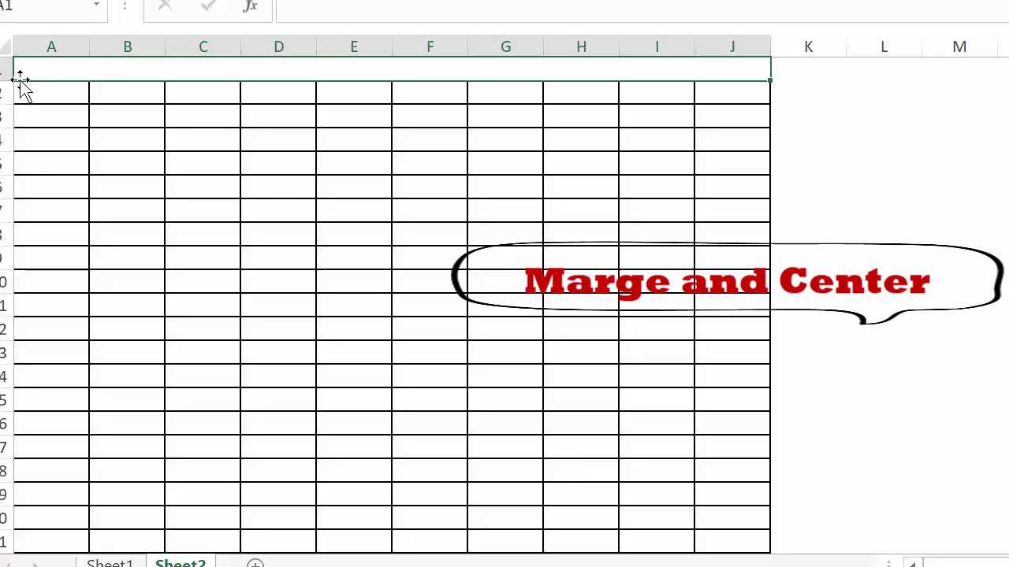
Step: Merge and centre A2:D4 into a single block
{"action": "mouse_move", "coordinate": [20, 88]}
{"action": "left_mouse_down"}
{"action": "mouse_move", "coordinate": [157, 104]}
{"action": "mouse_move", "coordinate": [271, 100]}
{"action": "left_mouse_up"}
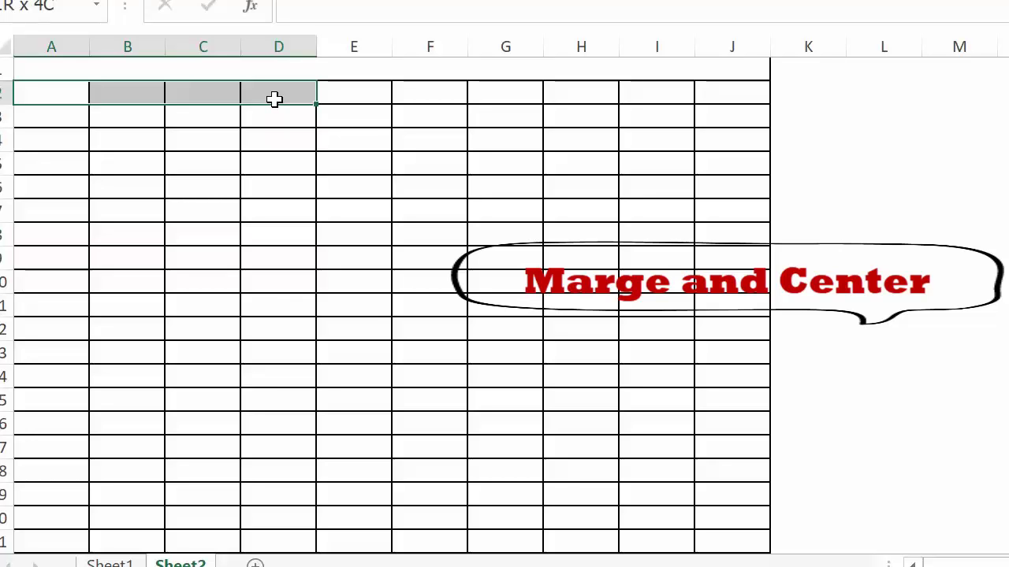
{"action": "left_click_drag", "start_coordinate": [274, 99], "coordinate": [271, 137]}
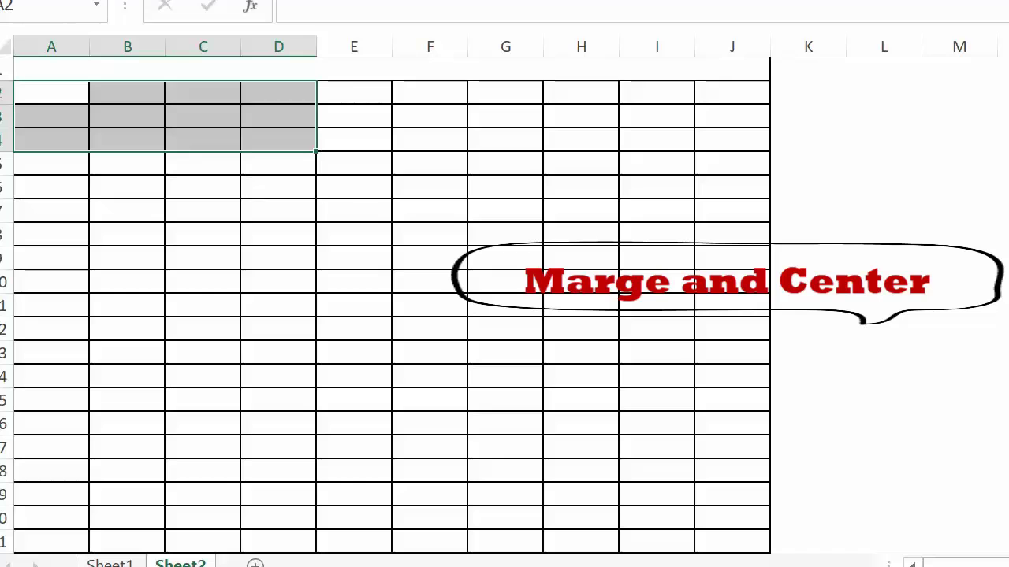
{"action": "key", "text": "alt+h"}
{"action": "key", "text": "m"}
{"action": "key", "text": "c"}
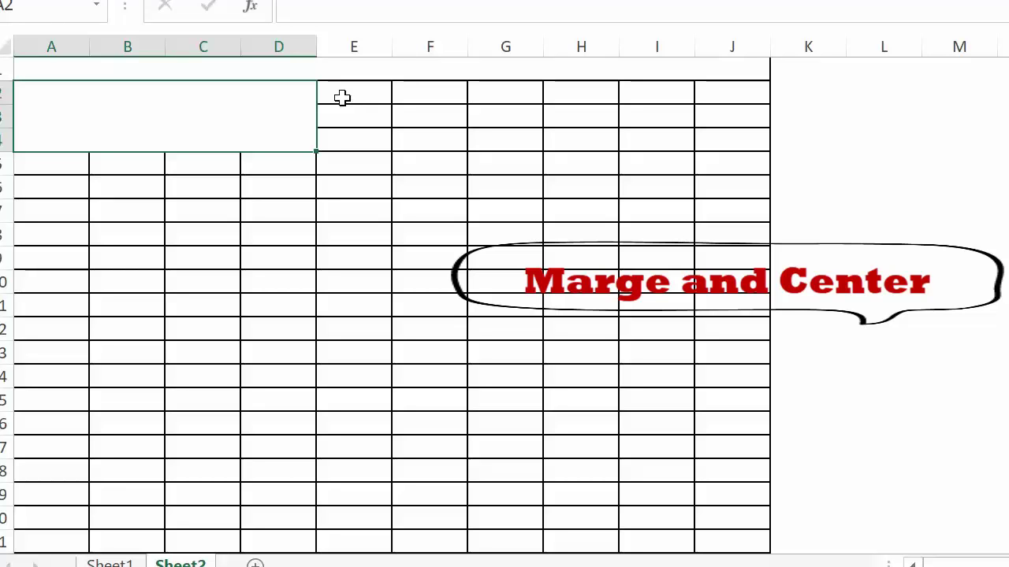
Step: Merge and centre E2:G2, E3:G3 and E4:G4 each into one wide cell
{"action": "left_click_drag", "start_coordinate": [342, 97], "coordinate": [495, 93]}
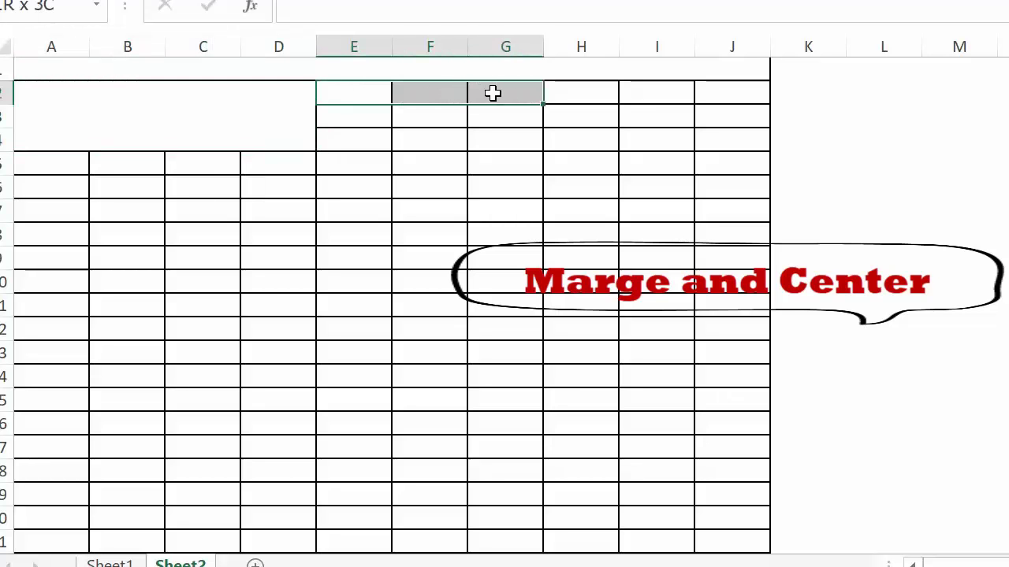
{"action": "key", "text": "alt+h"}
{"action": "key", "text": "m"}
{"action": "key", "text": "c"}
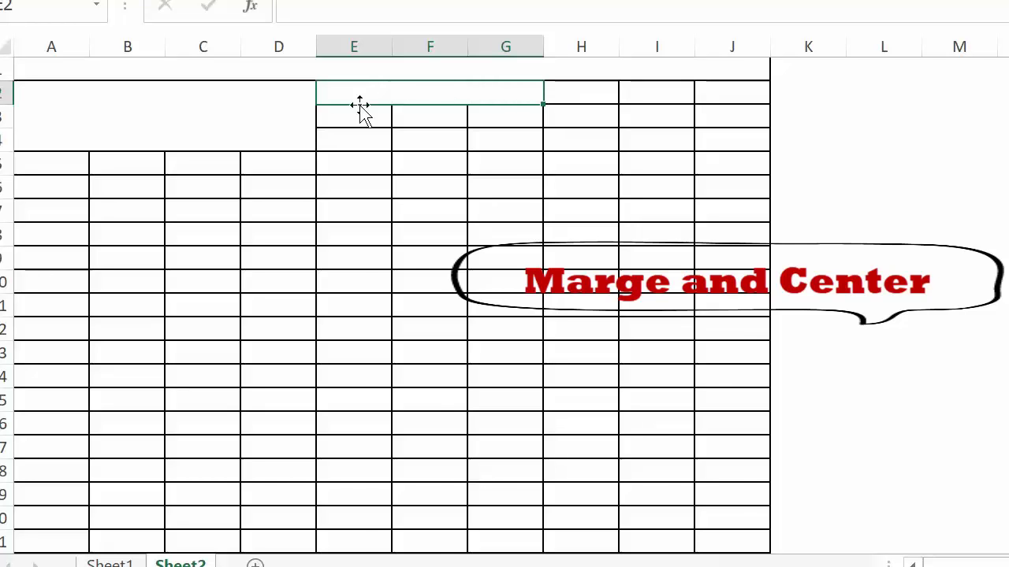
{"action": "left_click_drag", "start_coordinate": [331, 116], "coordinate": [490, 115]}
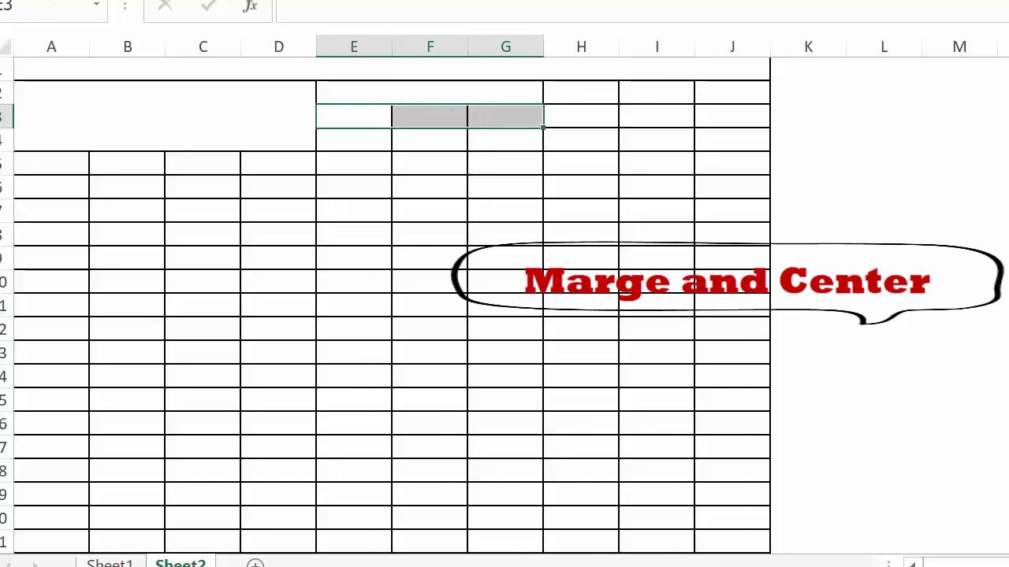
{"action": "key", "text": "alt+h"}
{"action": "key", "text": "m"}
{"action": "key", "text": "c"}
{"action": "left_click", "coordinate": [364, 145]}
{"action": "left_click_drag", "start_coordinate": [364, 144], "coordinate": [518, 136]}
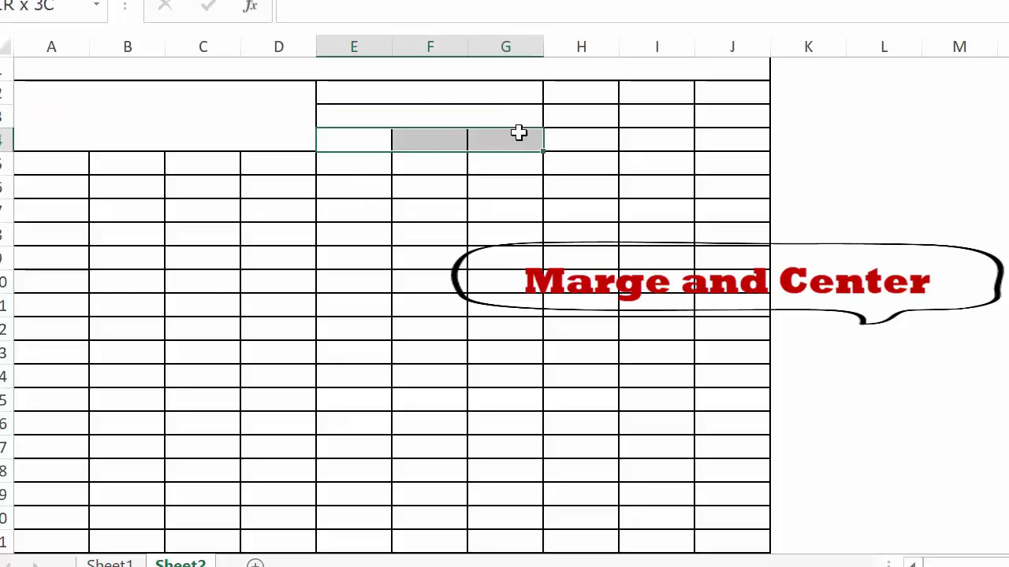
{"action": "key", "text": "alt+h"}
{"action": "key", "text": "m"}
{"action": "key", "text": "c"}
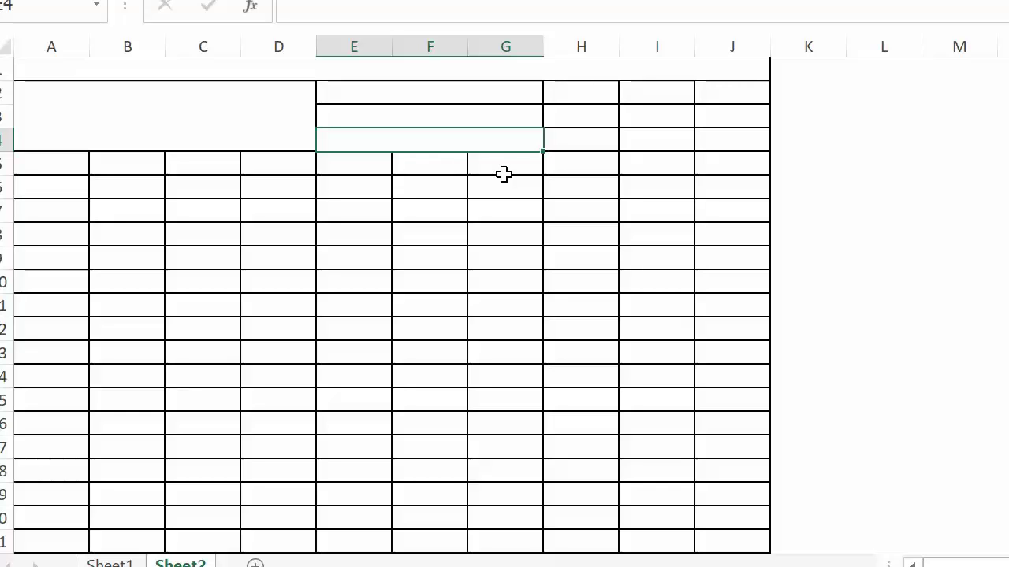
Step: Merge and centre H2:J4 into one block
{"action": "left_click_drag", "start_coordinate": [558, 88], "coordinate": [768, 139]}
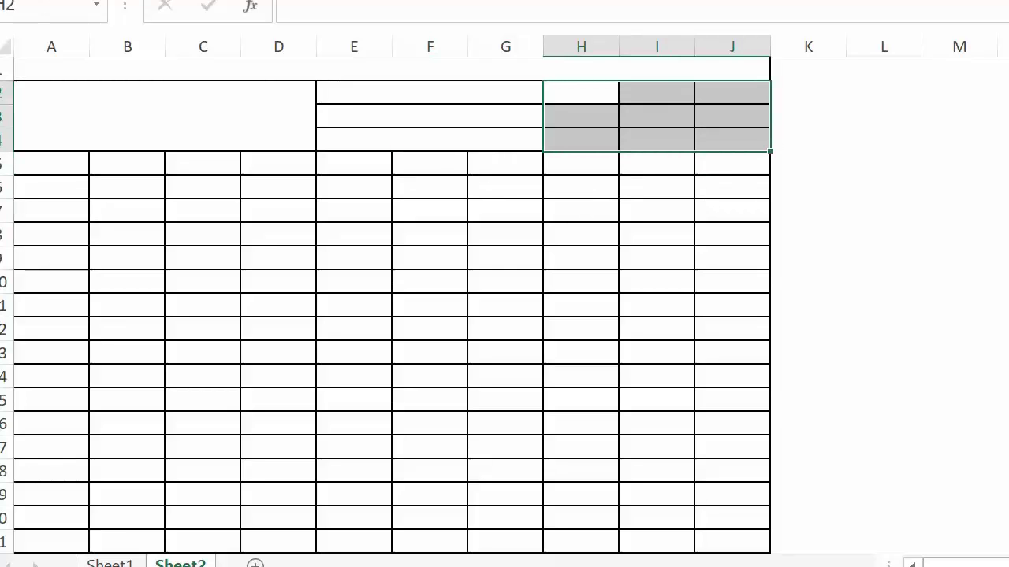
{"action": "key", "text": "alt+h"}
{"action": "key", "text": "m"}
{"action": "key", "text": "c"}
{"action": "left_click", "coordinate": [577, 240]}
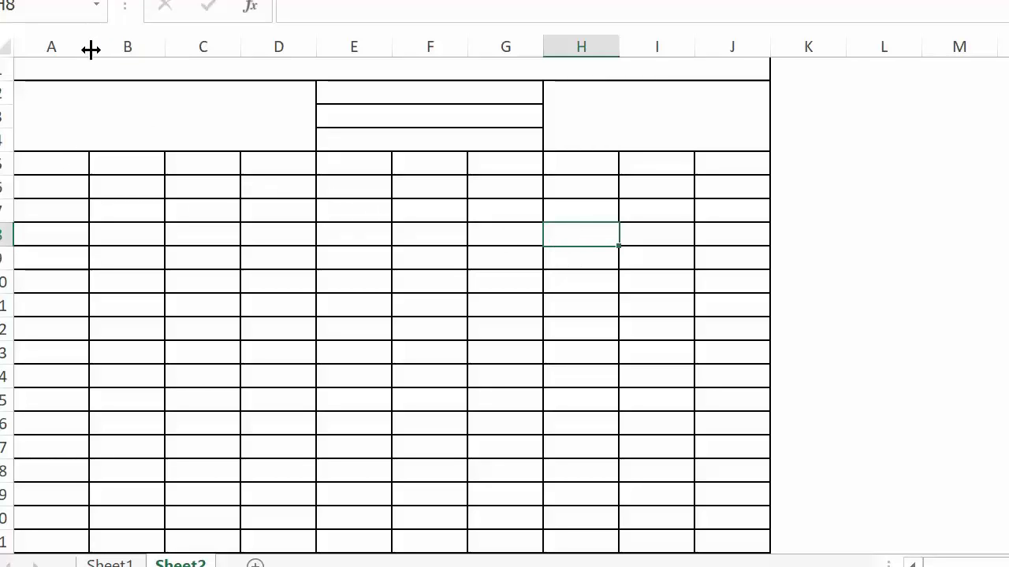
Step: Narrow column A, then merge and centre A5 and B5 into one cell
{"action": "left_click_drag", "start_coordinate": [89, 50], "coordinate": [65, 54]}
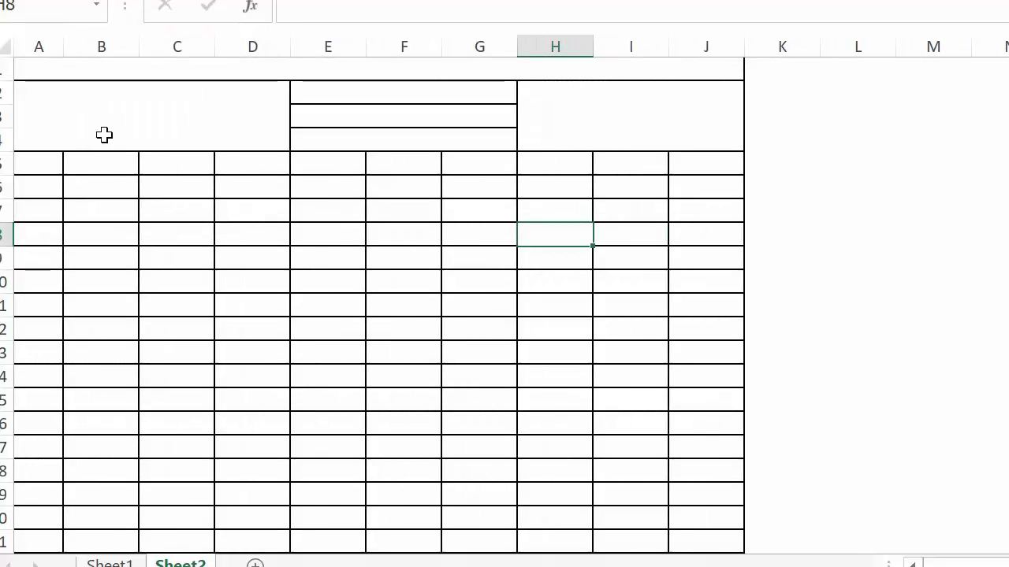
{"action": "left_click_drag", "start_coordinate": [39, 157], "coordinate": [89, 171]}
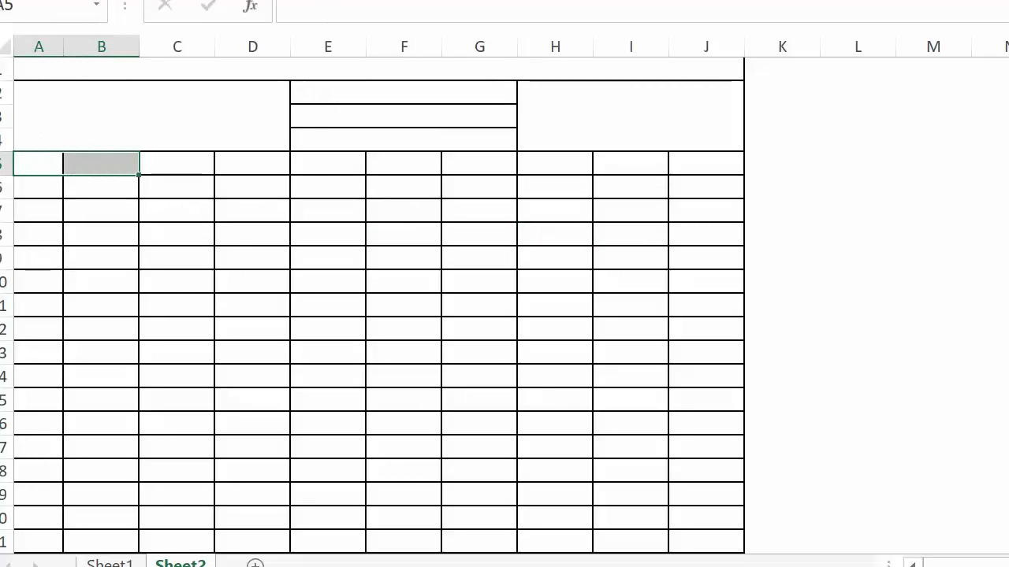
{"action": "key", "text": "alt+h"}
{"action": "key", "text": "m"}
{"action": "key", "text": "c"}
{"action": "left_click_drag", "start_coordinate": [25, 193], "coordinate": [83, 183]}
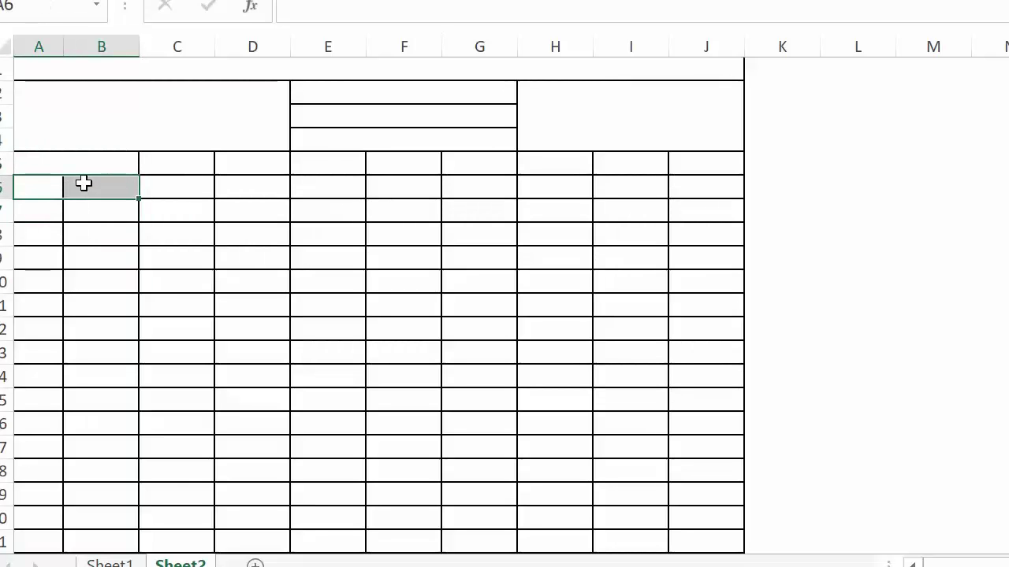
{"action": "left_click", "coordinate": [83, 183]}
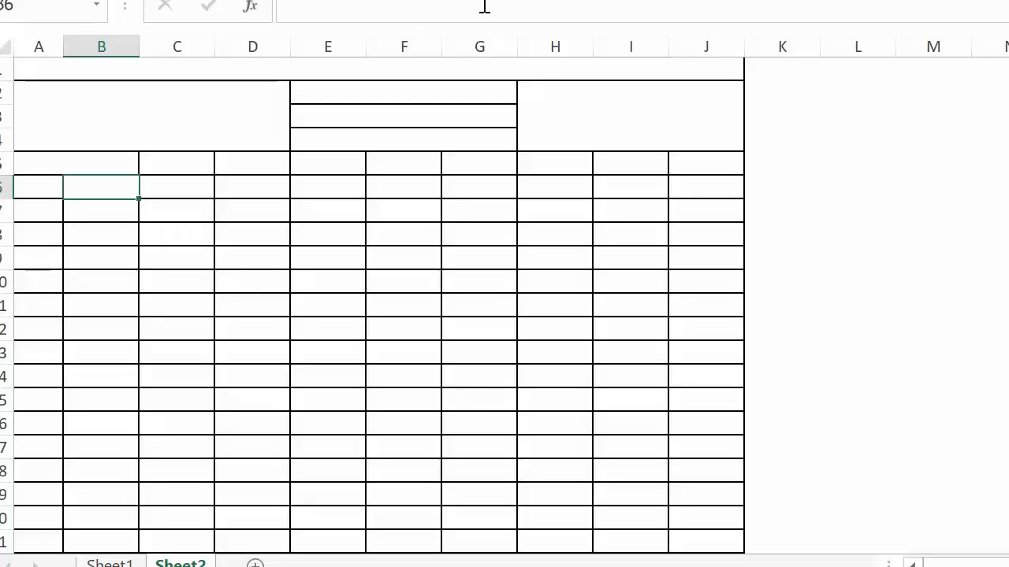
Step: Merge A7:B7, A6:B6, A8:B8 and A9:B9 each into a single cell
{"action": "left_click_drag", "start_coordinate": [40, 212], "coordinate": [88, 207]}
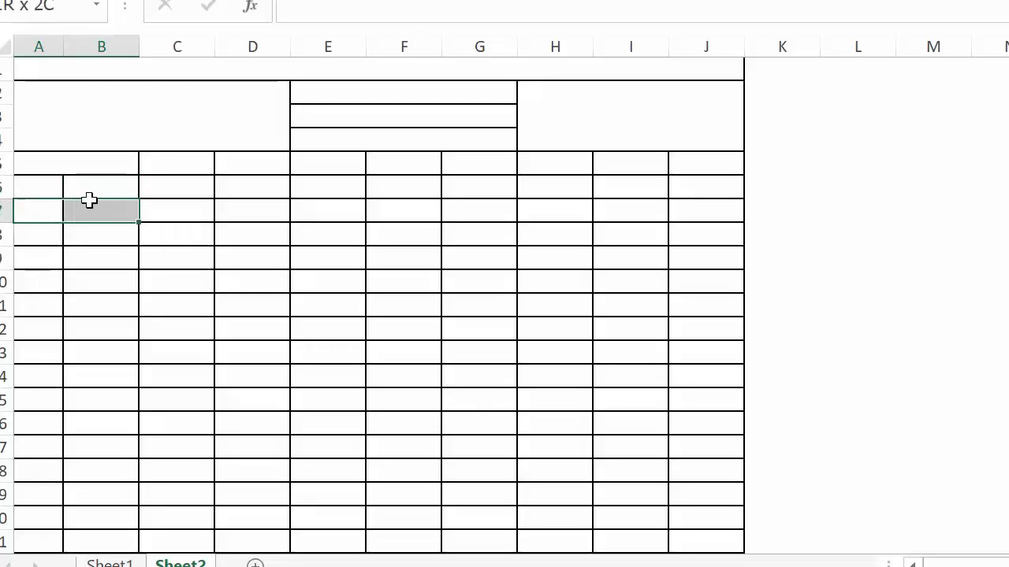
{"action": "key", "text": "alt+h"}
{"action": "key", "text": "m"}
{"action": "key", "text": "m"}
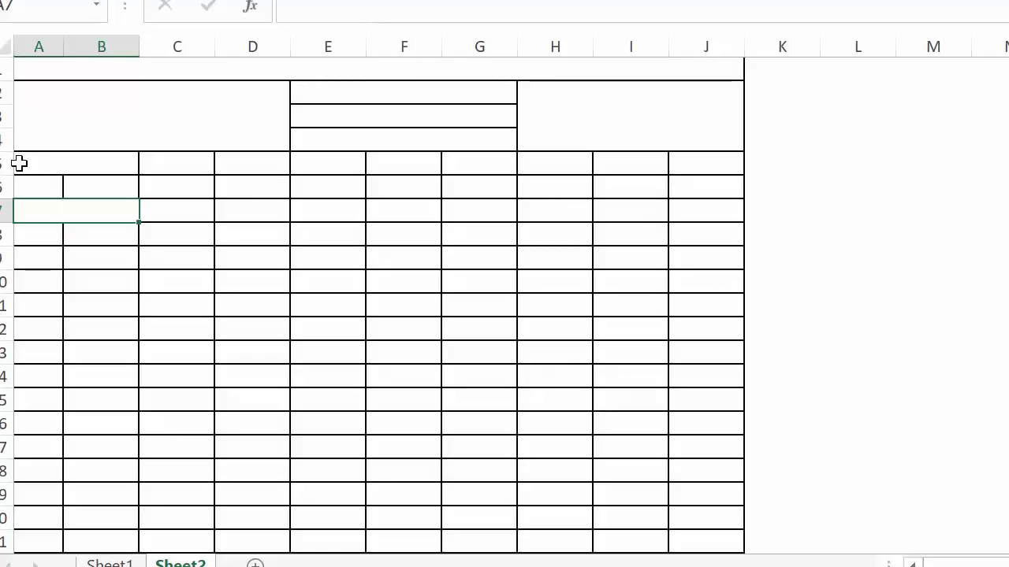
{"action": "left_click_drag", "start_coordinate": [26, 182], "coordinate": [83, 185]}
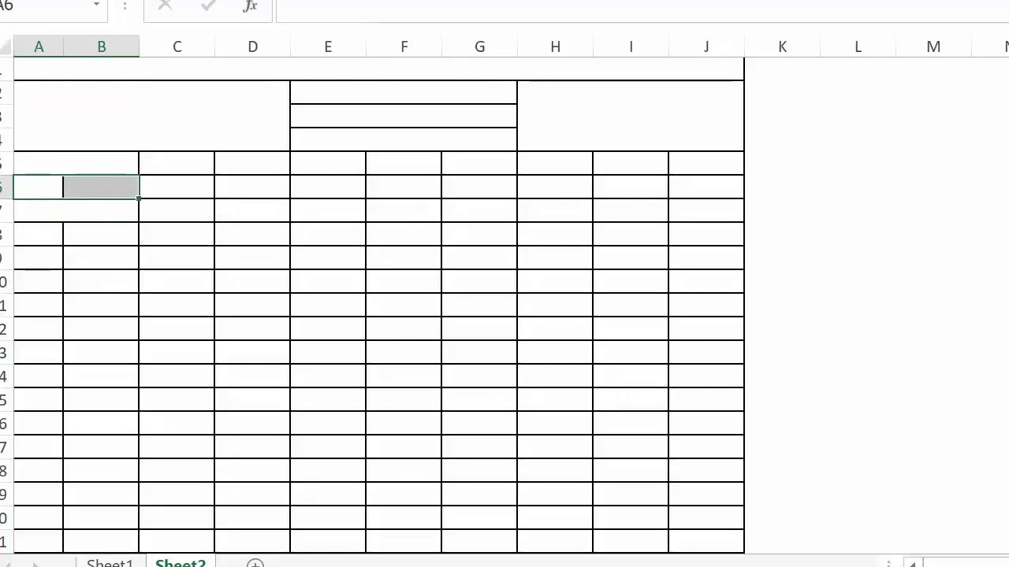
{"action": "key", "text": "alt+h"}
{"action": "key", "text": "m"}
{"action": "key", "text": "m"}
{"action": "left_click_drag", "start_coordinate": [22, 223], "coordinate": [90, 232]}
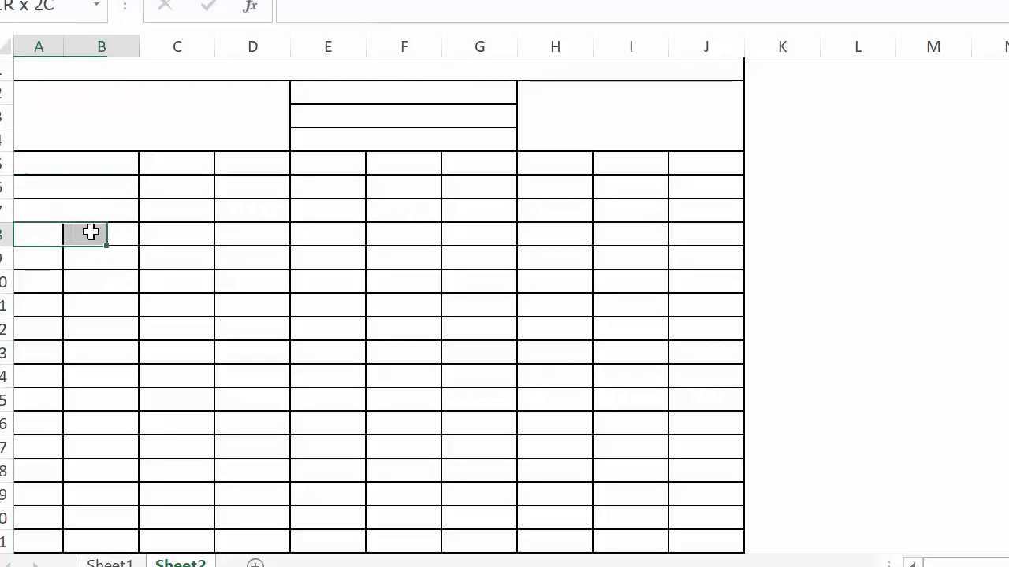
{"action": "key", "text": "alt+h"}
{"action": "key", "text": "m"}
{"action": "key", "text": "m"}
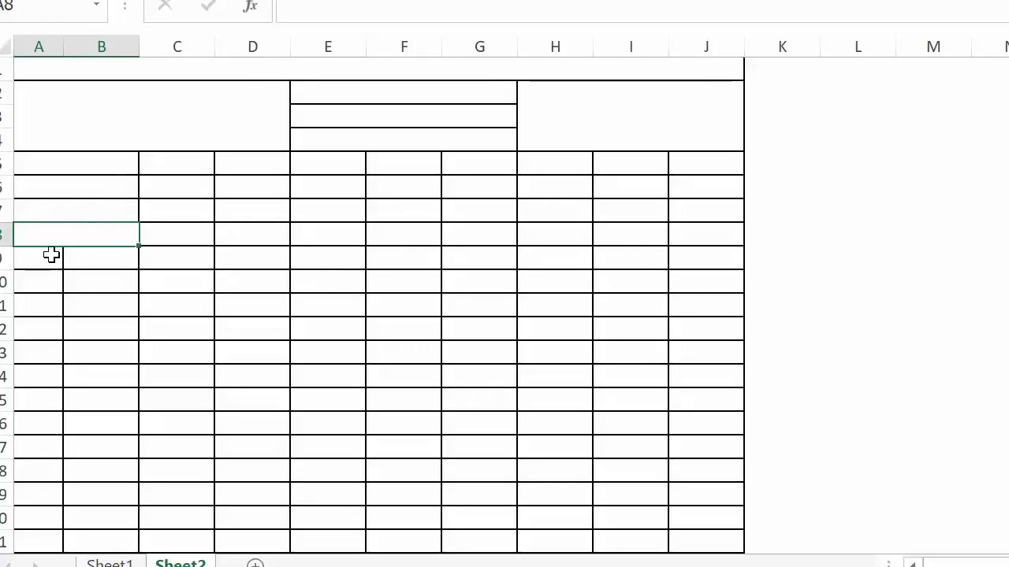
{"action": "left_click_drag", "start_coordinate": [52, 257], "coordinate": [100, 258]}
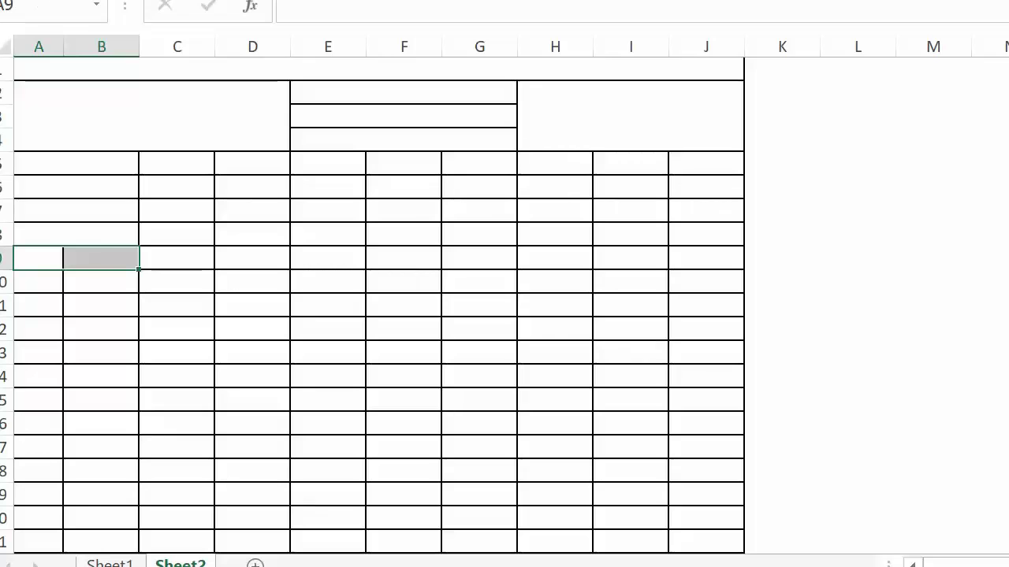
{"action": "key", "text": "alt+h"}
{"action": "key", "text": "m"}
{"action": "key", "text": "m"}
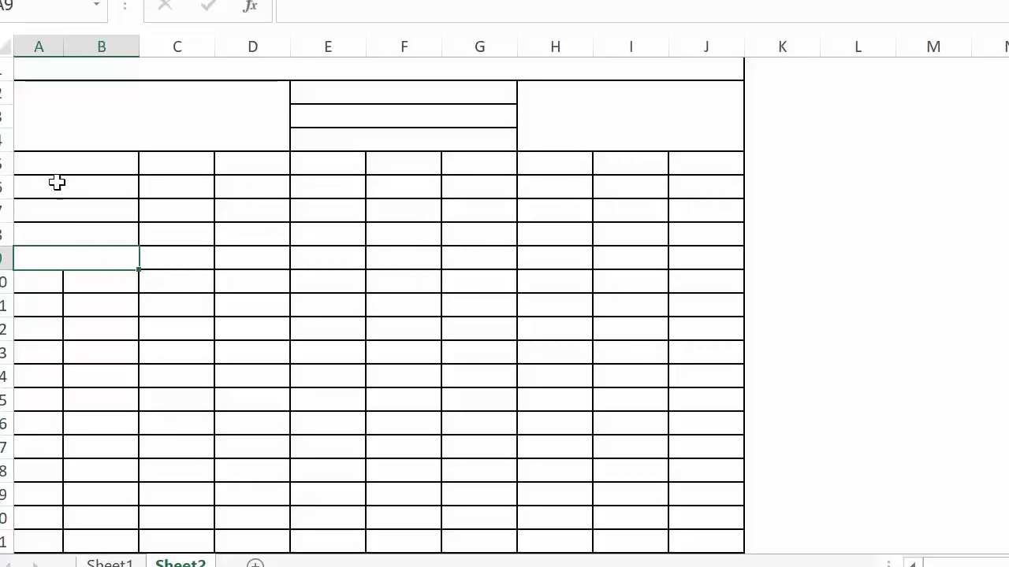
Step: Verify that A5 through A9 are each one merged cell
{"action": "left_click", "coordinate": [49, 165]}
{"action": "left_click", "coordinate": [45, 191]}
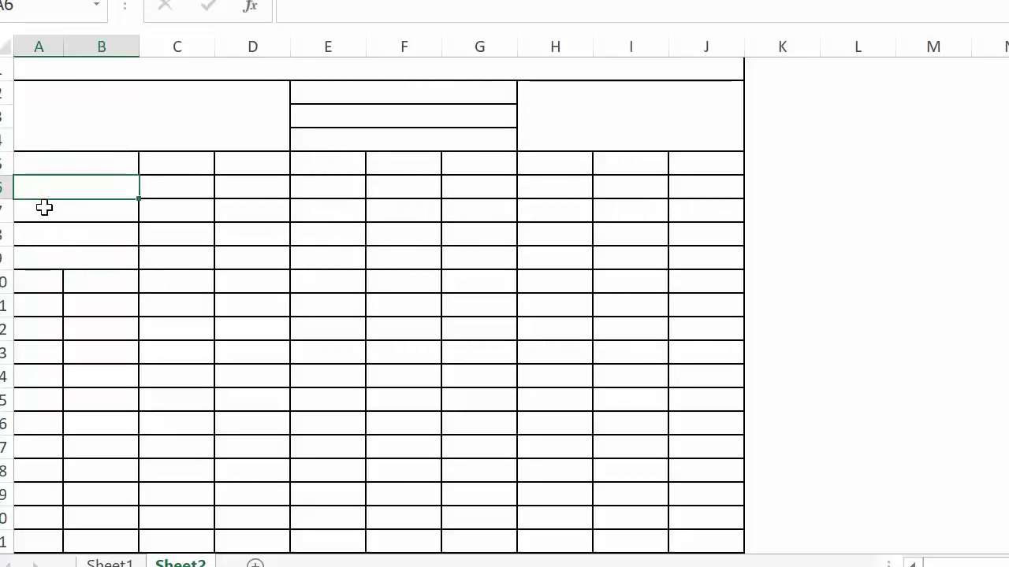
{"action": "left_click", "coordinate": [44, 214]}
{"action": "left_click", "coordinate": [44, 227]}
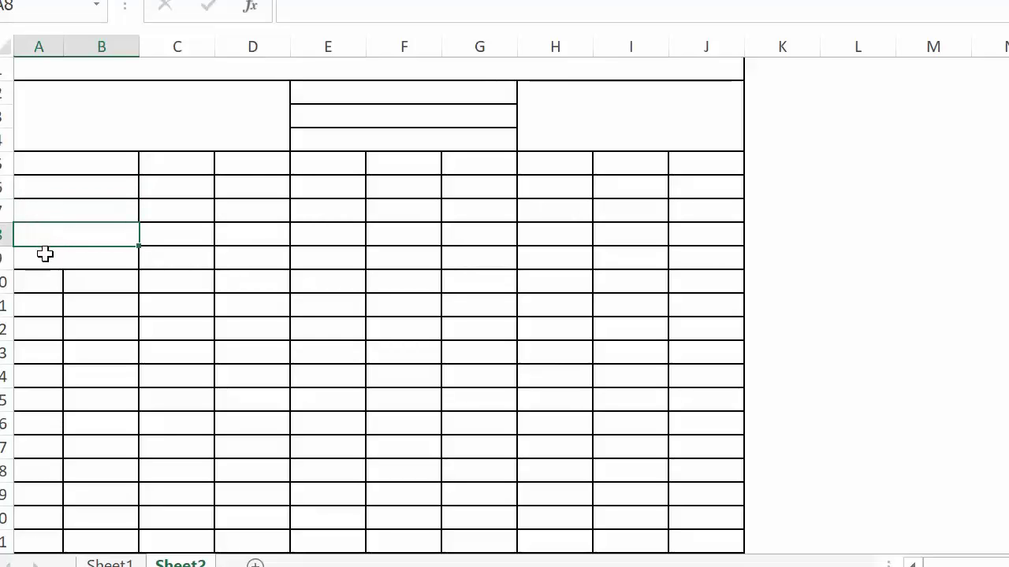
{"action": "left_click", "coordinate": [45, 254]}
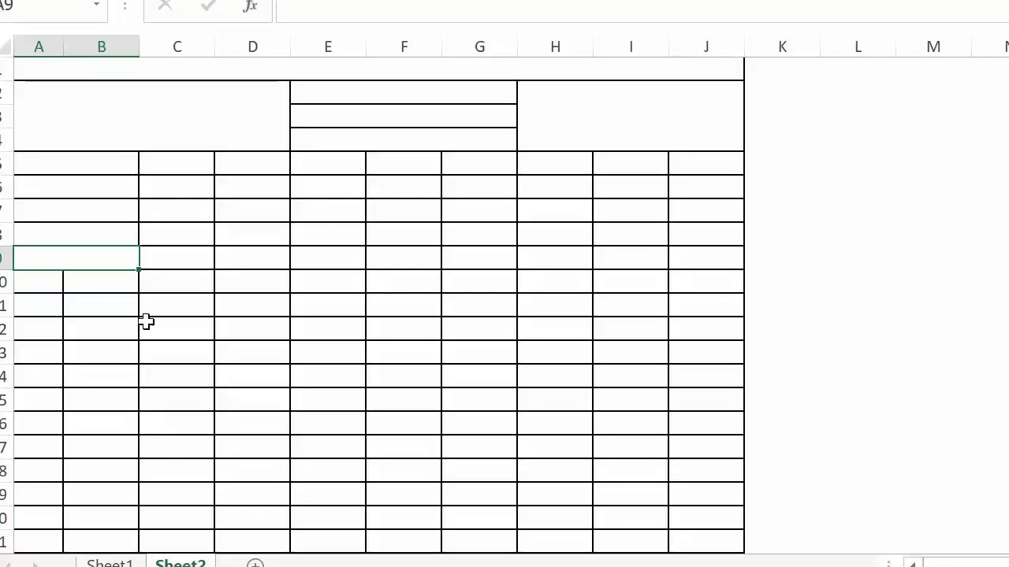
{"action": "mouse_move", "coordinate": [32, 283]}
{"action": "left_mouse_down"}
{"action": "mouse_move", "coordinate": [195, 290]}
{"action": "mouse_move", "coordinate": [331, 270]}
{"action": "left_mouse_up"}
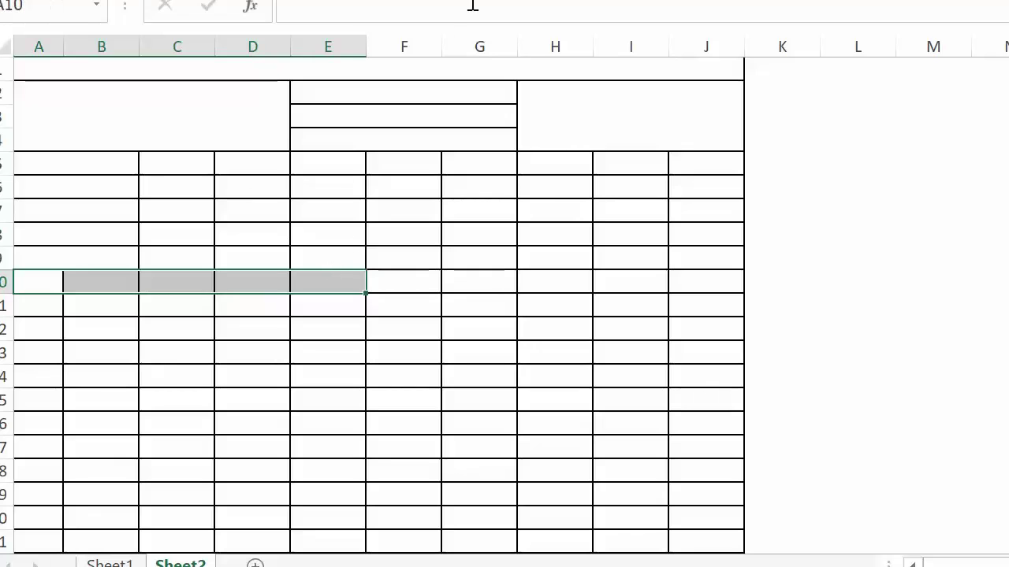
Step: Merge and centre A10:E10 and F10:J10 into two wide cells
{"action": "key", "text": "alt+h"}
{"action": "key", "text": "m"}
{"action": "key", "text": "c"}
{"action": "left_click_drag", "start_coordinate": [420, 286], "coordinate": [699, 279]}
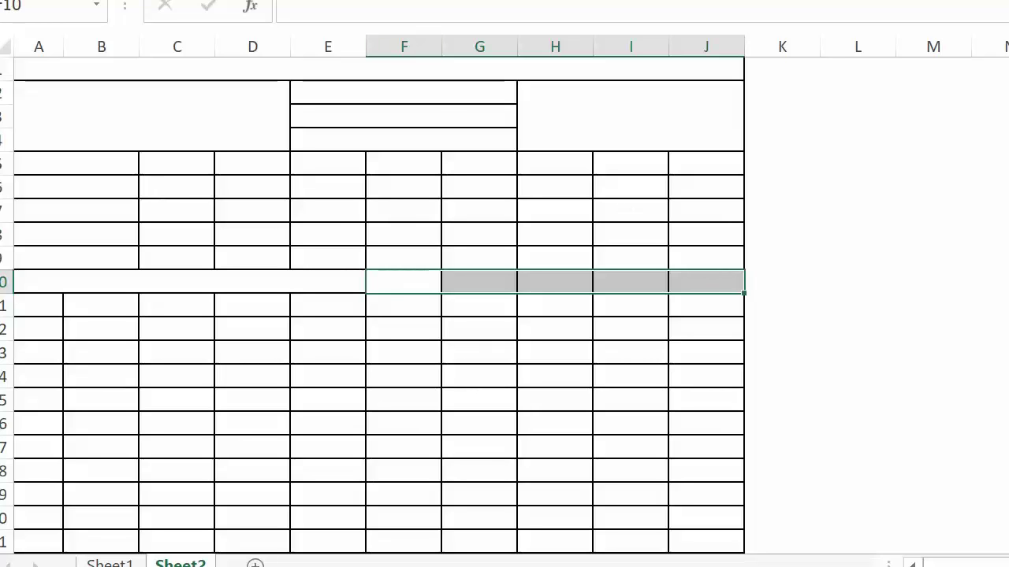
{"action": "key", "text": "alt+h"}
{"action": "key", "text": "m"}
{"action": "key", "text": "c"}
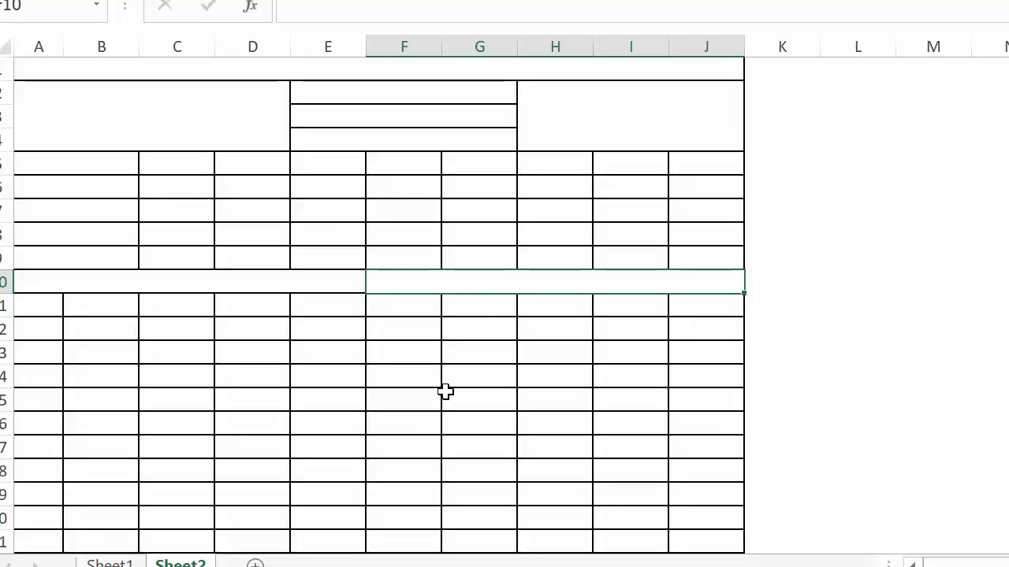
Step: Widen column B, widen column C to 119 pixels, and set column D to about 106 pixels
{"action": "left_click", "coordinate": [31, 306]}
{"action": "left_click", "coordinate": [114, 308]}
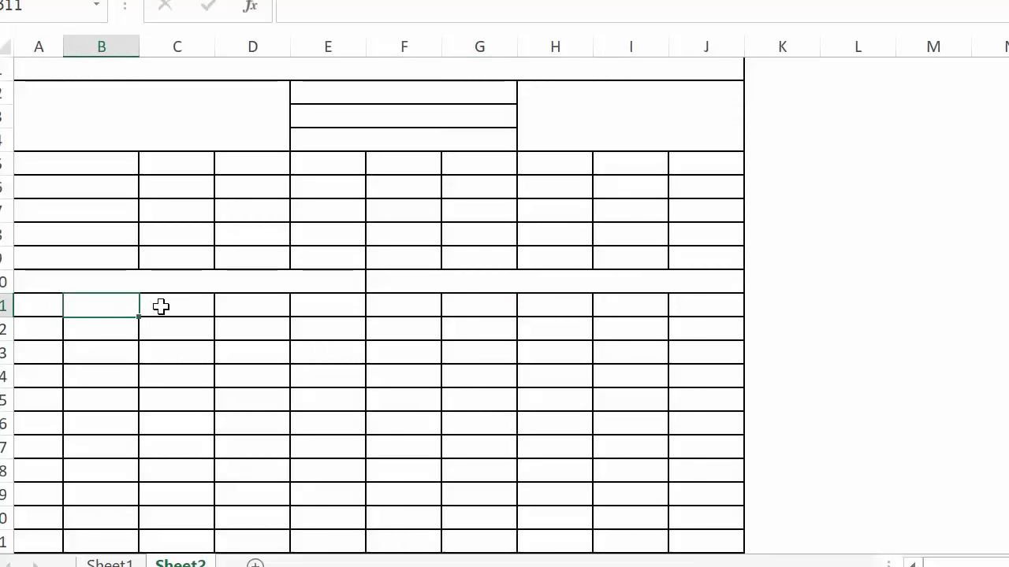
{"action": "left_click", "coordinate": [163, 307]}
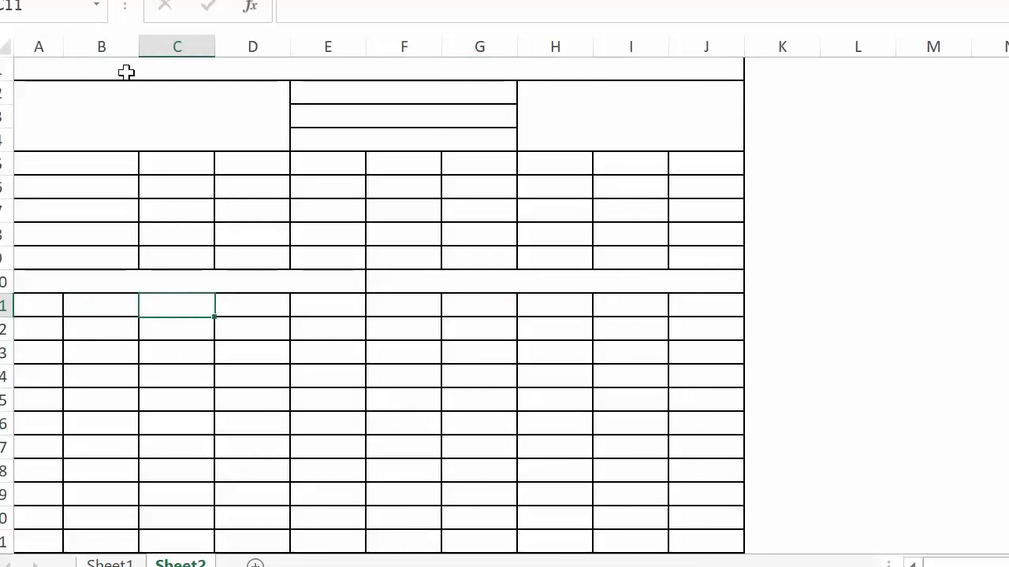
{"action": "left_click_drag", "start_coordinate": [143, 48], "coordinate": [149, 47]}
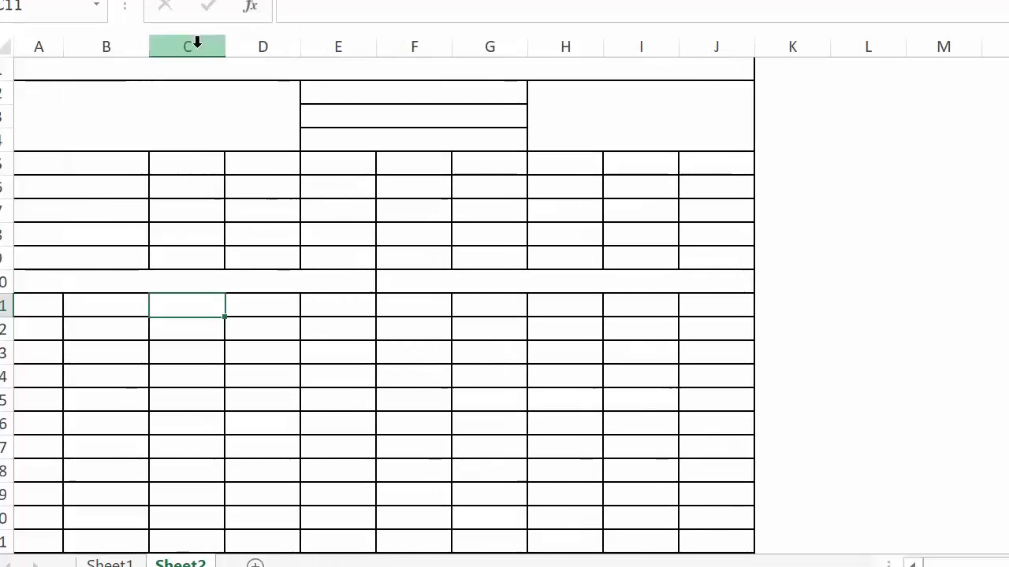
{"action": "left_click_drag", "start_coordinate": [223, 41], "coordinate": [244, 47]}
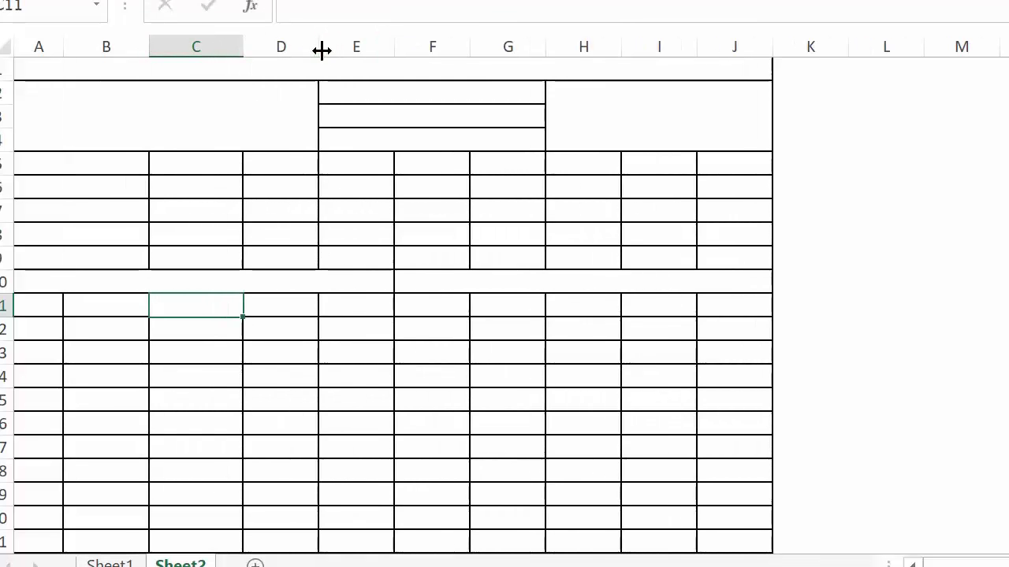
{"action": "left_click_drag", "start_coordinate": [320, 49], "coordinate": [362, 57]}
{"action": "left_click_drag", "start_coordinate": [355, 158], "coordinate": [335, 225]}
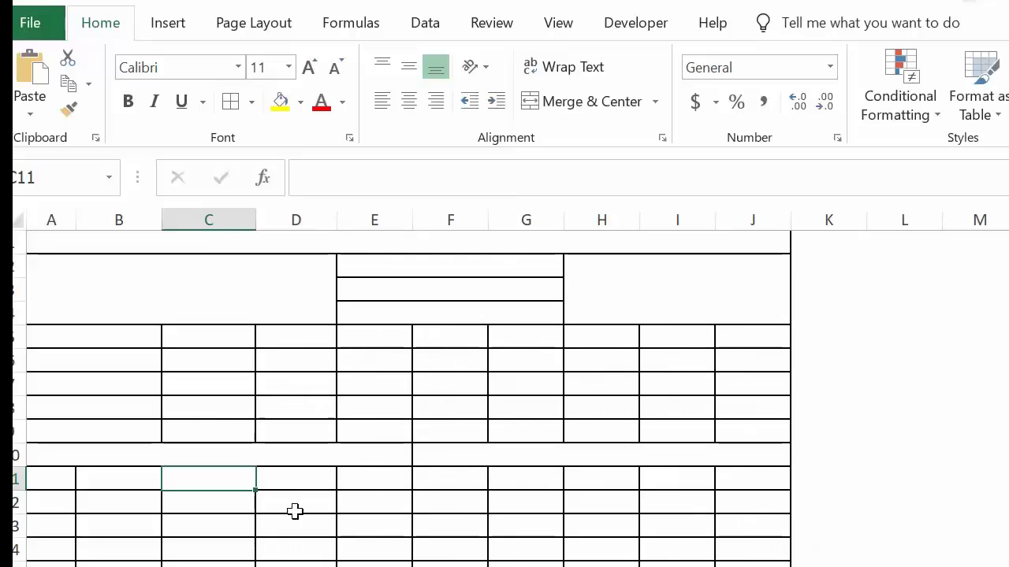
Step: Merge and centre D11:E11, then copy that format onto rows 12–14 with Format Painter
{"action": "left_click_drag", "start_coordinate": [284, 486], "coordinate": [358, 479]}
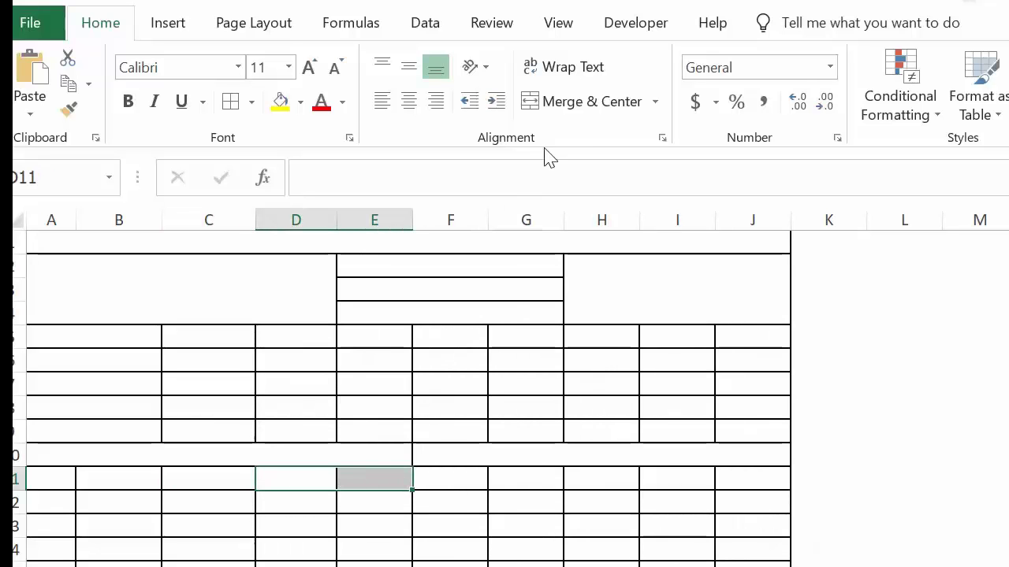
{"action": "left_click", "coordinate": [588, 109]}
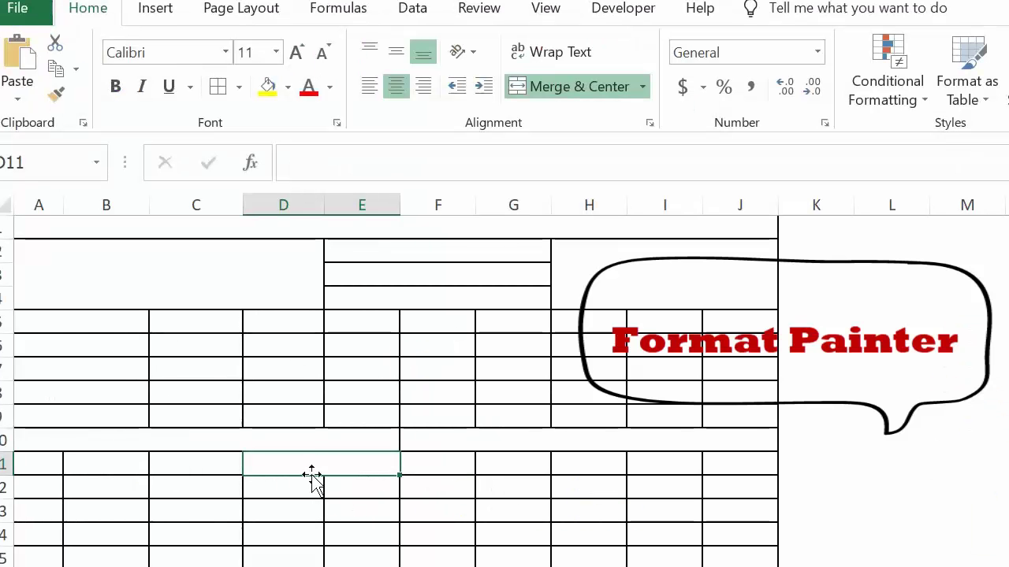
{"action": "left_click", "coordinate": [57, 95]}
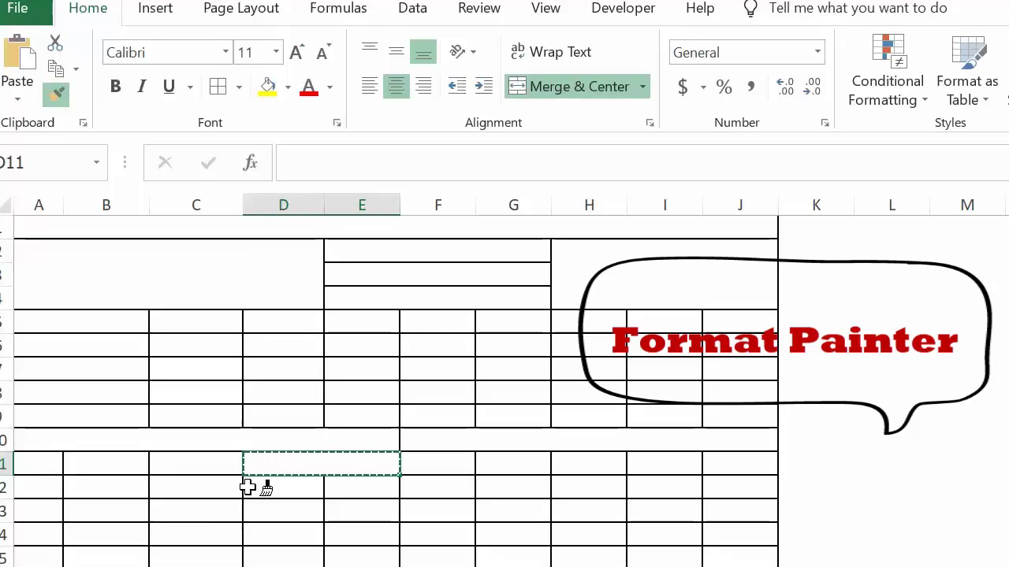
{"action": "left_click", "coordinate": [270, 491]}
{"action": "mouse_move", "coordinate": [304, 492]}
{"action": "left_mouse_down"}
{"action": "mouse_move", "coordinate": [349, 535]}
{"action": "mouse_move", "coordinate": [349, 554]}
{"action": "left_mouse_up"}
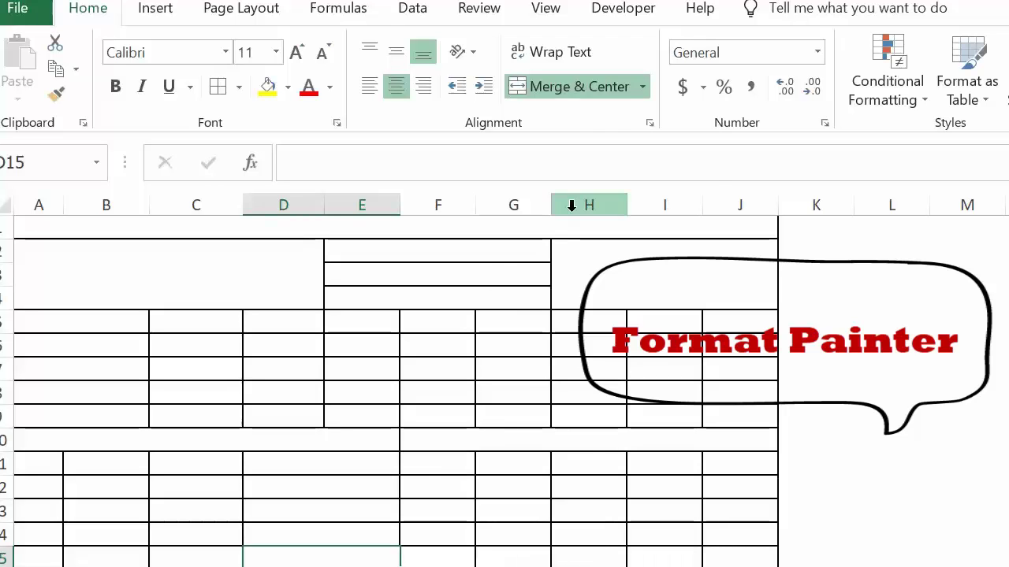
Step: Widen columns G, H, I and J, then narrow column H back to 96 pixels
{"action": "left_click_drag", "start_coordinate": [551, 205], "coordinate": [589, 205]}
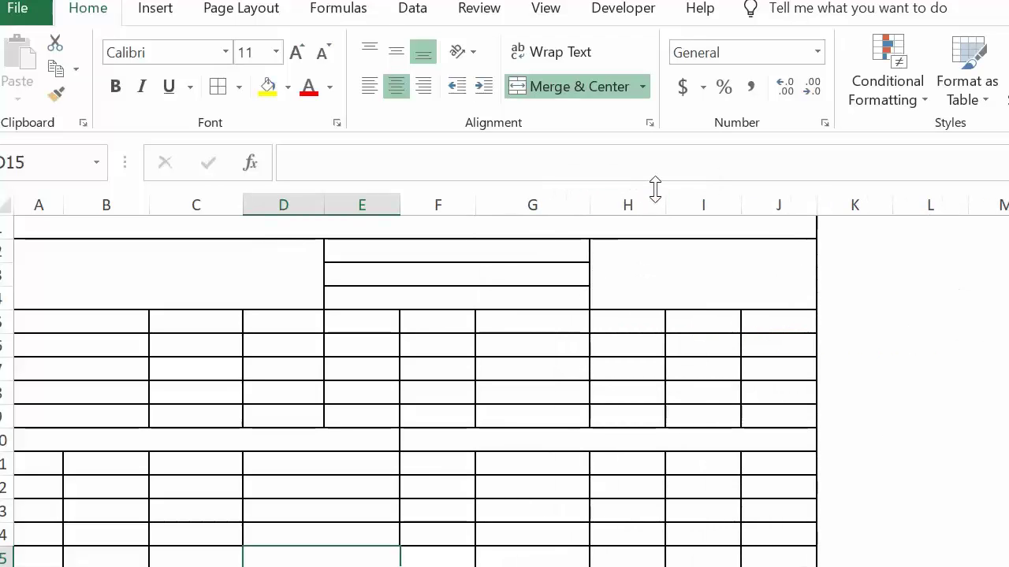
{"action": "left_click_drag", "start_coordinate": [664, 198], "coordinate": [696, 205]}
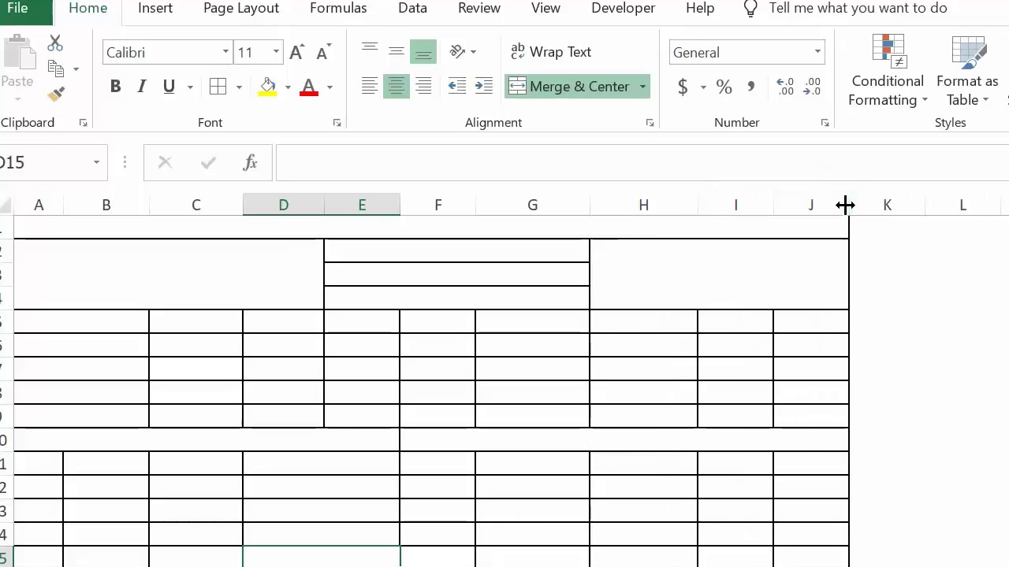
{"action": "left_click_drag", "start_coordinate": [848, 204], "coordinate": [896, 212]}
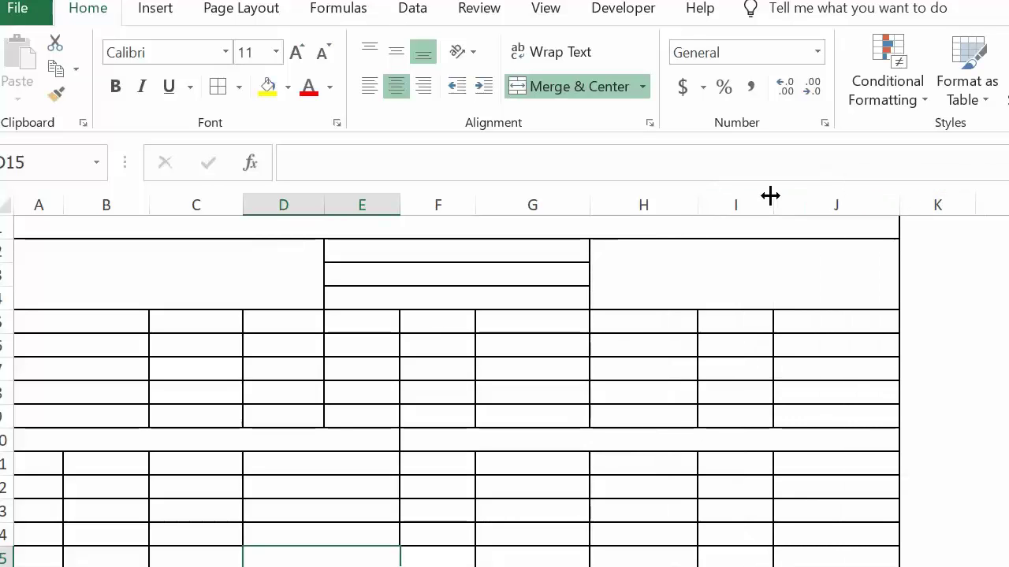
{"action": "mouse_move", "coordinate": [773, 203]}
{"action": "left_mouse_down"}
{"action": "mouse_move", "coordinate": [806, 204]}
{"action": "mouse_move", "coordinate": [792, 204]}
{"action": "left_mouse_up"}
{"action": "left_click", "coordinate": [866, 198]}
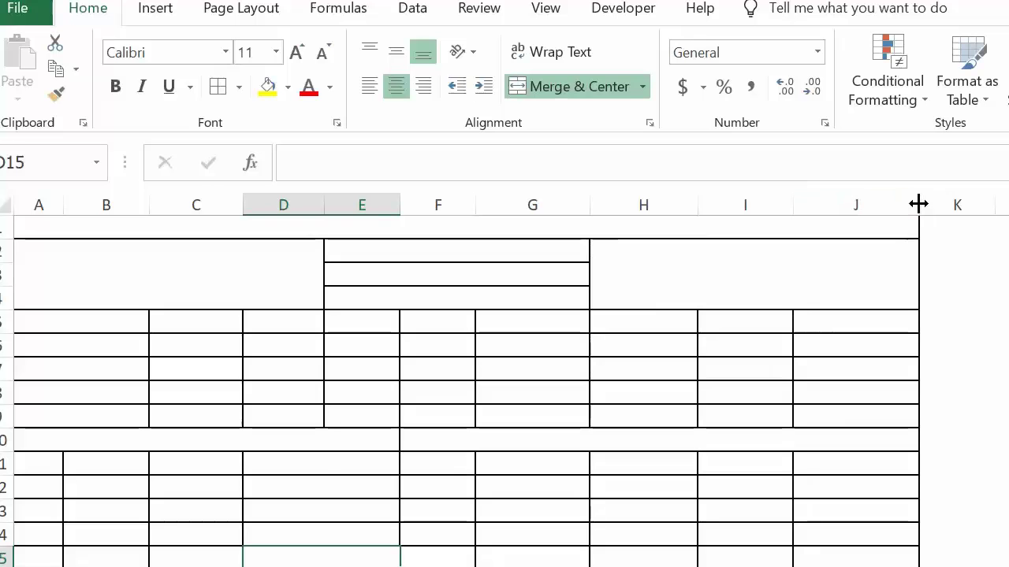
{"action": "left_click_drag", "start_coordinate": [919, 204], "coordinate": [961, 203]}
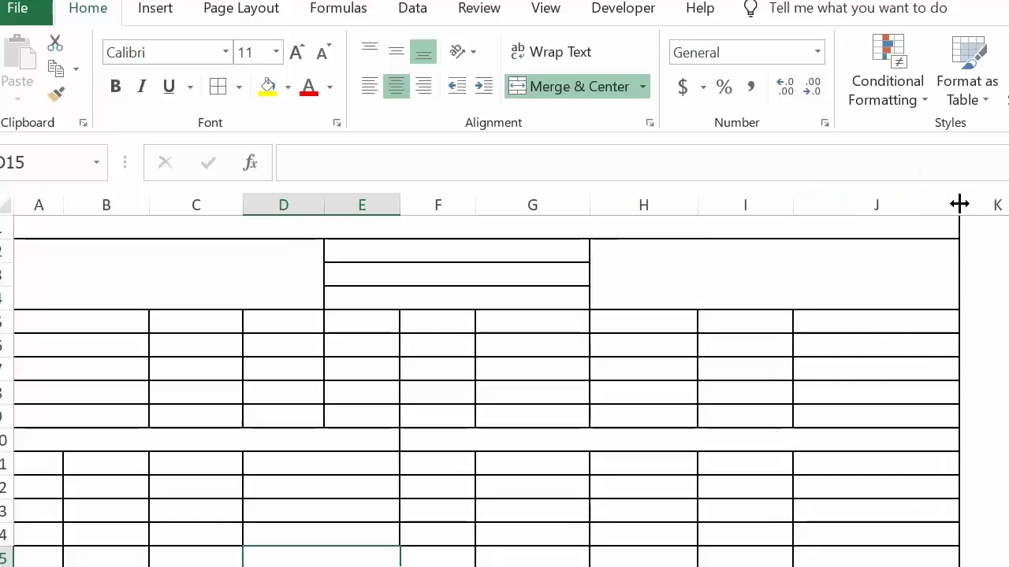
{"action": "left_click_drag", "start_coordinate": [698, 204], "coordinate": [663, 208]}
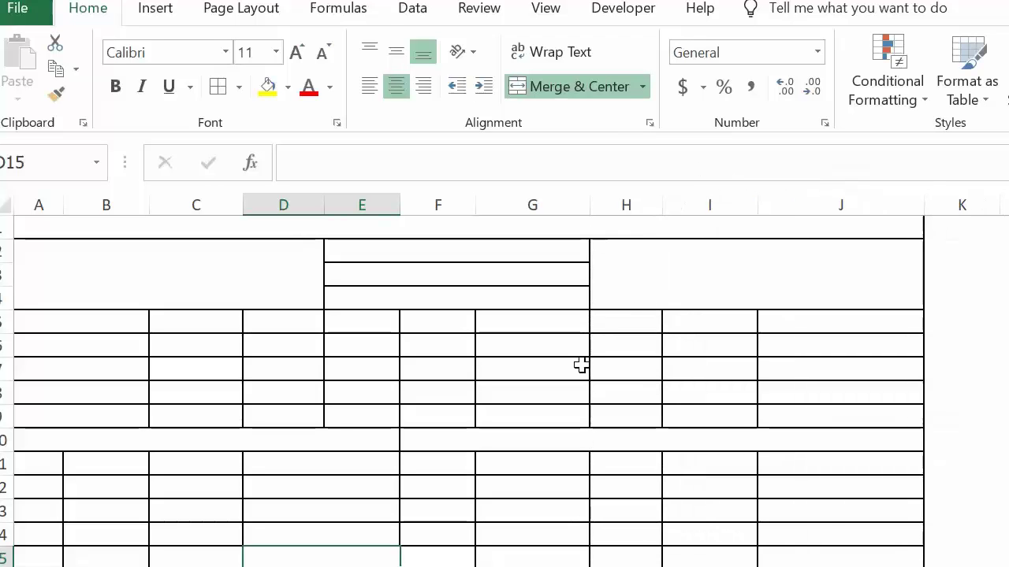
Step: Set column F to 80 px, G to 165 px, H to about 112 px, and adjust I
{"action": "left_click", "coordinate": [459, 437]}
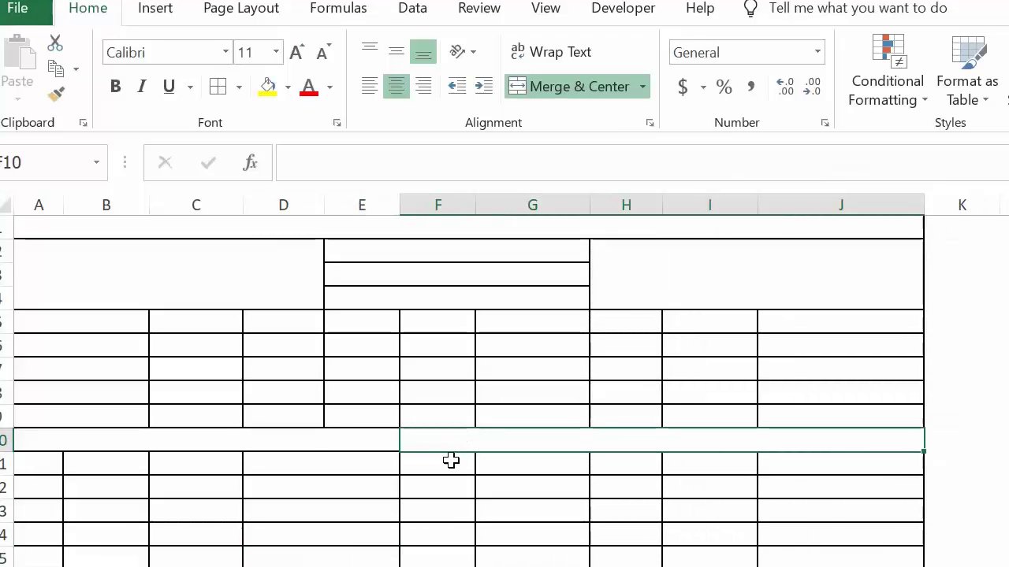
{"action": "left_click_drag", "start_coordinate": [476, 203], "coordinate": [463, 205]}
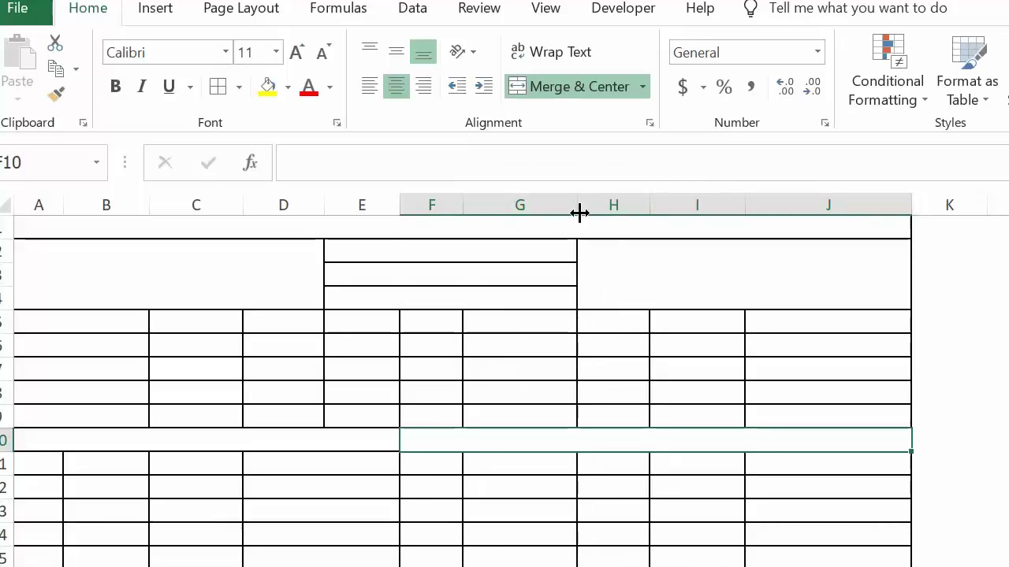
{"action": "left_click_drag", "start_coordinate": [578, 211], "coordinate": [595, 215]}
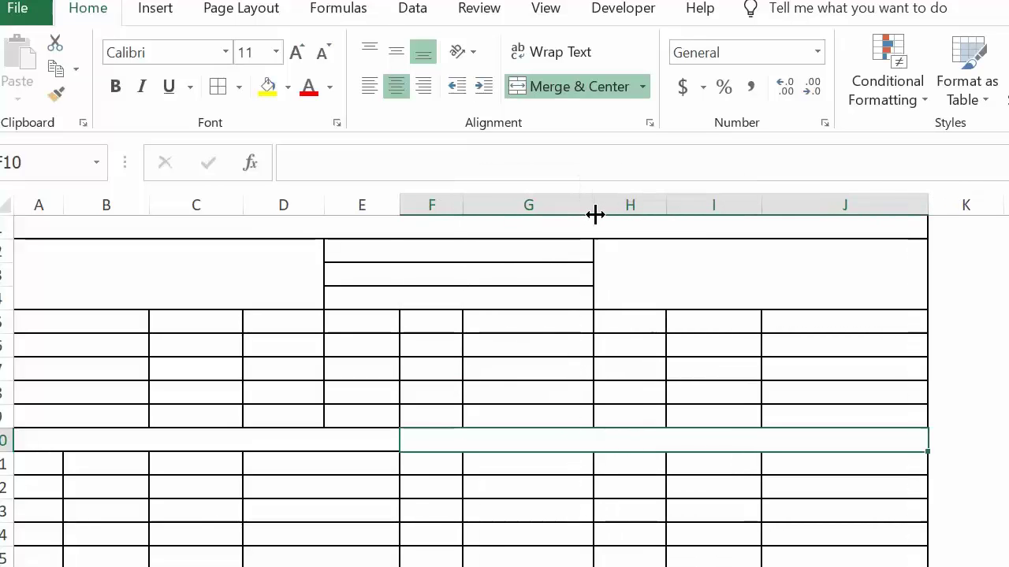
{"action": "left_click_drag", "start_coordinate": [675, 215], "coordinate": [691, 214]}
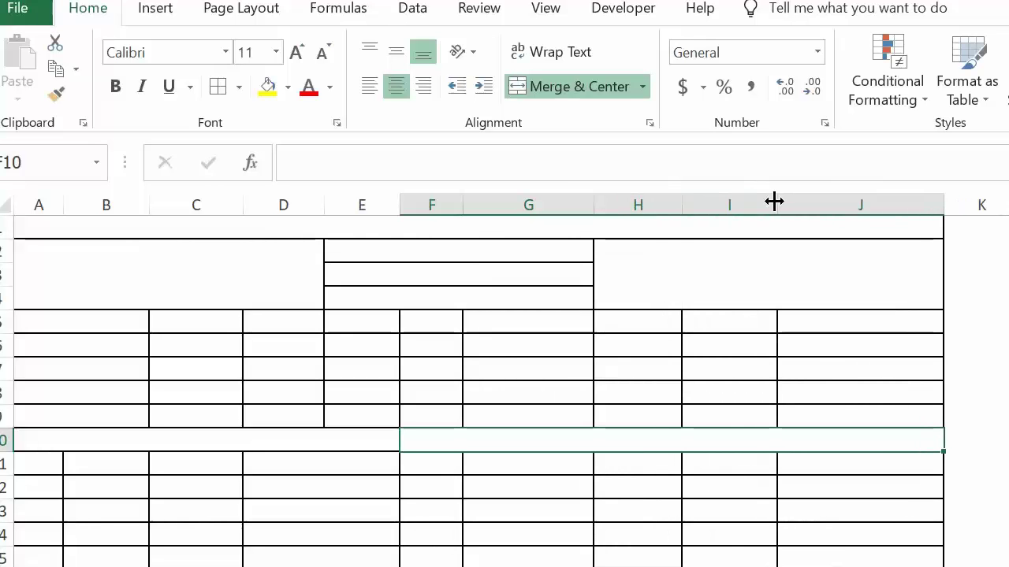
{"action": "left_click_drag", "start_coordinate": [778, 203], "coordinate": [788, 204]}
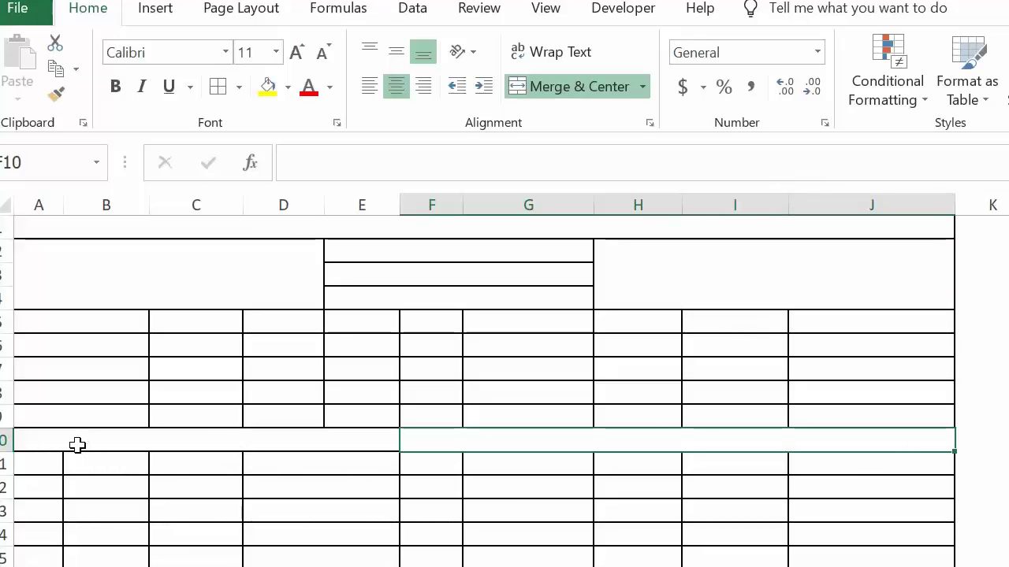
{"action": "left_click_drag", "start_coordinate": [77, 445], "coordinate": [607, 430]}
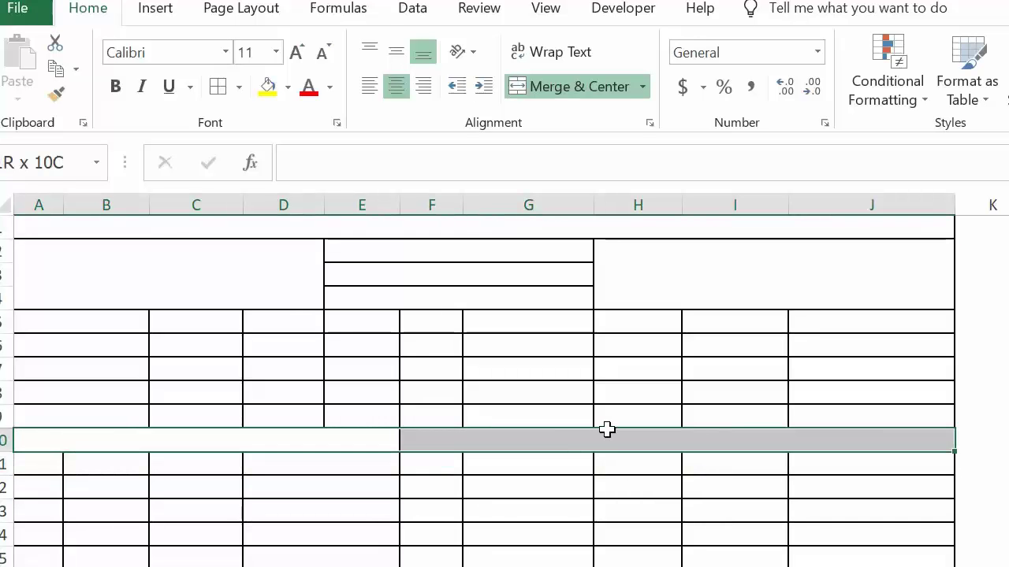
{"action": "left_click", "coordinate": [239, 86]}
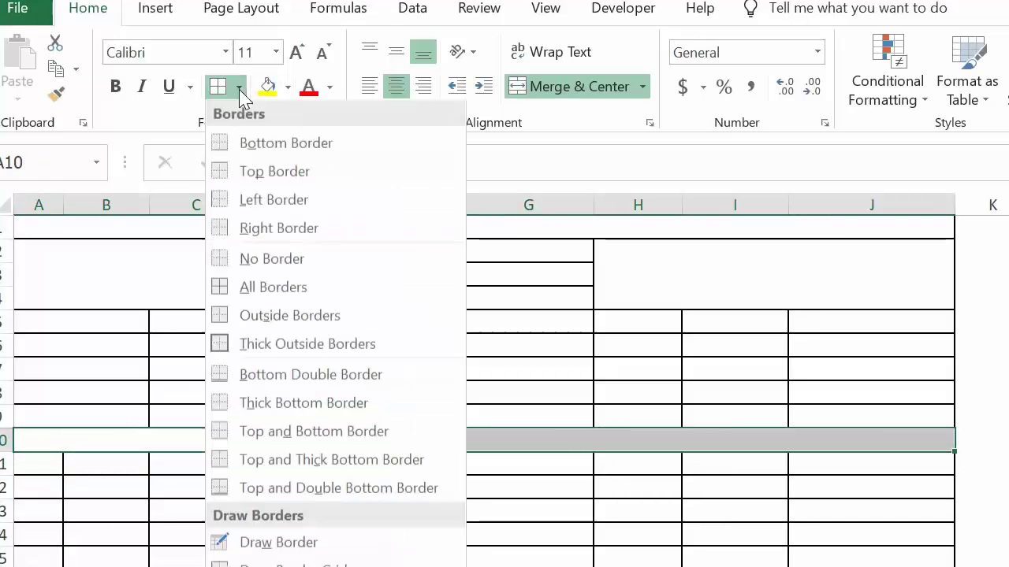
{"action": "left_click", "coordinate": [254, 347]}
{"action": "left_click", "coordinate": [316, 488]}
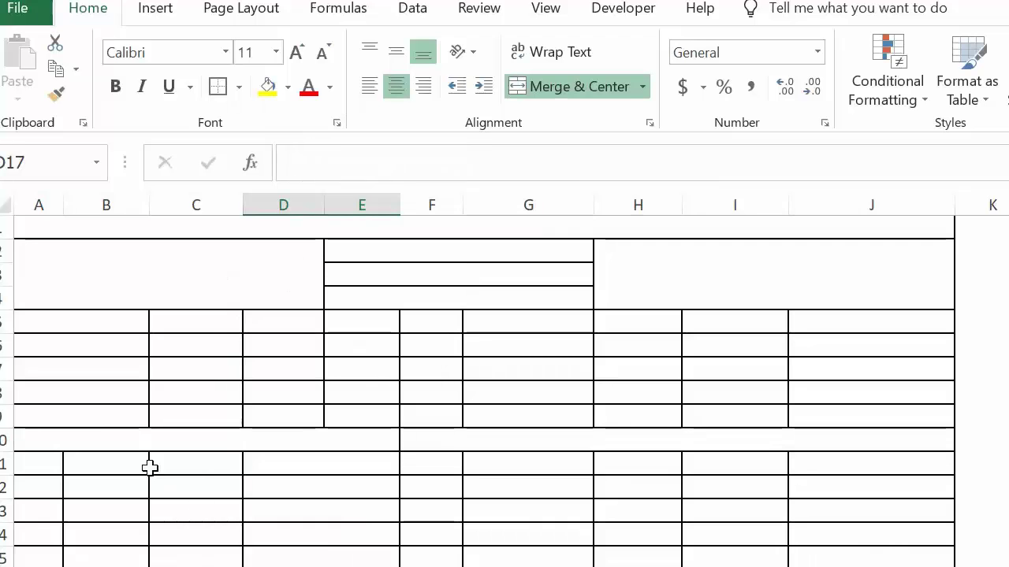
{"action": "mouse_move", "coordinate": [92, 445]}
{"action": "left_mouse_down"}
{"action": "mouse_move", "coordinate": [451, 163]}
{"action": "mouse_move", "coordinate": [344, 156]}
{"action": "left_mouse_up"}
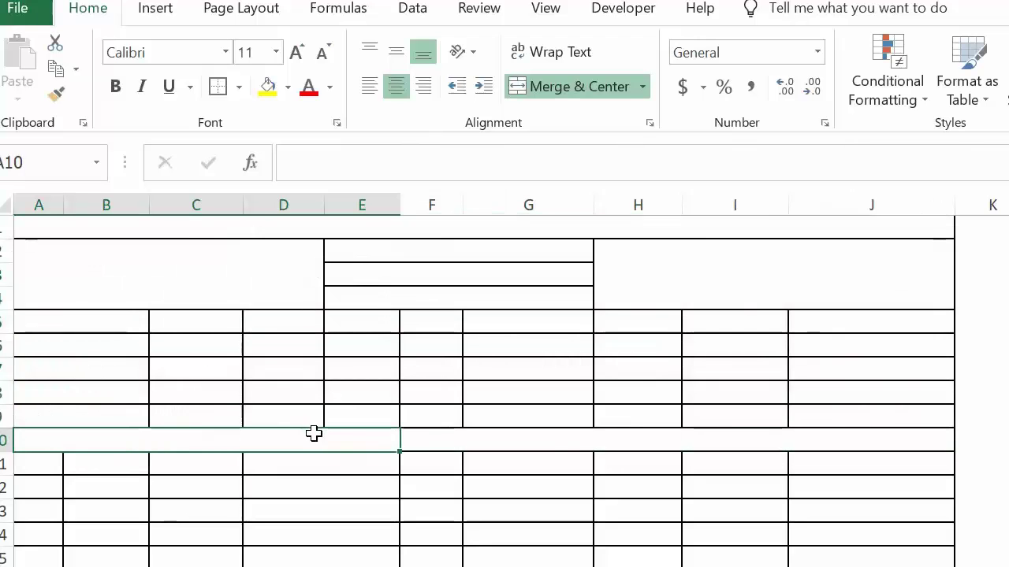
{"action": "mouse_move", "coordinate": [315, 432]}
{"action": "left_mouse_down"}
{"action": "mouse_move", "coordinate": [471, 432]}
{"action": "mouse_move", "coordinate": [271, 160]}
{"action": "left_mouse_up"}
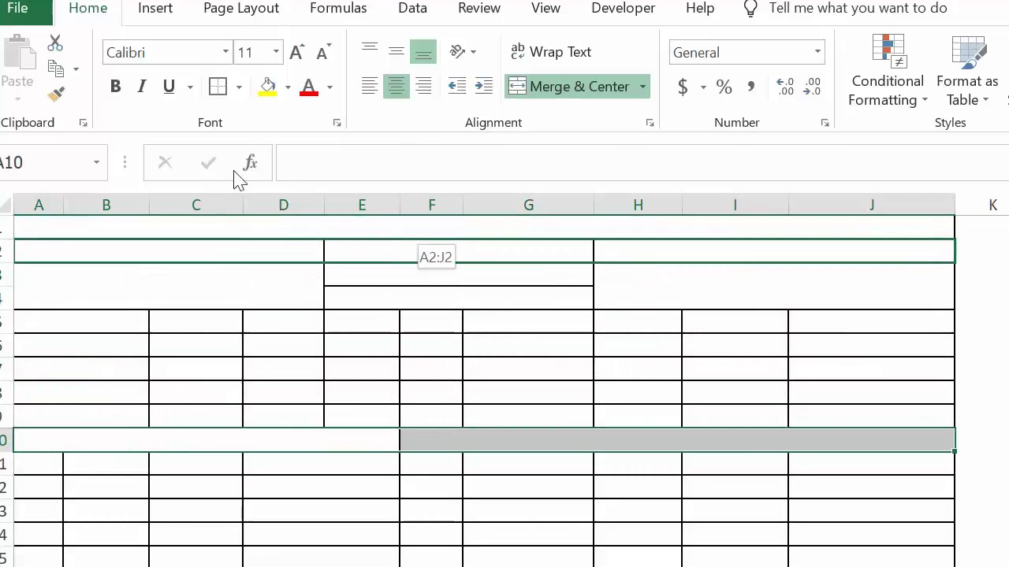
{"action": "mouse_move", "coordinate": [244, 98]}
{"action": "left_mouse_down"}
{"action": "mouse_move", "coordinate": [174, 453]}
{"action": "mouse_move", "coordinate": [169, 441]}
{"action": "mouse_move", "coordinate": [603, 439]}
{"action": "left_mouse_up"}
{"action": "double_click", "coordinate": [169, 441]}
{"action": "left_click", "coordinate": [208, 466]}
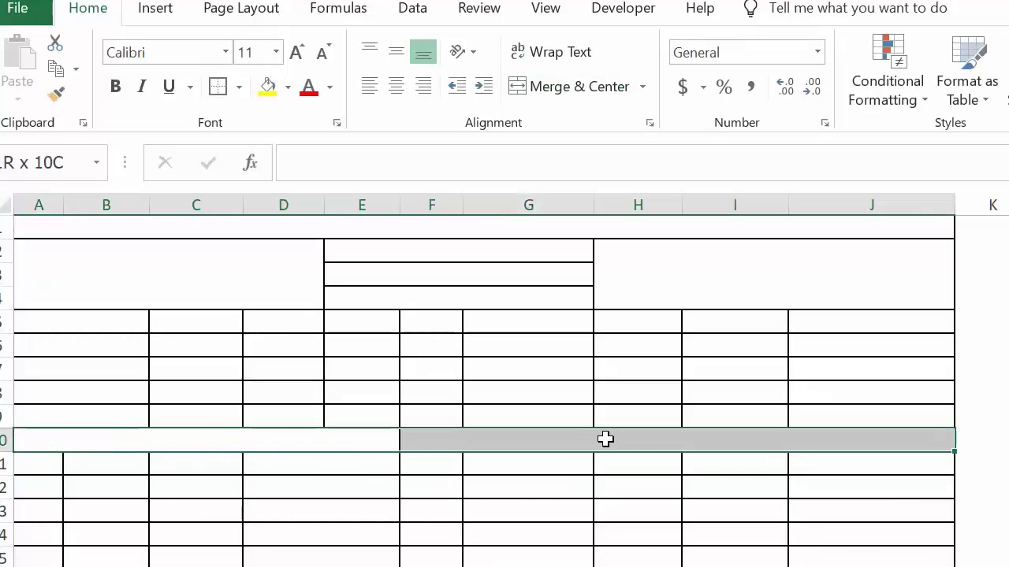
{"action": "left_click", "coordinate": [241, 87]}
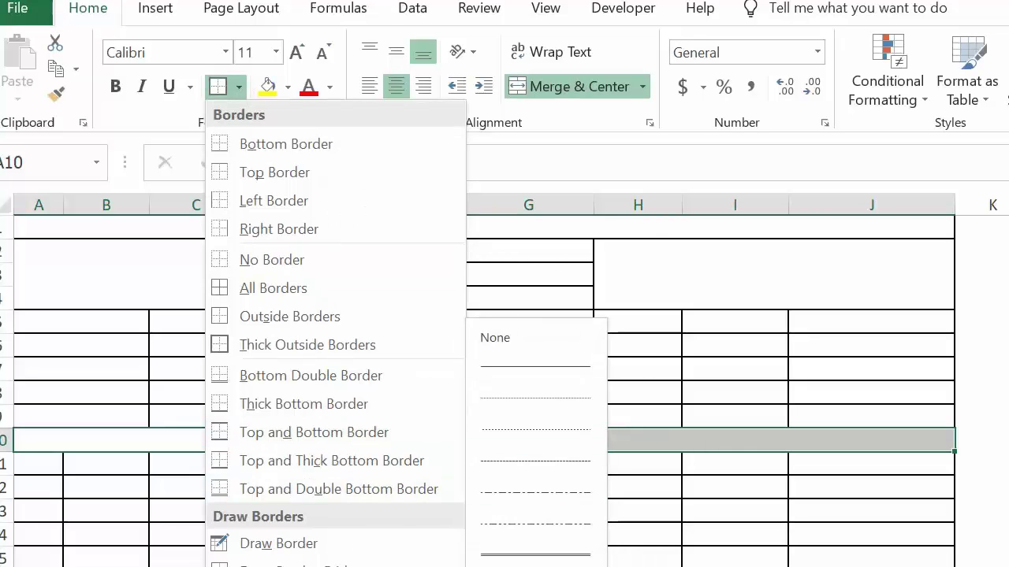
{"action": "key", "text": "Escape"}
{"action": "key", "text": "Escape"}
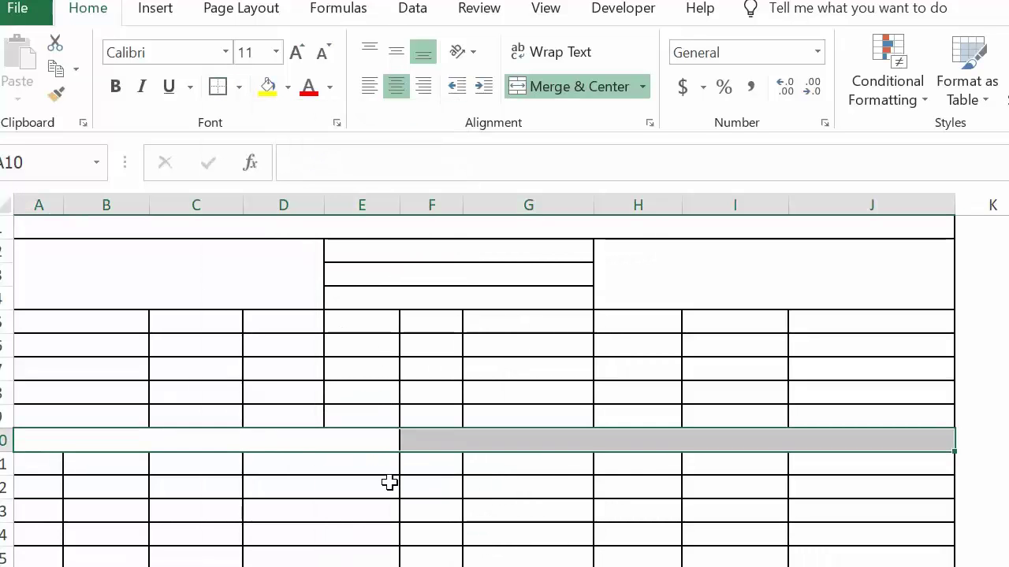
{"action": "left_click", "coordinate": [348, 482]}
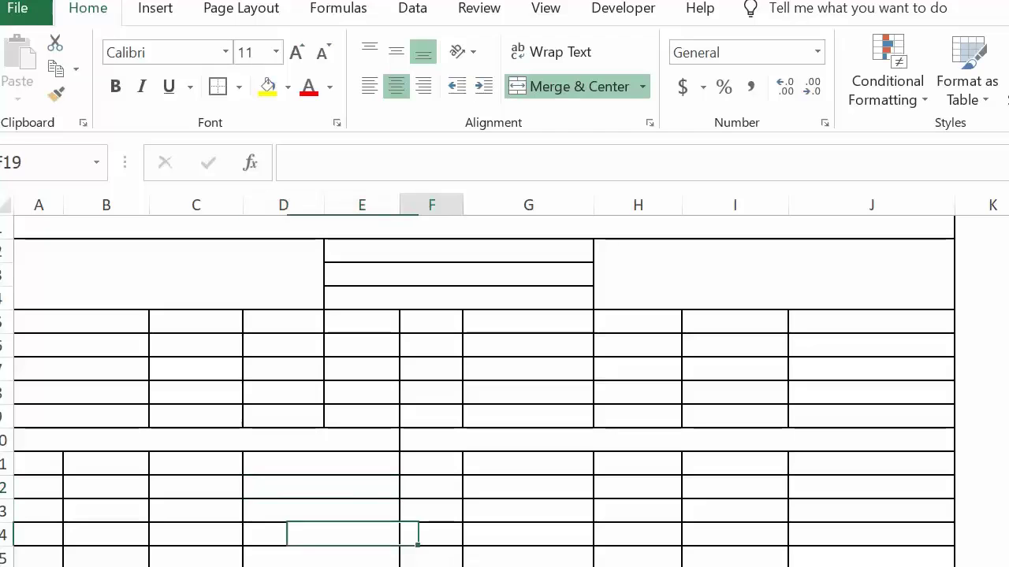
Step: Merge and centre cells A19 through E19
{"action": "key", "text": "Left"}
{"action": "key", "text": "F2"}
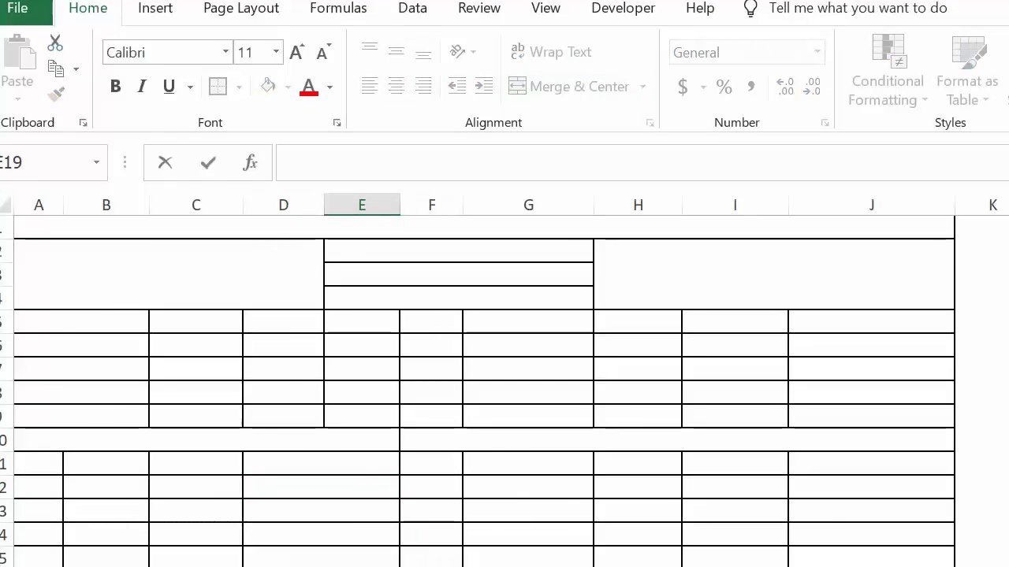
{"action": "scroll", "coordinate": [327, 531], "scroll_direction": "down", "scroll_amount": 2}
{"action": "scroll", "coordinate": [326, 531], "scroll_direction": "up", "scroll_amount": 1}
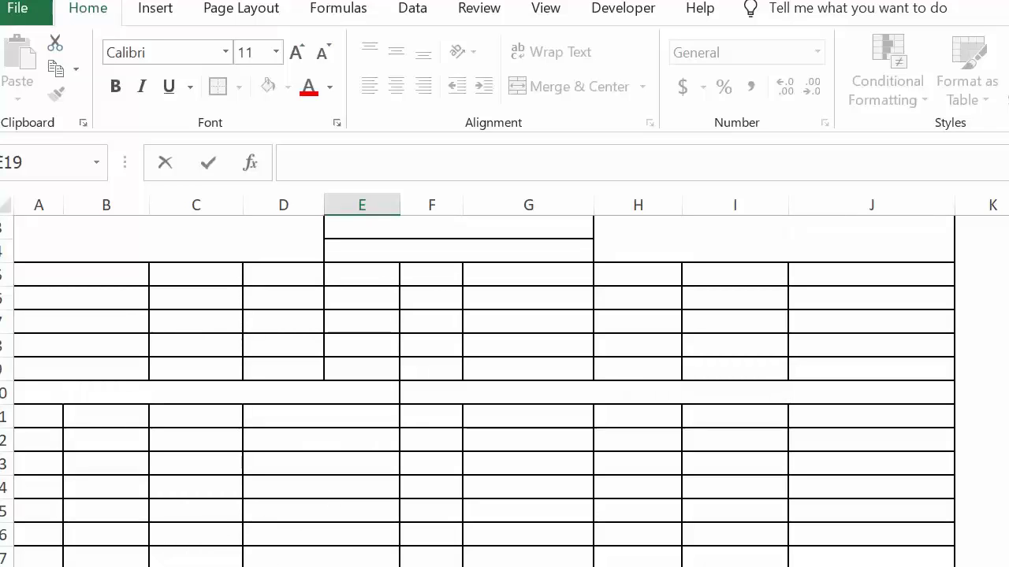
{"action": "left_click", "coordinate": [470, 558]}
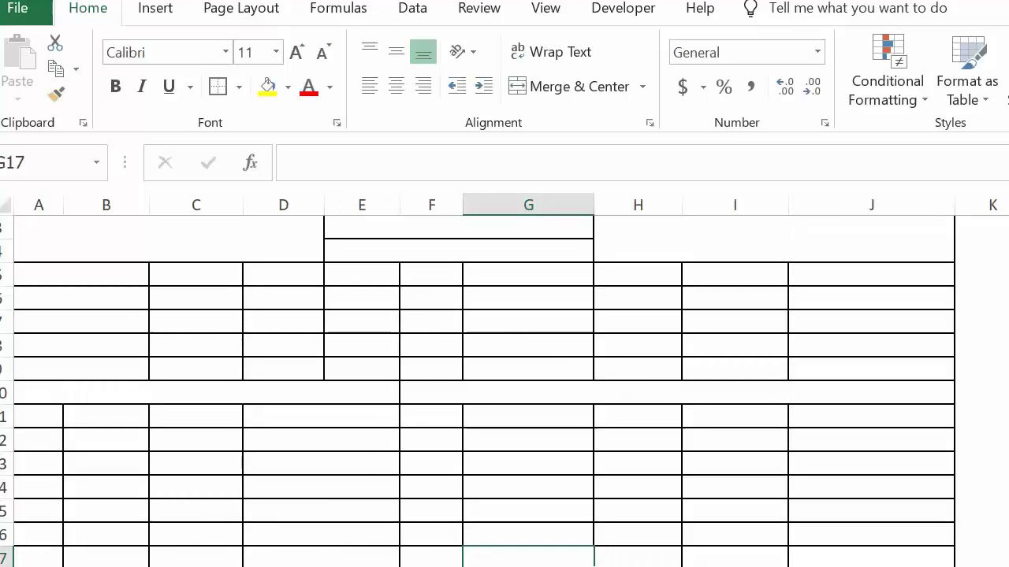
{"action": "left_click_drag", "start_coordinate": [39, 556], "coordinate": [362, 556]}
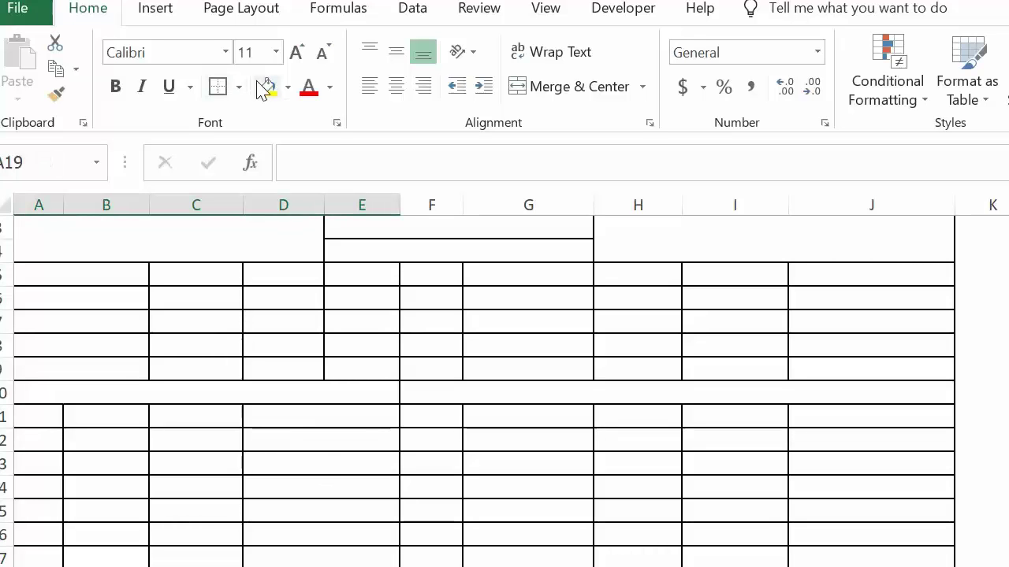
{"action": "left_click", "coordinate": [534, 93]}
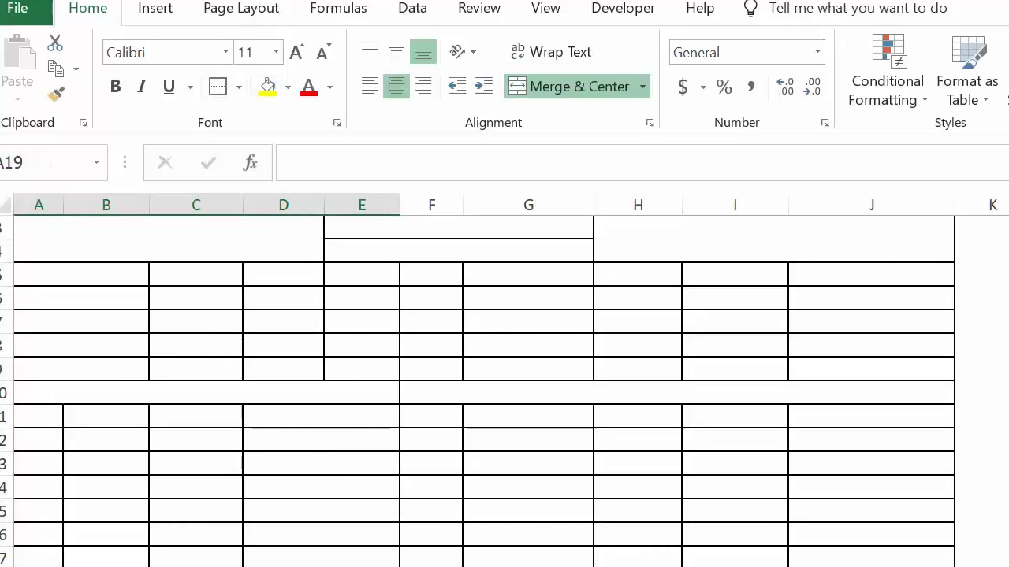
Step: Merge and centre cells F19 through J19
{"action": "left_click_drag", "start_coordinate": [432, 228], "coordinate": [870, 251]}
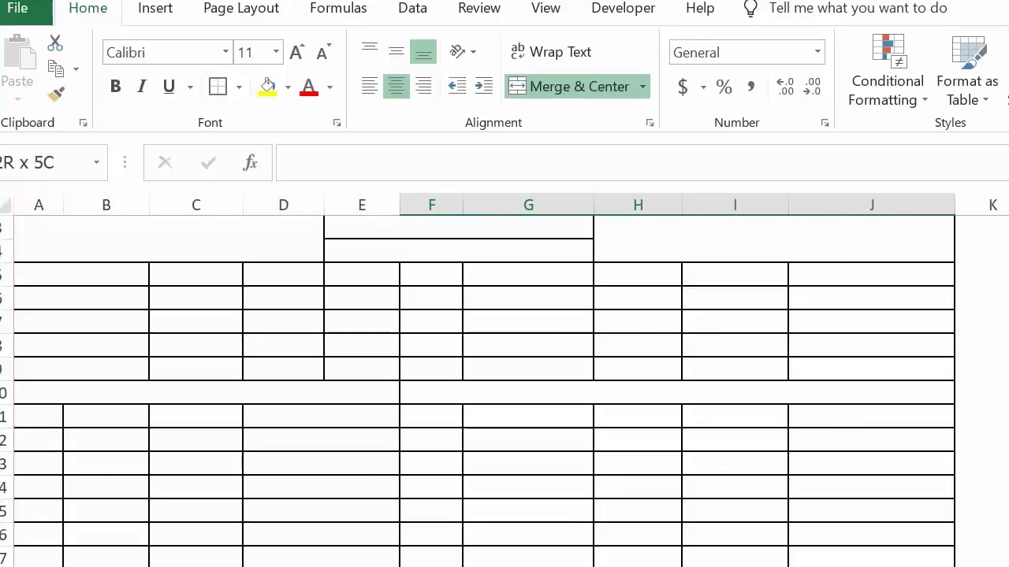
{"action": "left_click_drag", "start_coordinate": [871, 392], "coordinate": [871, 392]}
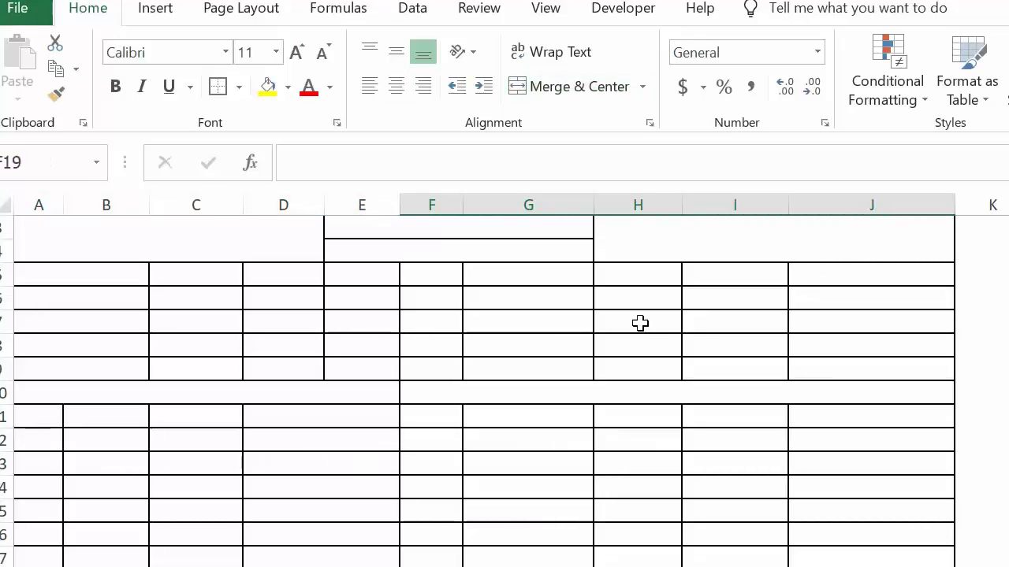
{"action": "left_click", "coordinate": [540, 86]}
{"action": "left_click", "coordinate": [585, 367]}
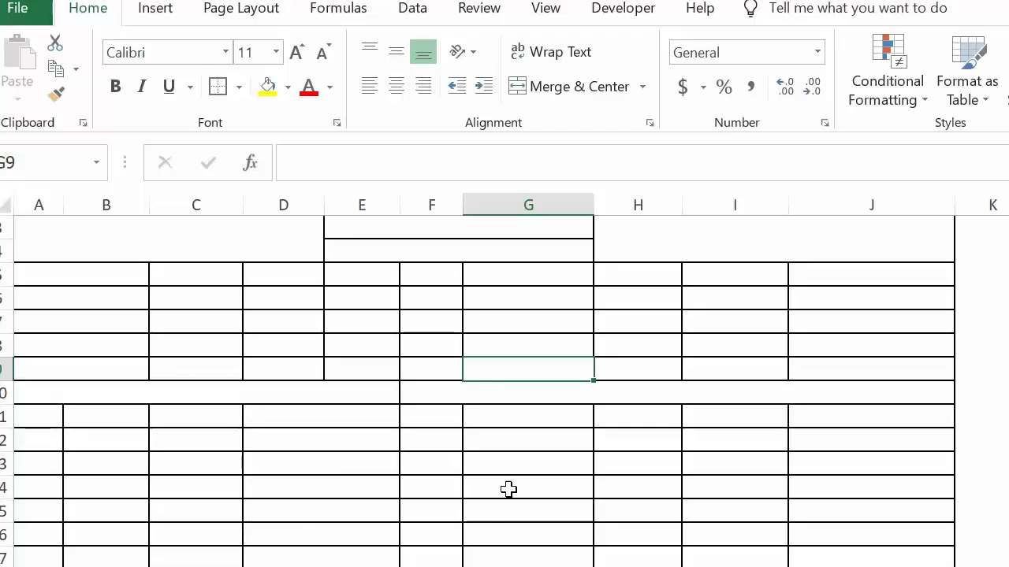
Step: Review the merged header cells and select the merged top row A1
{"action": "left_click", "coordinate": [312, 529]}
{"action": "scroll", "coordinate": [310, 514], "scroll_direction": "down", "scroll_amount": 1}
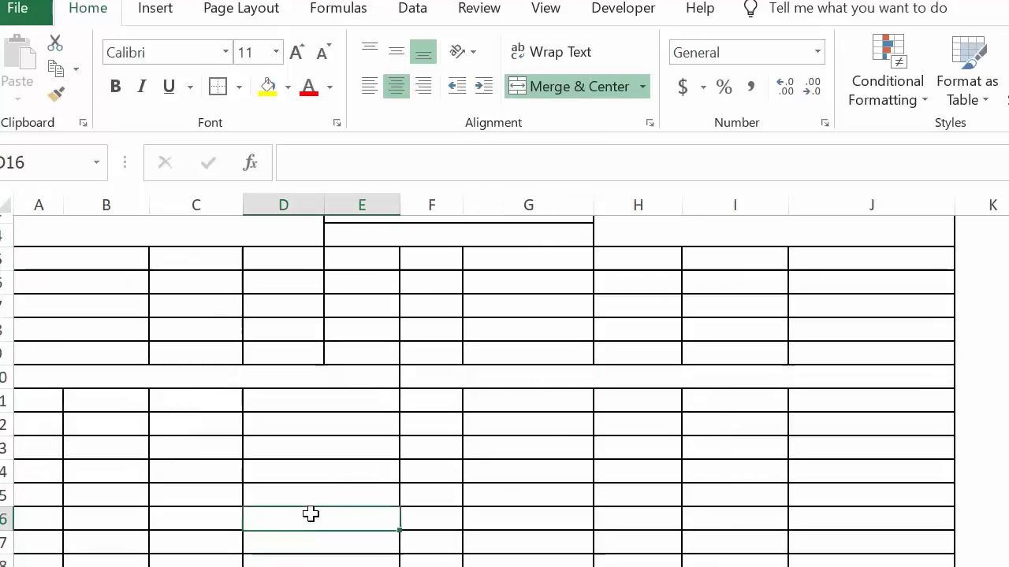
{"action": "scroll", "coordinate": [311, 514], "scroll_direction": "down", "scroll_amount": 2}
{"action": "scroll", "coordinate": [311, 513], "scroll_direction": "down", "scroll_amount": 1}
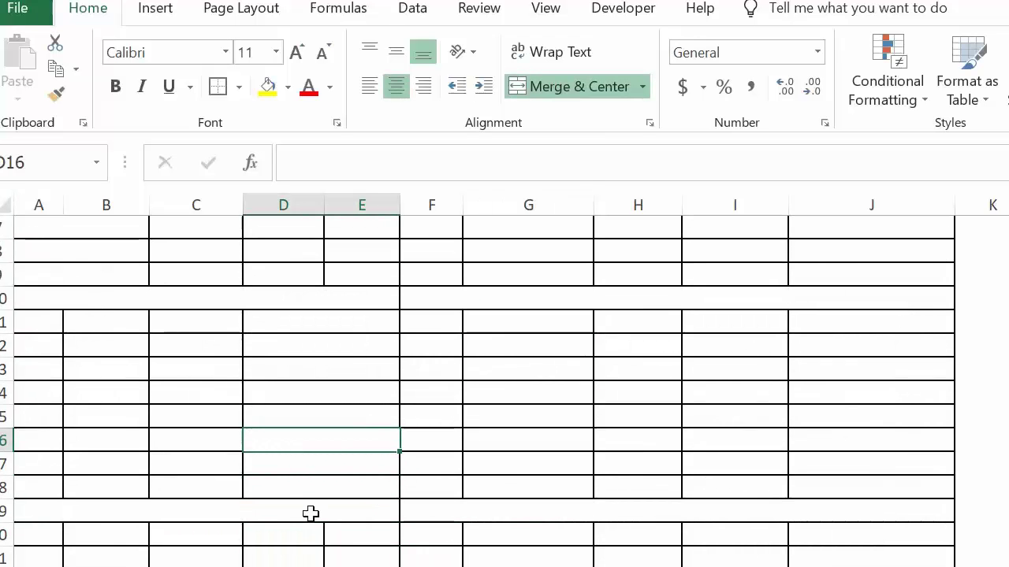
{"action": "scroll", "coordinate": [310, 514], "scroll_direction": "up", "scroll_amount": 3}
{"action": "scroll", "coordinate": [311, 514], "scroll_direction": "up", "scroll_amount": 1}
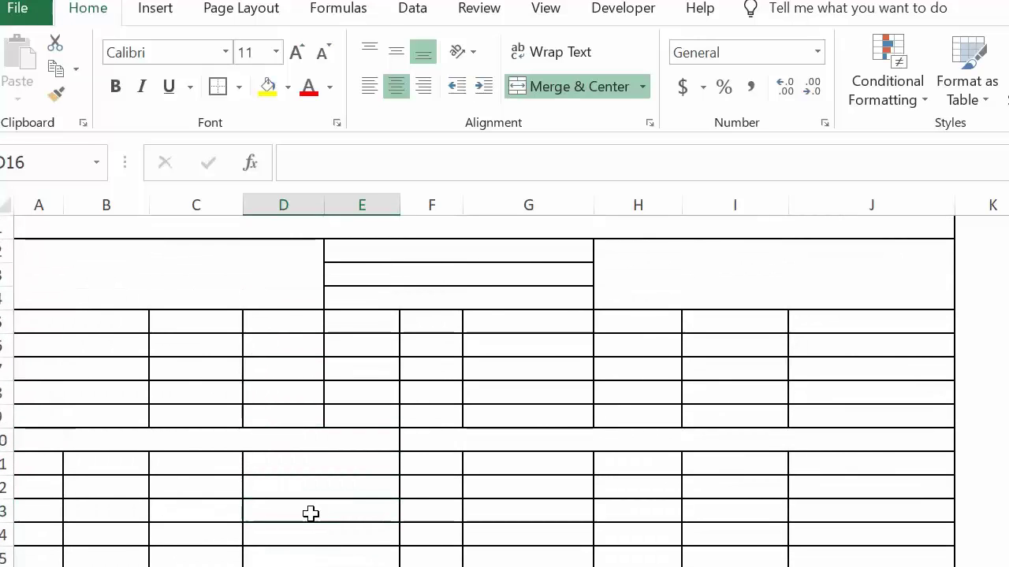
{"action": "left_click", "coordinate": [641, 272]}
{"action": "left_click", "coordinate": [432, 275]}
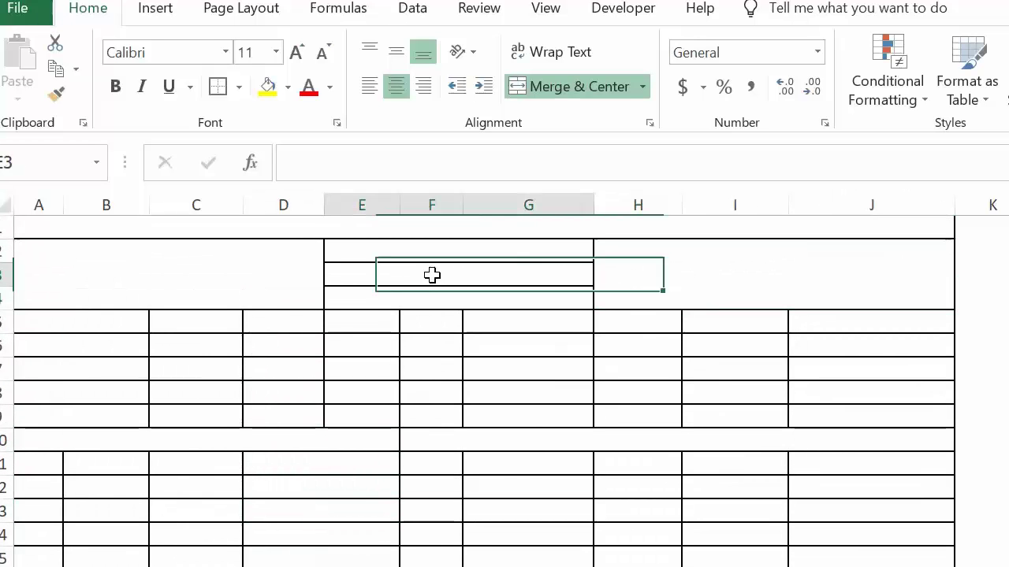
{"action": "left_click", "coordinate": [420, 244]}
{"action": "left_click", "coordinate": [372, 230]}
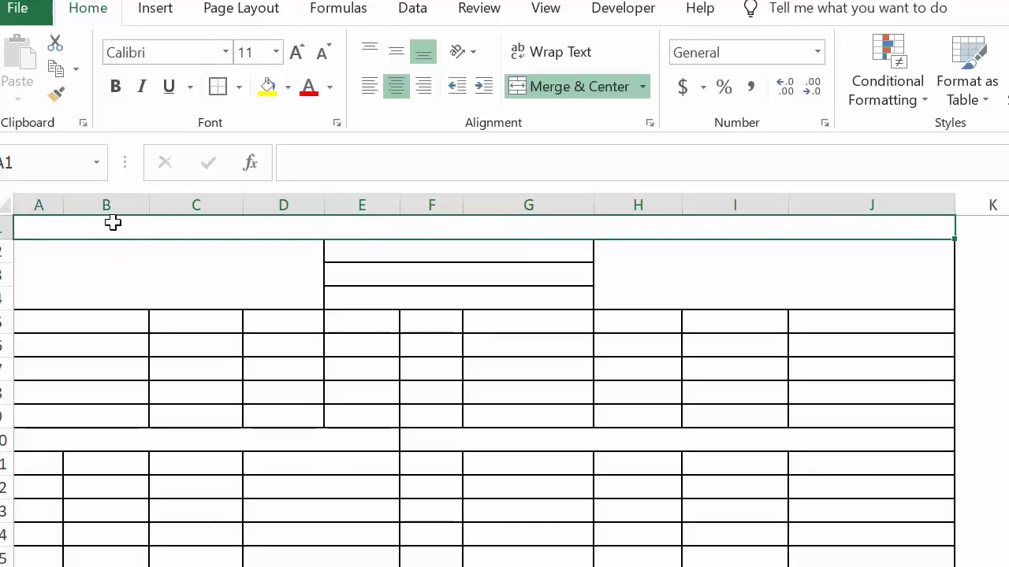
Step: Type 'Name:' followed by 'Date : / /' into the merged top row
{"action": "type", "text": "Name"}
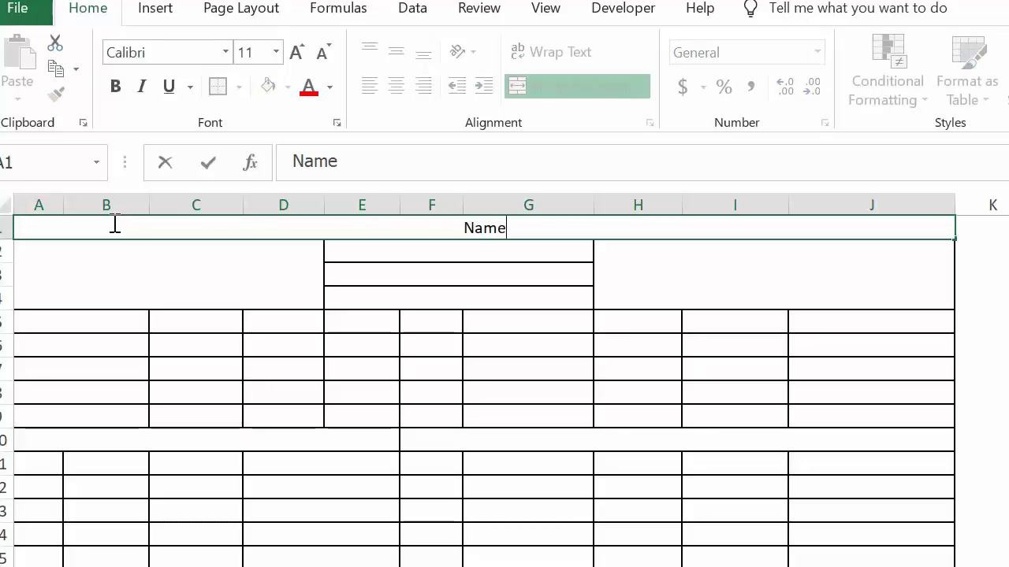
{"action": "type", "text": ":                                "}
{"action": "type", "text": "                                                    Da"}
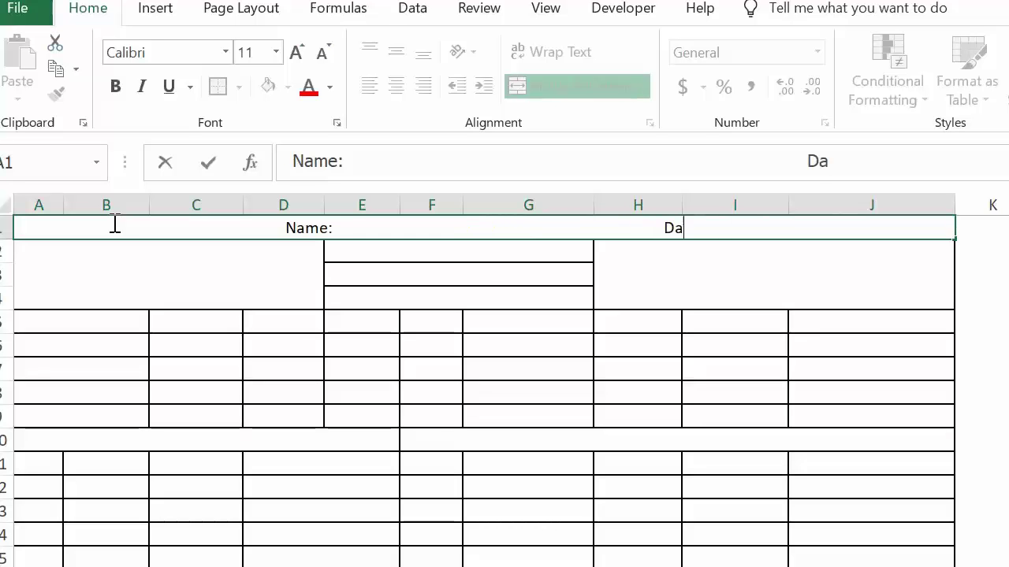
{"action": "type", "text": "re"}
{"action": "key", "text": "BackSpace"}
{"action": "type", "text": "t"}
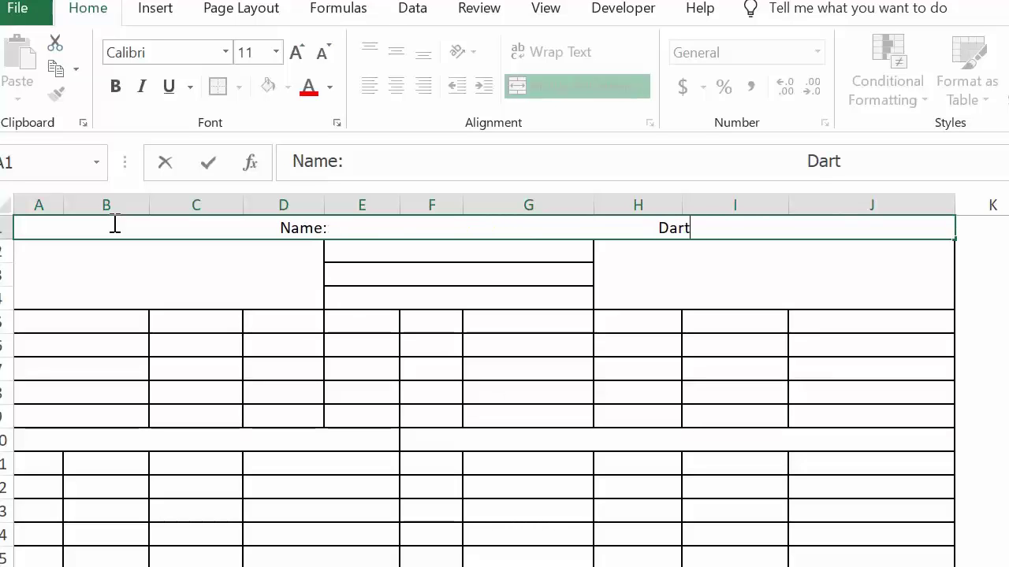
{"action": "key", "text": "BackSpace"}
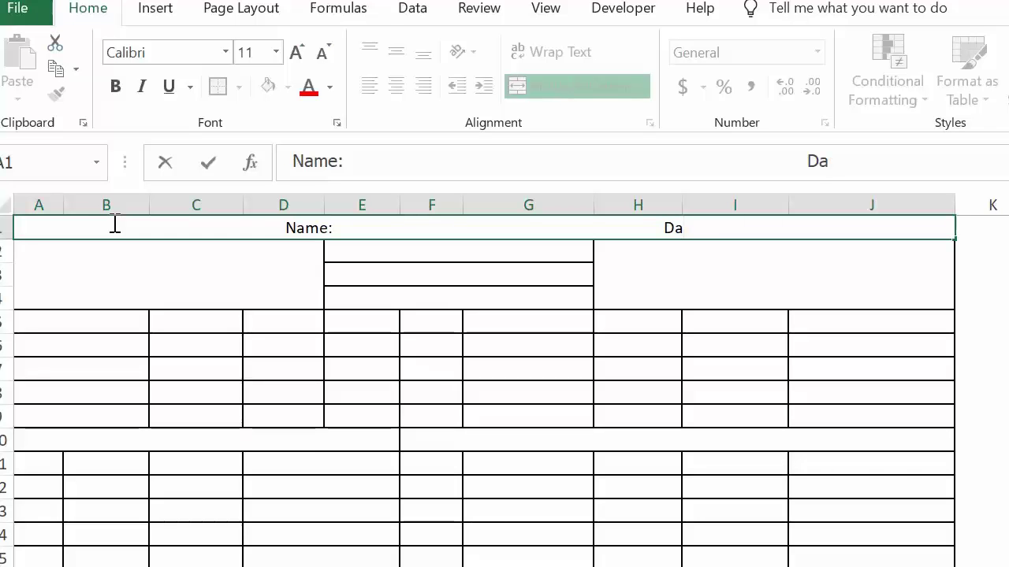
{"action": "type", "text": "te :"}
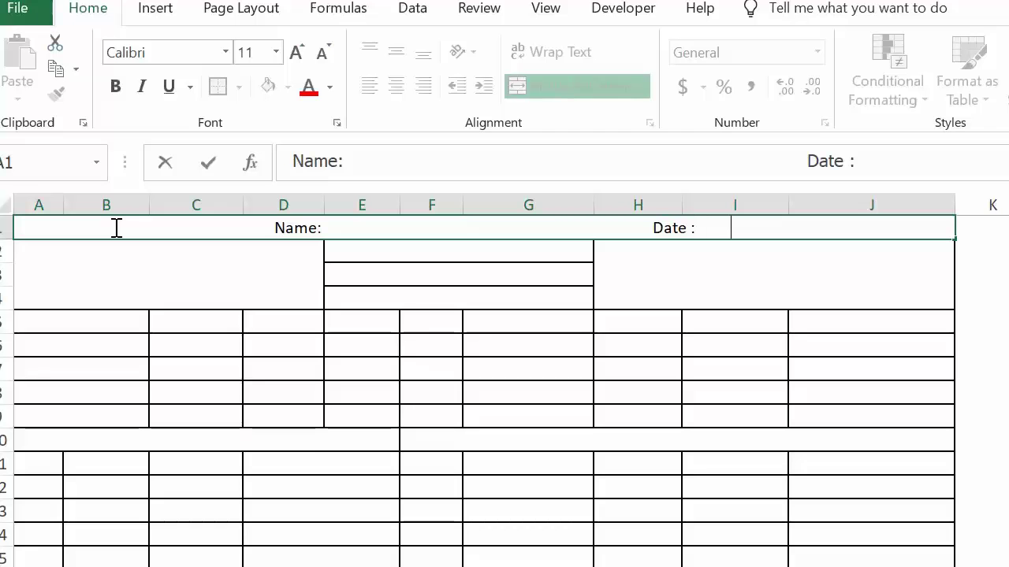
{"action": "type", "text": "          /"}
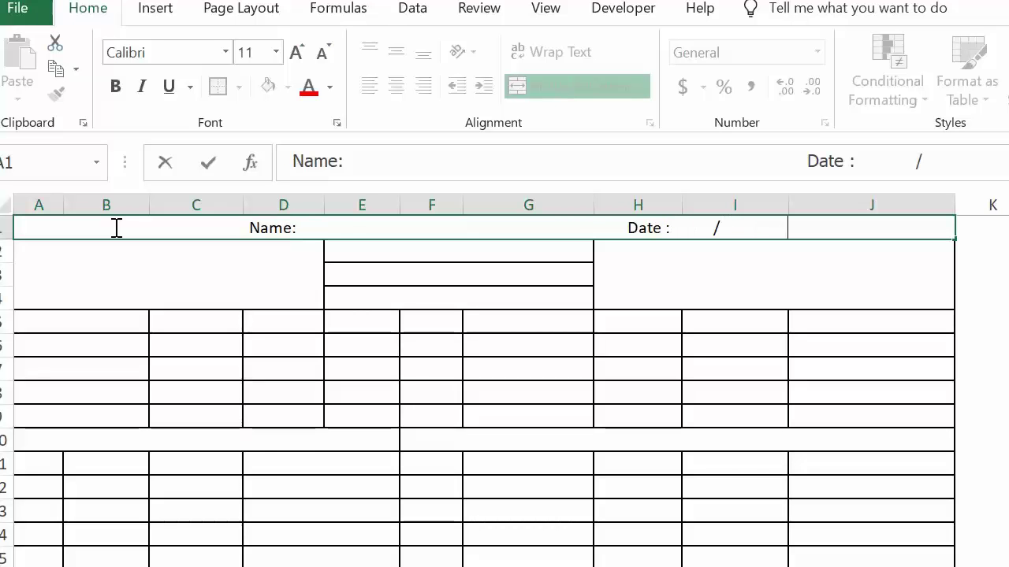
{"action": "type", "text": "               /"}
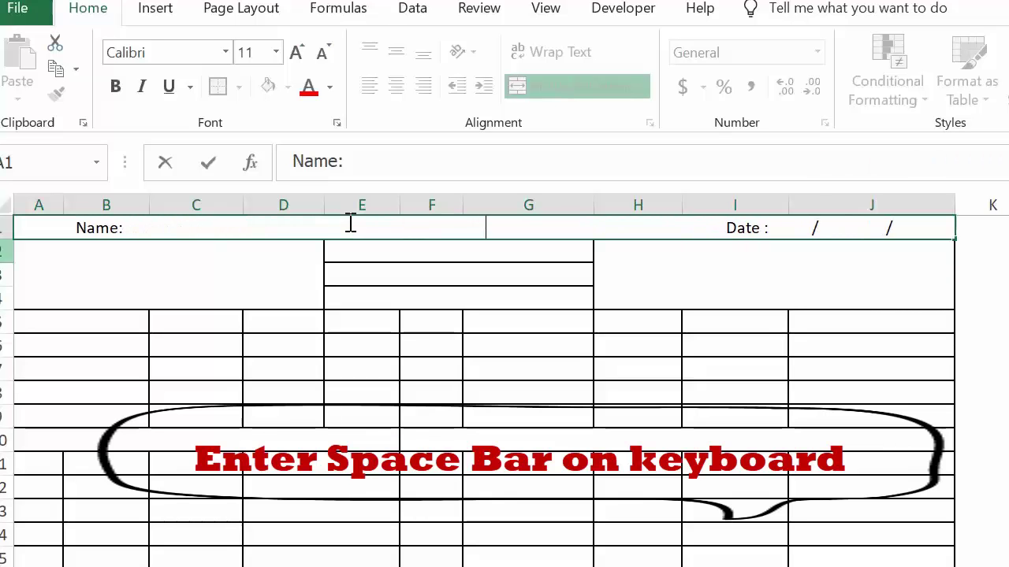
{"action": "left_click", "coordinate": [126, 308]}
Step: Left-align the title row and remove extra spaces before Date
{"action": "left_click", "coordinate": [126, 228]}
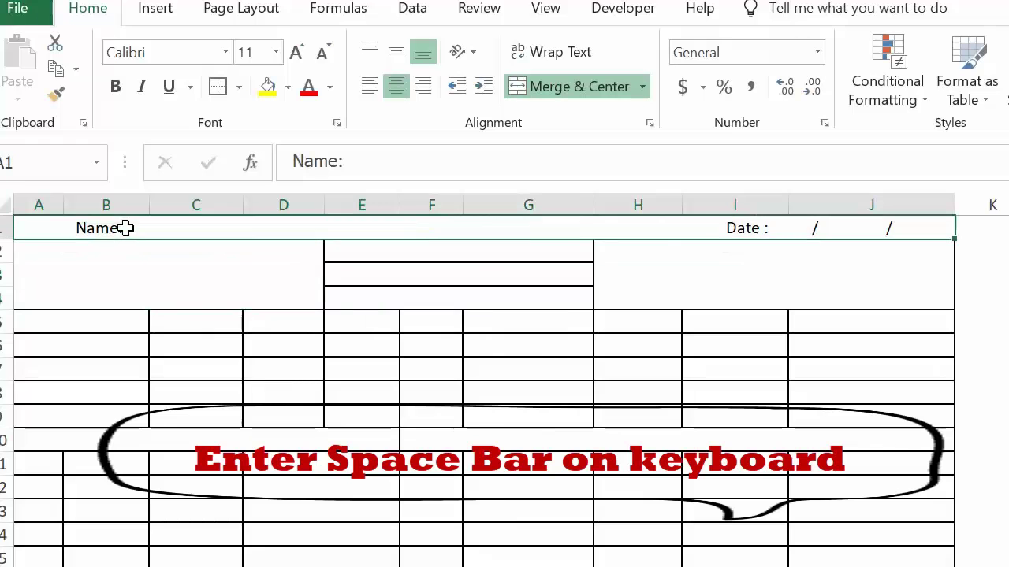
{"action": "left_click", "coordinate": [369, 86]}
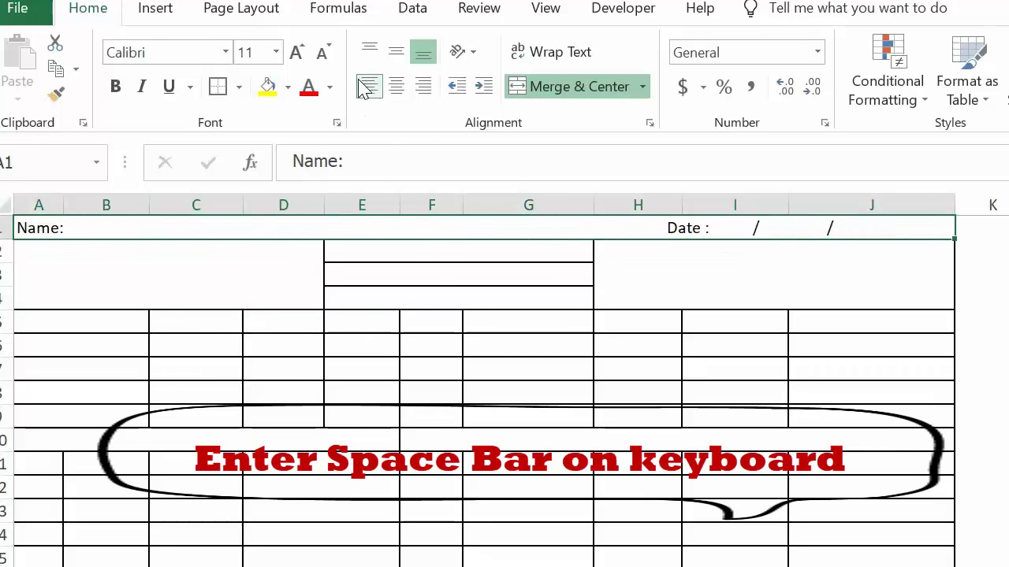
{"action": "double_click", "coordinate": [452, 229]}
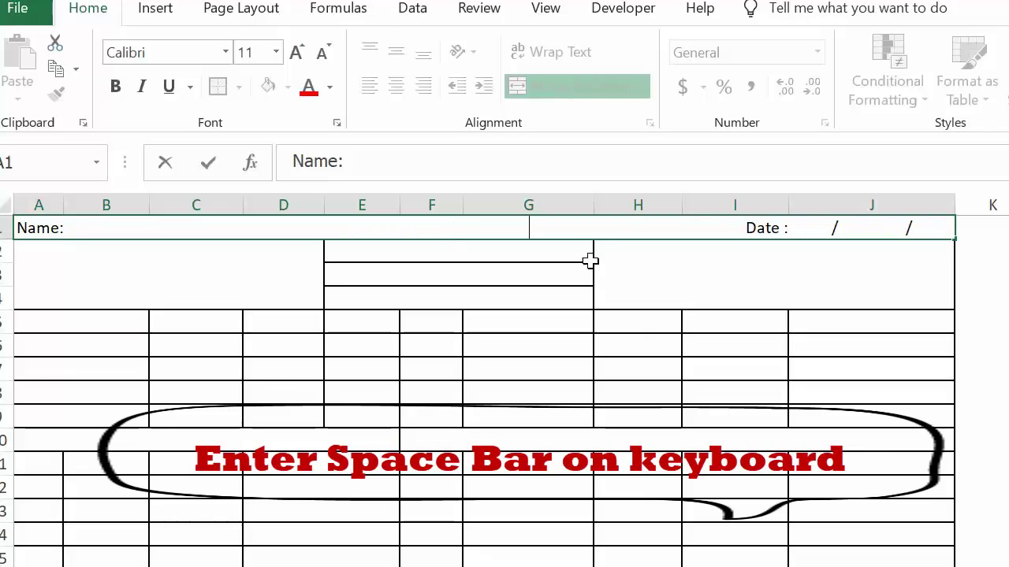
{"action": "key", "text": "BackSpace"}
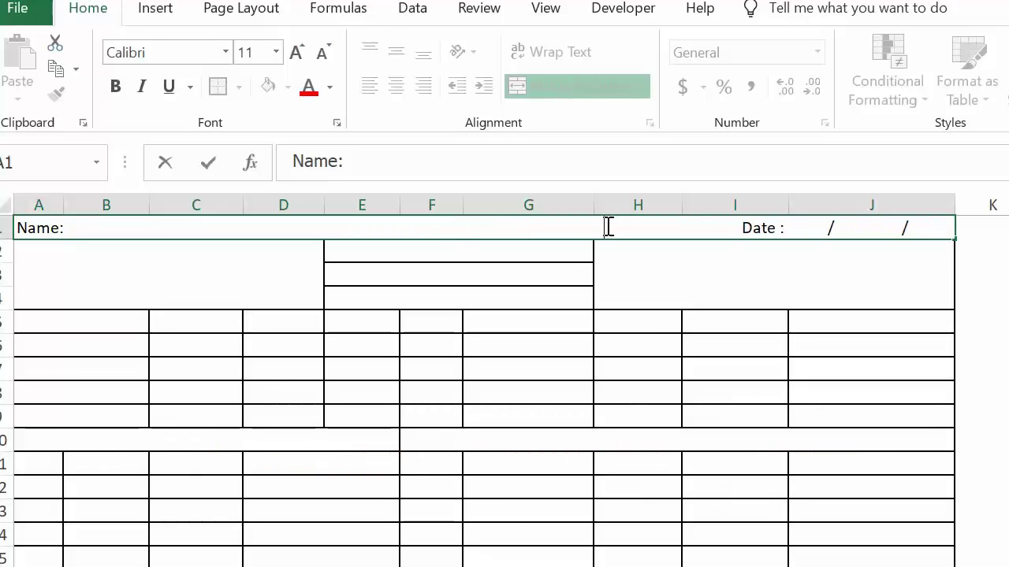
{"action": "key", "text": "BackSpace"}
Step: Merge A2:D4 into one cell labelled 'work name'
{"action": "left_click_drag", "start_coordinate": [24, 248], "coordinate": [265, 293]}
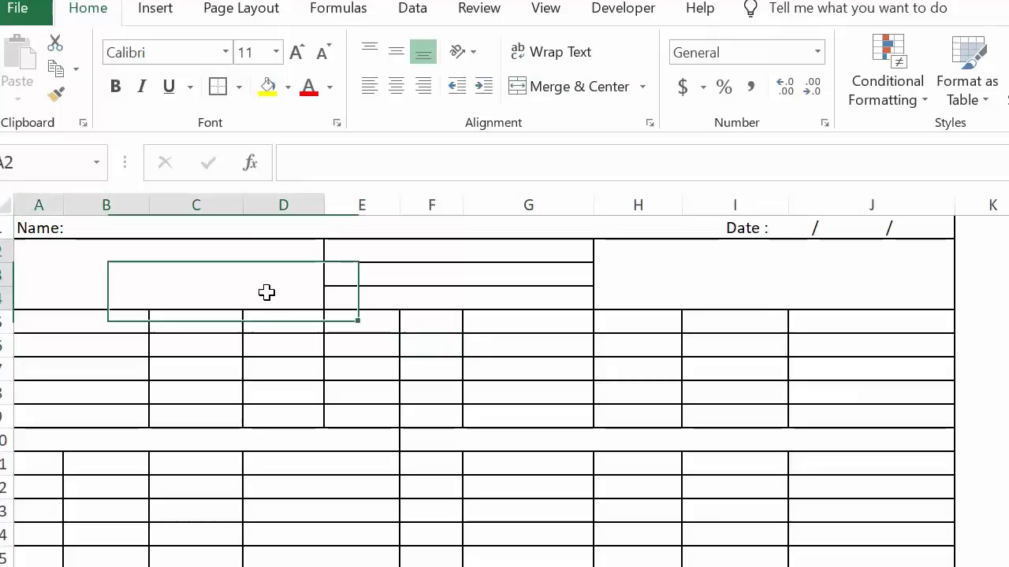
{"action": "key", "text": "F4"}
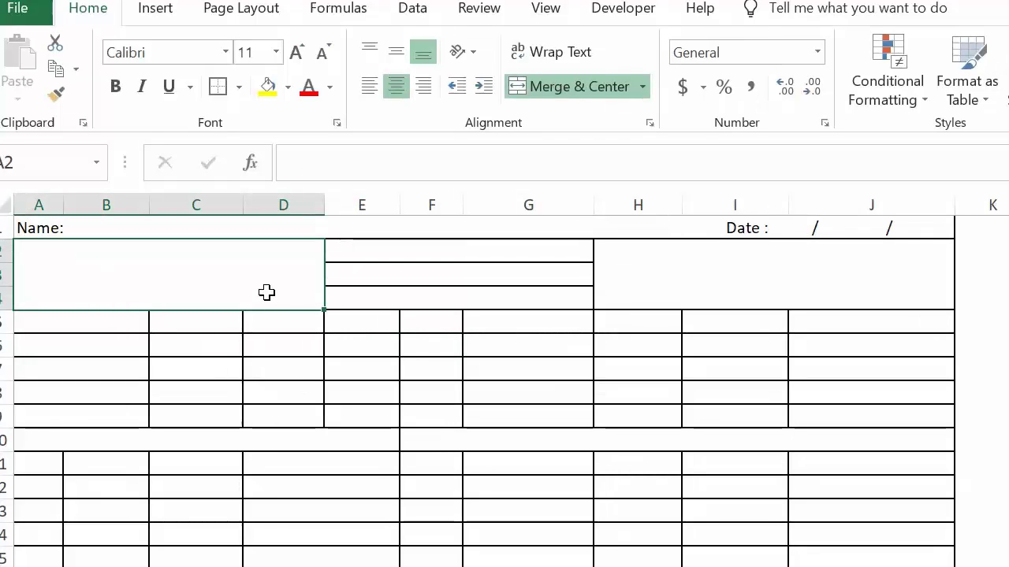
{"action": "type", "text": "work "}
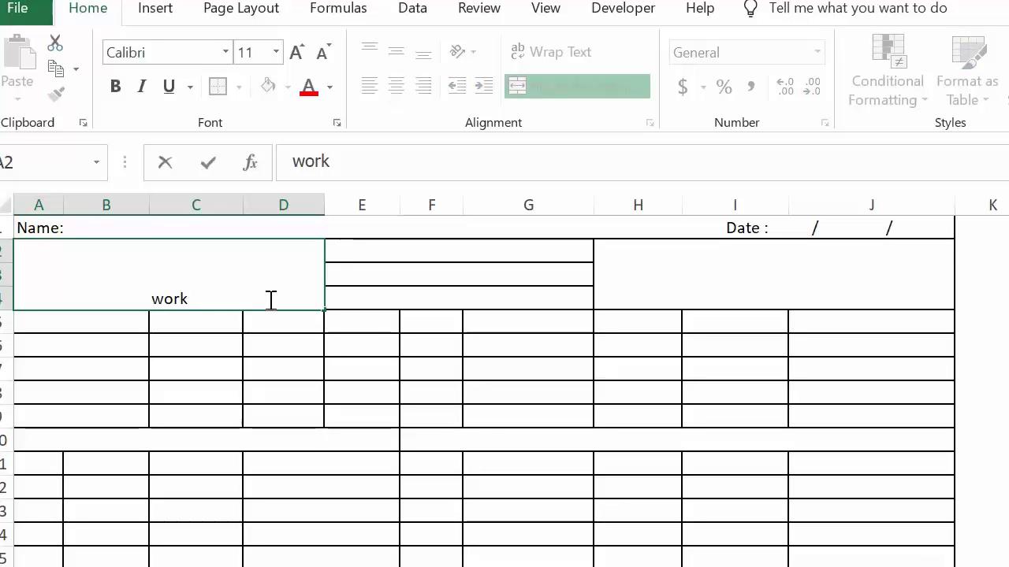
{"action": "type", "text": "na"}
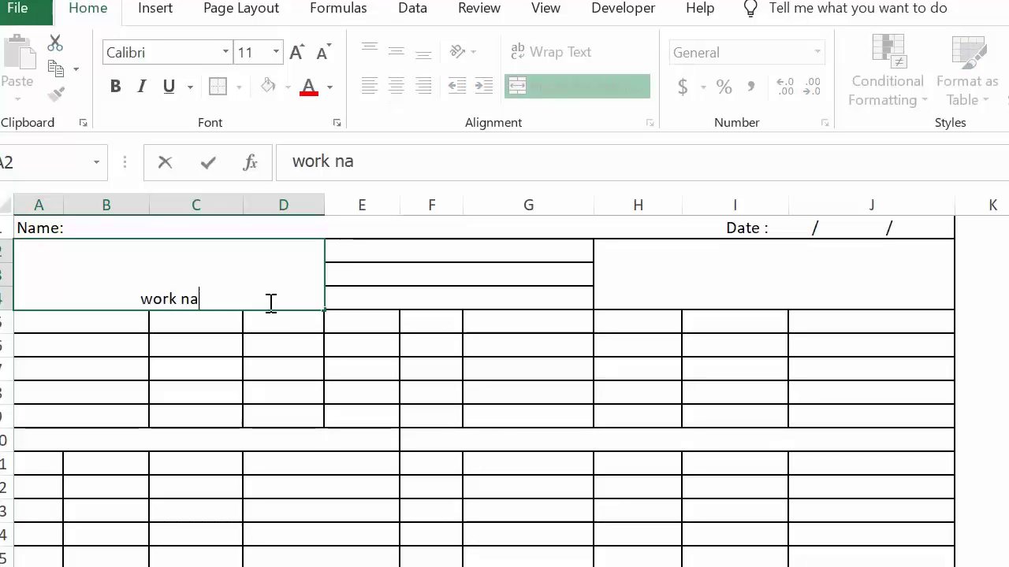
{"action": "type", "text": "me"}
{"action": "left_click", "coordinate": [441, 251]}
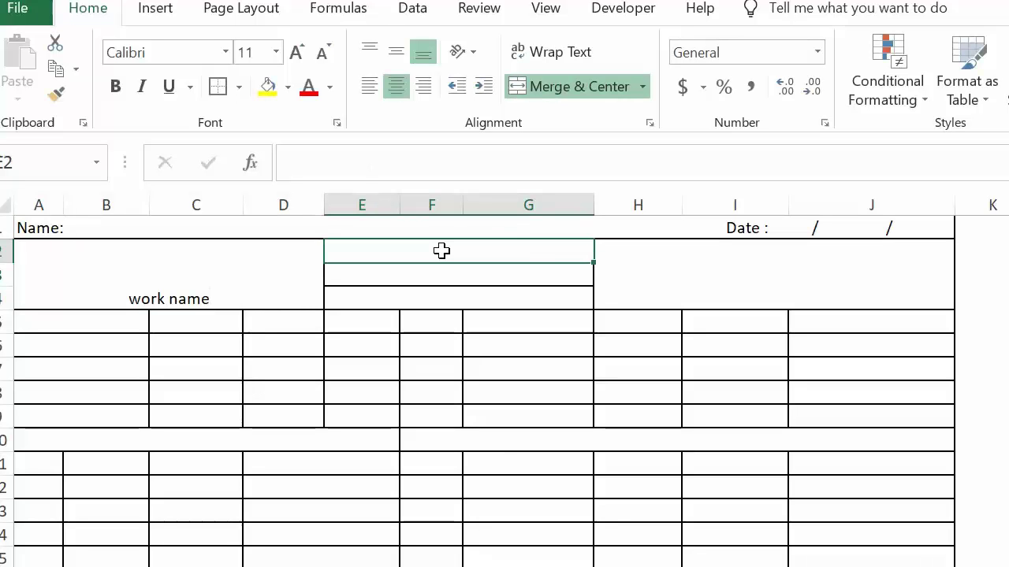
Step: Enter 'Area', 'Loaction 1' and 'Loaction 2' in cells E2 to E4
{"action": "type", "text": "A"}
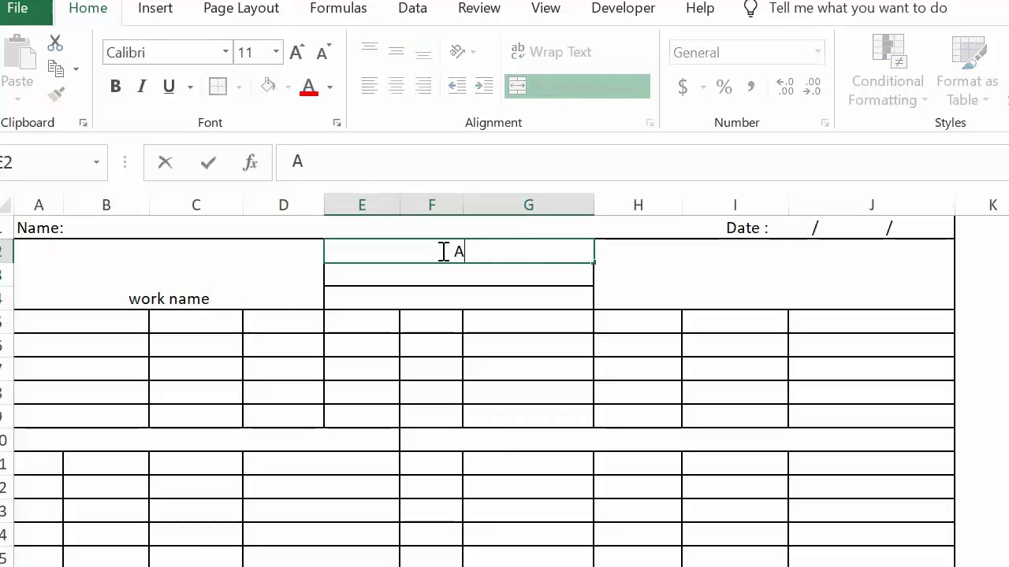
{"action": "type", "text": "rea"}
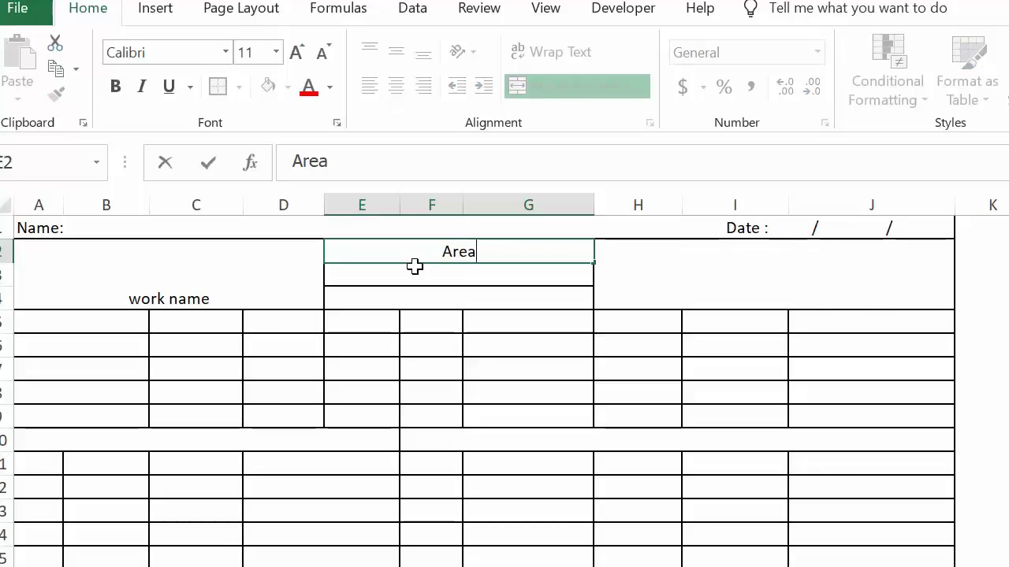
{"action": "left_click", "coordinate": [413, 270]}
{"action": "type", "text": "Loac"}
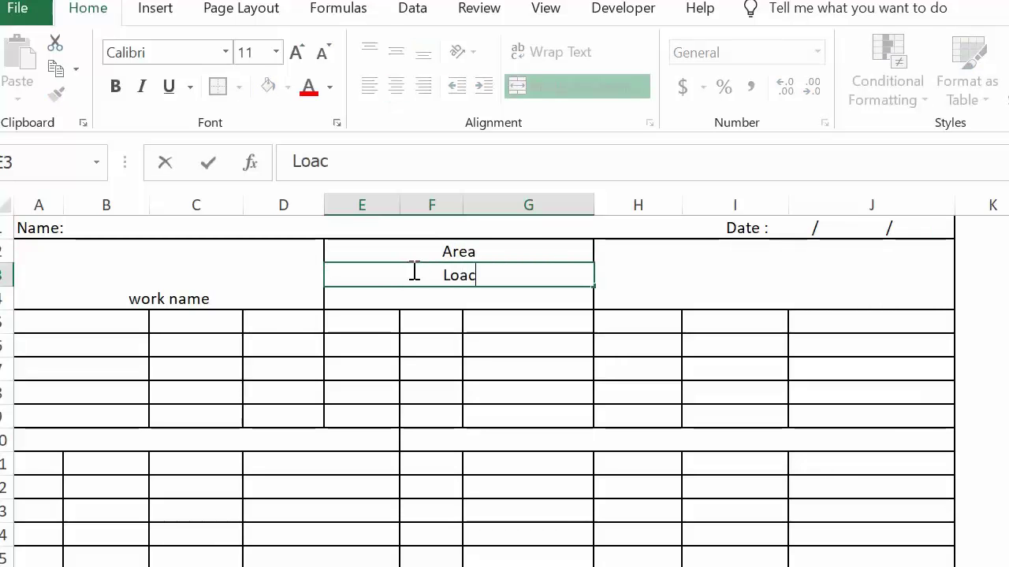
{"action": "type", "text": "tion 1"}
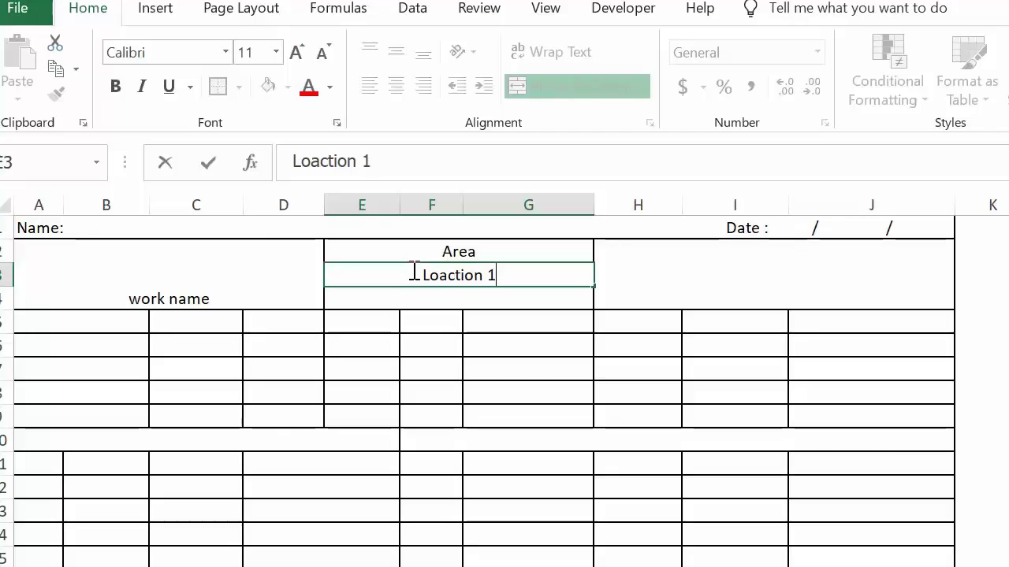
{"action": "left_click", "coordinate": [392, 294]}
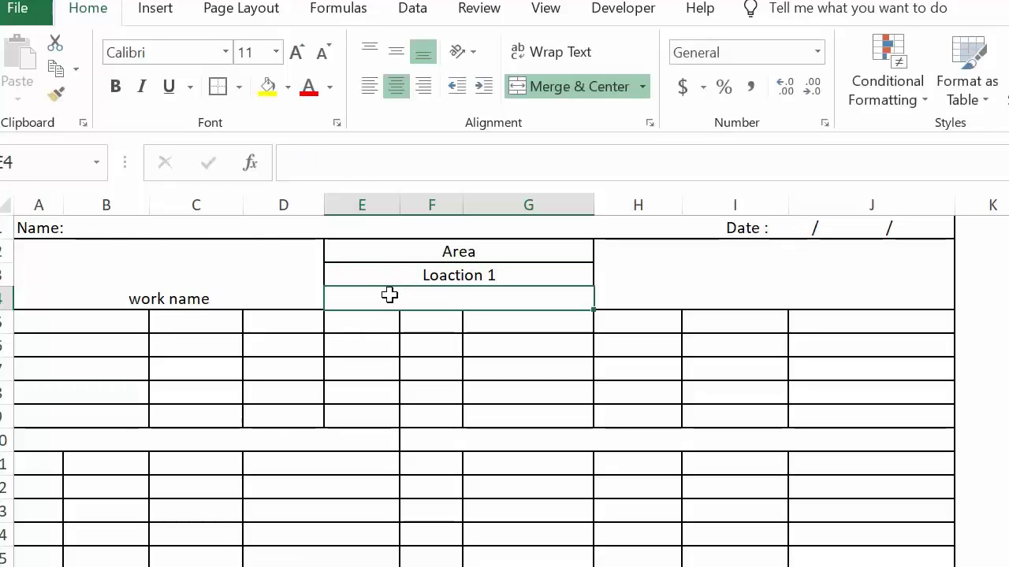
{"action": "type", "text": "Loaction 1"}
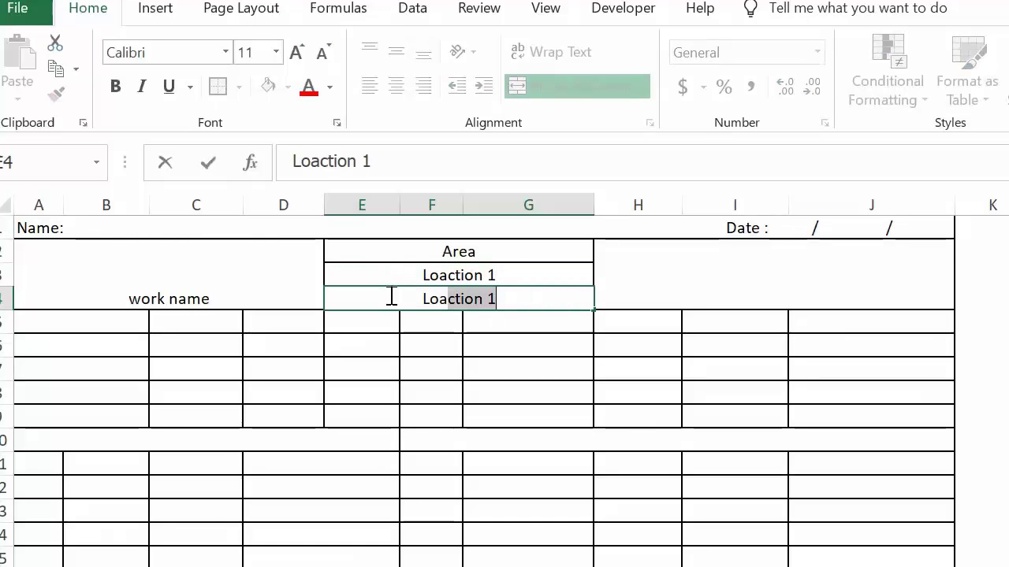
{"action": "left_click", "coordinate": [515, 294]}
{"action": "type", "text": "2"}
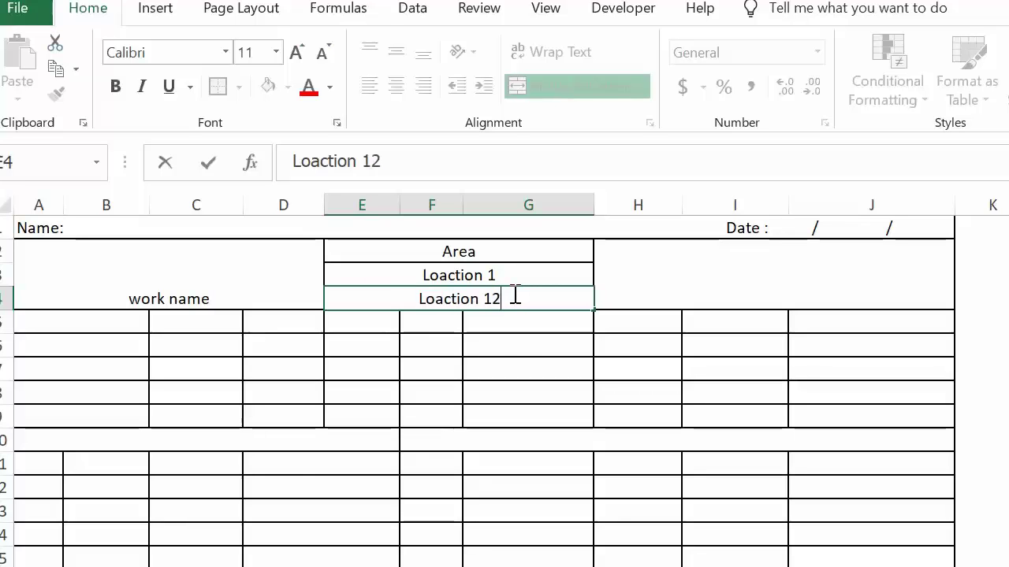
{"action": "key", "text": "BackSpace"}
{"action": "key", "text": "BackSpace"}
{"action": "type", "text": "2"}
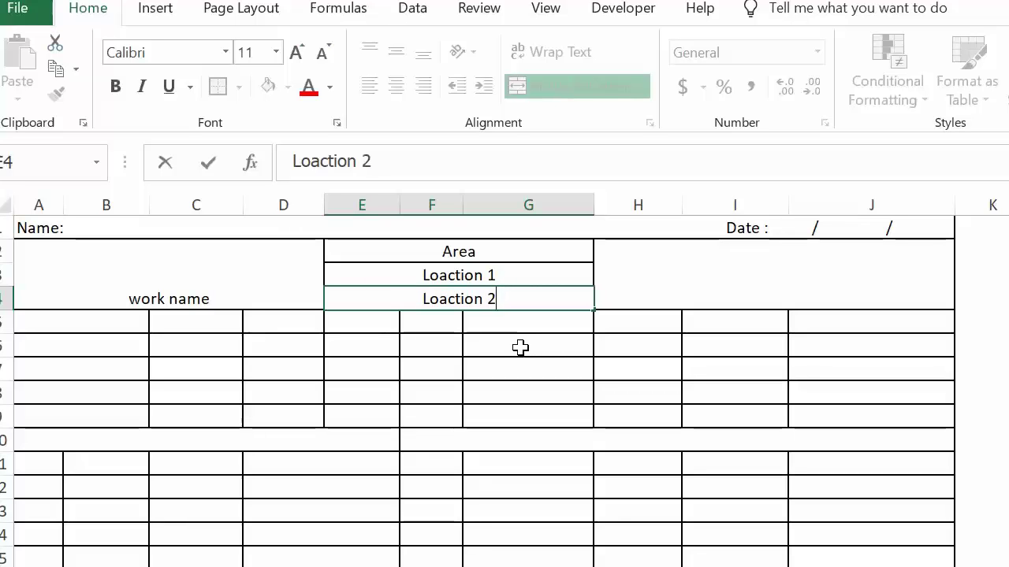
{"action": "left_click_drag", "start_coordinate": [433, 256], "coordinate": [430, 299]}
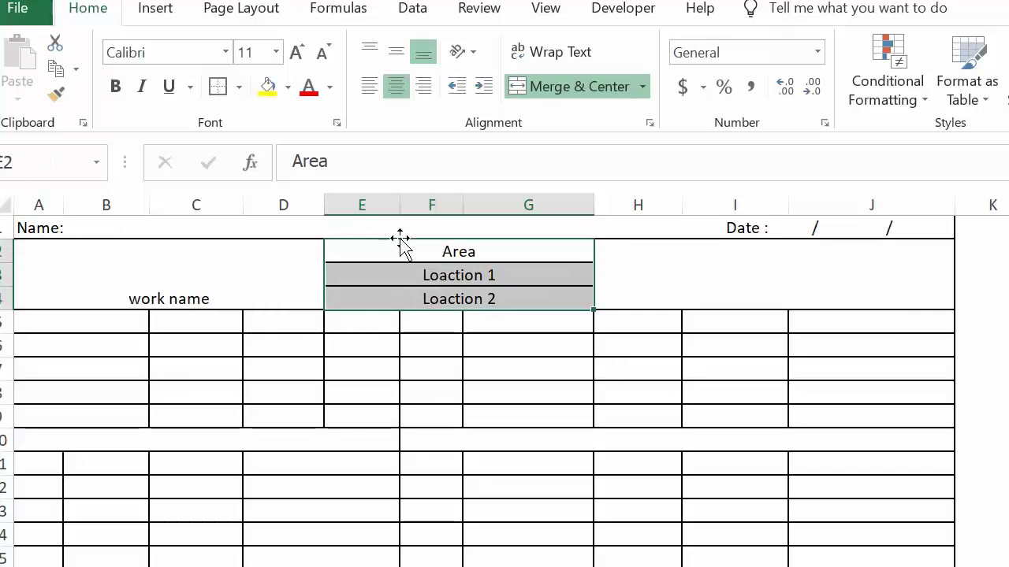
Step: Left-align the Area and Loaction labels and start a label in merged H2:J4
{"action": "left_click", "coordinate": [369, 86]}
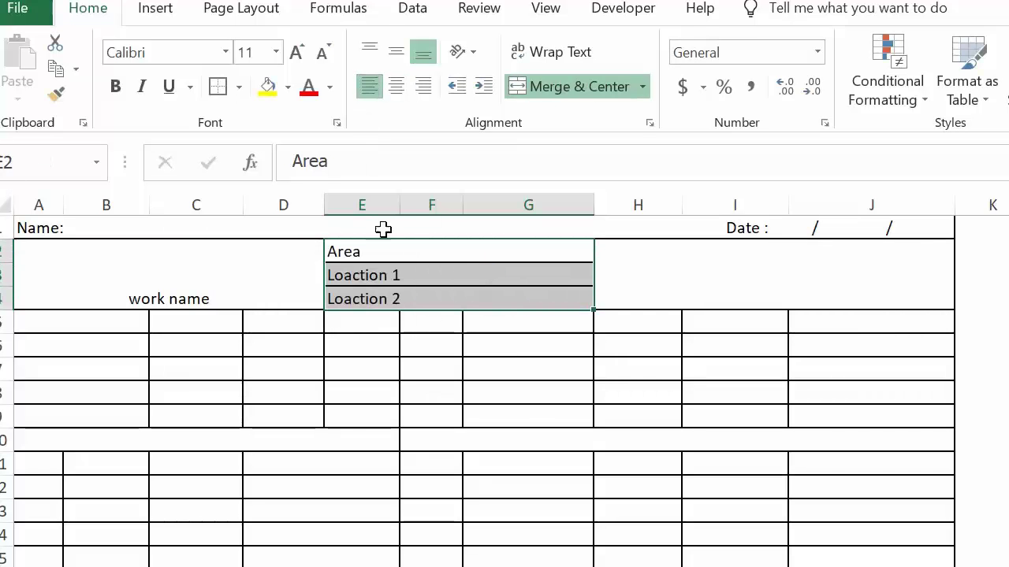
{"action": "left_click", "coordinate": [407, 343]}
{"action": "left_click", "coordinate": [651, 262]}
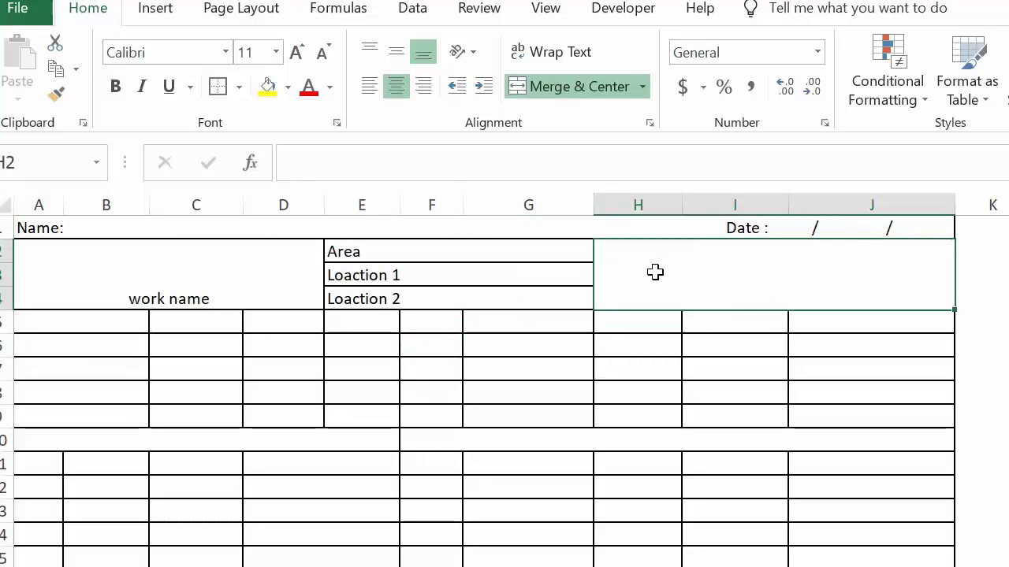
{"action": "type", "text": "REmark"}
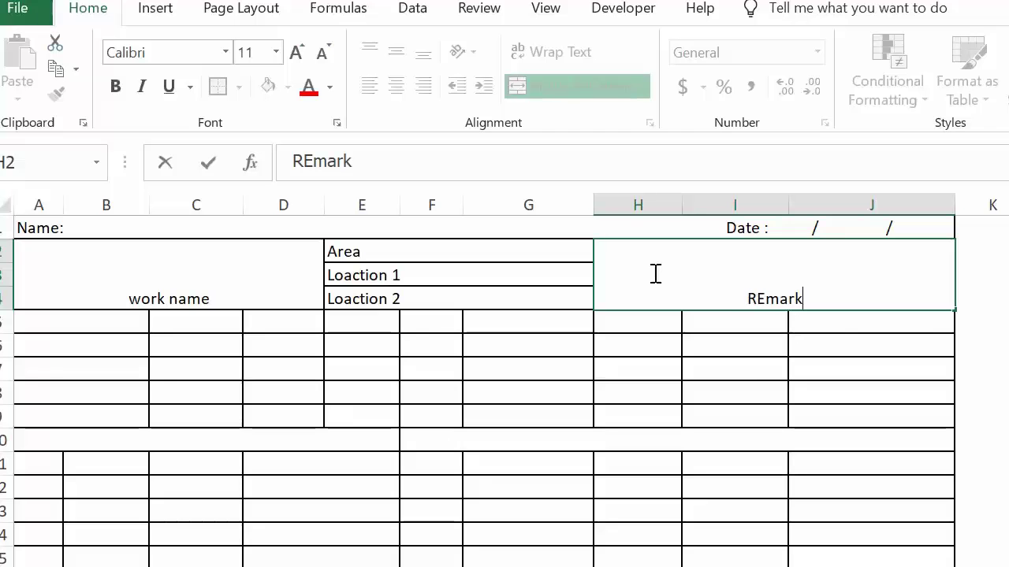
{"action": "left_click", "coordinate": [766, 299]}
{"action": "key", "text": "BackSpace"}
{"action": "left_click", "coordinate": [749, 364]}
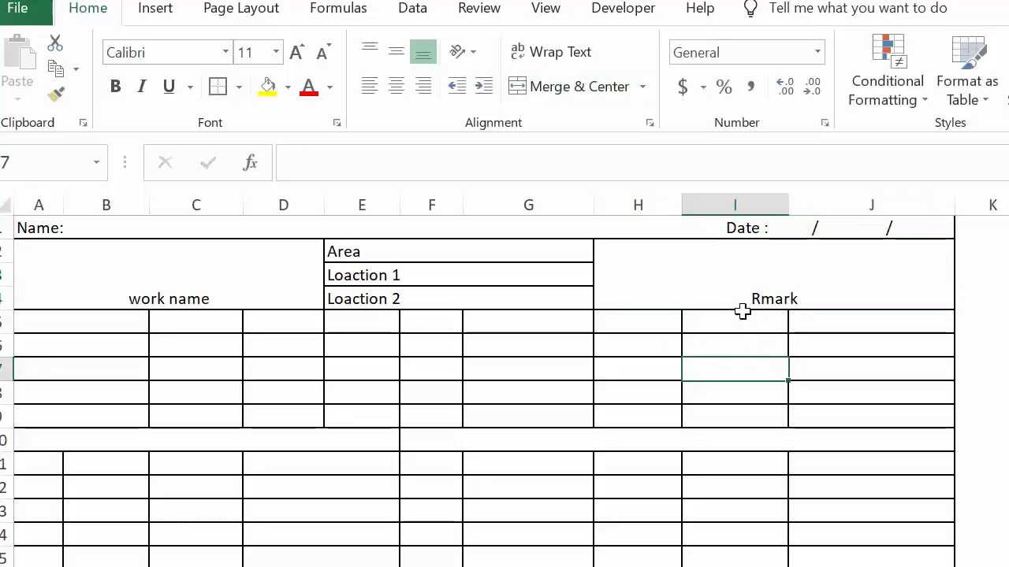
Step: Correct the label to 'Remark' and align it to the cell's top-left corner
{"action": "left_click", "coordinate": [753, 297]}
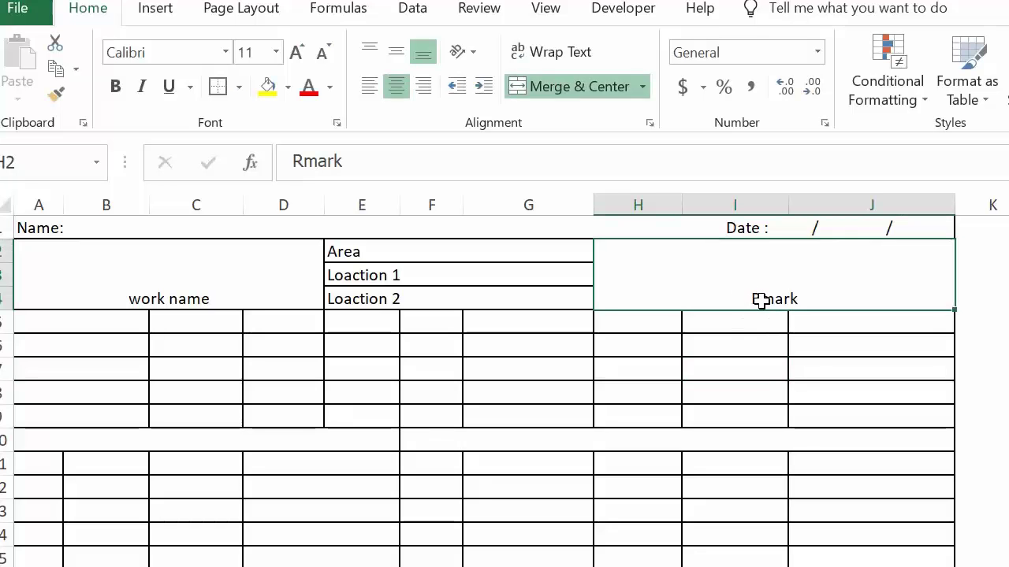
{"action": "double_click", "coordinate": [760, 301]}
{"action": "type", "text": "e"}
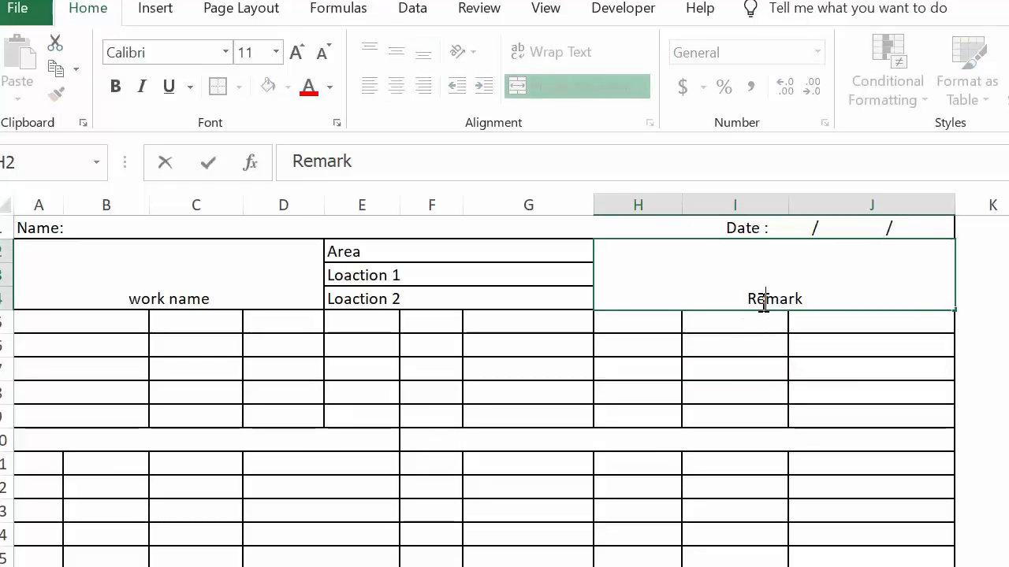
{"action": "left_click", "coordinate": [746, 378]}
{"action": "left_click", "coordinate": [738, 289]}
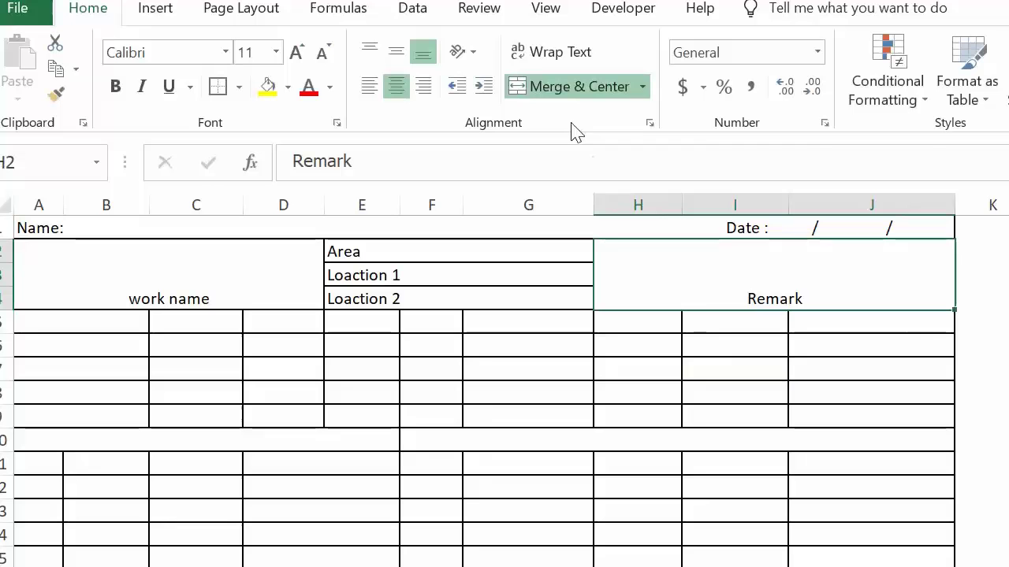
{"action": "left_click", "coordinate": [371, 52]}
{"action": "left_click", "coordinate": [369, 85]}
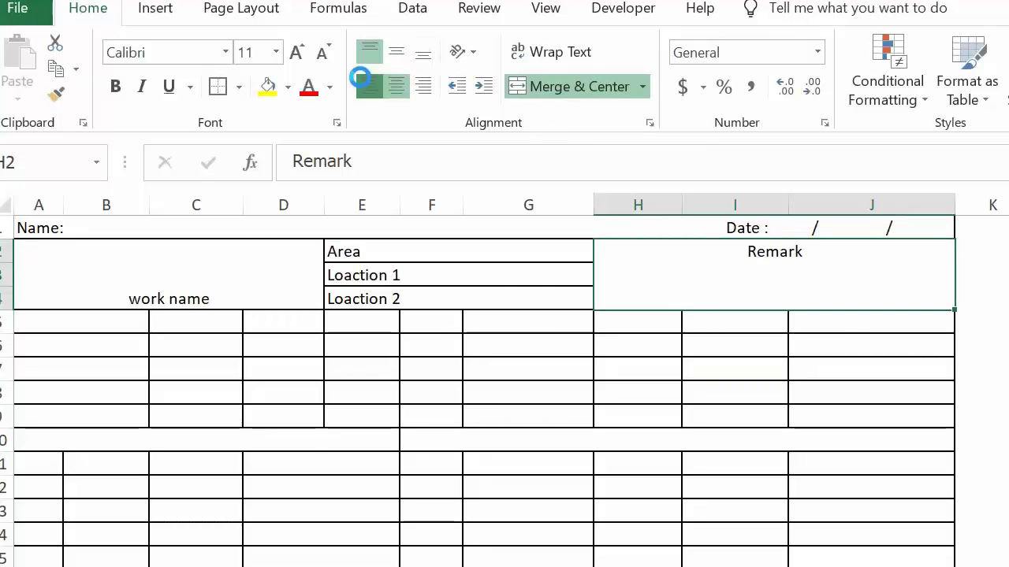
{"action": "left_click", "coordinate": [533, 343]}
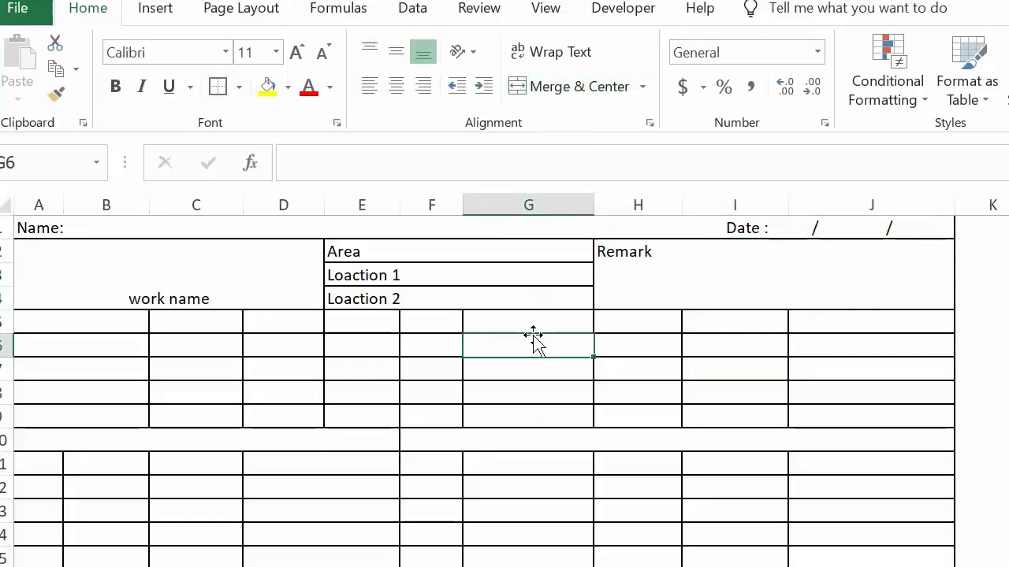
{"action": "left_click", "coordinate": [688, 283]}
{"action": "left_click", "coordinate": [55, 330]}
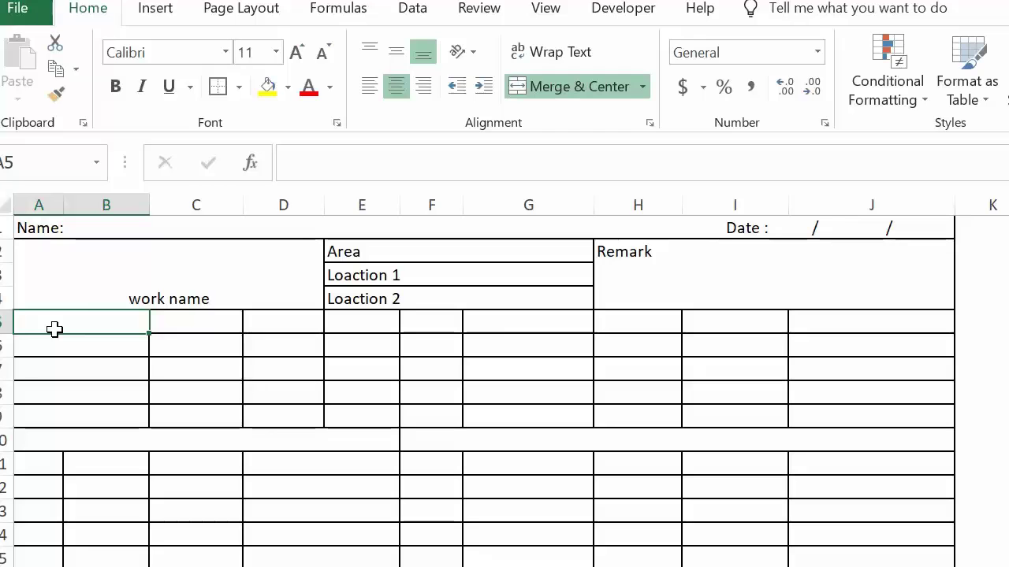
Step: Enter 'Equipment 1' in A5 and copy it into the four rows below
{"action": "type", "text": "Equo"}
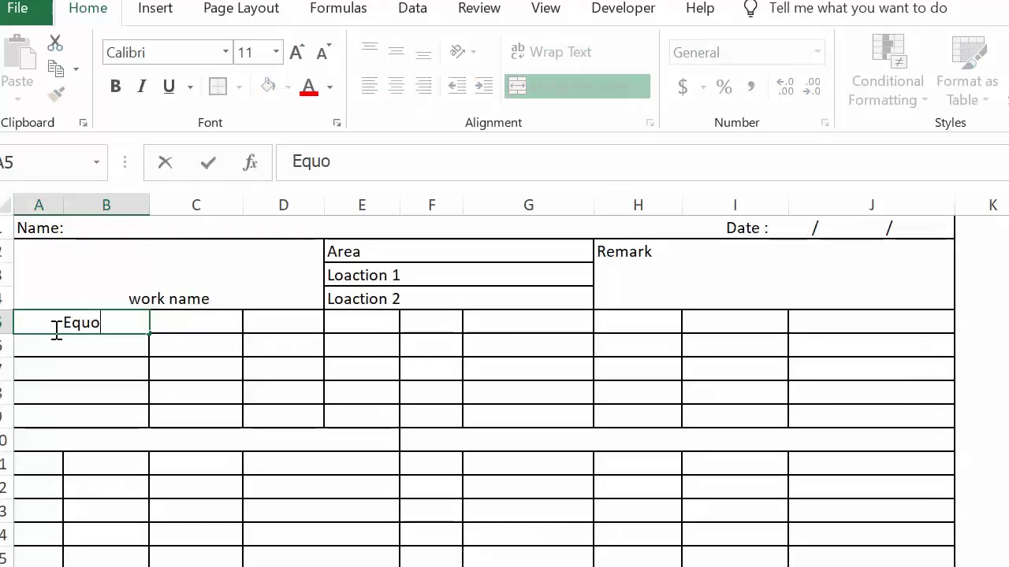
{"action": "key", "text": "BackSpace"}
{"action": "type", "text": "ipmen"}
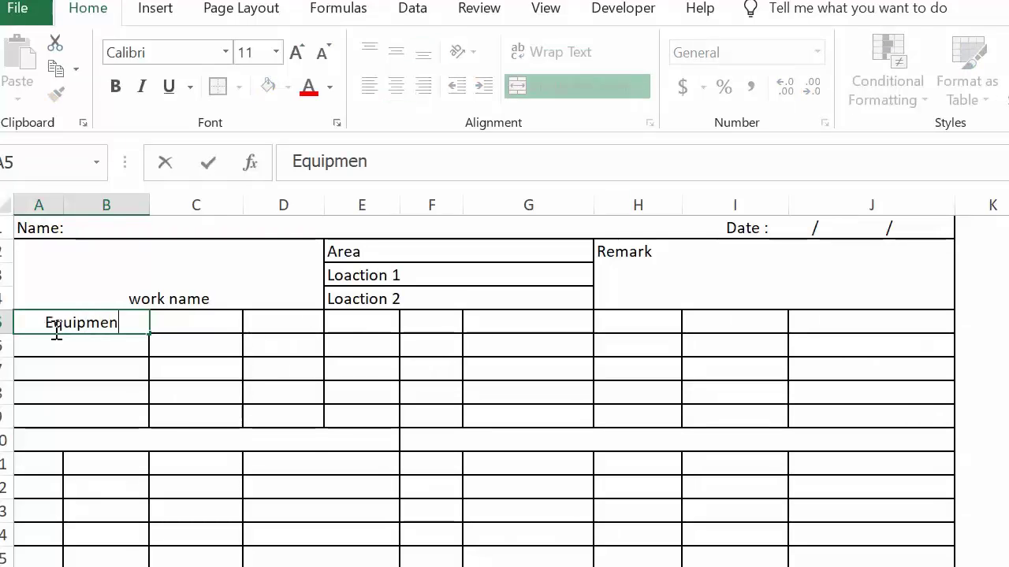
{"action": "type", "text": "t 1"}
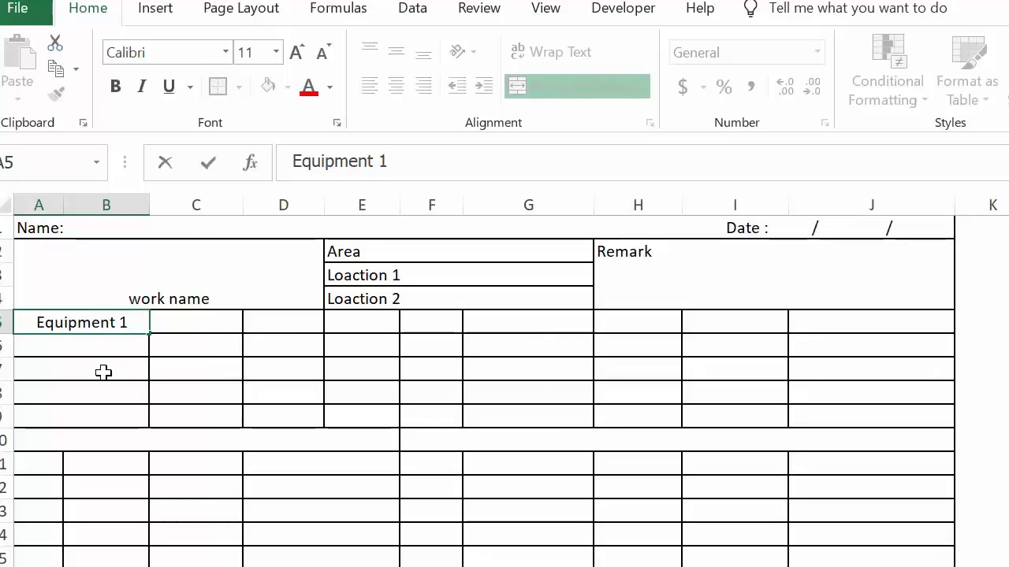
{"action": "left_click", "coordinate": [184, 359]}
{"action": "left_click", "coordinate": [148, 330]}
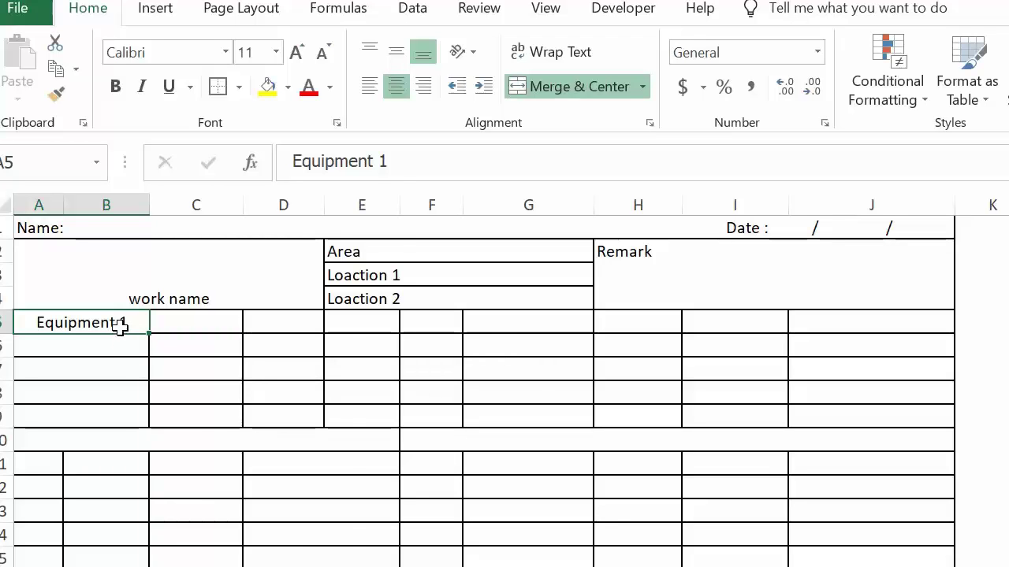
{"action": "right_click", "coordinate": [119, 327]}
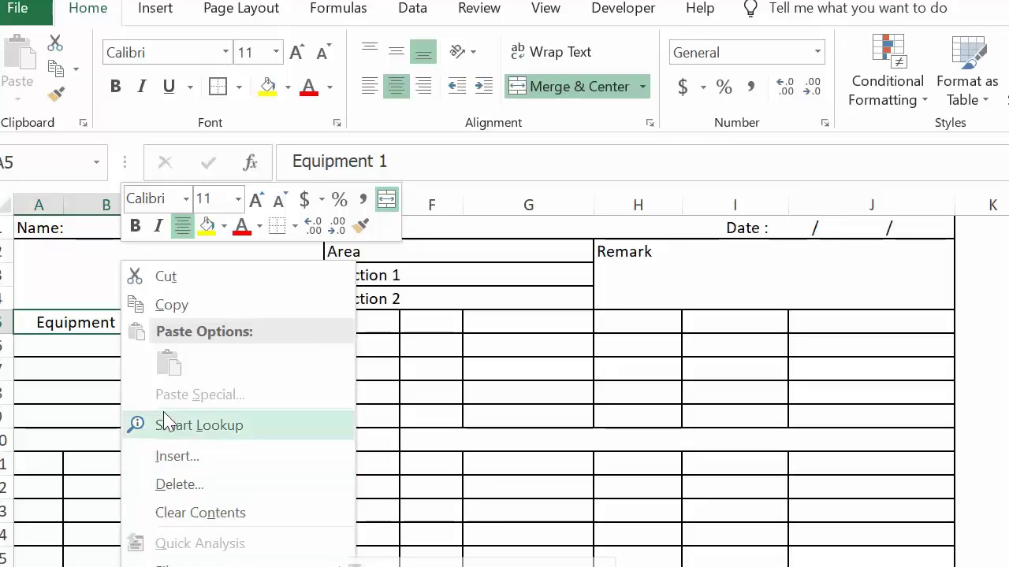
{"action": "left_click", "coordinate": [182, 311]}
{"action": "left_click_drag", "start_coordinate": [119, 342], "coordinate": [114, 413]}
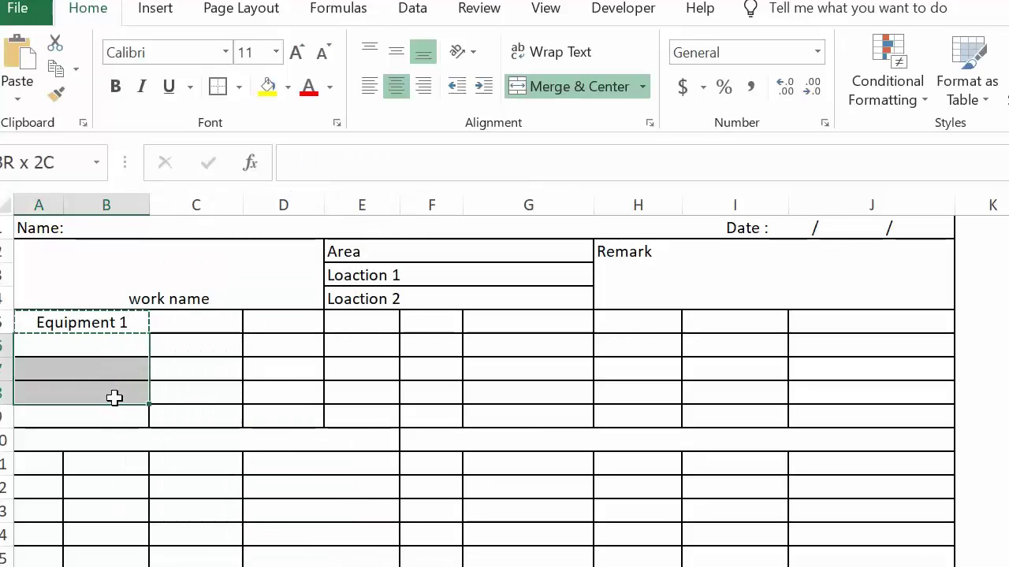
{"action": "right_click", "coordinate": [112, 407]}
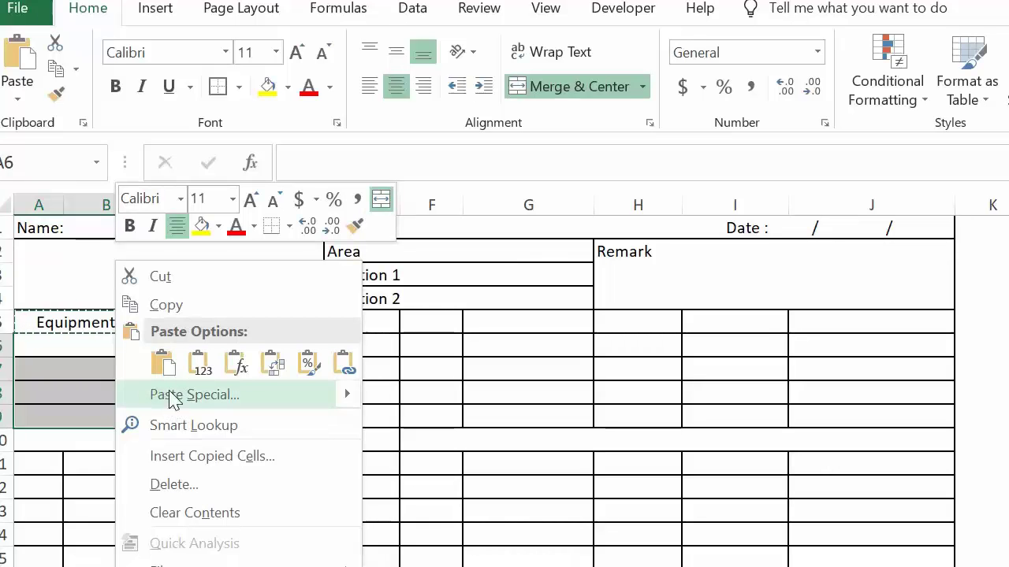
{"action": "left_click", "coordinate": [164, 365]}
Step: Renumber the copies in A6, A7 and A8 to Equipment 2, 3 and 4
{"action": "left_click", "coordinate": [131, 343]}
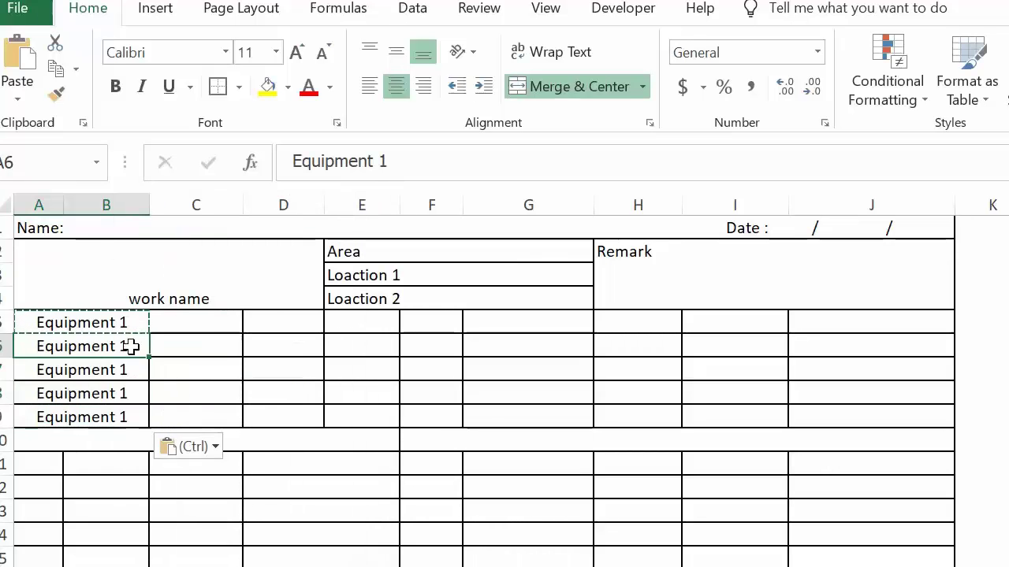
{"action": "double_click", "coordinate": [133, 345]}
{"action": "key", "text": "BackSpace"}
{"action": "type", "text": "2"}
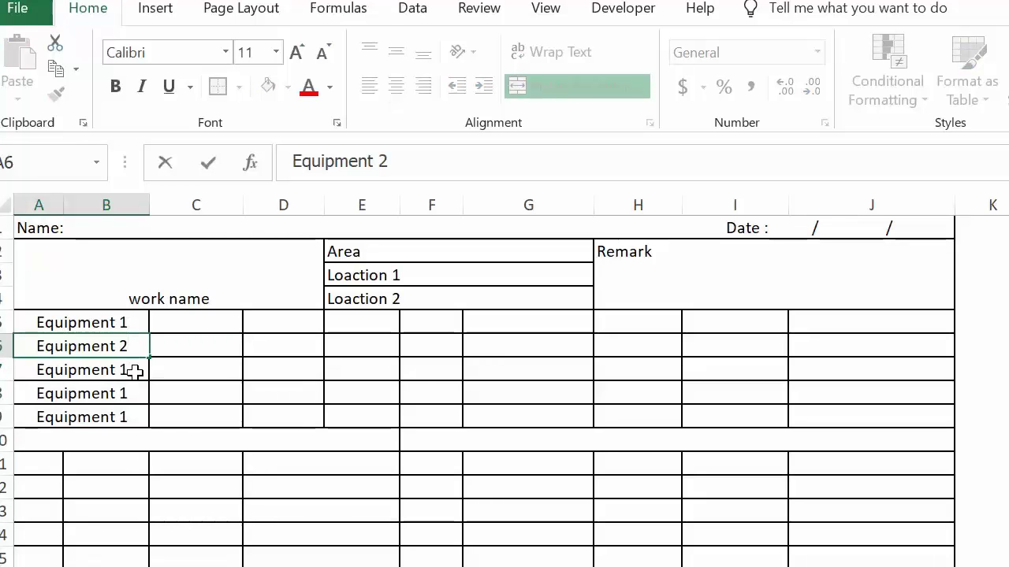
{"action": "left_click", "coordinate": [134, 370]}
{"action": "double_click", "coordinate": [135, 371]}
{"action": "key", "text": "BackSpace"}
{"action": "type", "text": "3"}
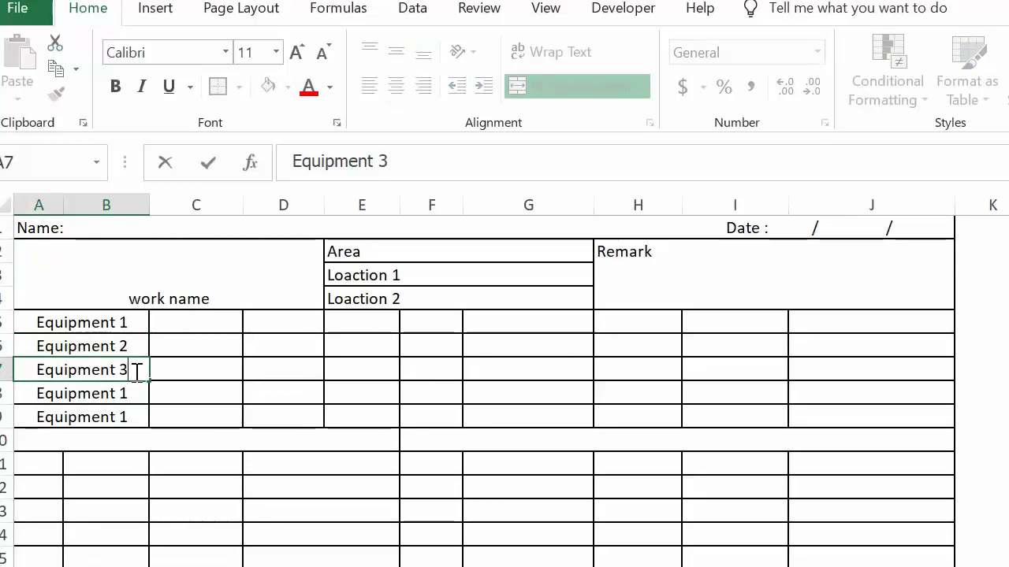
{"action": "left_click", "coordinate": [134, 394]}
{"action": "double_click", "coordinate": [135, 395]}
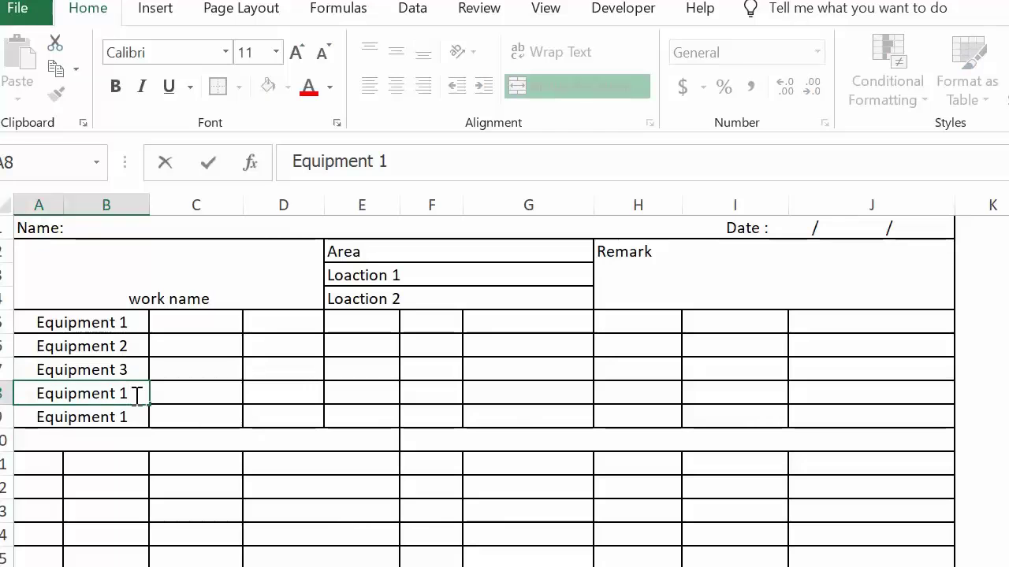
{"action": "key", "text": "BackSpace"}
{"action": "type", "text": "4"}
{"action": "left_click", "coordinate": [220, 418]}
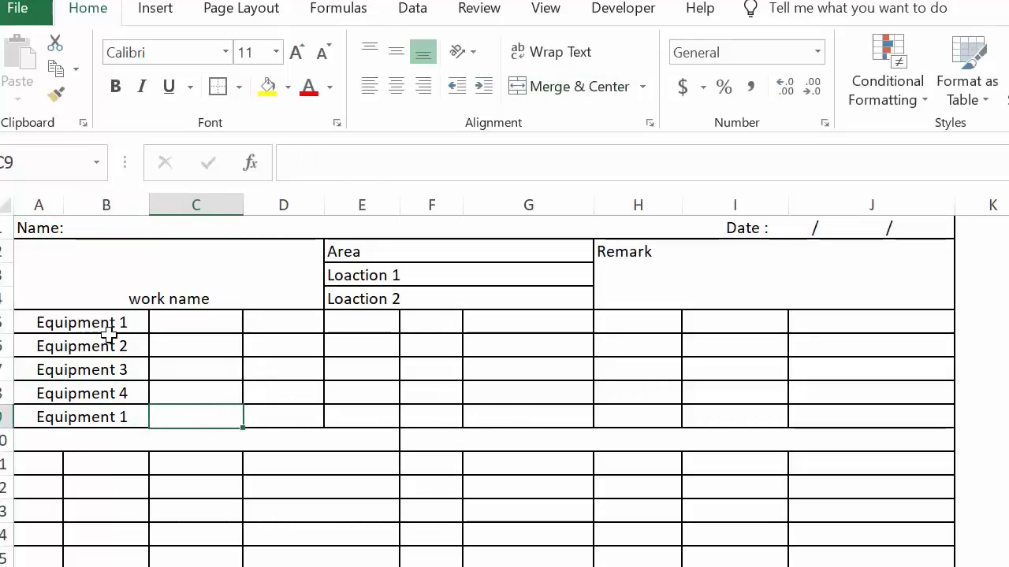
Step: Clear the copied equipment labels from A6:A9
{"action": "left_click_drag", "start_coordinate": [108, 346], "coordinate": [109, 402]}
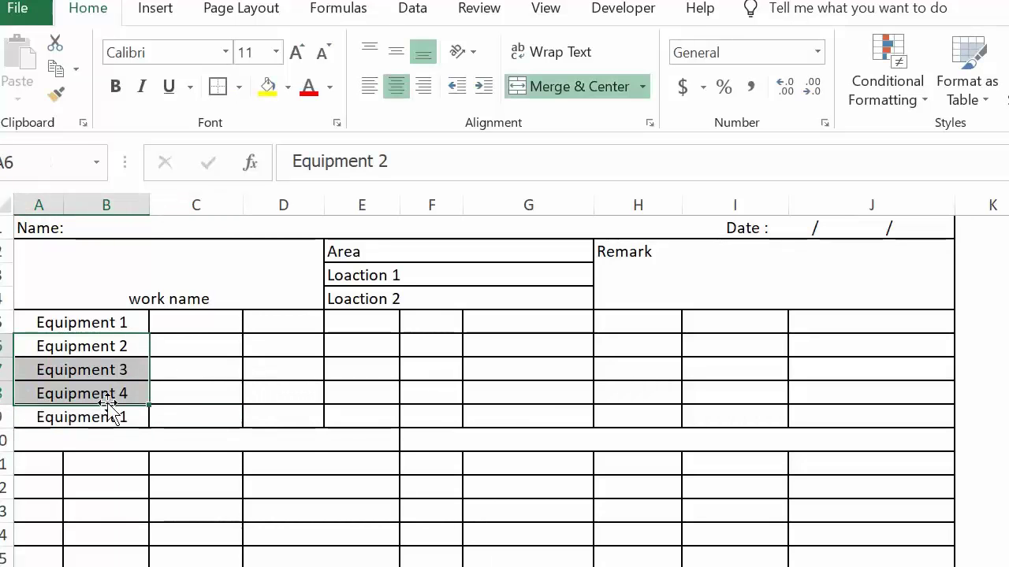
{"action": "key", "text": "BackSpace"}
{"action": "left_click", "coordinate": [208, 390]}
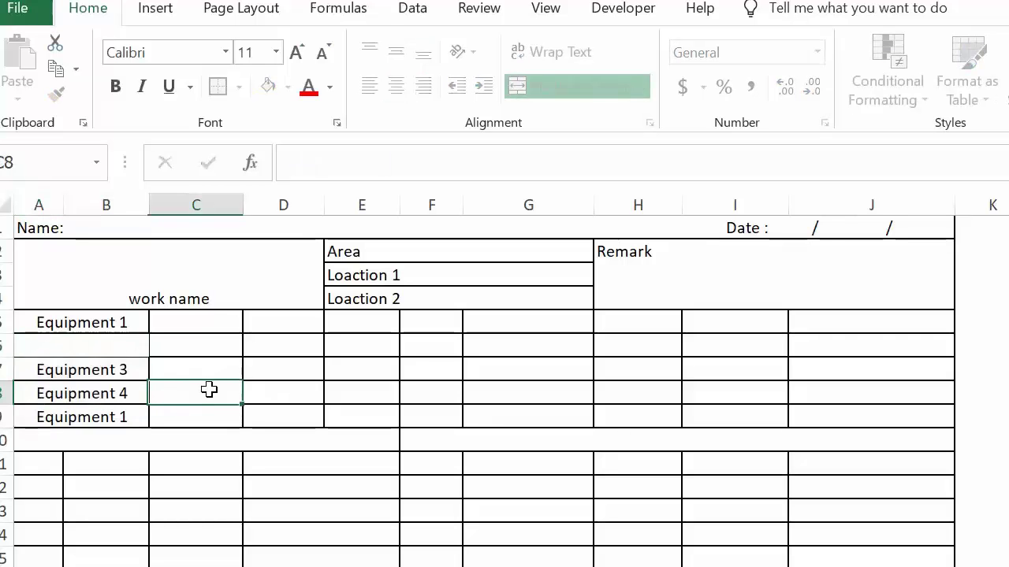
{"action": "left_click_drag", "start_coordinate": [79, 348], "coordinate": [106, 416]}
{"action": "key", "text": "Delete"}
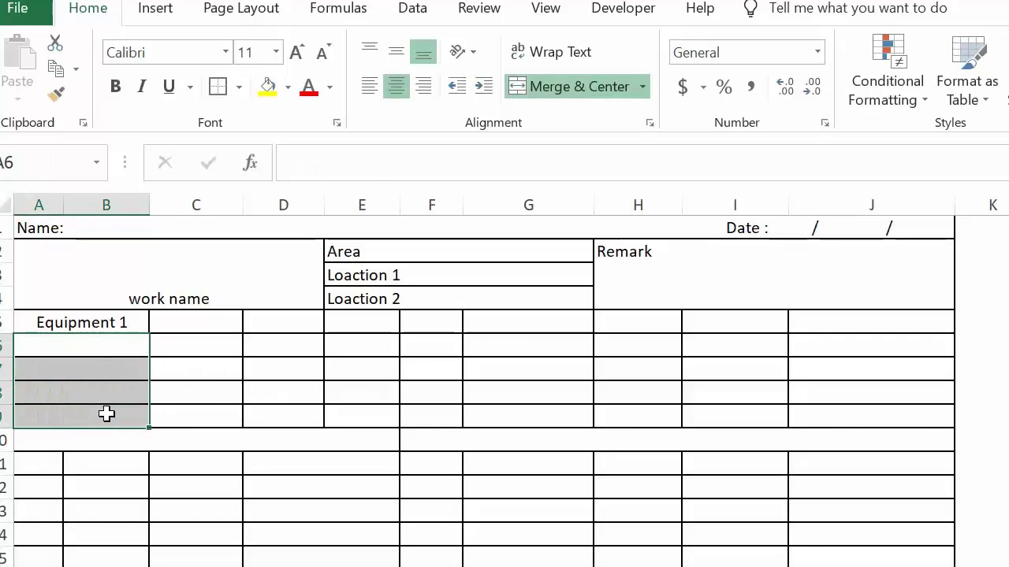
Step: Left-align Equipment 1 and fill-series A6:A9 with Equipment 2 through 5
{"action": "left_click", "coordinate": [95, 322]}
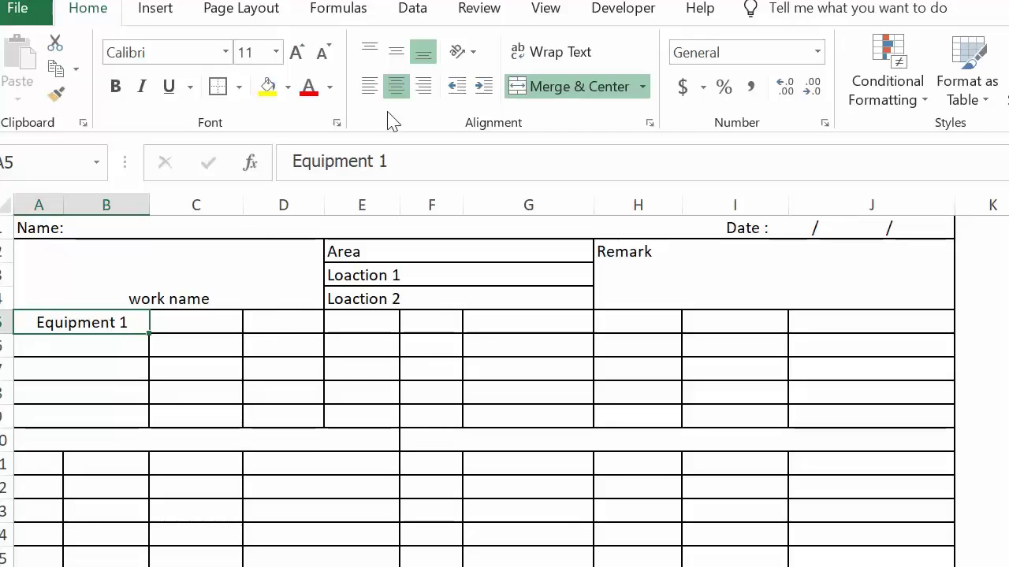
{"action": "left_click", "coordinate": [368, 86]}
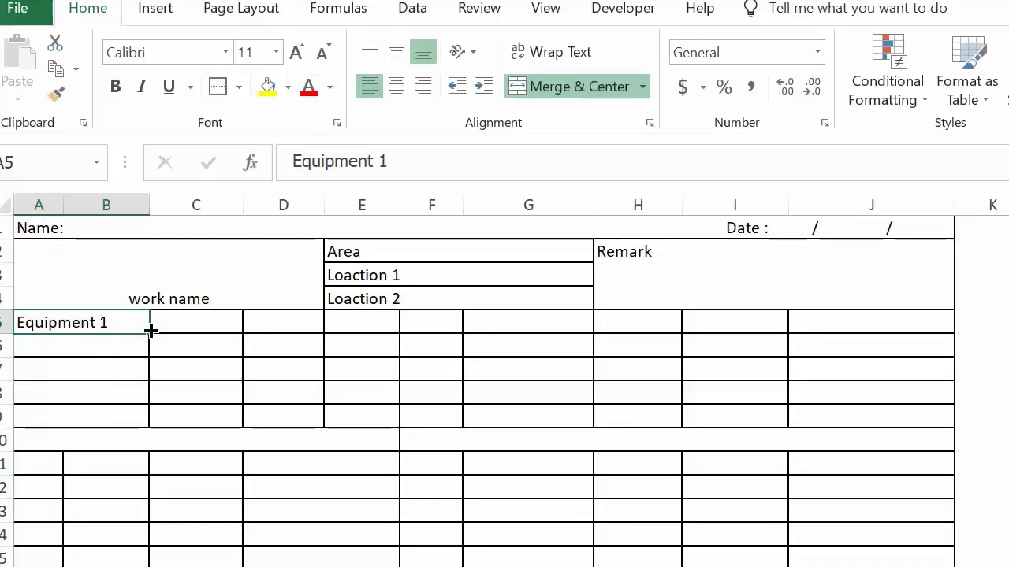
{"action": "left_click_drag", "start_coordinate": [150, 347], "coordinate": [145, 430]}
{"action": "left_click", "coordinate": [236, 368]}
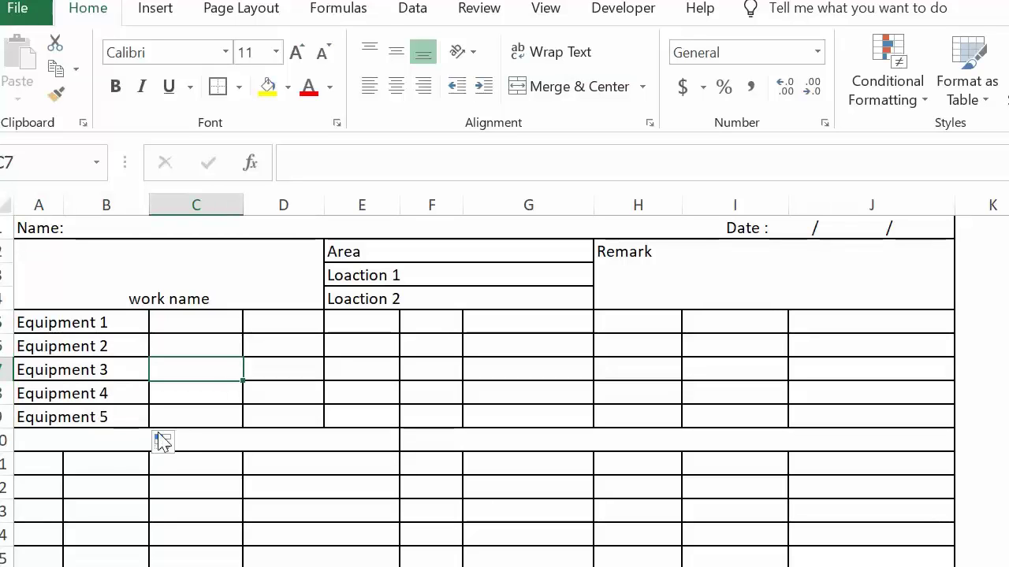
{"action": "left_click", "coordinate": [111, 449]}
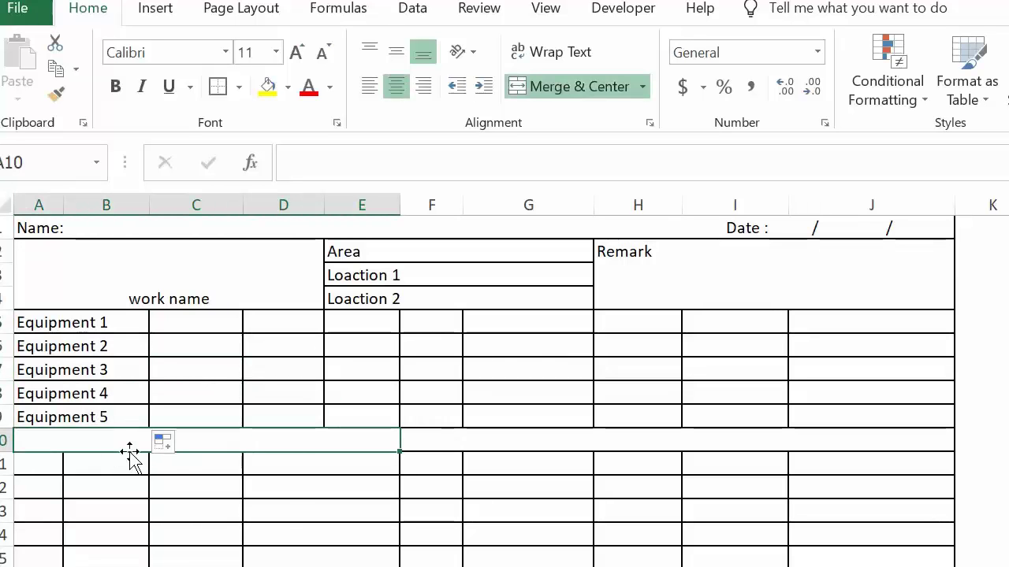
{"action": "left_click", "coordinate": [280, 493]}
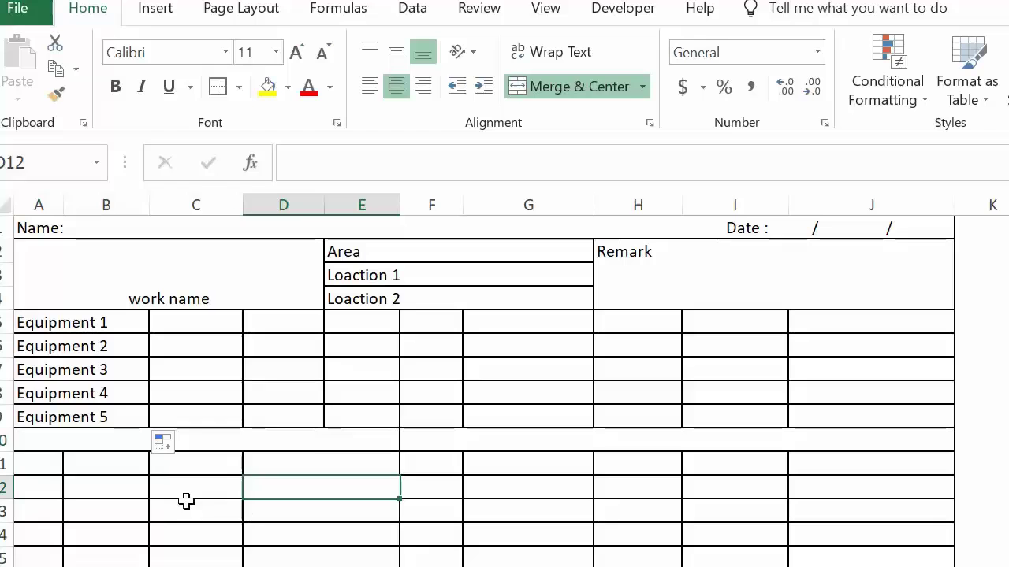
{"action": "left_click", "coordinate": [113, 436]}
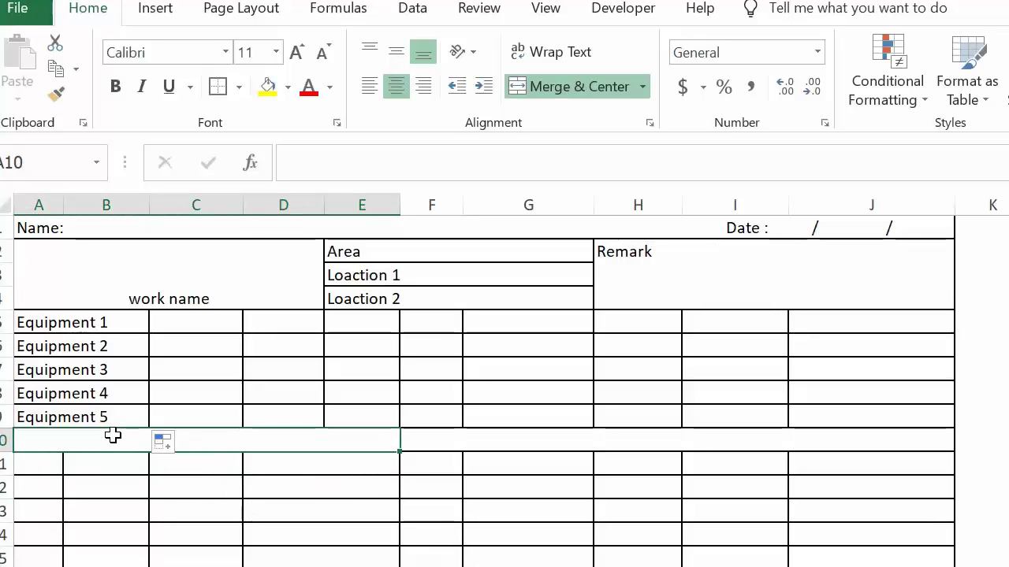
Step: Type 'Supervisor 1' in merged A10 and 'Supervisor 2' in merged F10
{"action": "type", "text": "S"}
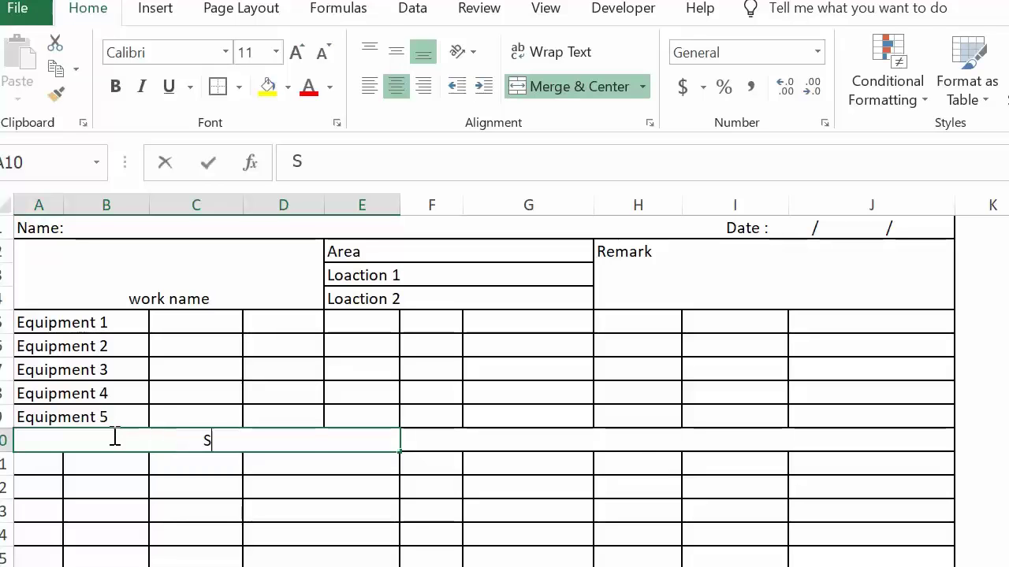
{"action": "type", "text": "u"}
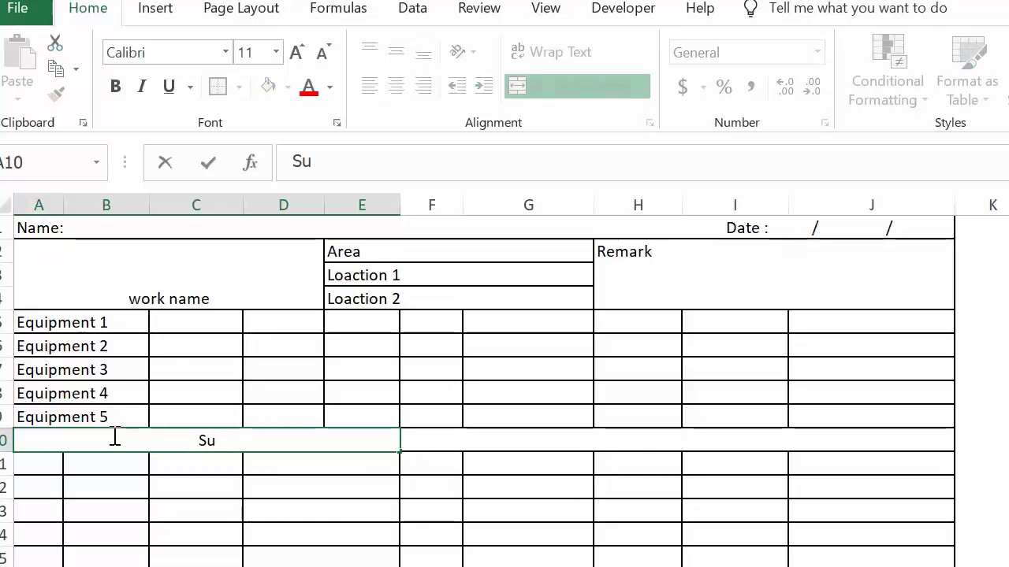
{"action": "type", "text": "perv"}
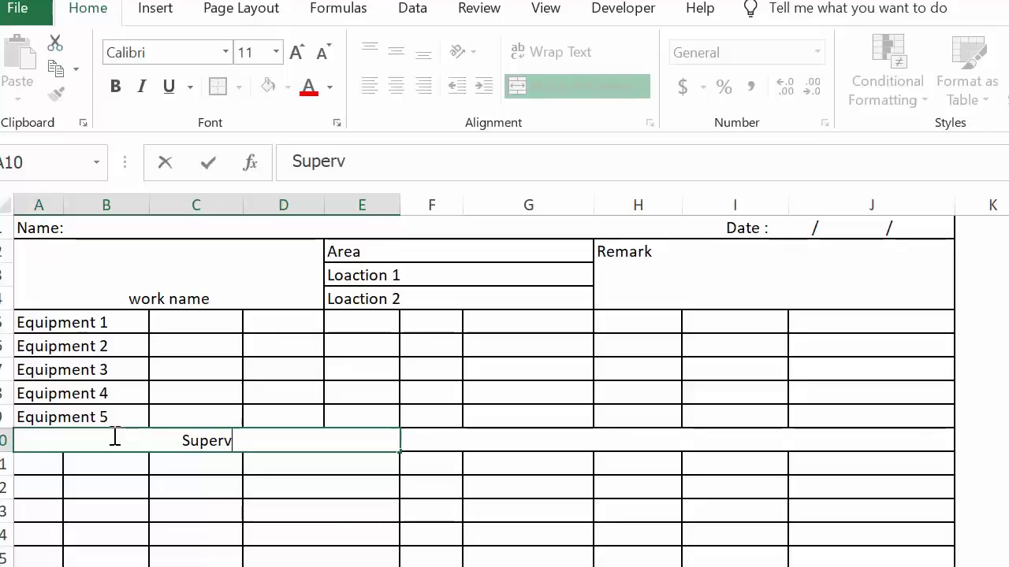
{"action": "type", "text": "isor 1"}
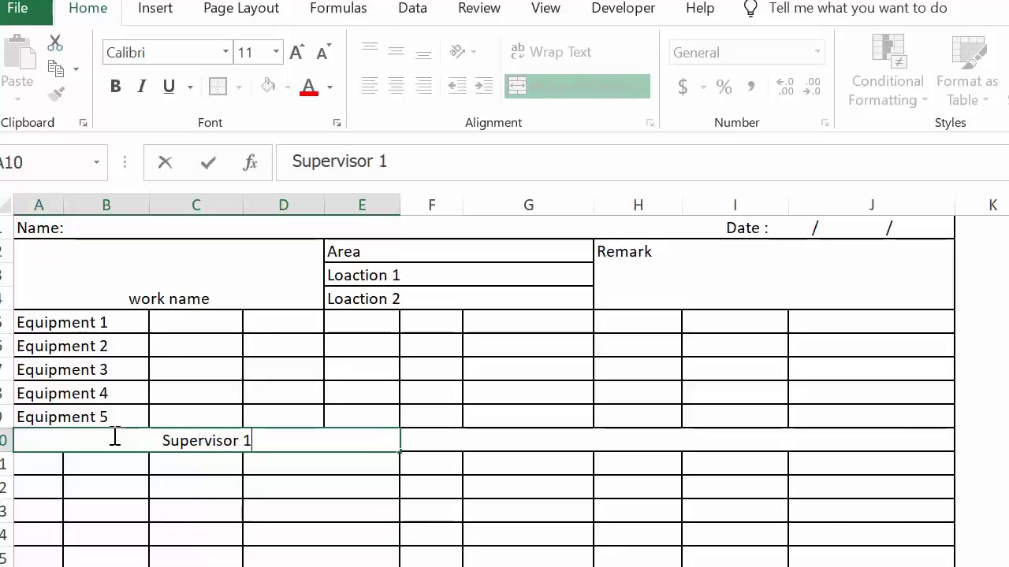
{"action": "left_click", "coordinate": [524, 441]}
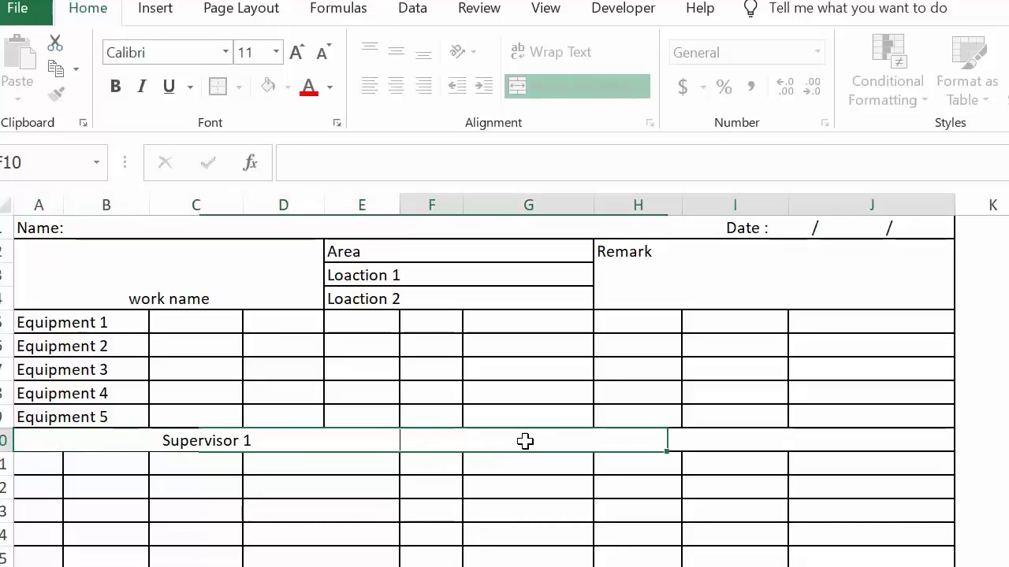
{"action": "type", "text": "Supe"}
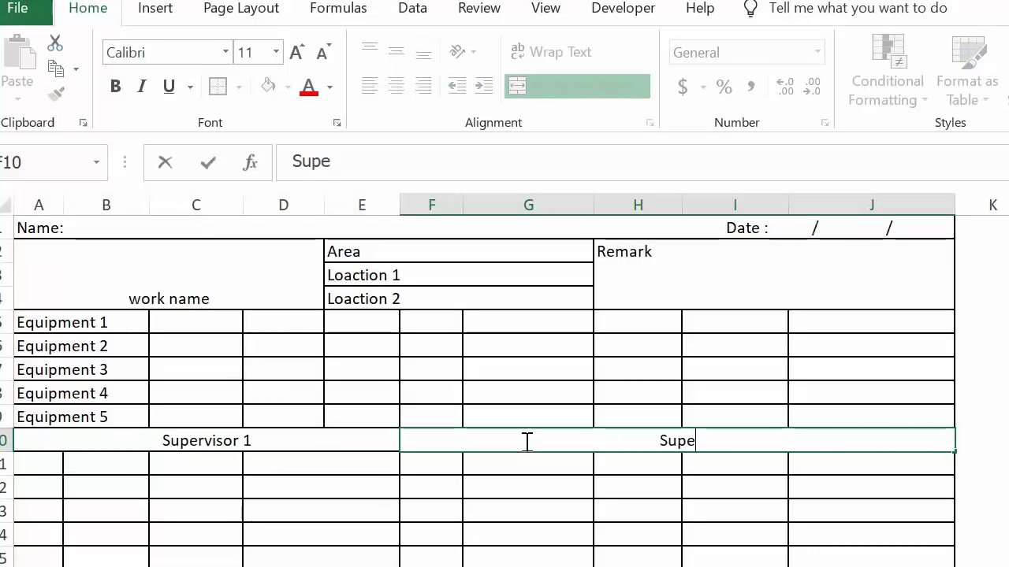
{"action": "type", "text": "rvisor"}
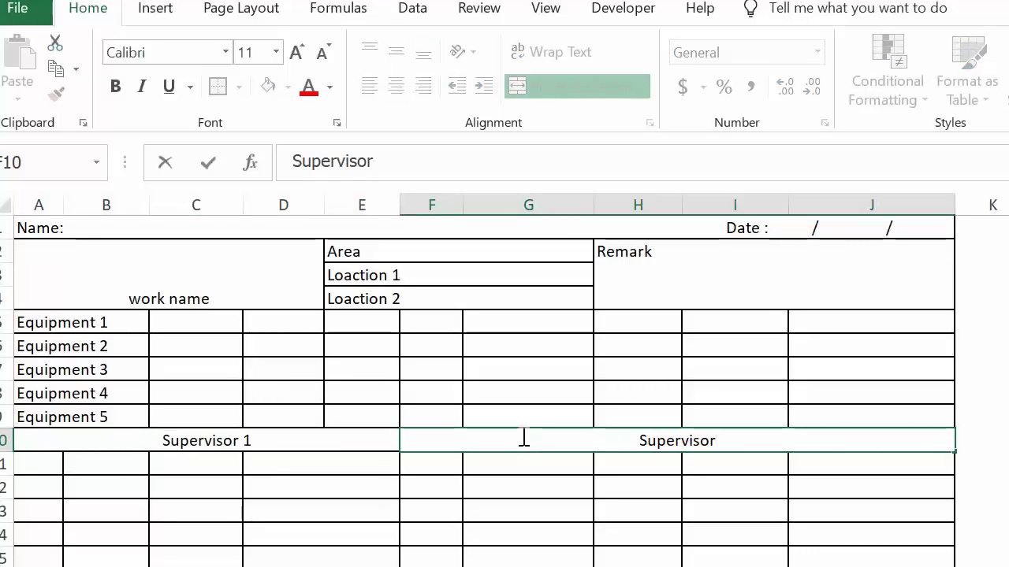
{"action": "type", "text": " 2"}
{"action": "left_click", "coordinate": [560, 535]}
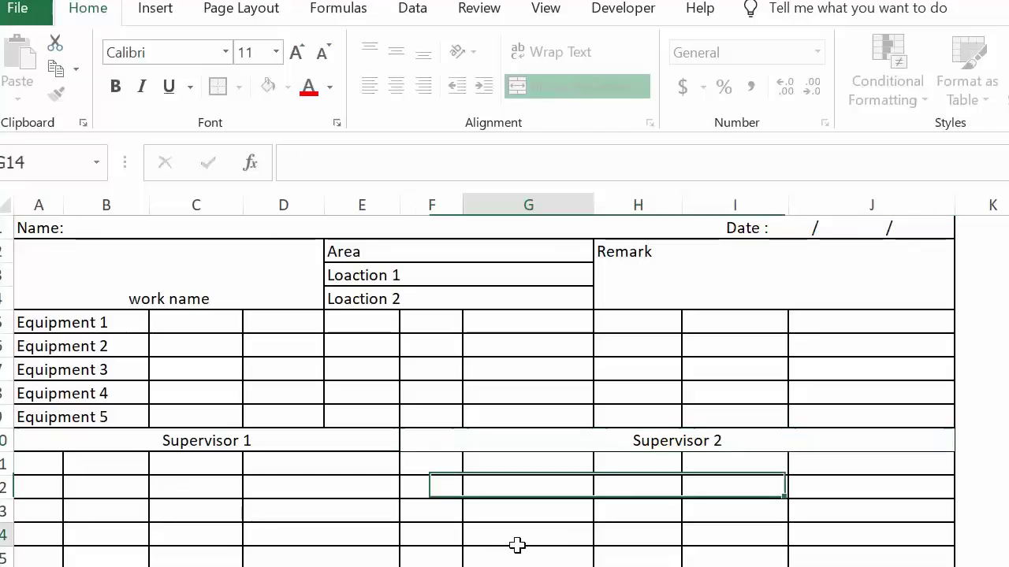
Step: Enter row numbers 1 and 2 in cells A11 and A12
{"action": "left_click", "coordinate": [51, 468]}
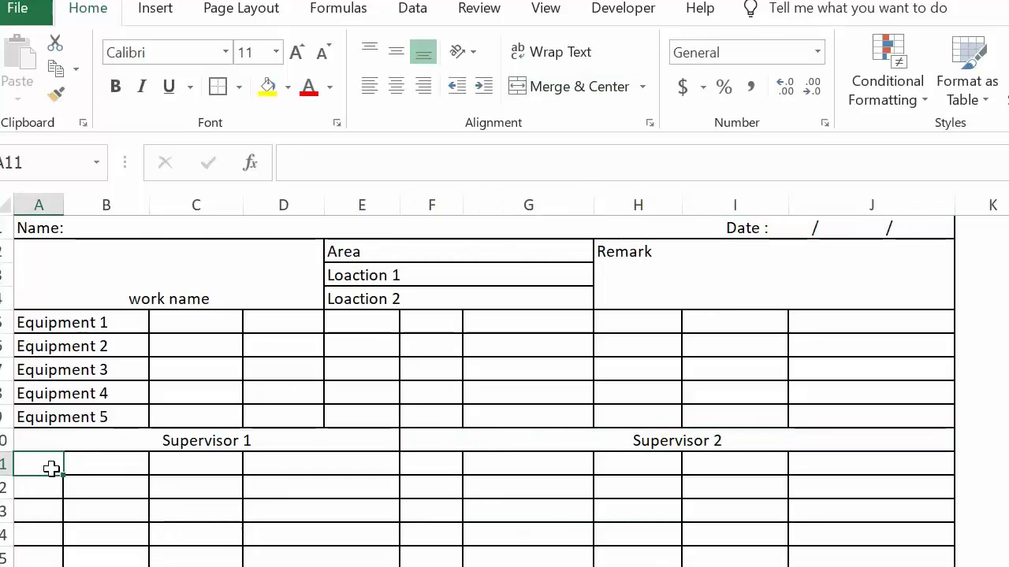
{"action": "type", "text": "1"}
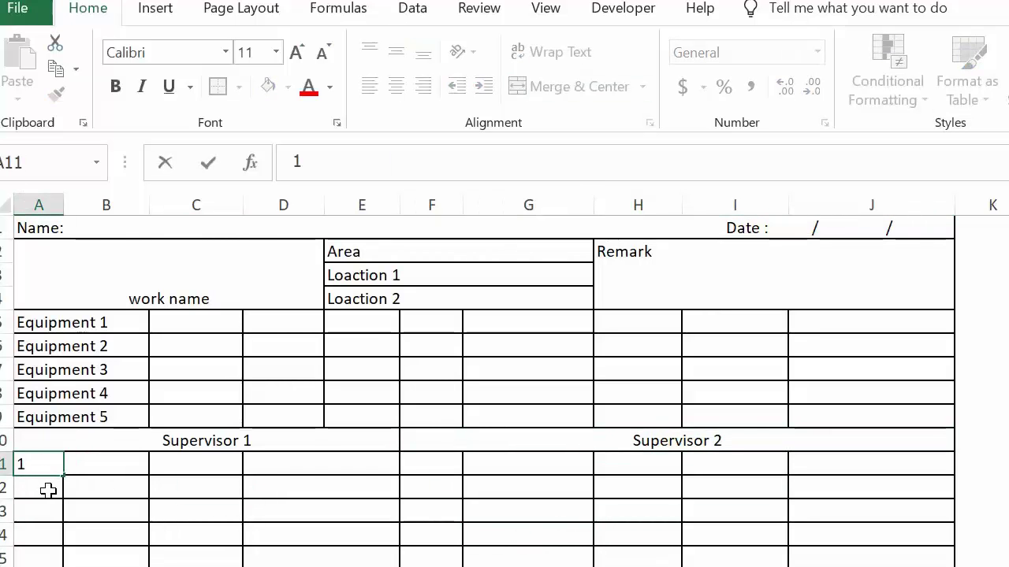
{"action": "left_click", "coordinate": [48, 491]}
{"action": "type", "text": "2"}
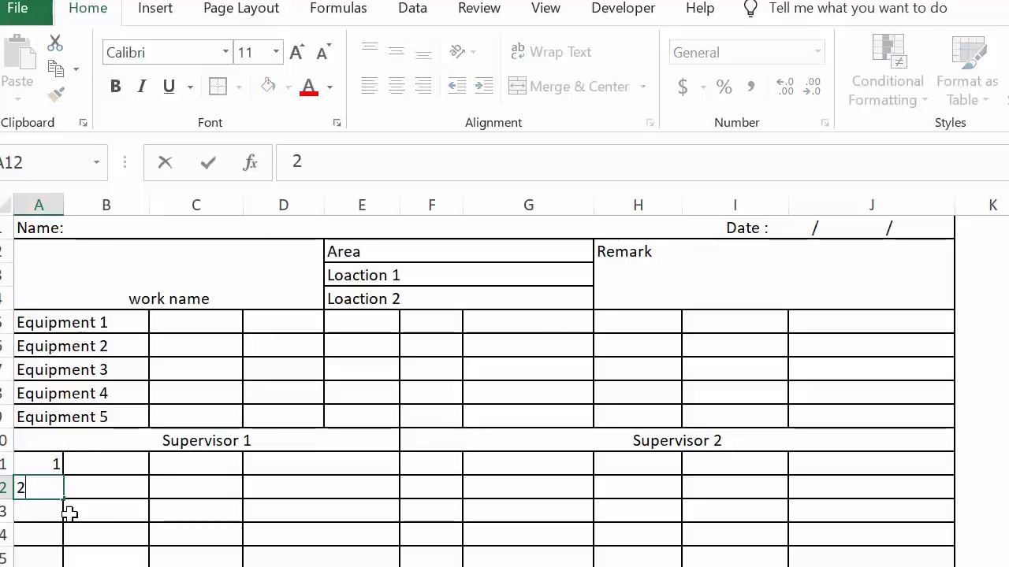
{"action": "left_click", "coordinate": [97, 462]}
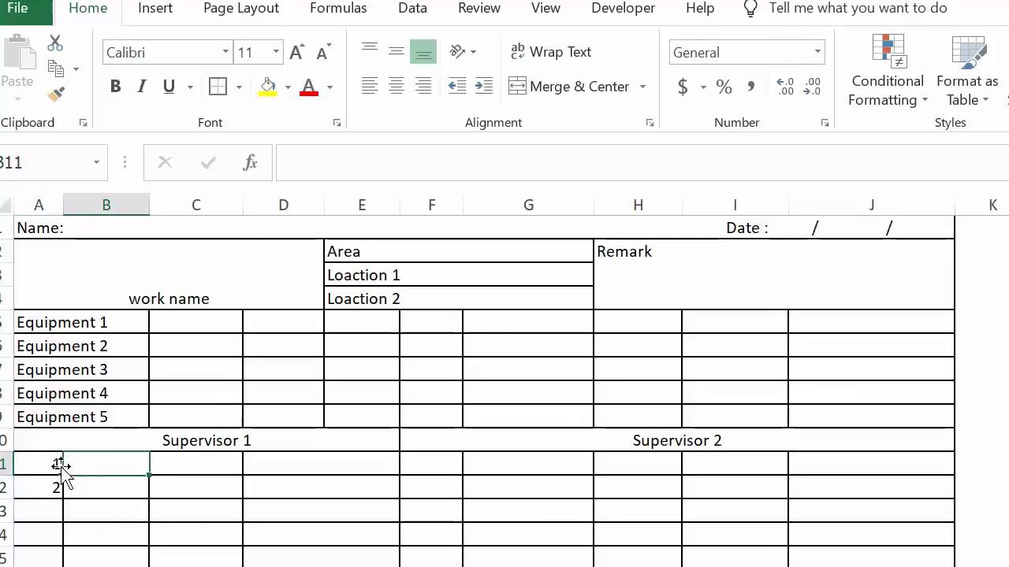
Step: Replace the contents of A11 with the heading 'No.sr'
{"action": "left_click", "coordinate": [50, 464]}
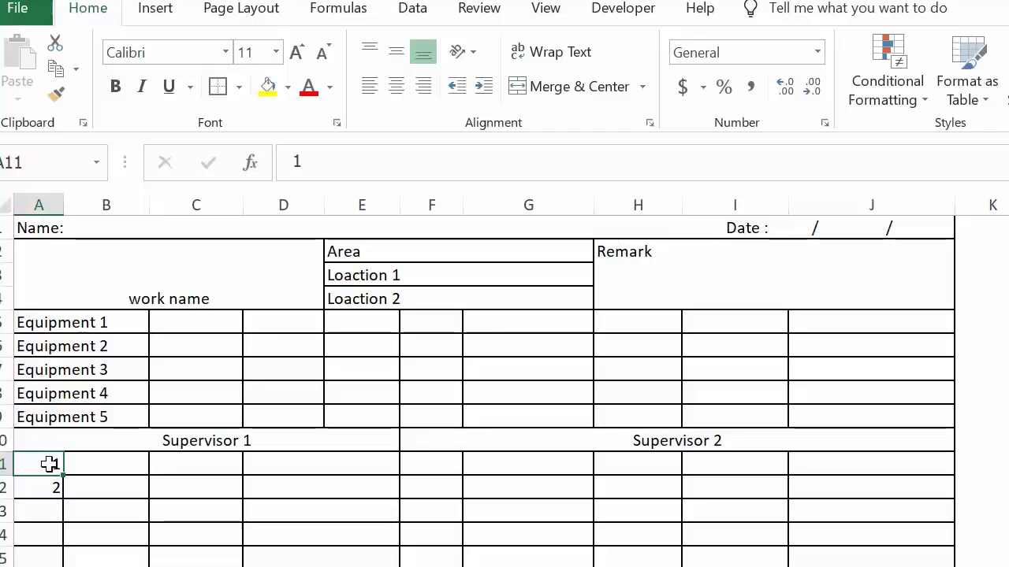
{"action": "type", "text": "Nosr"}
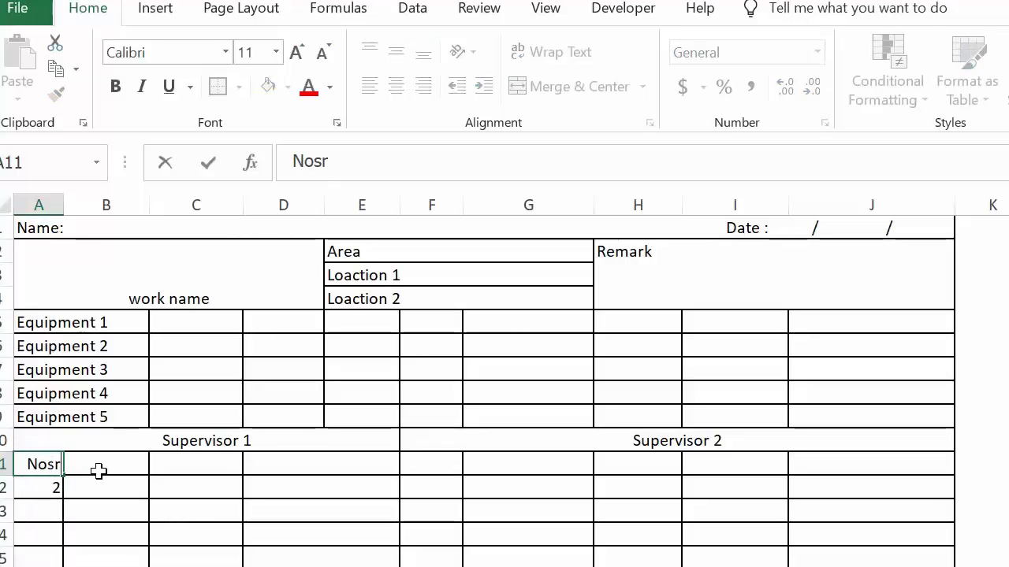
{"action": "left_click", "coordinate": [99, 471]}
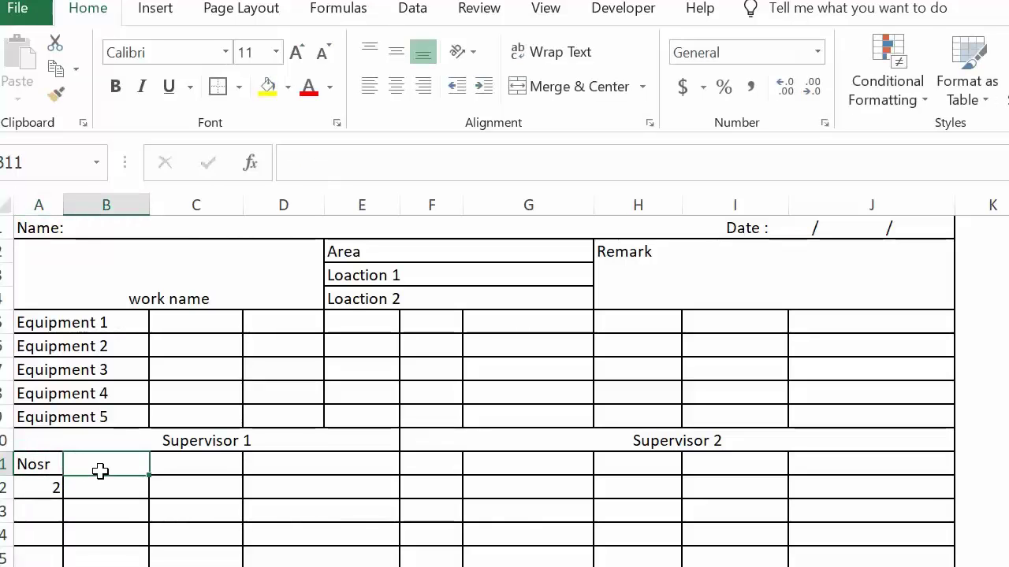
{"action": "left_click", "coordinate": [35, 465]}
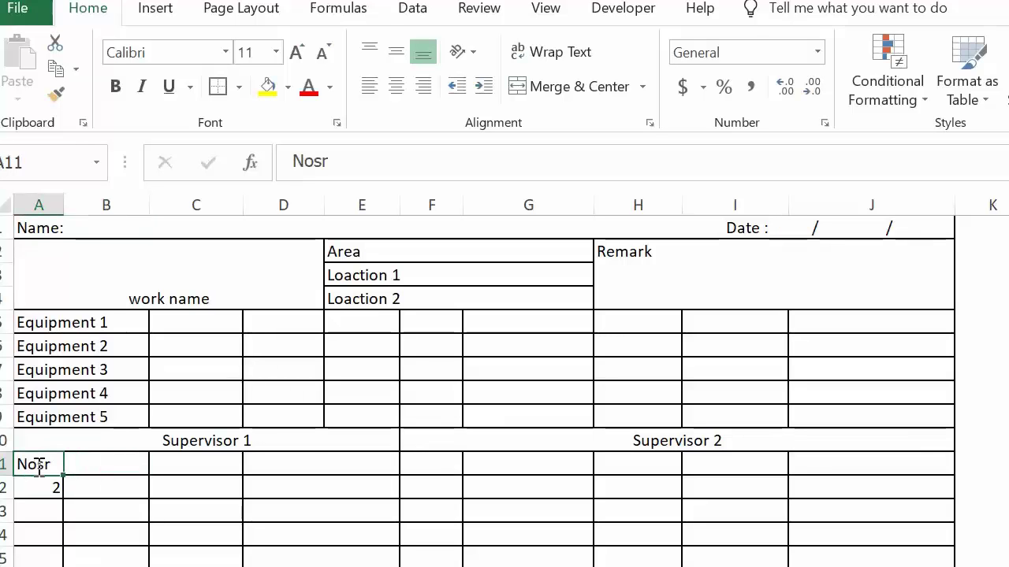
{"action": "double_click", "coordinate": [39, 465]}
{"action": "type", "text": "."}
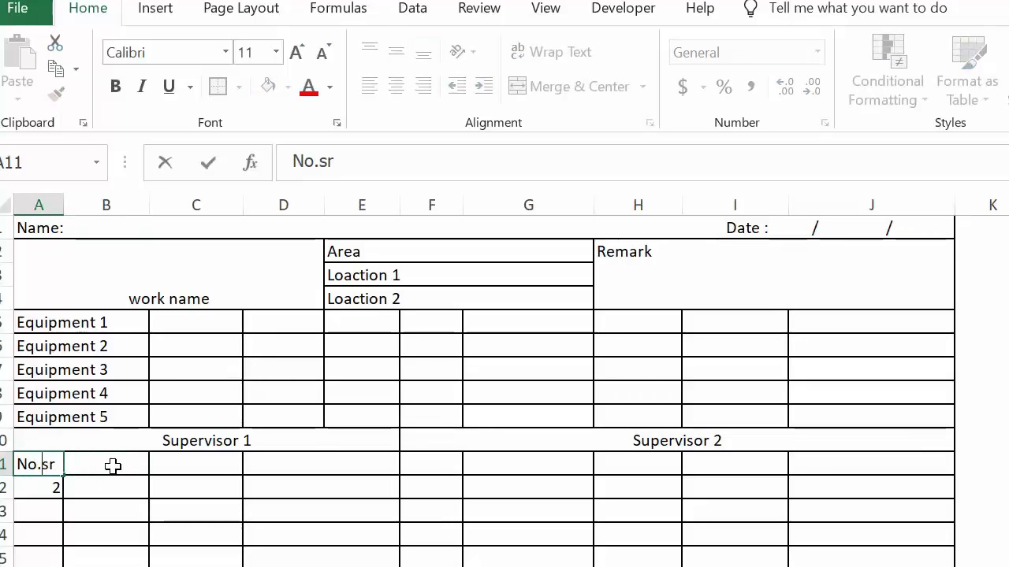
{"action": "left_click", "coordinate": [112, 466]}
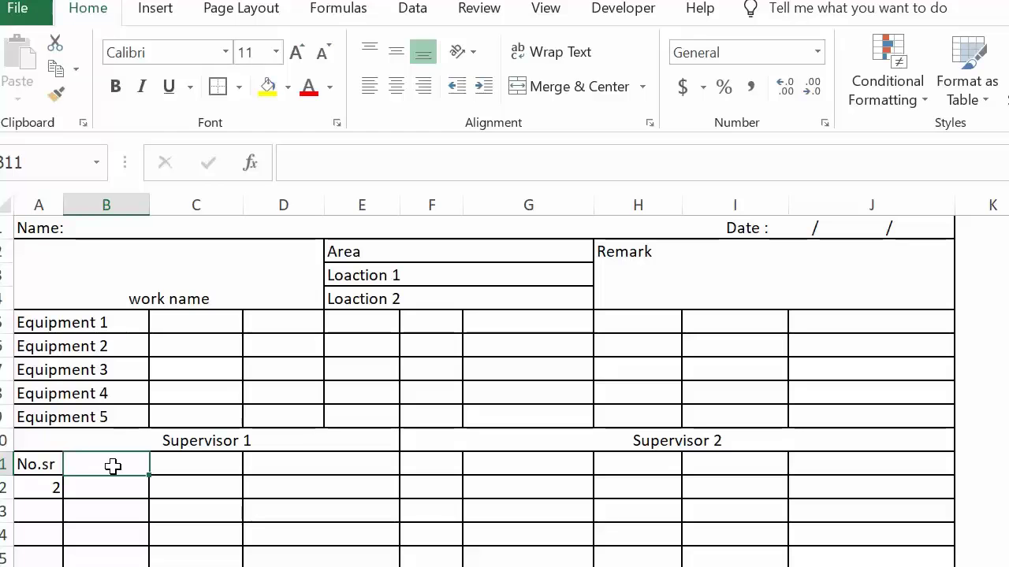
Step: Add 'Position' in B11, 'ID' in C11, and a centred 'Name' across merged D11:E11
{"action": "type", "text": "Position"}
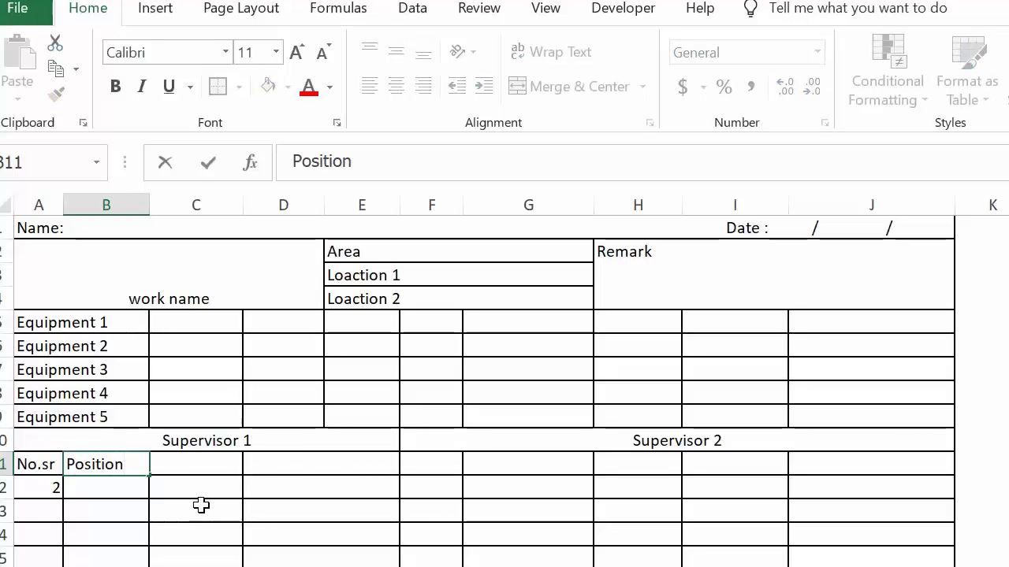
{"action": "left_click", "coordinate": [195, 473]}
{"action": "type", "text": "I"}
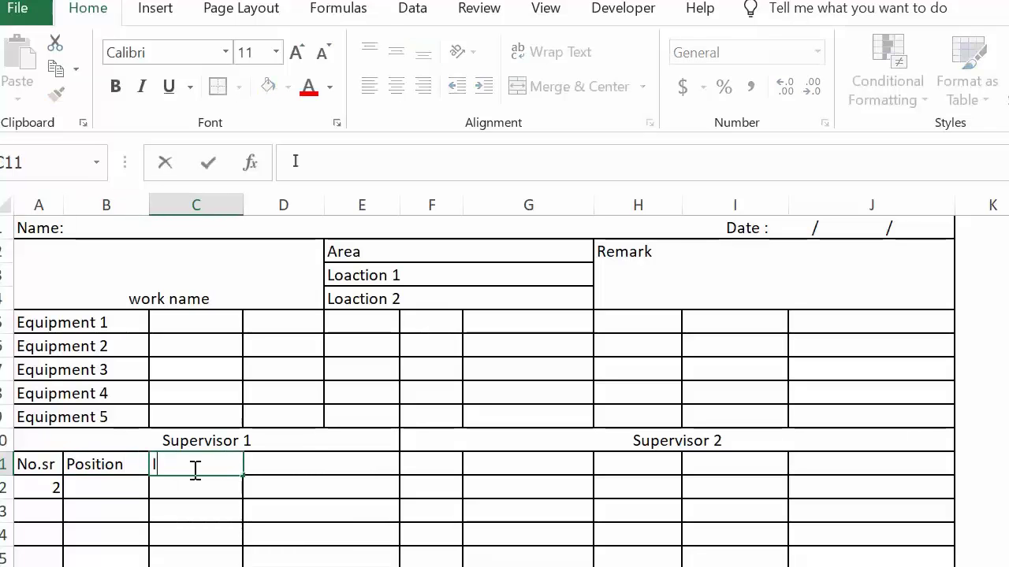
{"action": "type", "text": "D"}
{"action": "left_click", "coordinate": [310, 466]}
{"action": "key", "text": "shift+Right"}
{"action": "key", "text": "alt+h"}
{"action": "type", "text": "mc"}
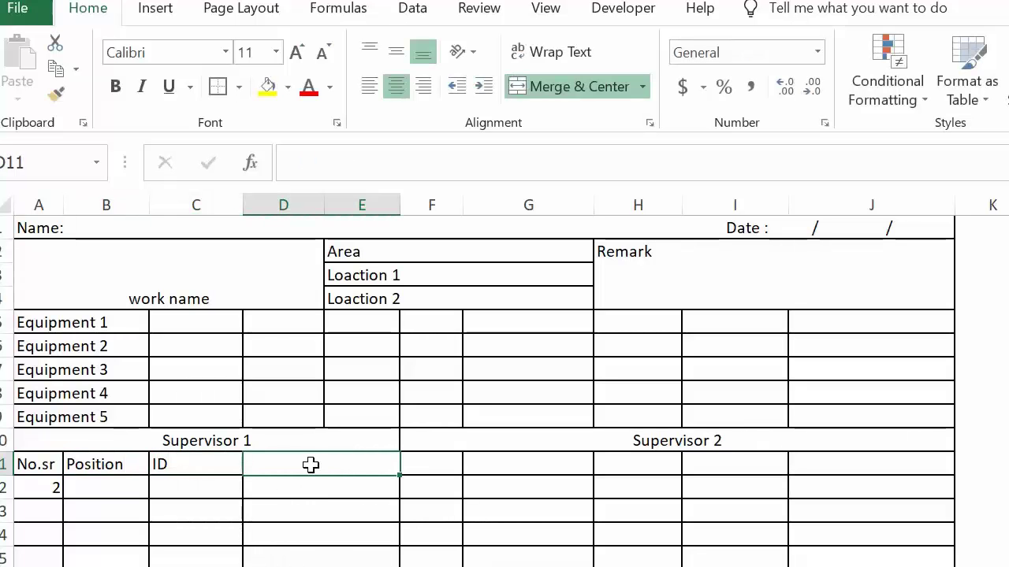
{"action": "type", "text": "Name"}
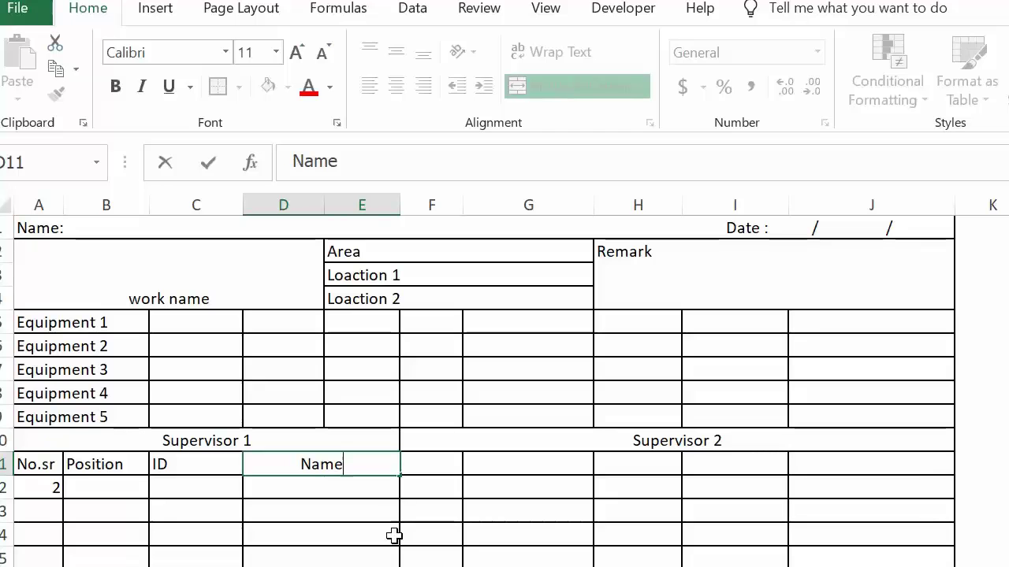
{"action": "left_click", "coordinate": [389, 536]}
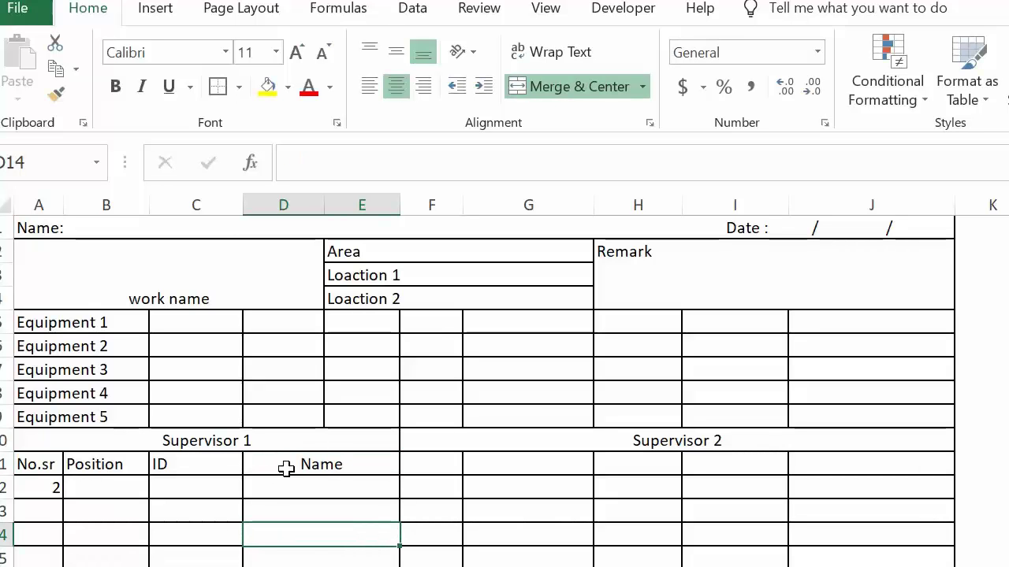
{"action": "left_click", "coordinate": [445, 463]}
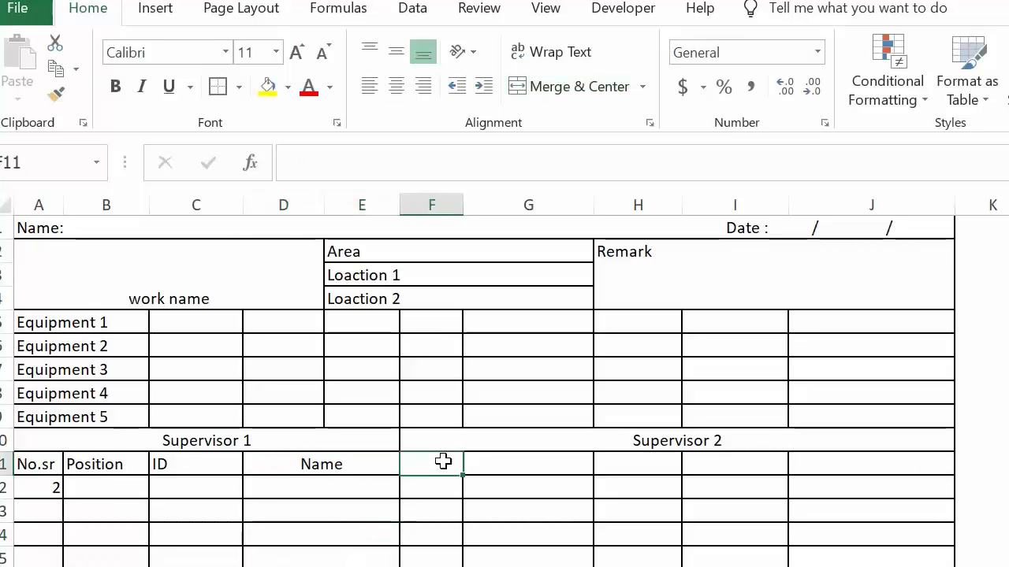
{"action": "left_click", "coordinate": [53, 464]}
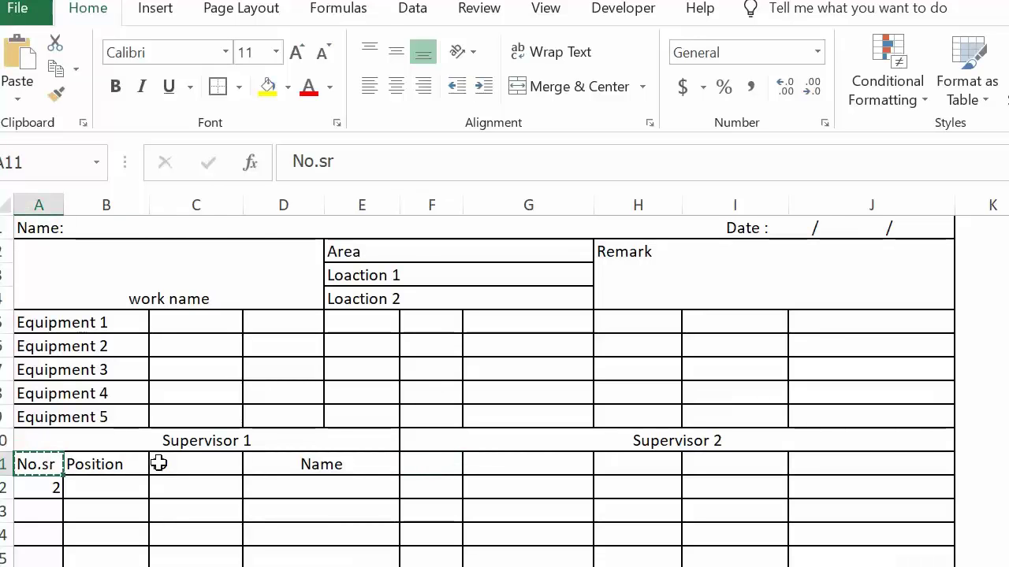
Step: Paste the No.sr heading into F11, then enter Position in G11 and ID in H11
{"action": "left_click", "coordinate": [413, 465]}
{"action": "right_click", "coordinate": [414, 465]}
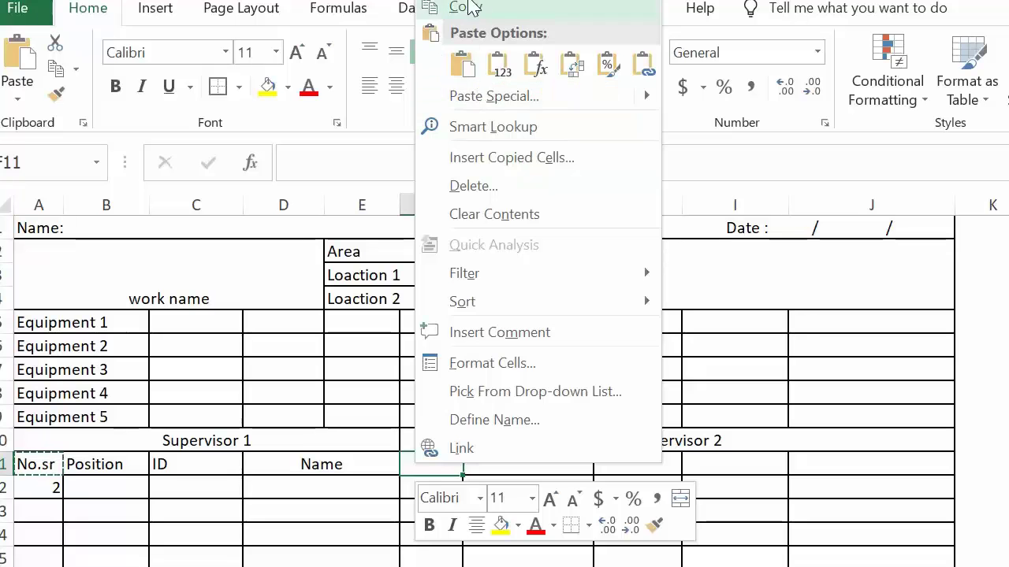
{"action": "left_click", "coordinate": [462, 63]}
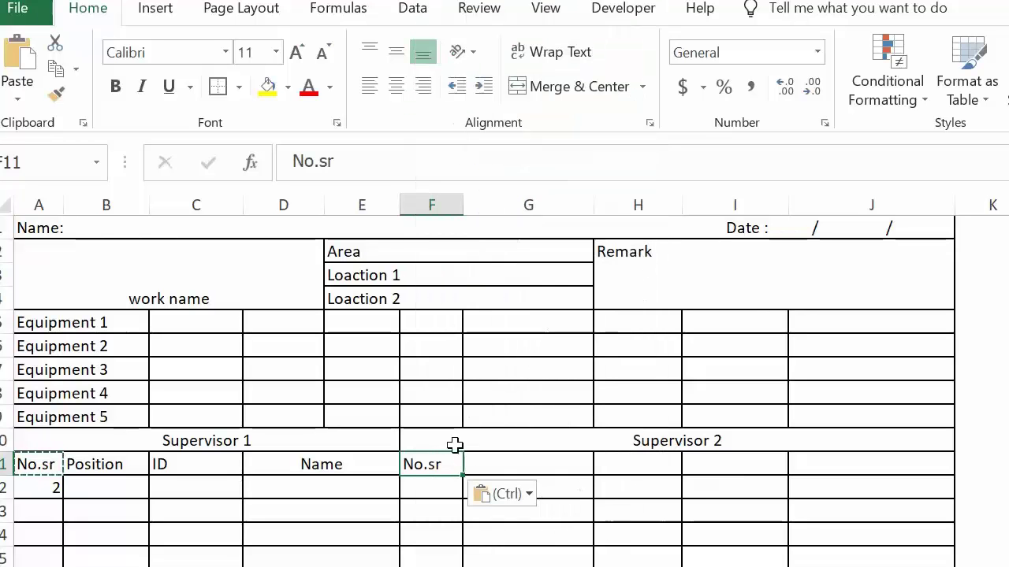
{"action": "left_click", "coordinate": [519, 463]}
{"action": "type", "text": "Pos"}
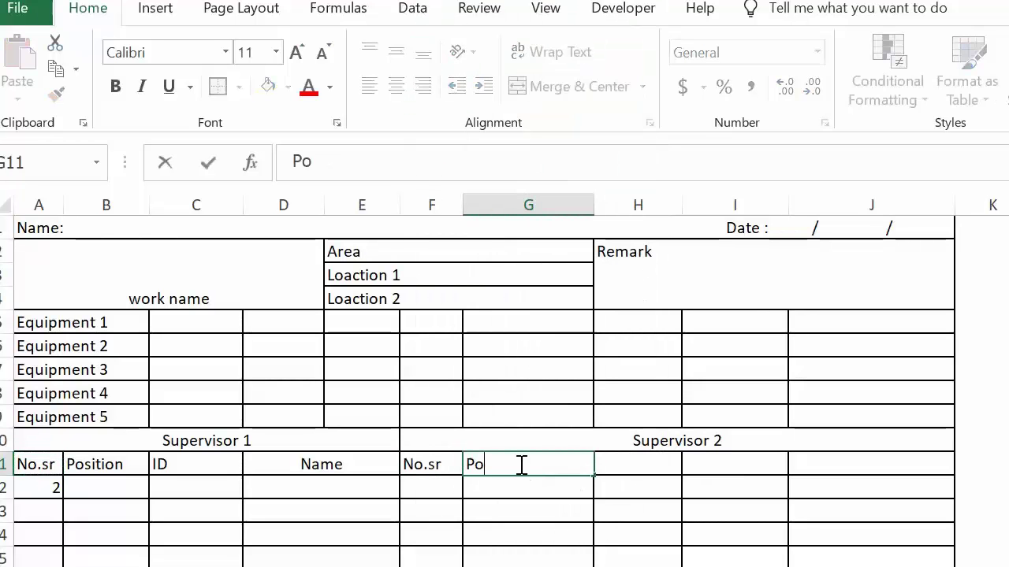
{"action": "type", "text": "ition"}
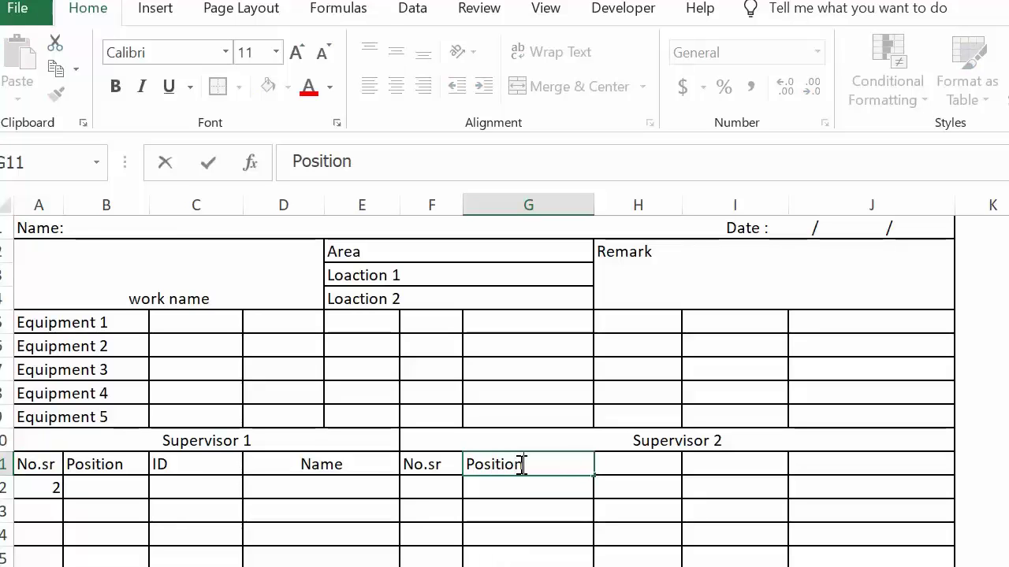
{"action": "left_click", "coordinate": [639, 465]}
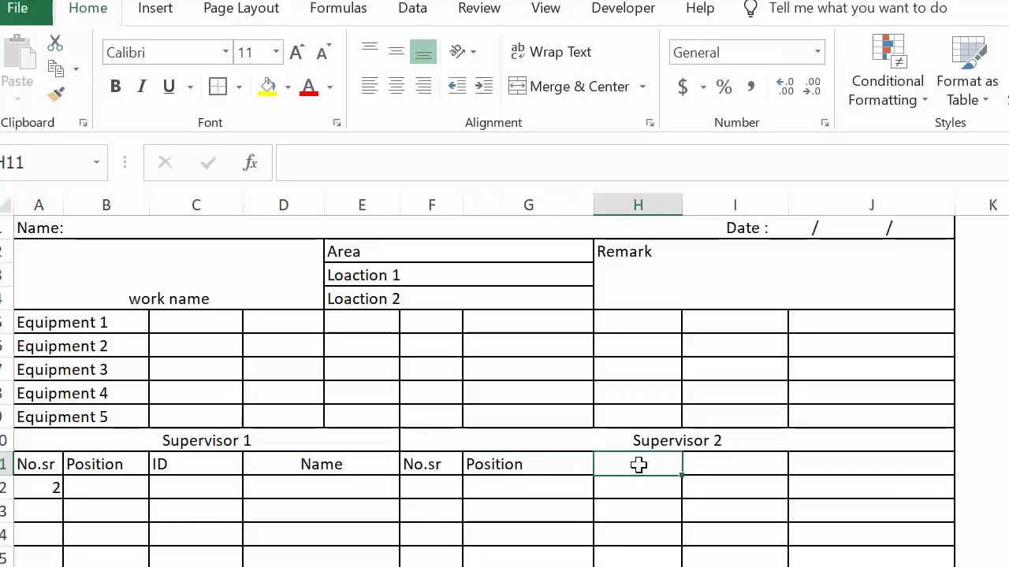
{"action": "type", "text": "ID"}
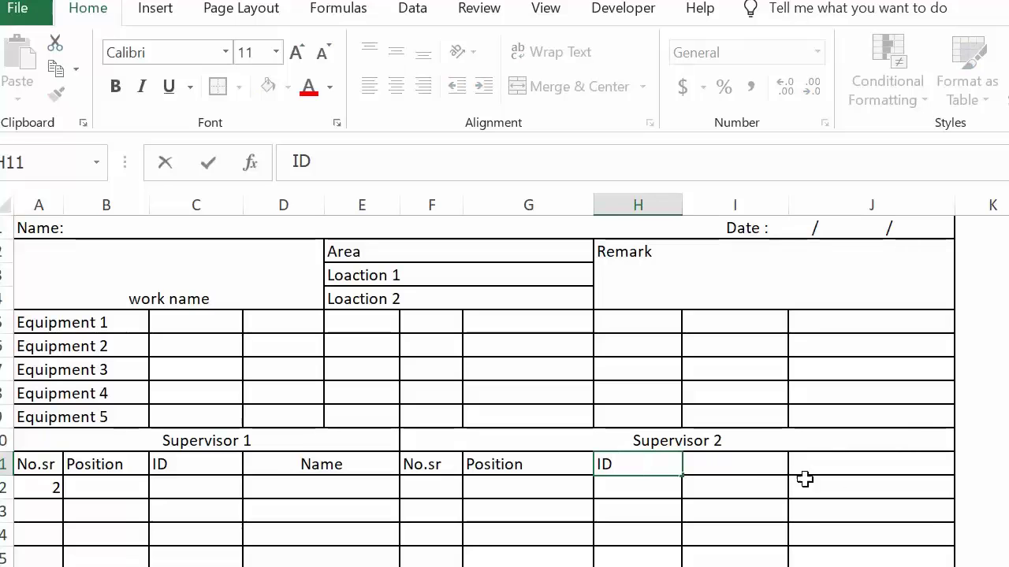
{"action": "left_click", "coordinate": [754, 466]}
{"action": "type", "text": "Name"}
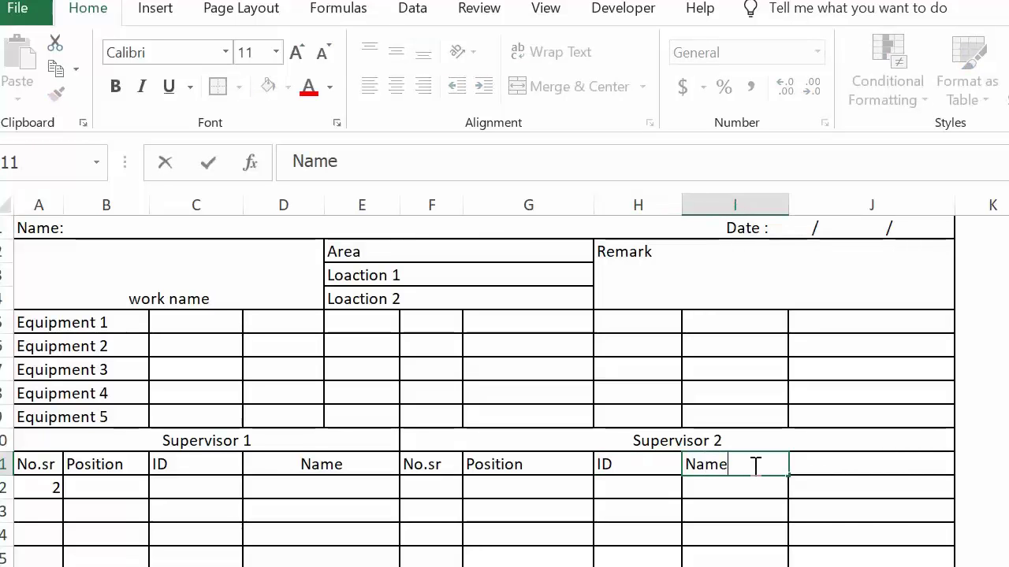
{"action": "key", "text": "BackSpace"}
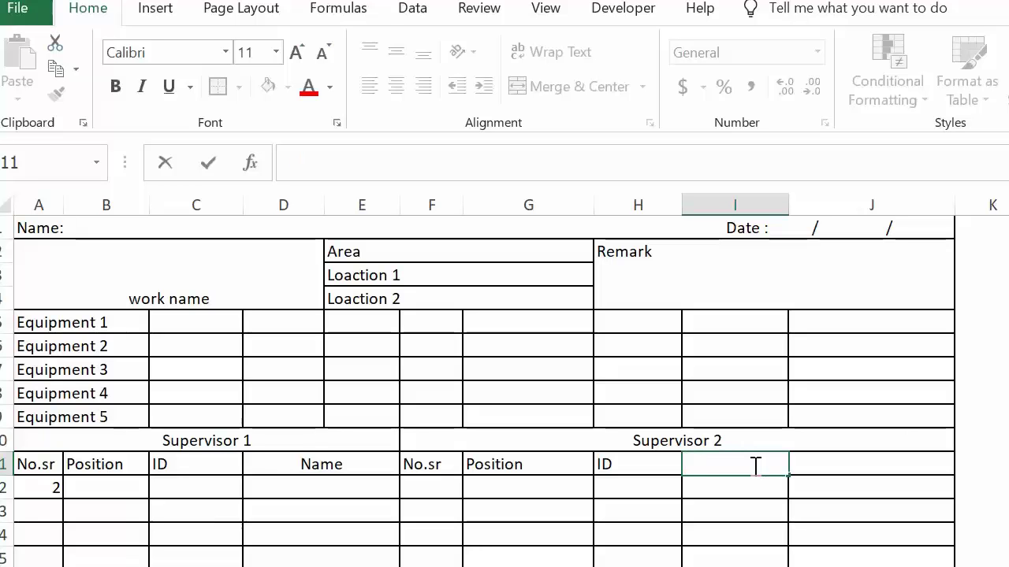
{"action": "left_click", "coordinate": [608, 465]}
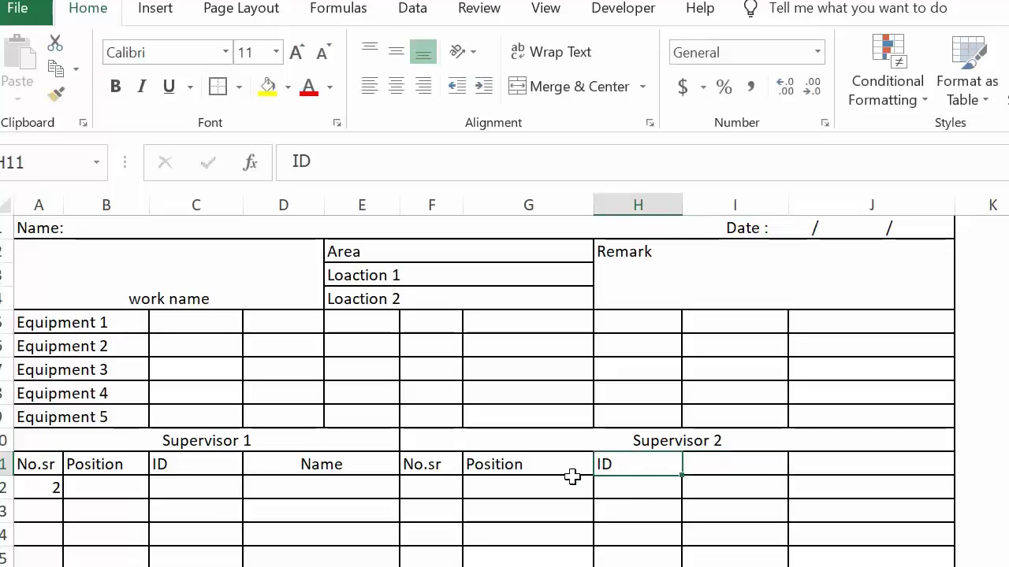
Step: Review the F11:H11 Supervisor 2 headings and select I11 for the Name heading
{"action": "left_click", "coordinate": [428, 466]}
{"action": "left_click", "coordinate": [527, 466]}
{"action": "left_click", "coordinate": [624, 468]}
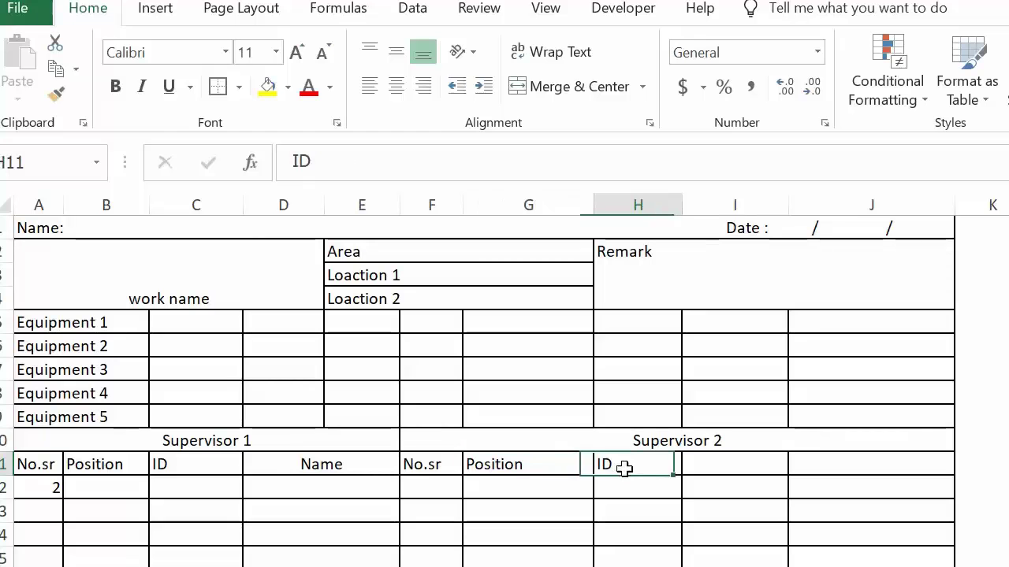
{"action": "left_click", "coordinate": [544, 463]}
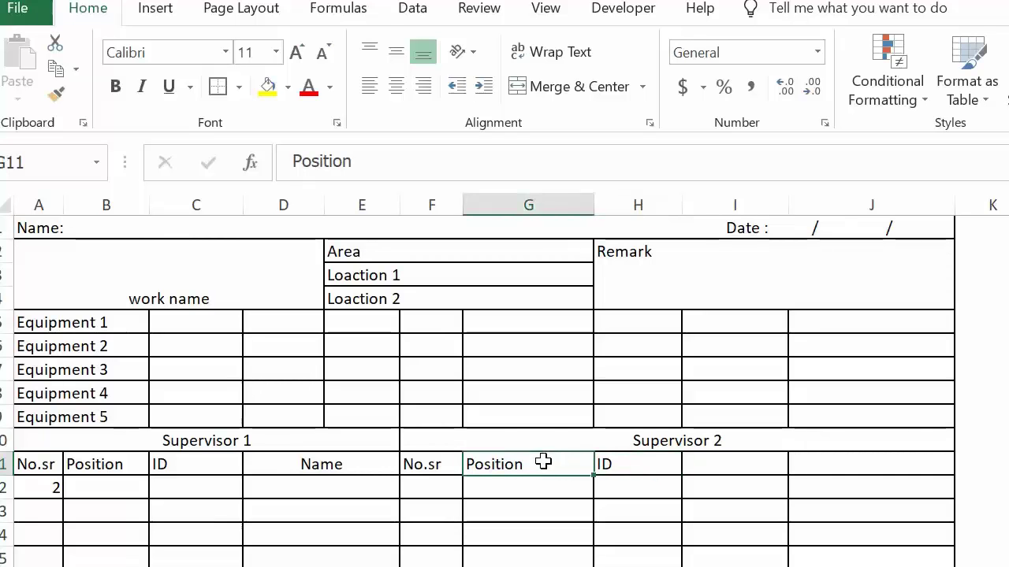
{"action": "left_click", "coordinate": [624, 462]}
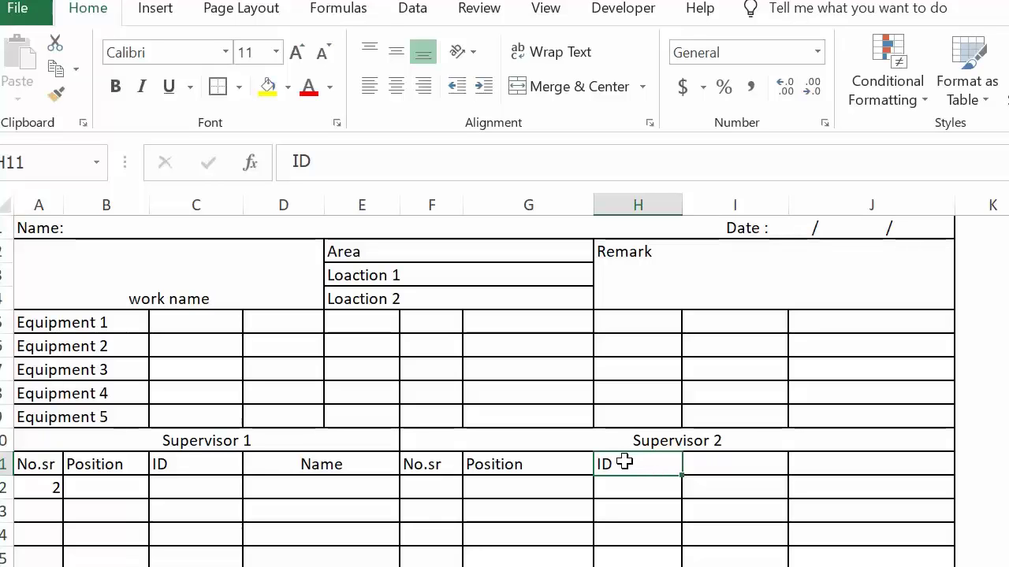
{"action": "left_click", "coordinate": [441, 464]}
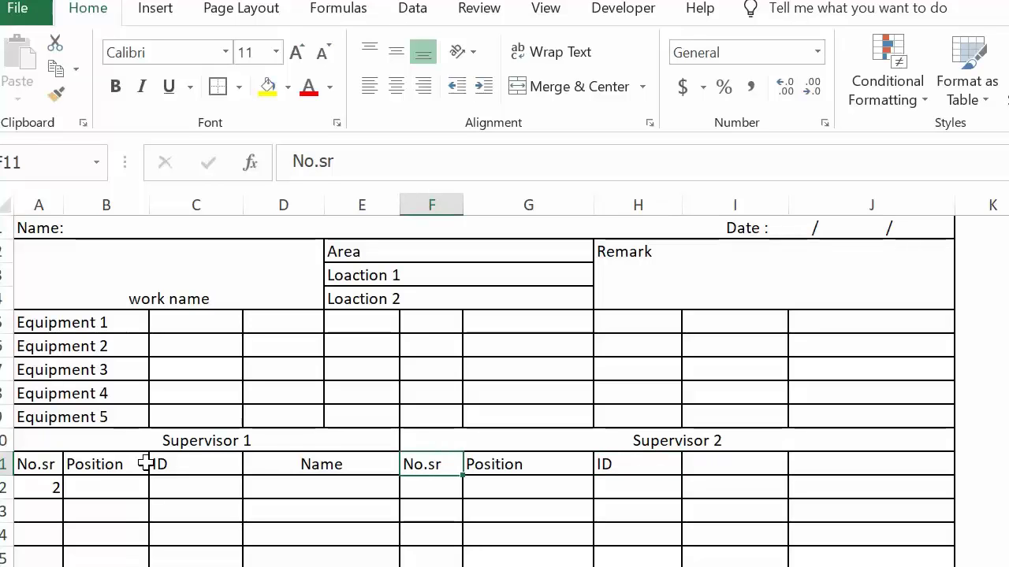
{"action": "left_click", "coordinate": [436, 472]}
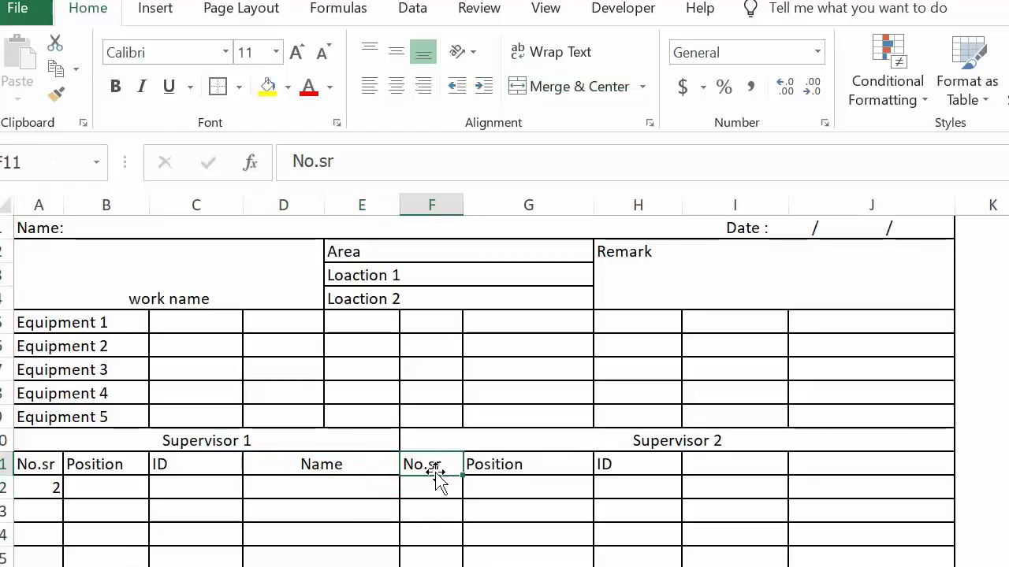
{"action": "left_click", "coordinate": [530, 457]}
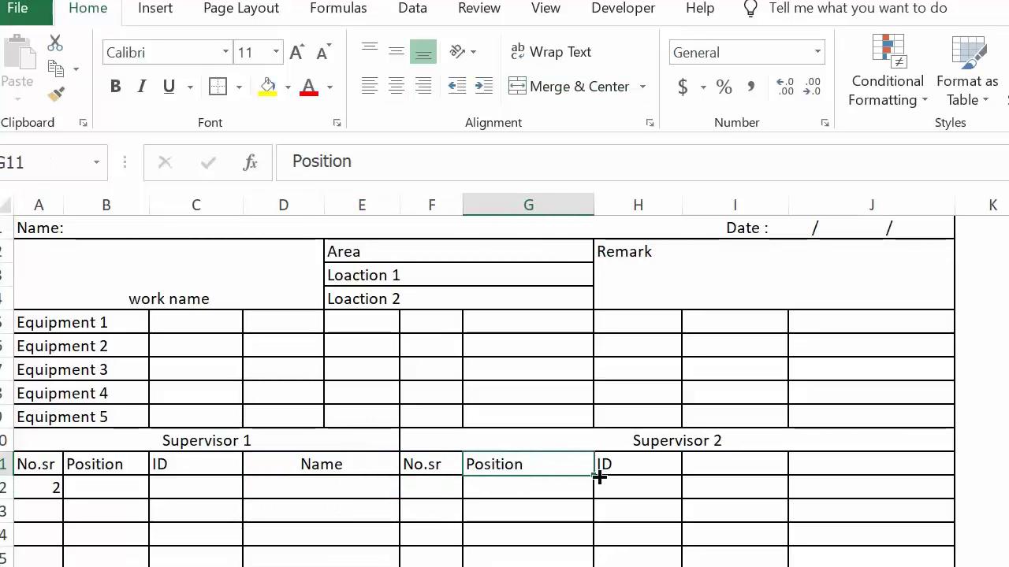
{"action": "left_click", "coordinate": [626, 463]}
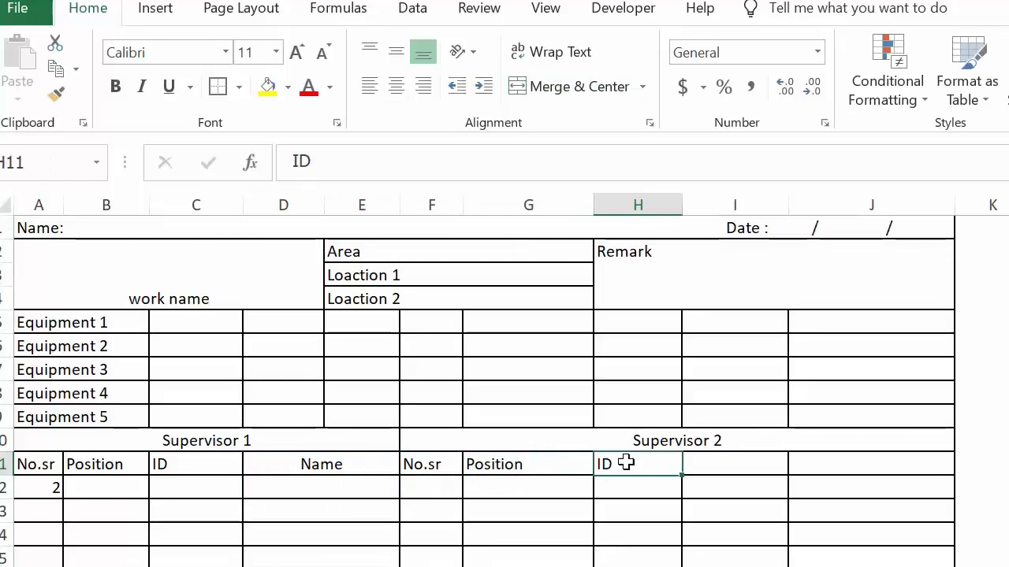
{"action": "left_click", "coordinate": [727, 465]}
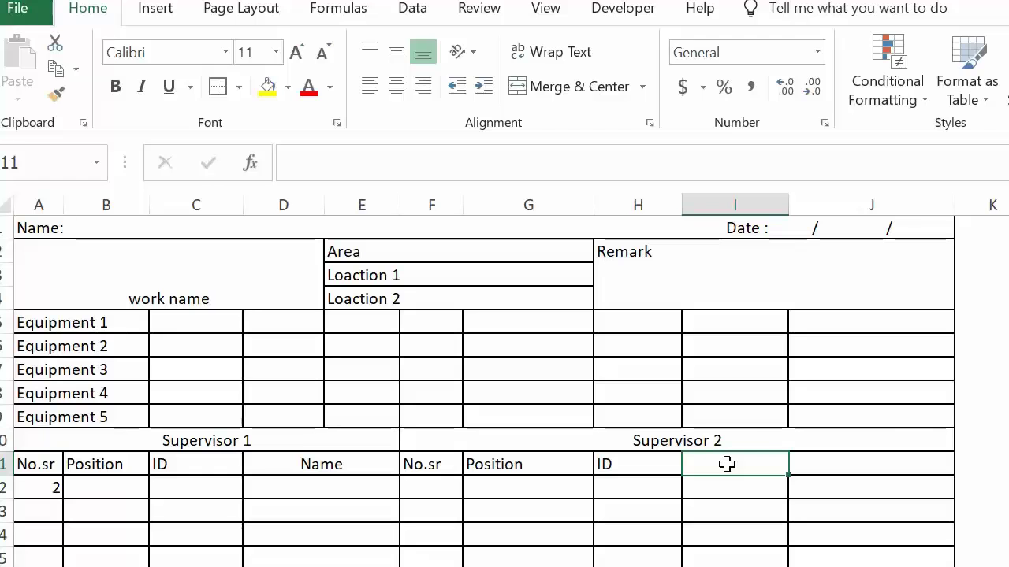
Step: Enter Name in I11 and correct the ID heading in C11
{"action": "type", "text": "Name"}
{"action": "left_click", "coordinate": [736, 505]}
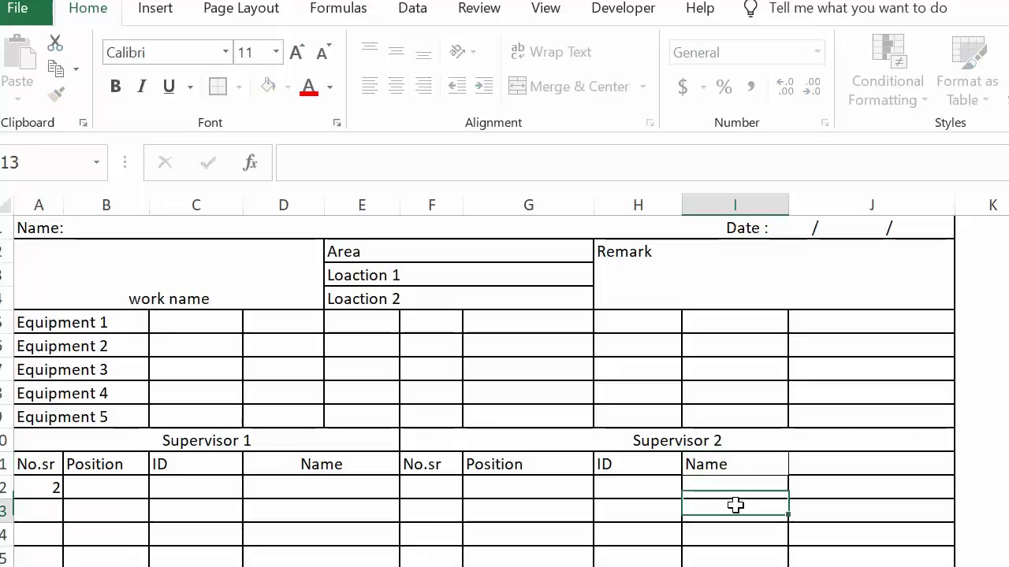
{"action": "left_click", "coordinate": [708, 465]}
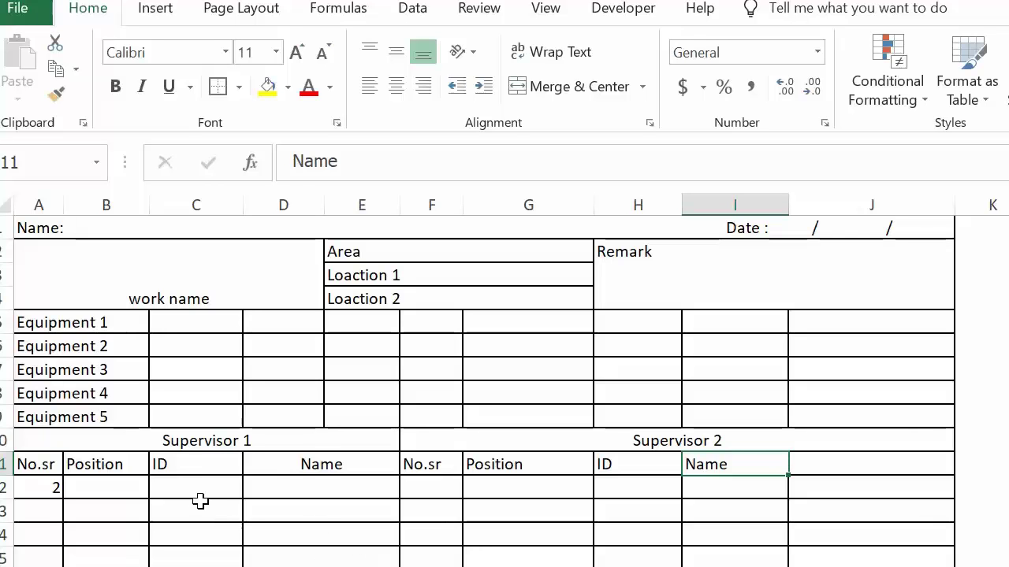
{"action": "double_click", "coordinate": [164, 465]}
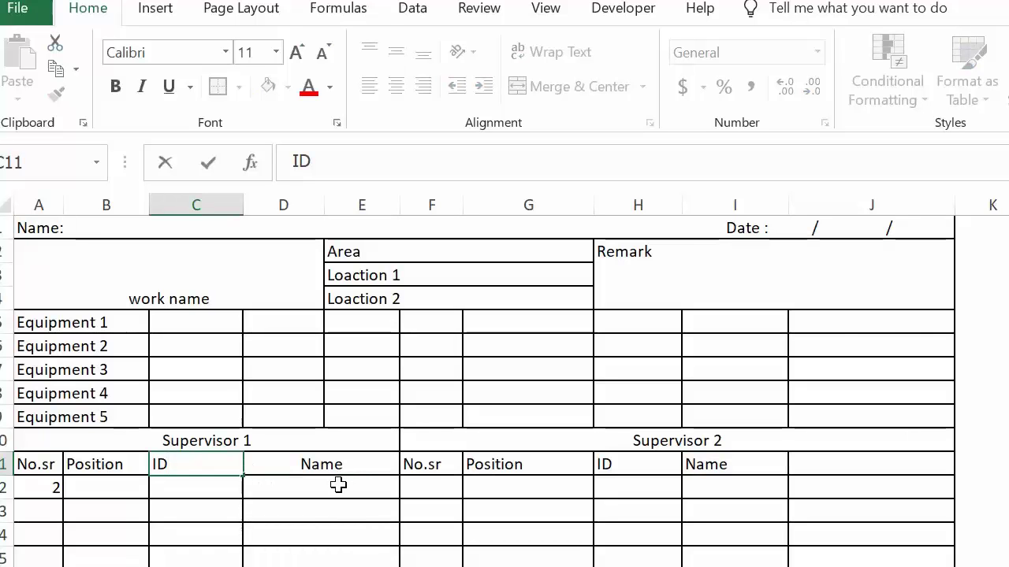
{"action": "left_click", "coordinate": [382, 473]}
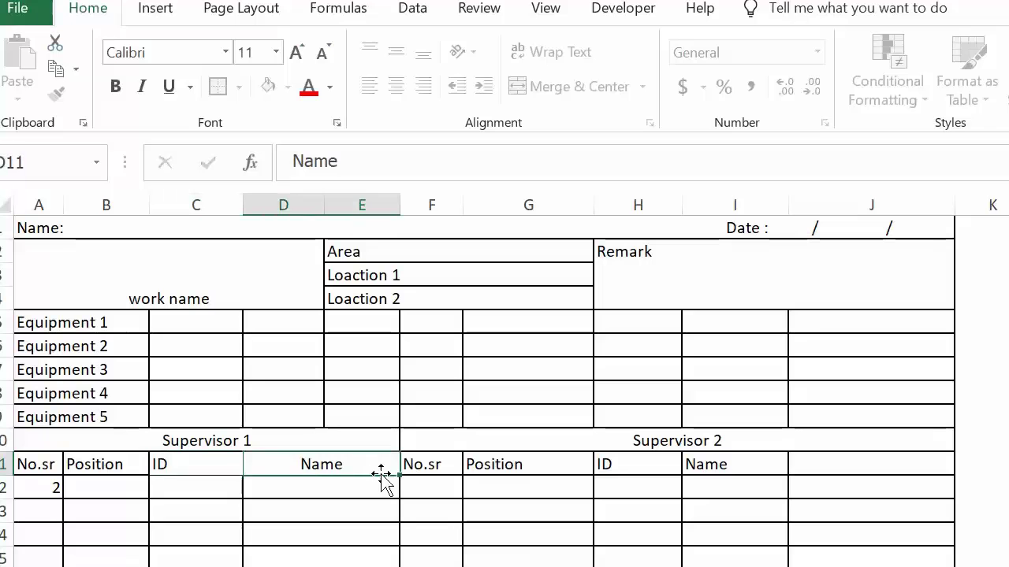
Step: Merge and centre Name over I11:J11, copy the merge to I12:J15, and narrow column J
{"action": "left_click", "coordinate": [441, 466]}
{"action": "left_click", "coordinate": [725, 466]}
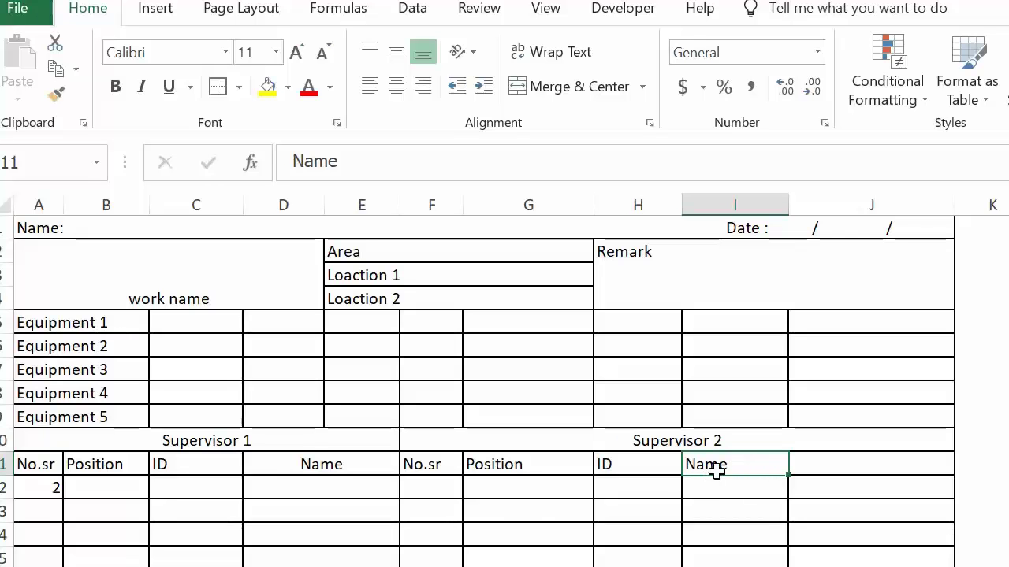
{"action": "left_click_drag", "start_coordinate": [731, 467], "coordinate": [827, 465]}
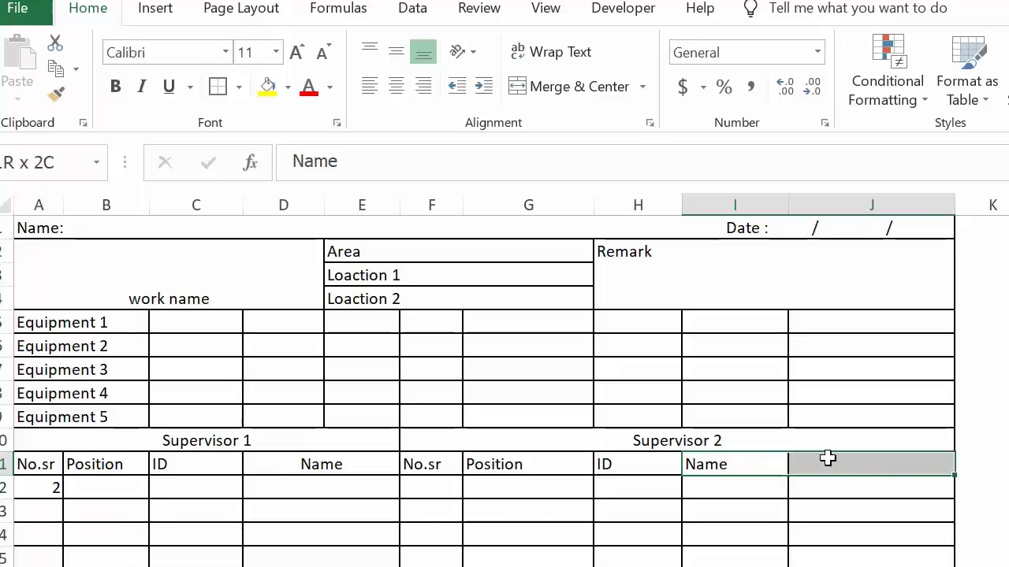
{"action": "left_click", "coordinate": [581, 83]}
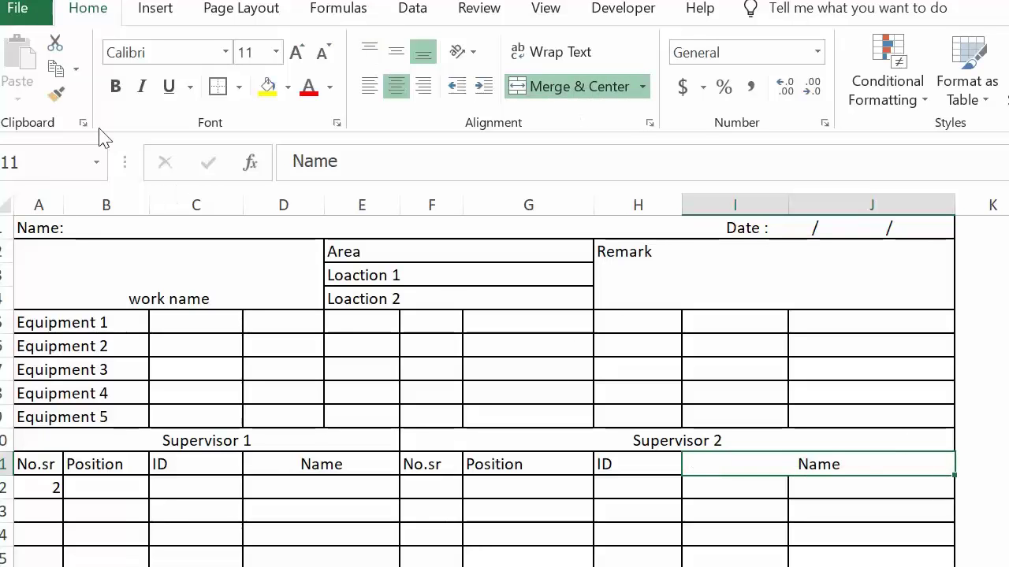
{"action": "left_click", "coordinate": [63, 94]}
{"action": "left_click_drag", "start_coordinate": [737, 485], "coordinate": [866, 566]}
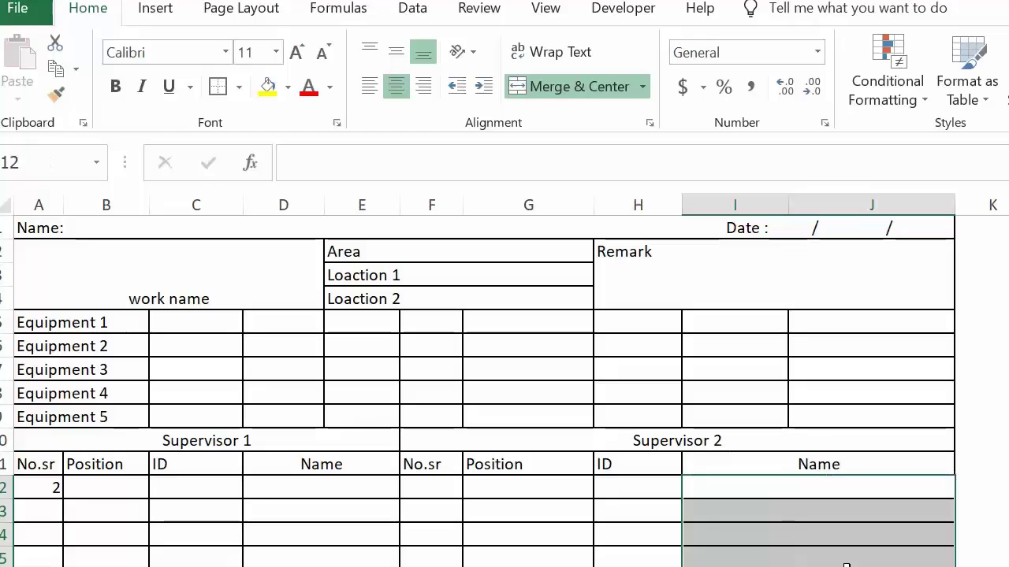
{"action": "left_click", "coordinate": [790, 470]}
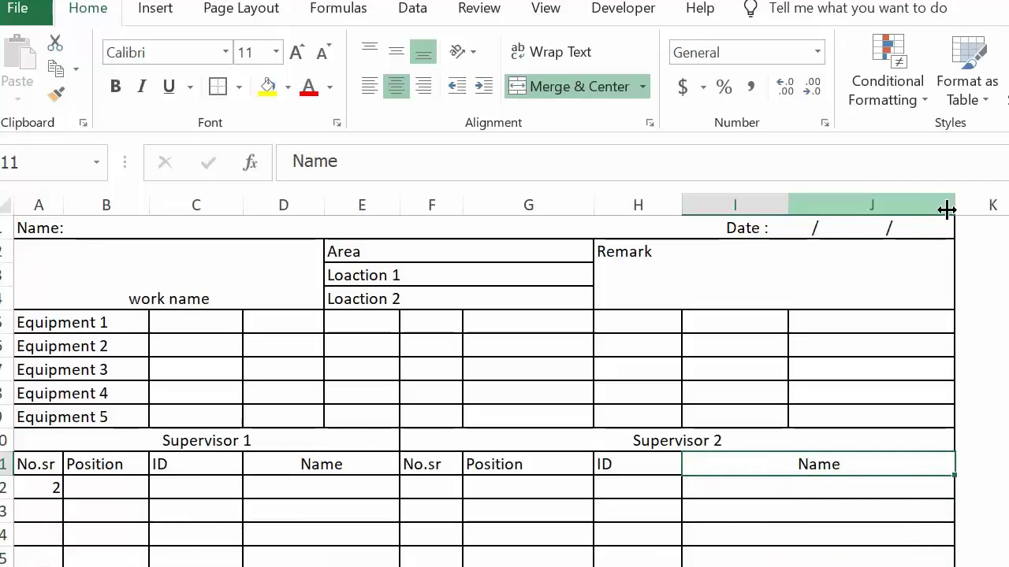
{"action": "left_click_drag", "start_coordinate": [946, 209], "coordinate": [914, 211]}
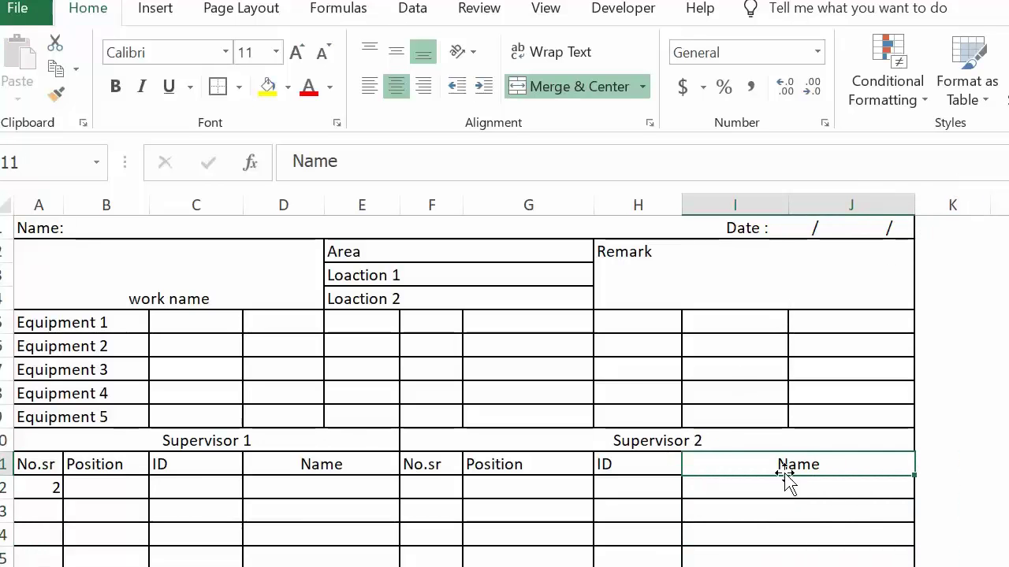
Step: Number A12:A15 as 1–4 by filling down from 1 and 2, and copy the numbers
{"action": "left_click", "coordinate": [385, 563]}
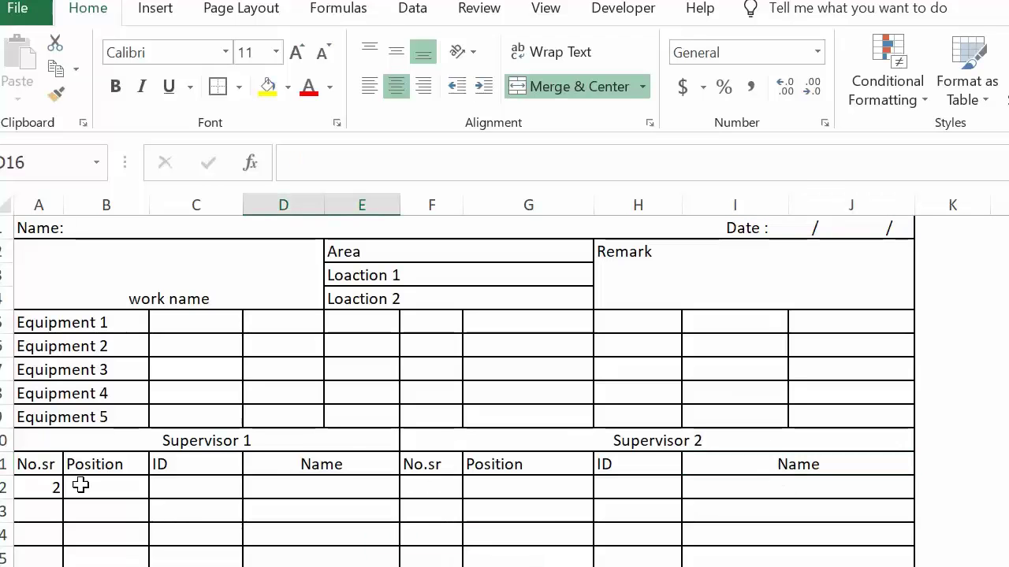
{"action": "left_click", "coordinate": [55, 488]}
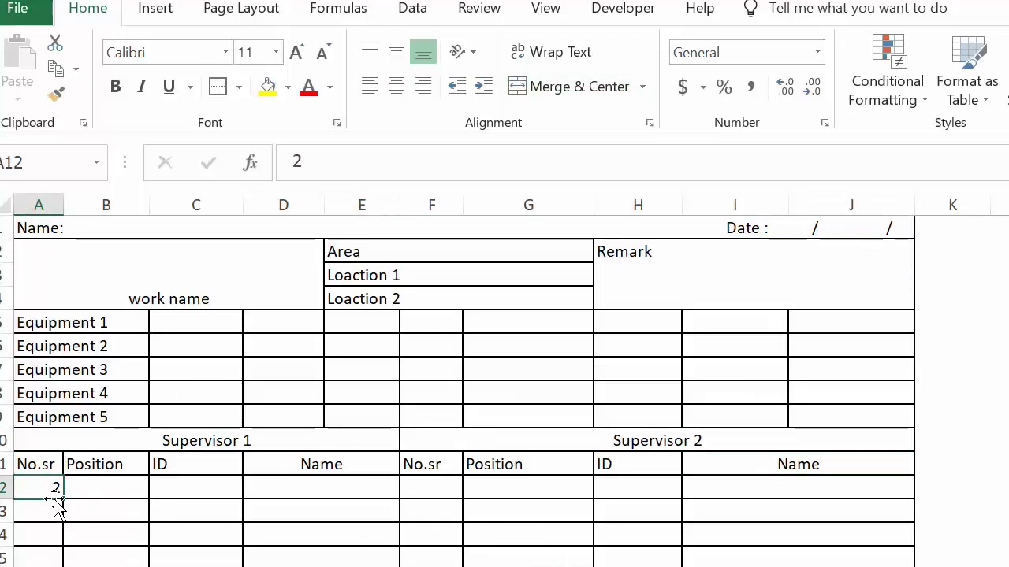
{"action": "type", "text": "1"}
{"action": "left_click", "coordinate": [50, 509]}
{"action": "type", "text": "2"}
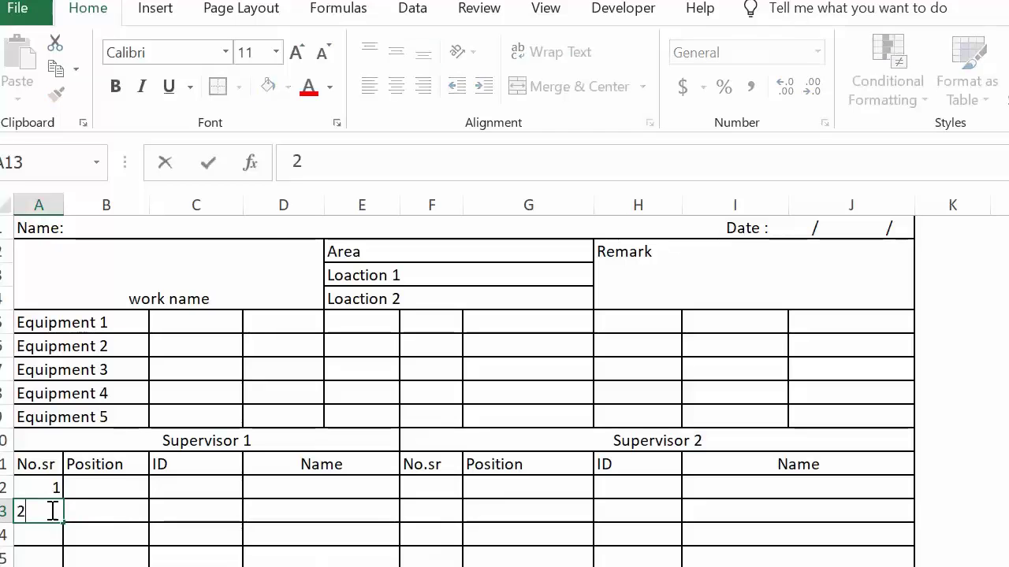
{"action": "left_click", "coordinate": [79, 488]}
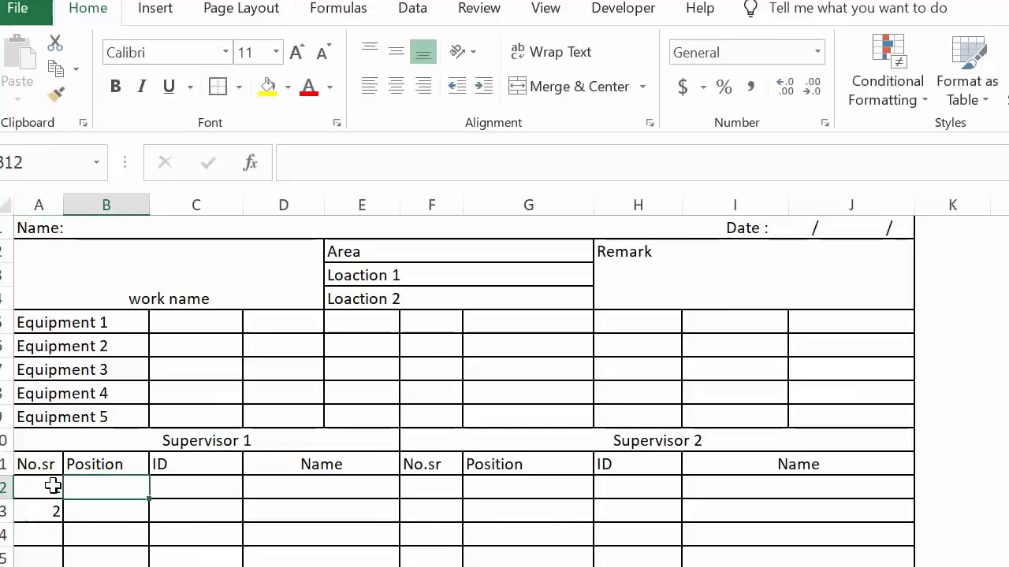
{"action": "left_click_drag", "start_coordinate": [52, 483], "coordinate": [63, 566]}
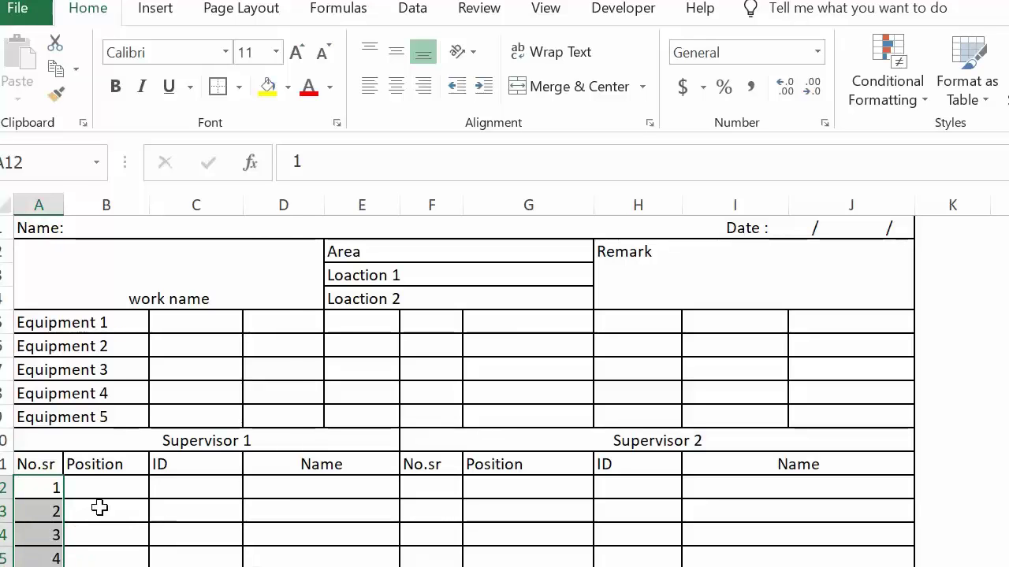
{"action": "right_click", "coordinate": [55, 510]}
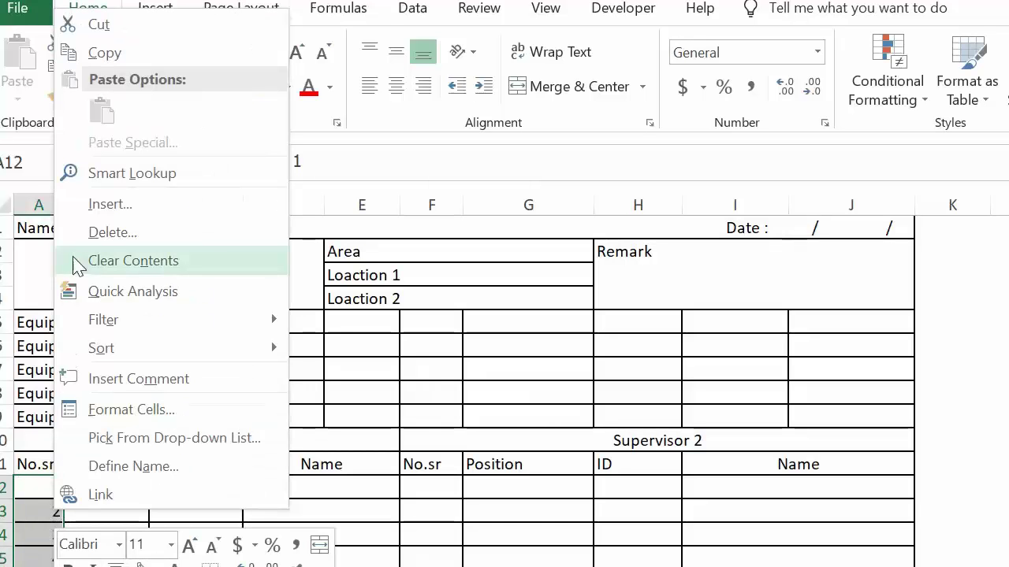
{"action": "left_click", "coordinate": [117, 53]}
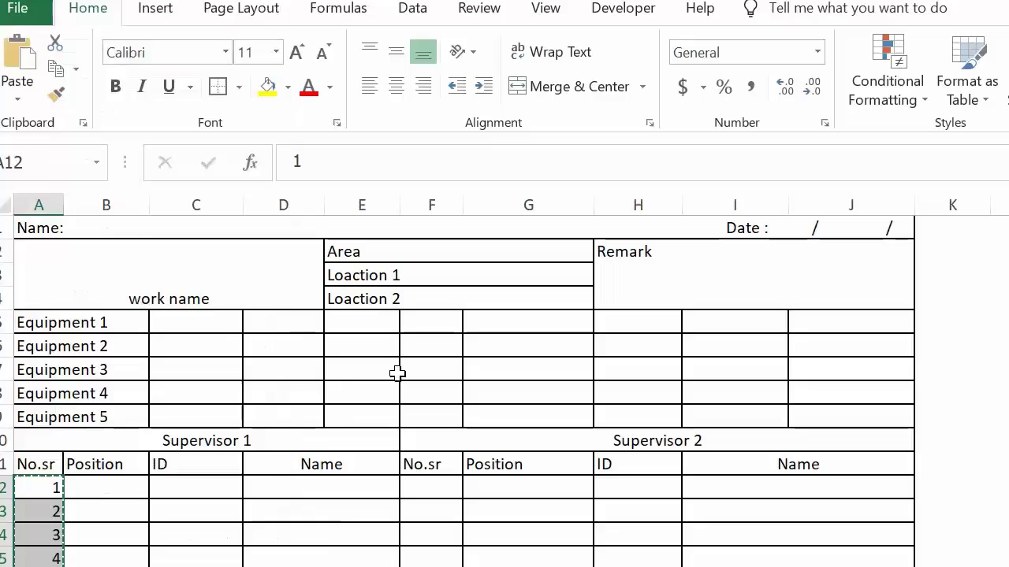
{"action": "left_click", "coordinate": [412, 489]}
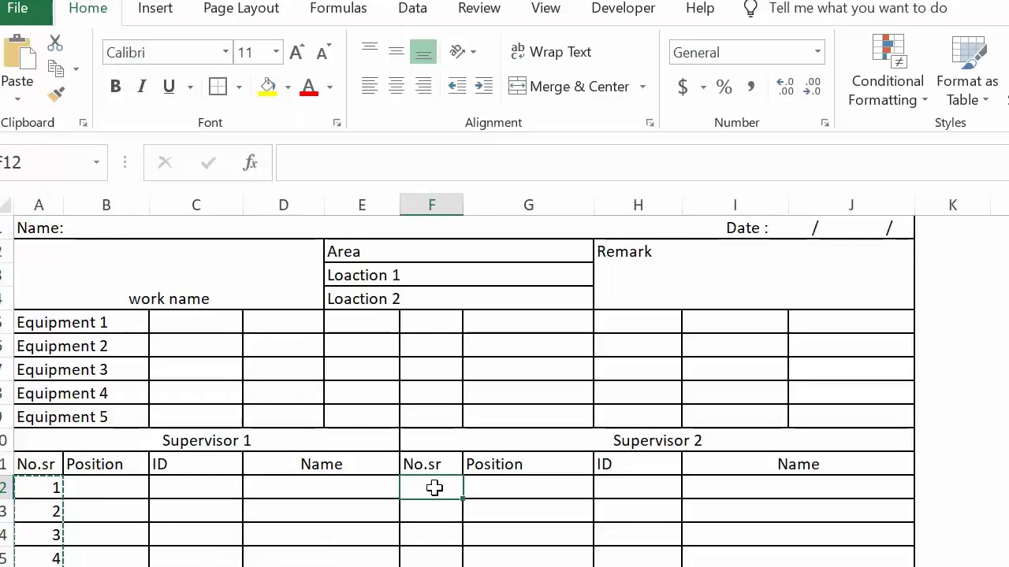
Step: Paste the serial numbers into F12 so Supervisor 2's rows read 1–7
{"action": "right_click", "coordinate": [435, 491]}
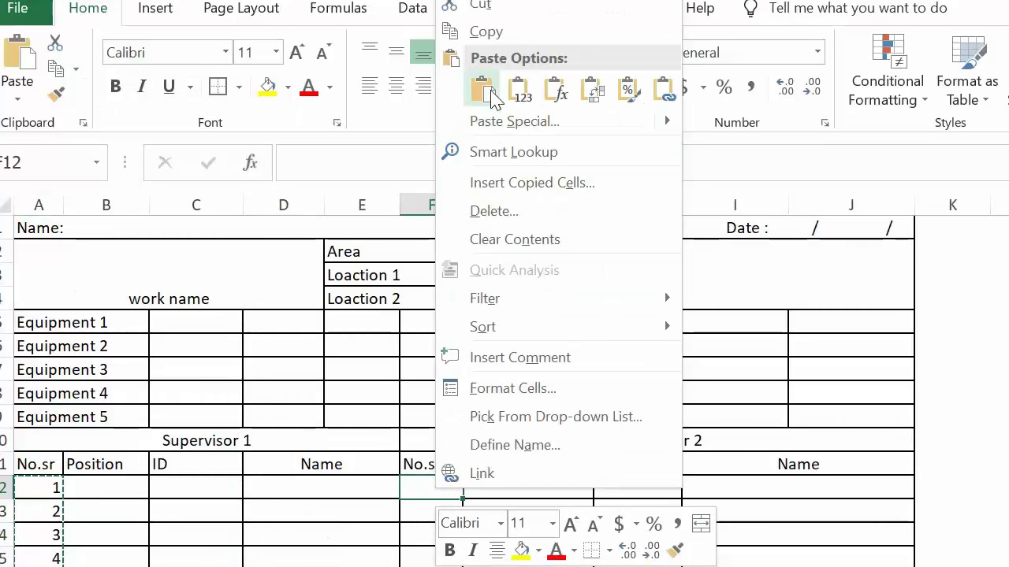
{"action": "left_click", "coordinate": [487, 93]}
{"action": "left_click", "coordinate": [524, 564]}
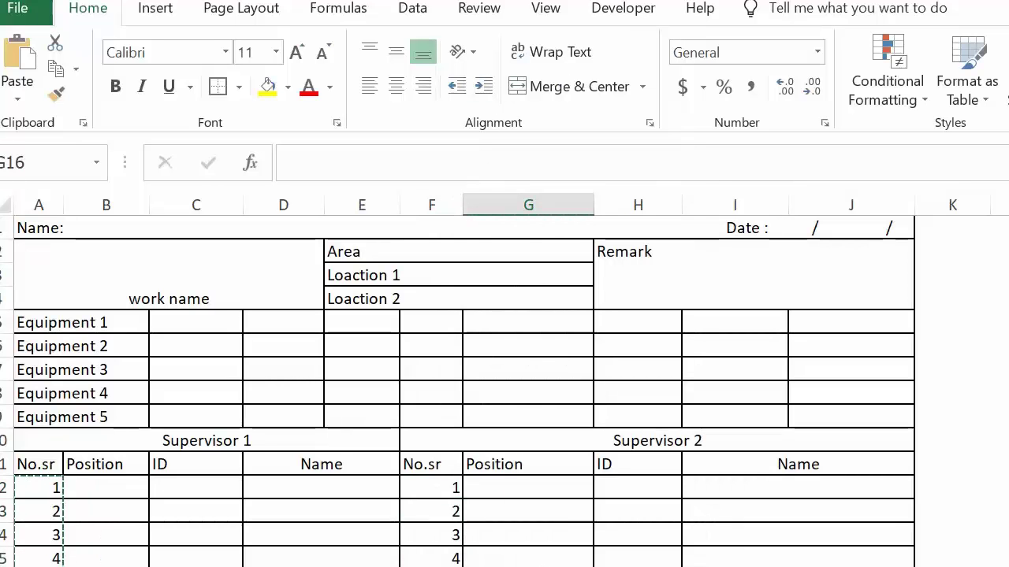
{"action": "left_click", "coordinate": [99, 484]}
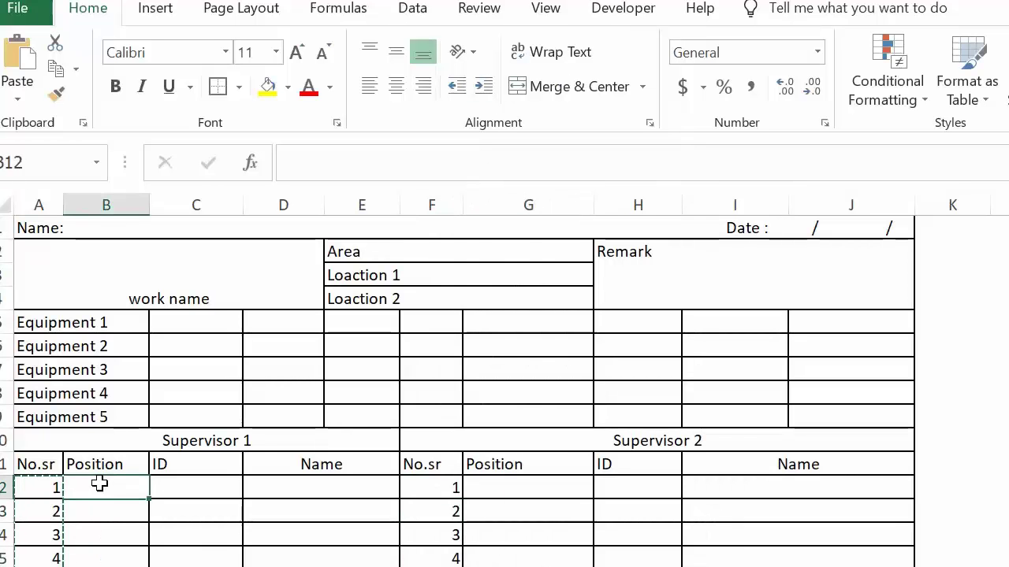
{"action": "left_click", "coordinate": [363, 509]}
{"action": "left_click", "coordinate": [578, 509]}
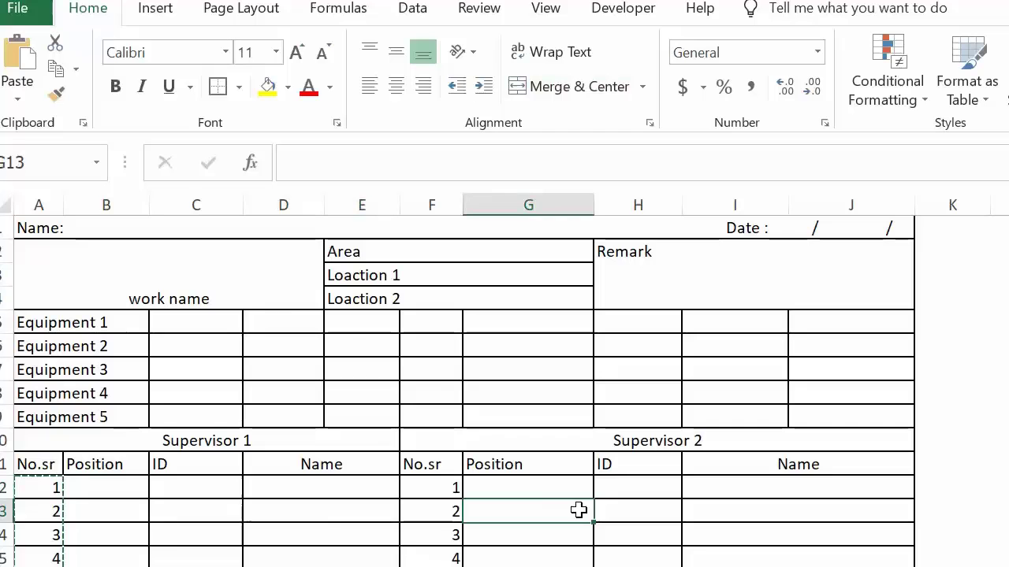
{"action": "left_click", "coordinate": [168, 540]}
{"action": "scroll", "coordinate": [168, 540], "scroll_direction": "down", "scroll_amount": 1}
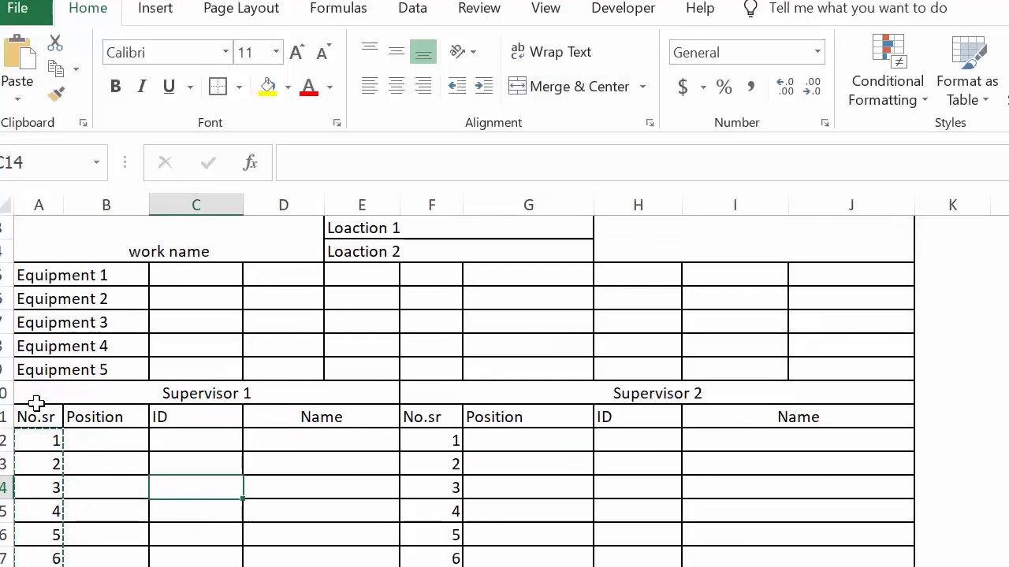
{"action": "left_click", "coordinate": [299, 432]}
Step: Make row 20 much taller, to about 58.50 points
{"action": "scroll", "coordinate": [298, 432], "scroll_direction": "up", "scroll_amount": 1}
{"action": "scroll", "coordinate": [299, 433], "scroll_direction": "down", "scroll_amount": 2}
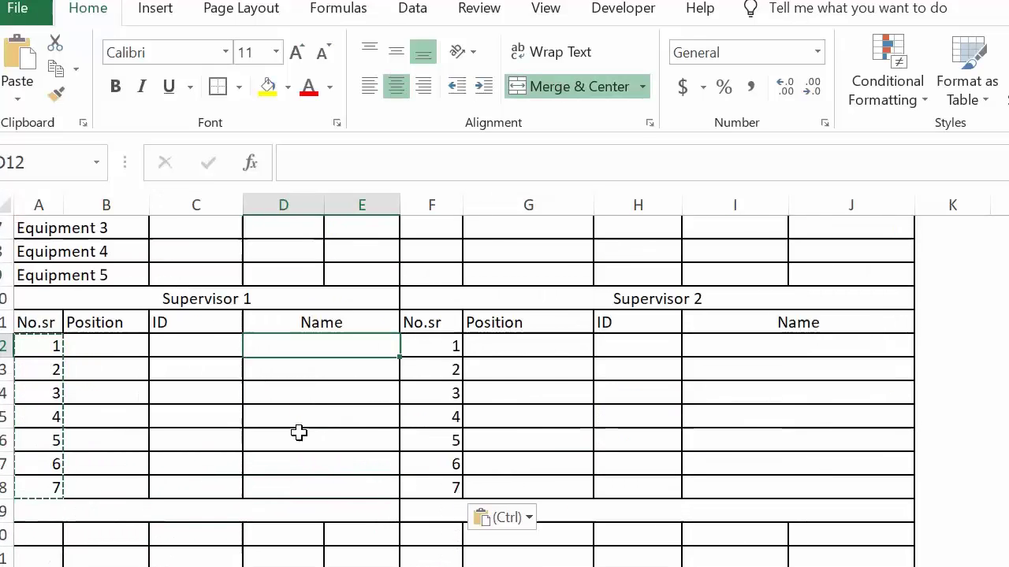
{"action": "scroll", "coordinate": [299, 432], "scroll_direction": "down", "scroll_amount": 2}
{"action": "mouse_move", "coordinate": [3, 368]}
{"action": "left_mouse_down"}
{"action": "mouse_move", "coordinate": [4, 561]}
{"action": "mouse_move", "coordinate": [171, 345]}
{"action": "left_mouse_up"}
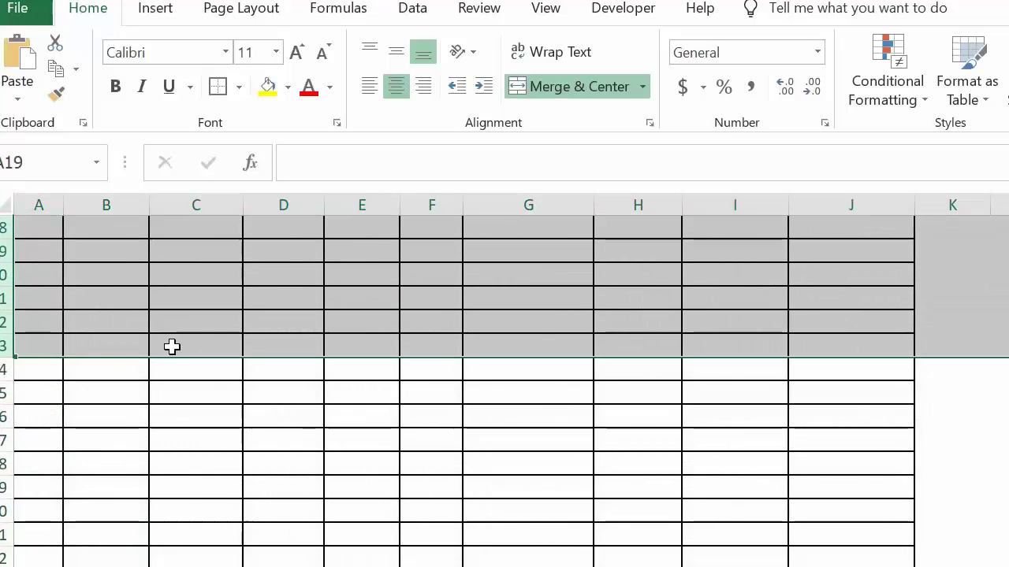
{"action": "scroll", "coordinate": [171, 344], "scroll_direction": "up", "scroll_amount": 5}
{"action": "scroll", "coordinate": [171, 344], "scroll_direction": "up", "scroll_amount": 1}
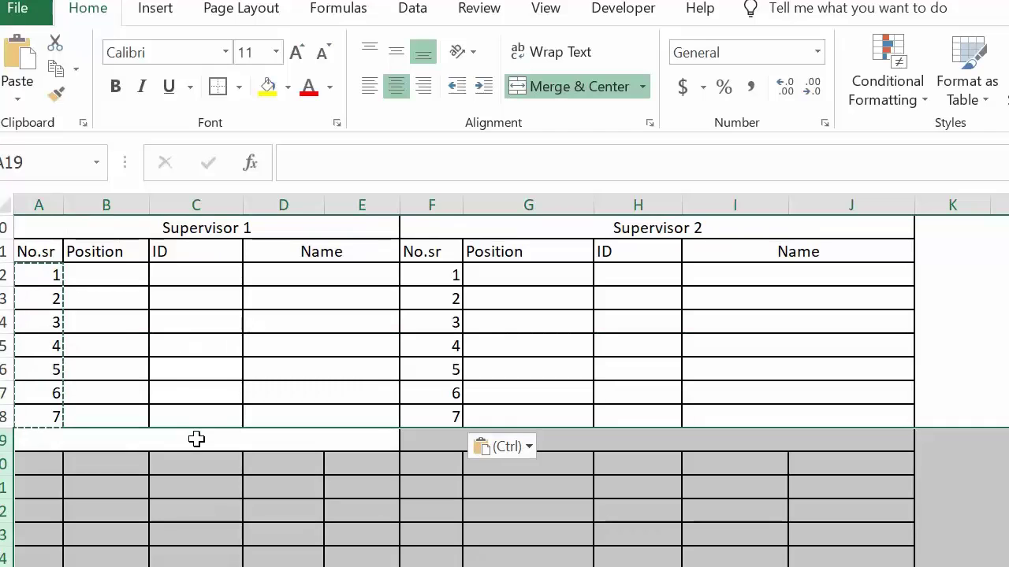
{"action": "left_click", "coordinate": [135, 530]}
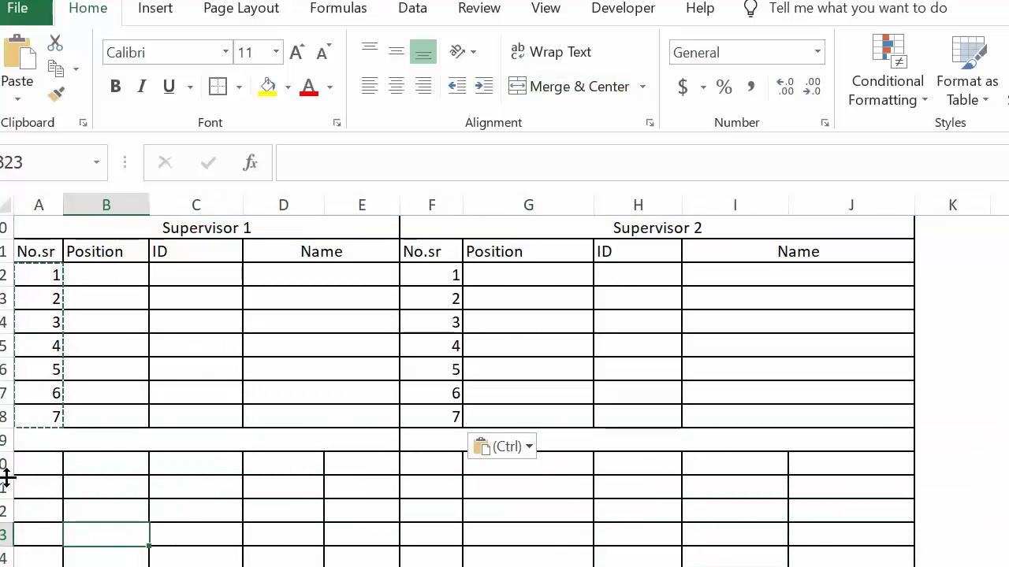
{"action": "left_click_drag", "start_coordinate": [7, 475], "coordinate": [9, 542]}
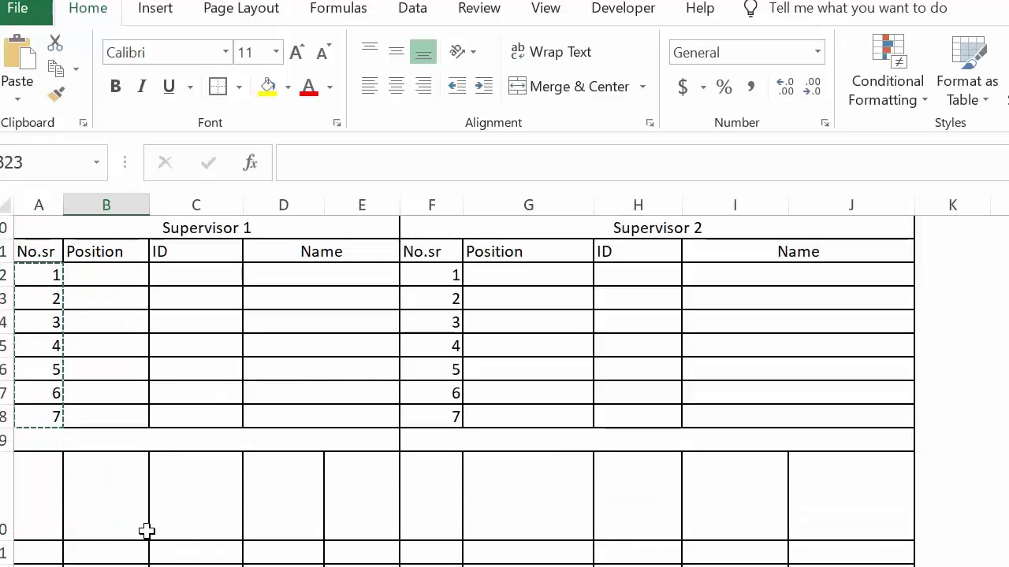
Step: Enlarge row 21 to 77 points and row 20 to about 73, then select A20:B20
{"action": "scroll", "coordinate": [148, 526], "scroll_direction": "down", "scroll_amount": 1}
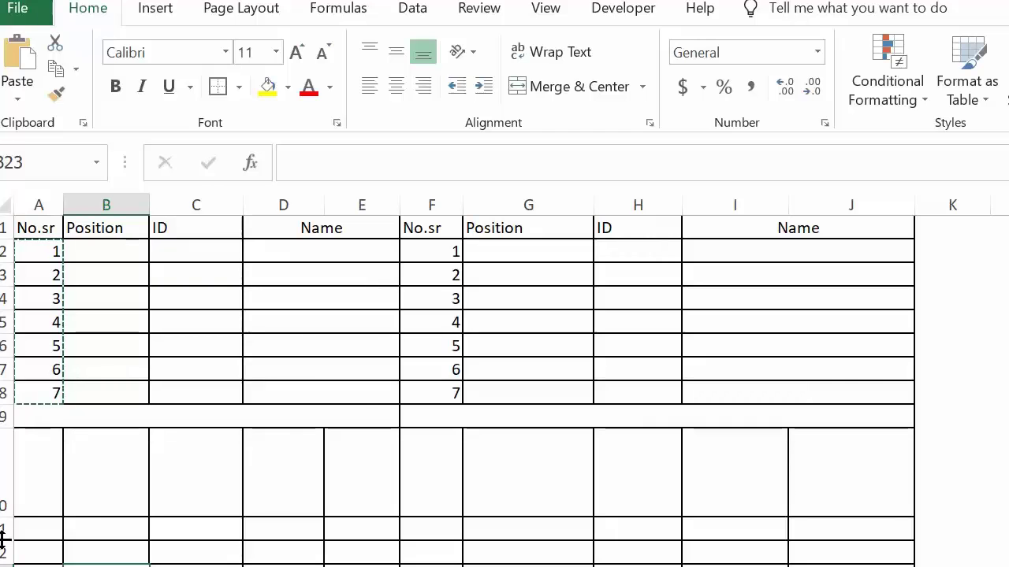
{"action": "left_click_drag", "start_coordinate": [5, 541], "coordinate": [5, 566]}
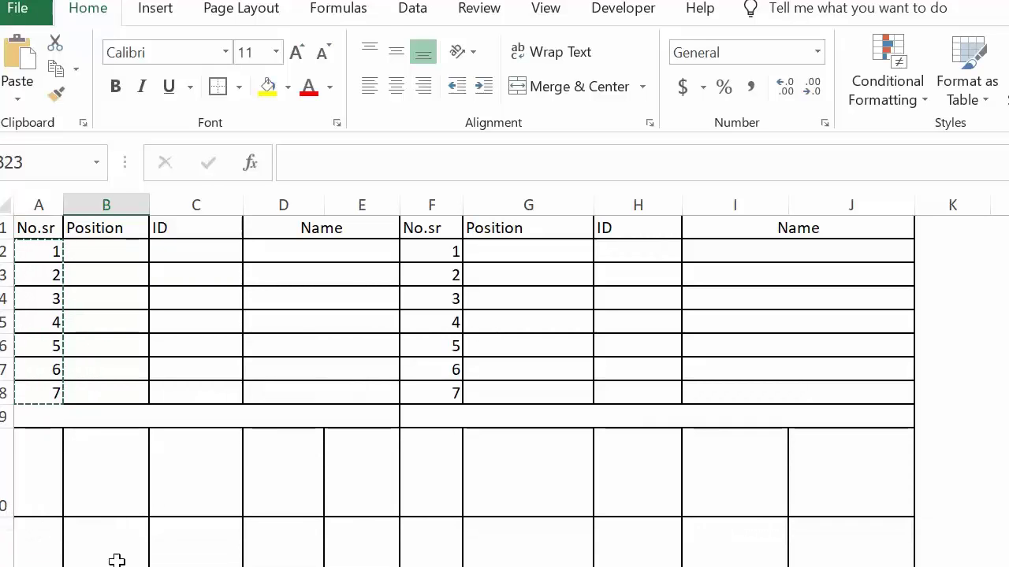
{"action": "left_click", "coordinate": [162, 545]}
{"action": "scroll", "coordinate": [161, 548], "scroll_direction": "down", "scroll_amount": 1}
{"action": "scroll", "coordinate": [161, 547], "scroll_direction": "down", "scroll_amount": 1}
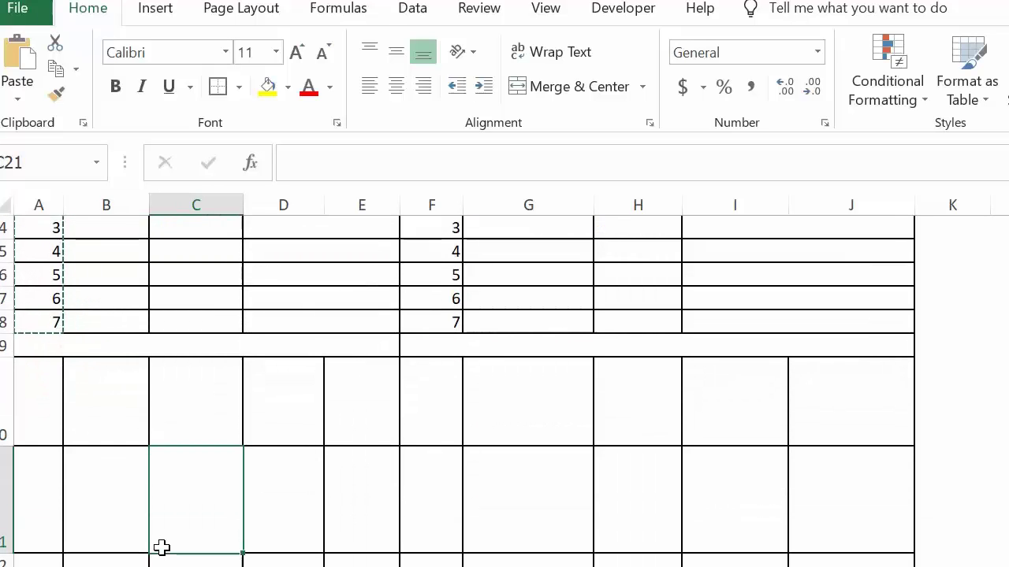
{"action": "left_click_drag", "start_coordinate": [11, 554], "coordinate": [11, 566]}
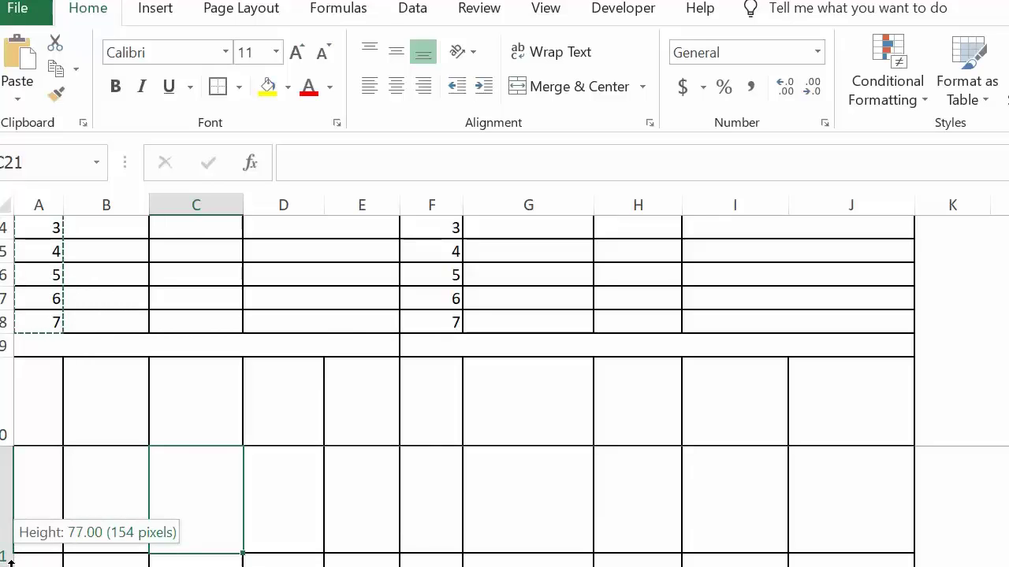
{"action": "left_click_drag", "start_coordinate": [13, 448], "coordinate": [11, 472]}
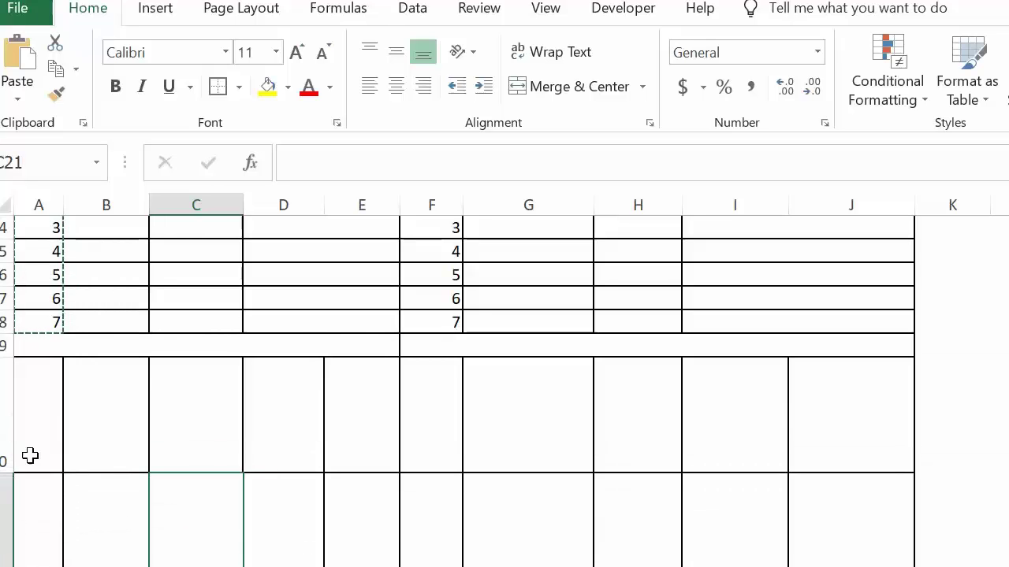
{"action": "left_click", "coordinate": [37, 433]}
{"action": "left_click_drag", "start_coordinate": [37, 432], "coordinate": [88, 425]}
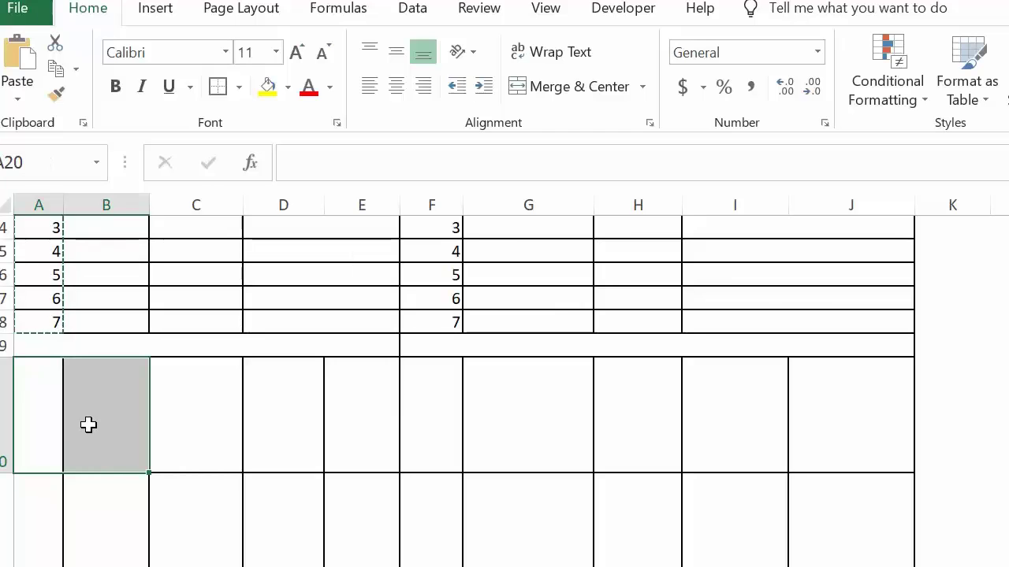
Step: Merge A20:B20 and use Format Painter to repeat the paired merge across A20:J21
{"action": "left_click", "coordinate": [580, 86]}
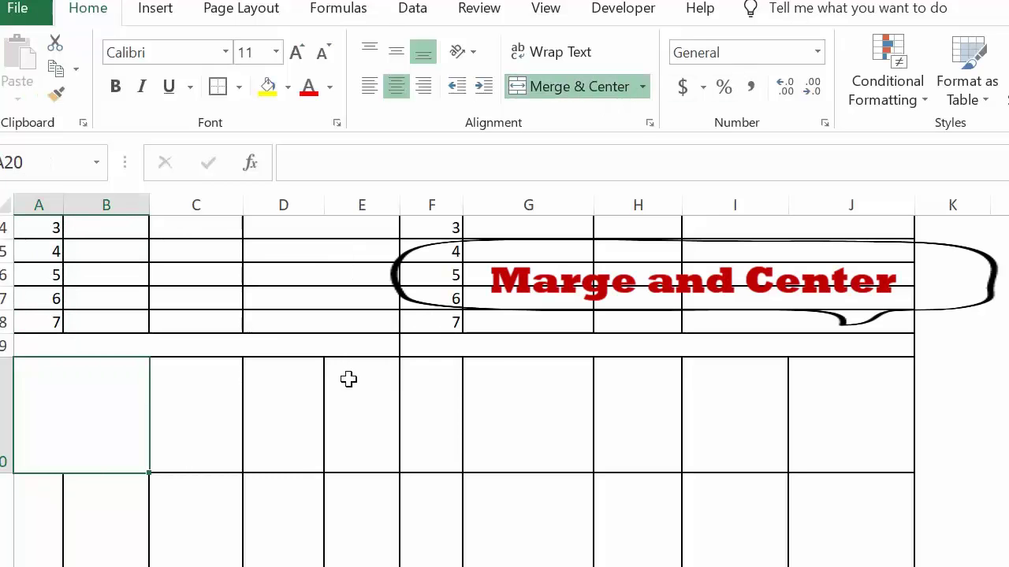
{"action": "left_click", "coordinate": [56, 94]}
{"action": "left_click_drag", "start_coordinate": [66, 390], "coordinate": [845, 562]}
{"action": "left_click", "coordinate": [595, 534]}
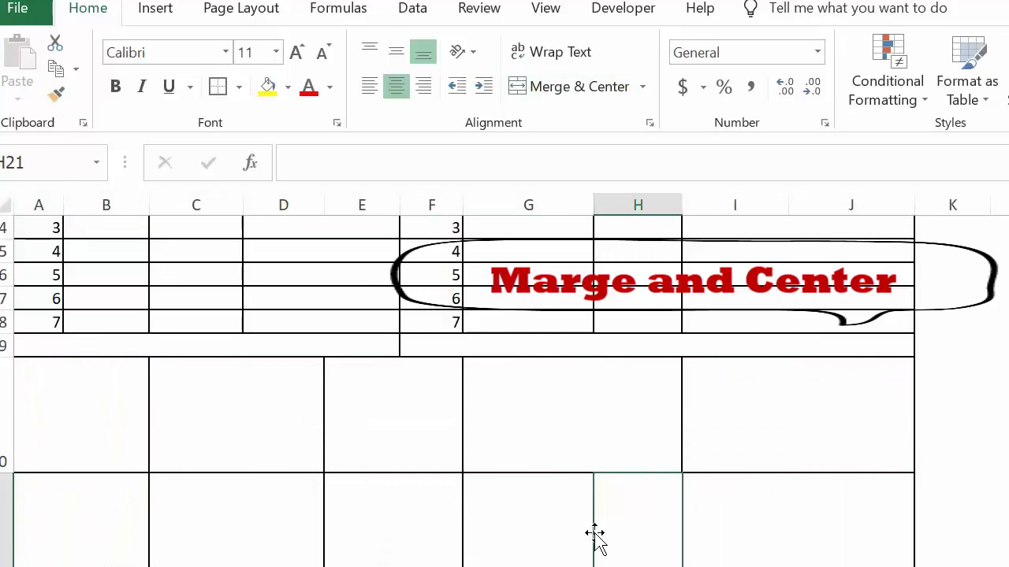
{"action": "left_click", "coordinate": [120, 445]}
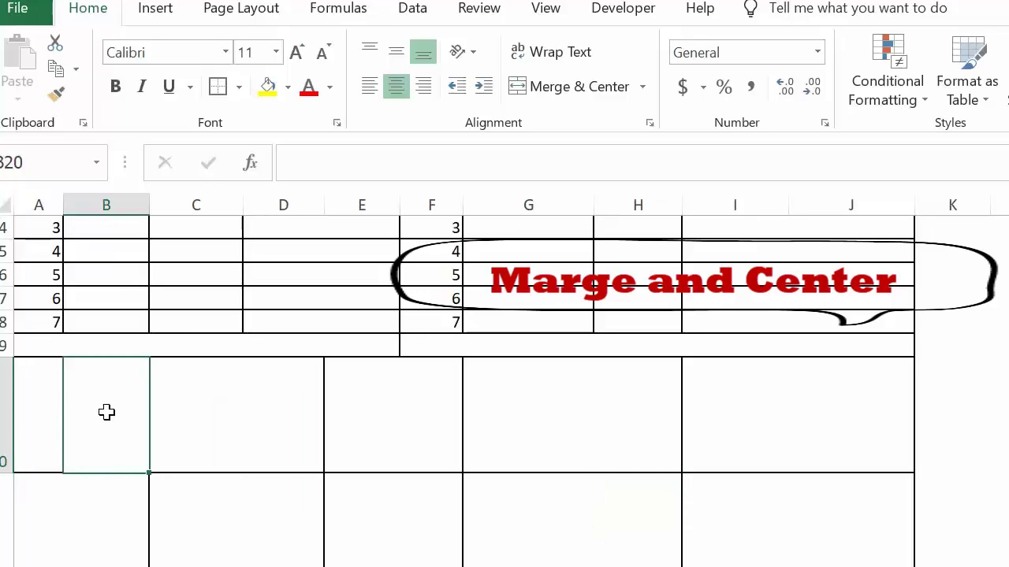
{"action": "left_click", "coordinate": [192, 399]}
{"action": "left_click", "coordinate": [90, 420]}
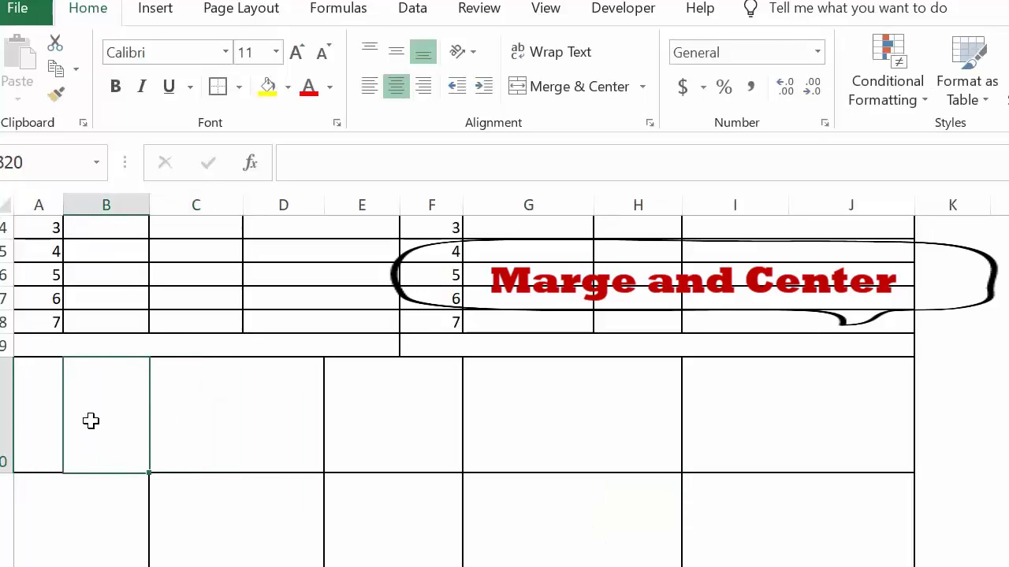
{"action": "left_click", "coordinate": [49, 418]}
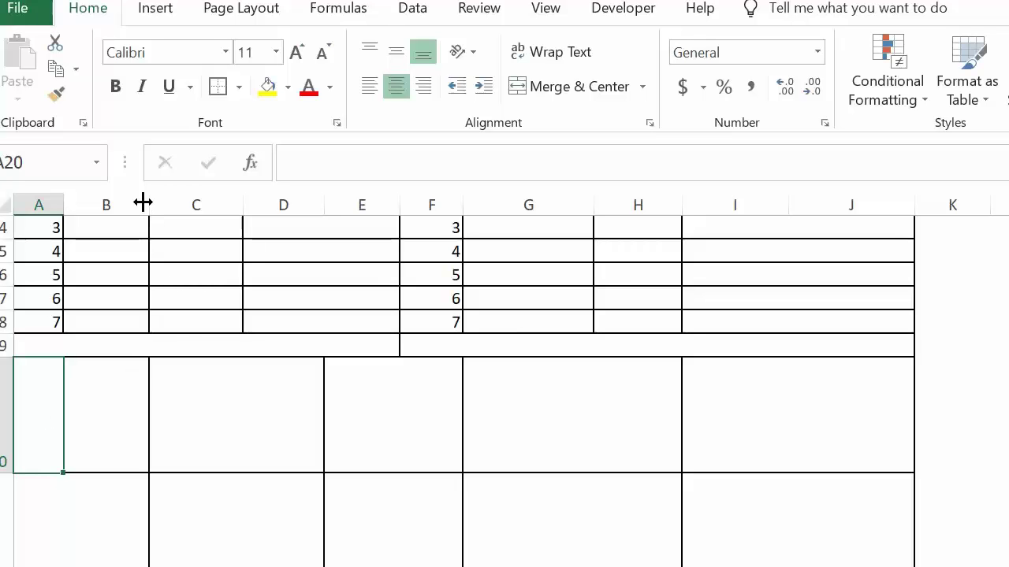
Step: Widen columns B, C and F of the form by dragging their header borders
{"action": "left_click_drag", "start_coordinate": [143, 201], "coordinate": [168, 202]}
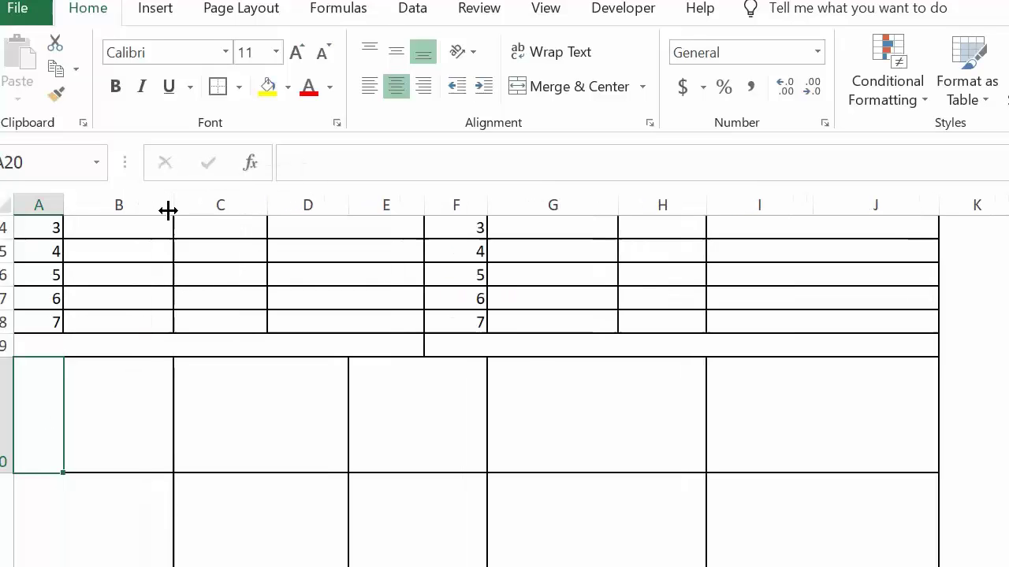
{"action": "left_click_drag", "start_coordinate": [266, 202], "coordinate": [282, 203]}
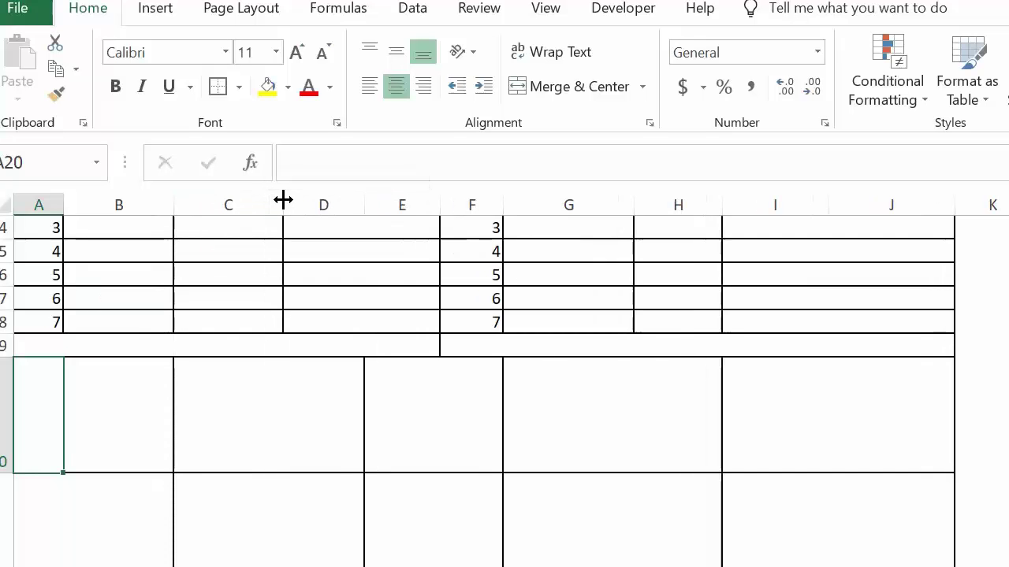
{"action": "scroll", "coordinate": [309, 204], "scroll_direction": "up", "scroll_amount": 8}
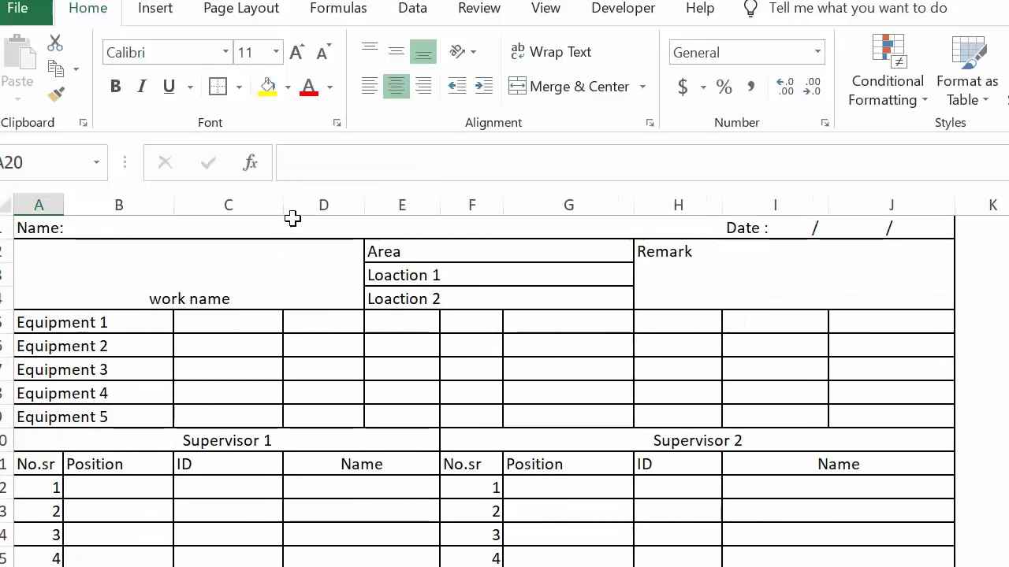
{"action": "scroll", "coordinate": [293, 218], "scroll_direction": "down", "scroll_amount": 1}
{"action": "scroll", "coordinate": [292, 211], "scroll_direction": "down", "scroll_amount": 1}
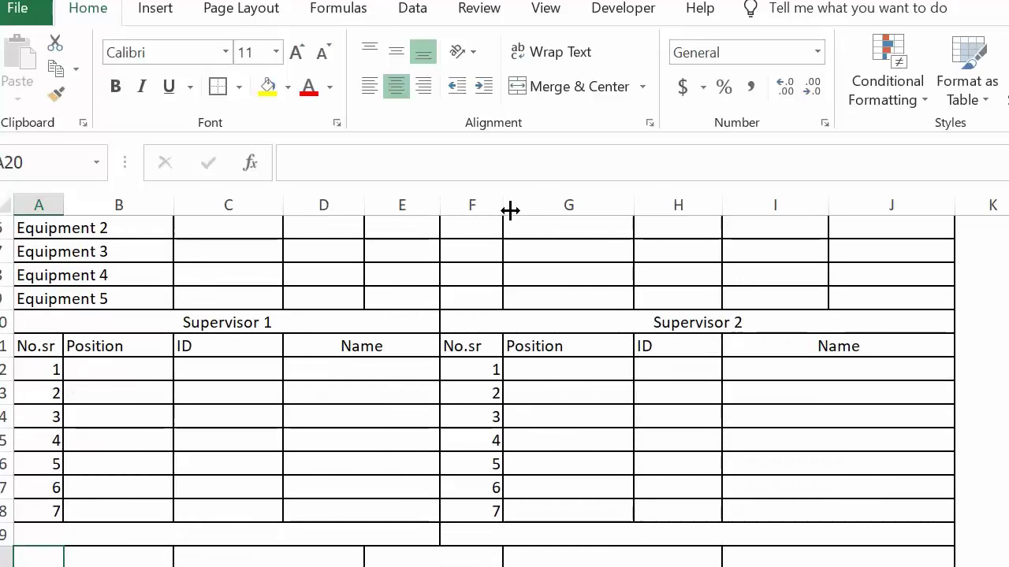
{"action": "left_click_drag", "start_coordinate": [503, 205], "coordinate": [539, 205]}
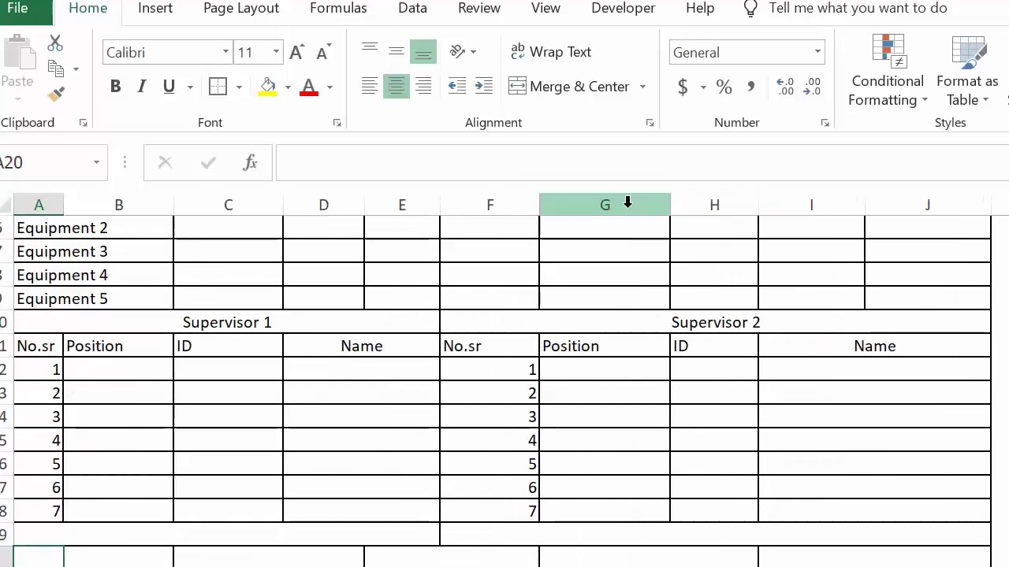
{"action": "left_click_drag", "start_coordinate": [543, 206], "coordinate": [562, 211]}
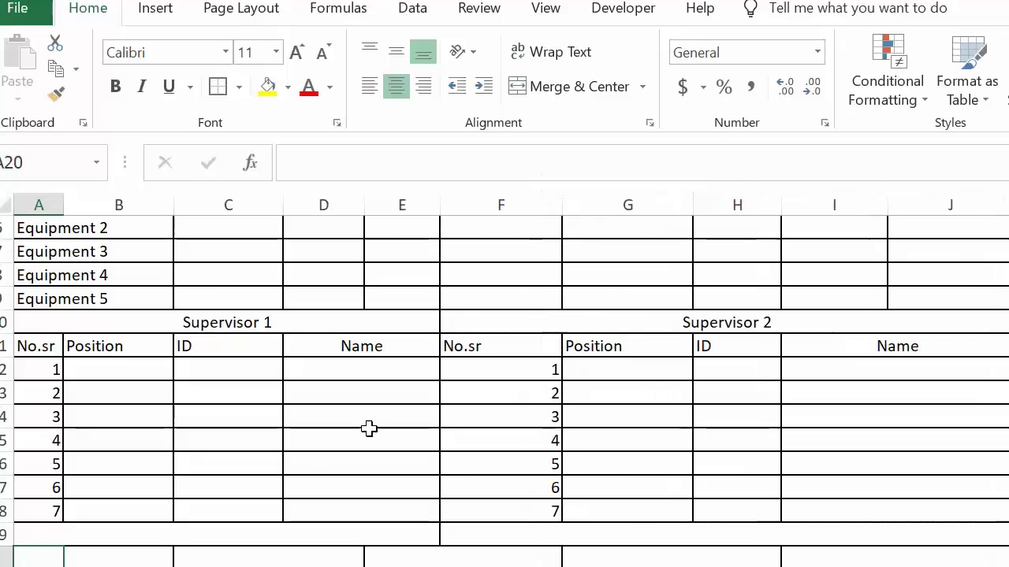
{"action": "left_click", "coordinate": [118, 557]}
Step: Enter the first person's name in cell A20
{"action": "left_click", "coordinate": [37, 557]}
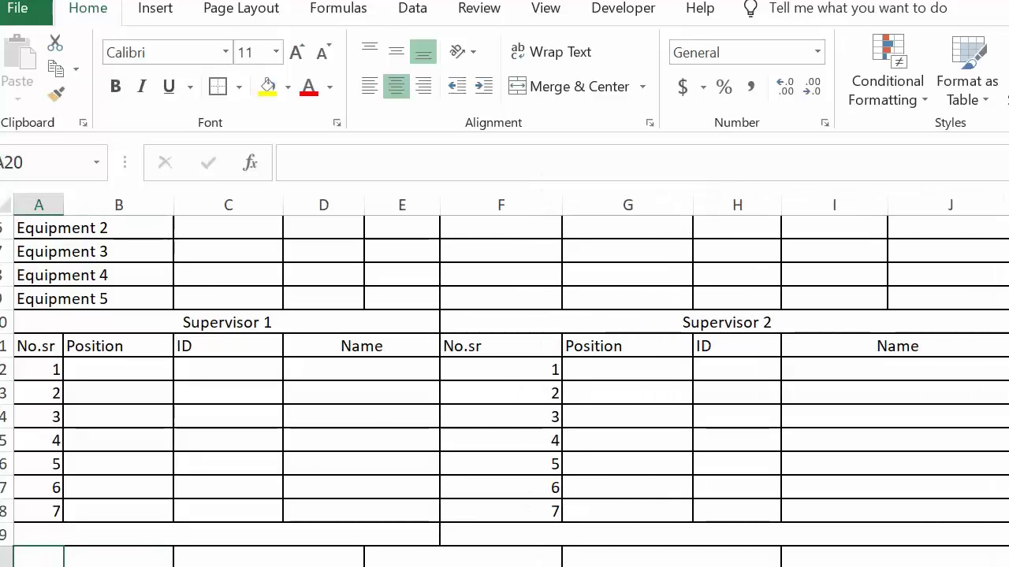
{"action": "type", "text": "MG <"}
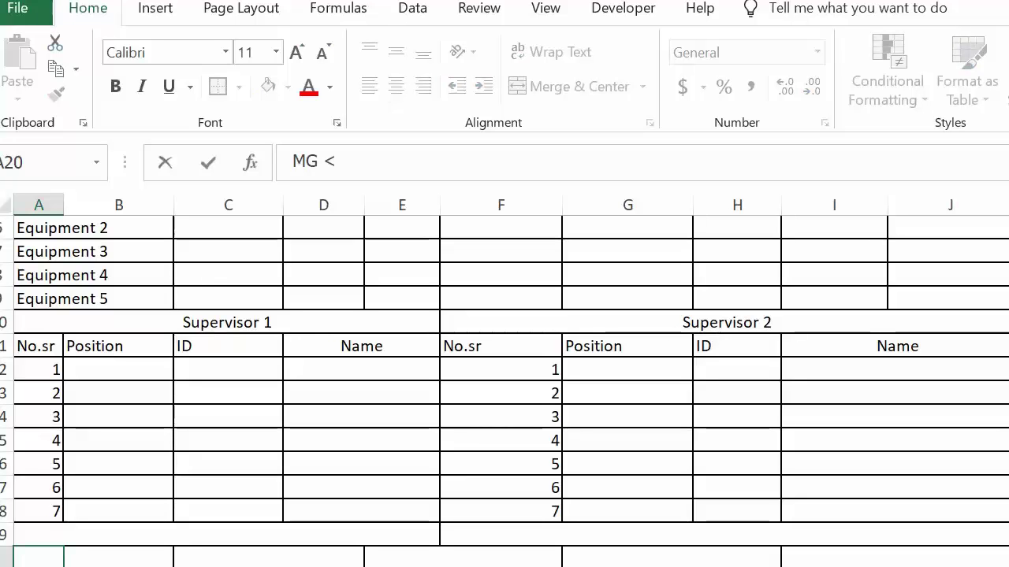
{"action": "key", "text": "BackSpace"}
{"action": "type", "text": "M"}
{"action": "key", "text": "BackSpace"}
{"action": "type", "text": "M"}
{"action": "key", "text": "BackSpace"}
{"action": "key", "text": "Right"}
{"action": "key", "text": "Right"}
Step: Merge A20 with B20 and start a new line inside the name cell
{"action": "key", "text": "Left"}
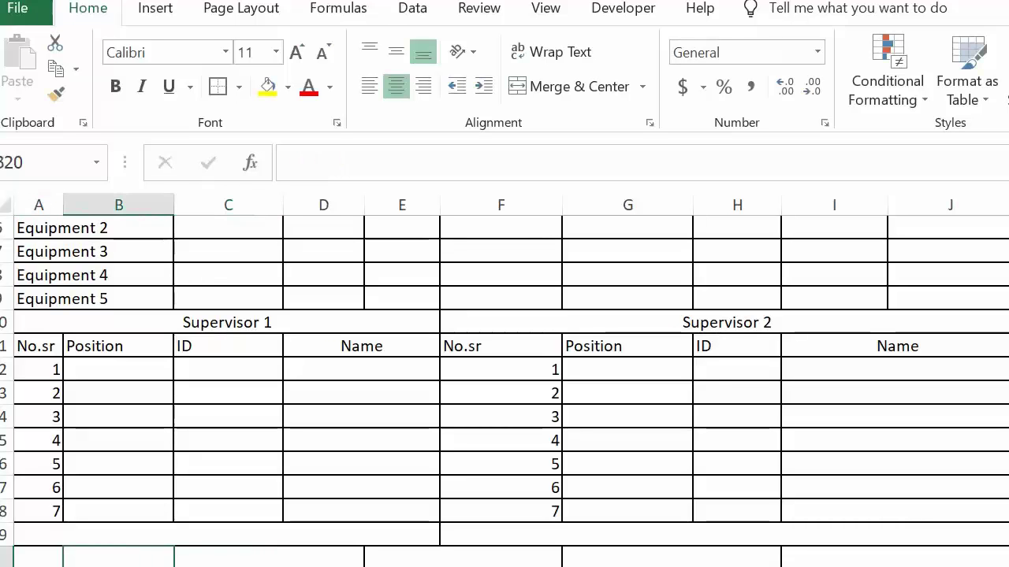
{"action": "key", "text": "Left"}
{"action": "key", "text": "shift+Right"}
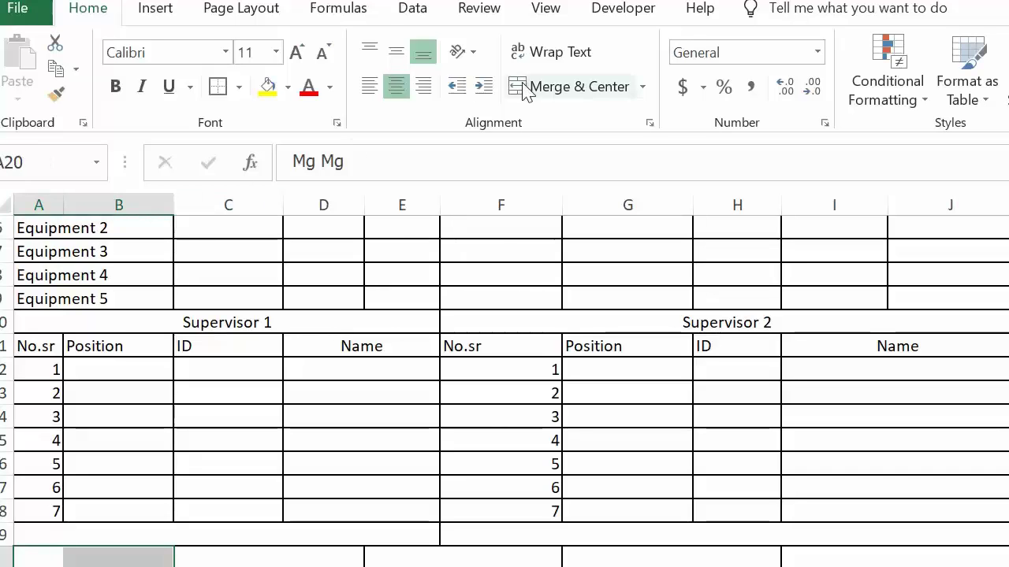
{"action": "left_click", "coordinate": [524, 83]}
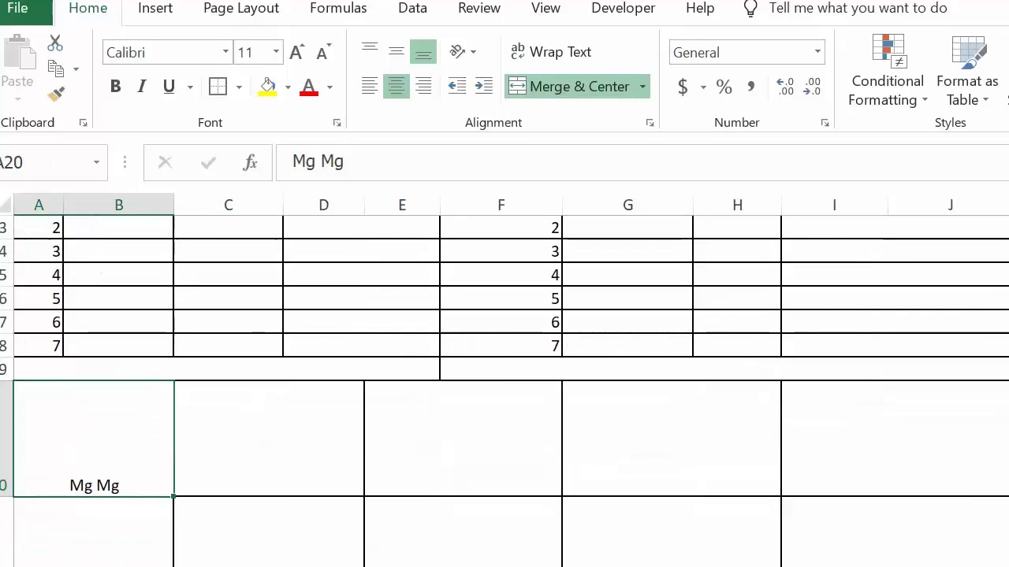
{"action": "key", "text": "Return"}
{"action": "left_click", "coordinate": [131, 479]}
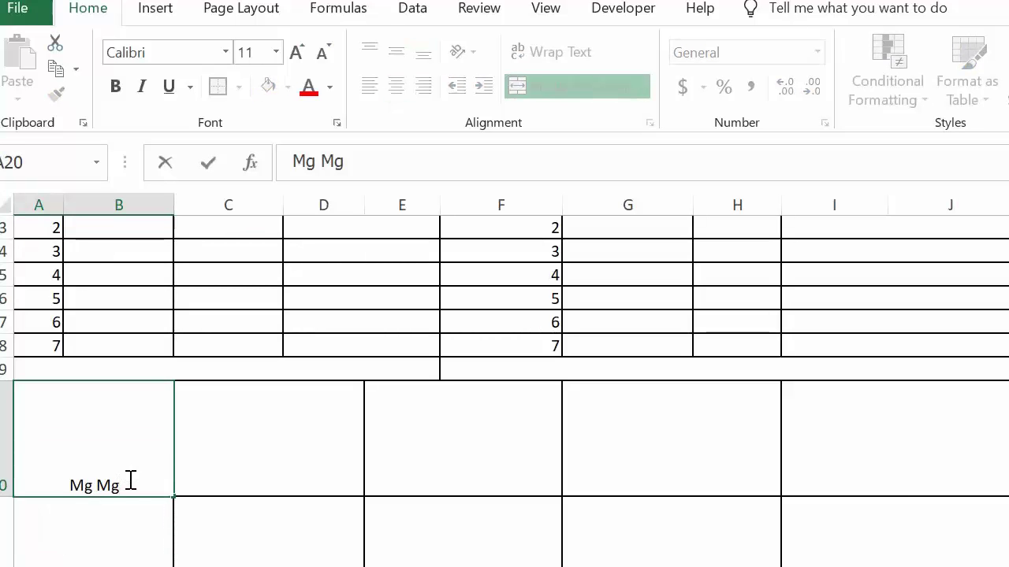
{"action": "key", "text": "alt+Return"}
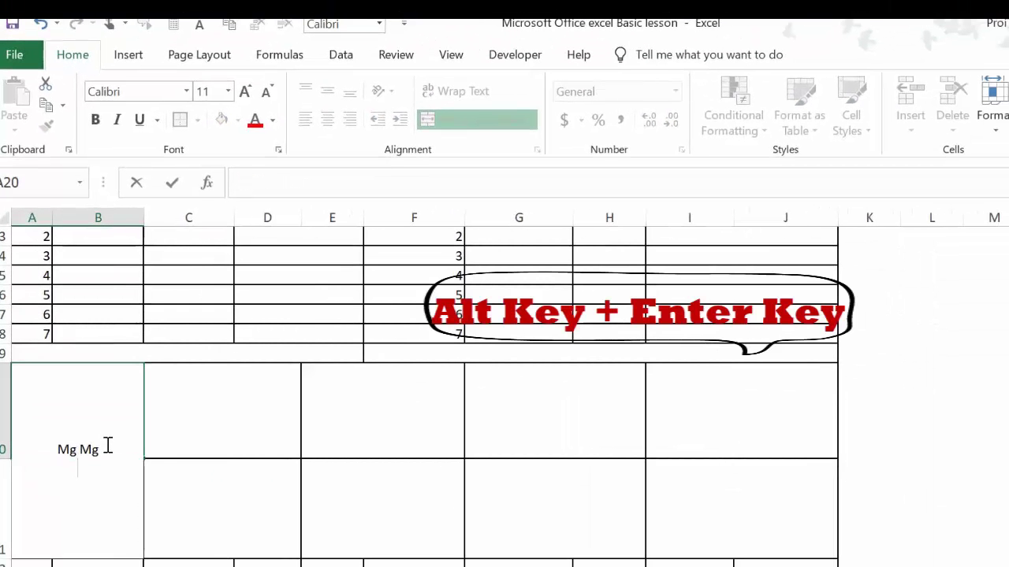
Step: Add the remaining people's names in A20, each on its own line, and commit
{"action": "type", "text": "Soe S"}
{"action": "type", "text": "oe"}
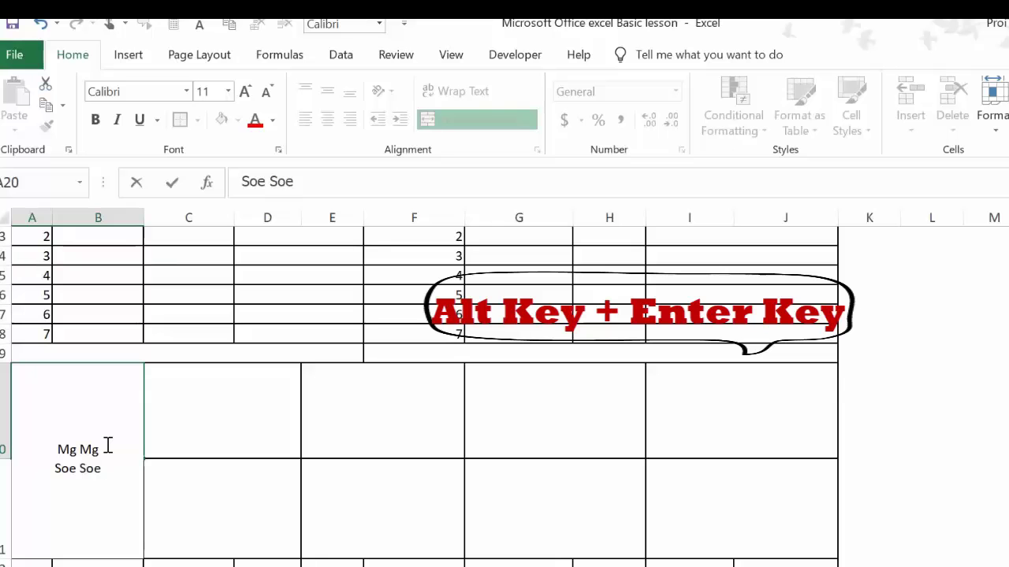
{"action": "type", "text": " Ko "}
{"action": "type", "text": "Ko"}
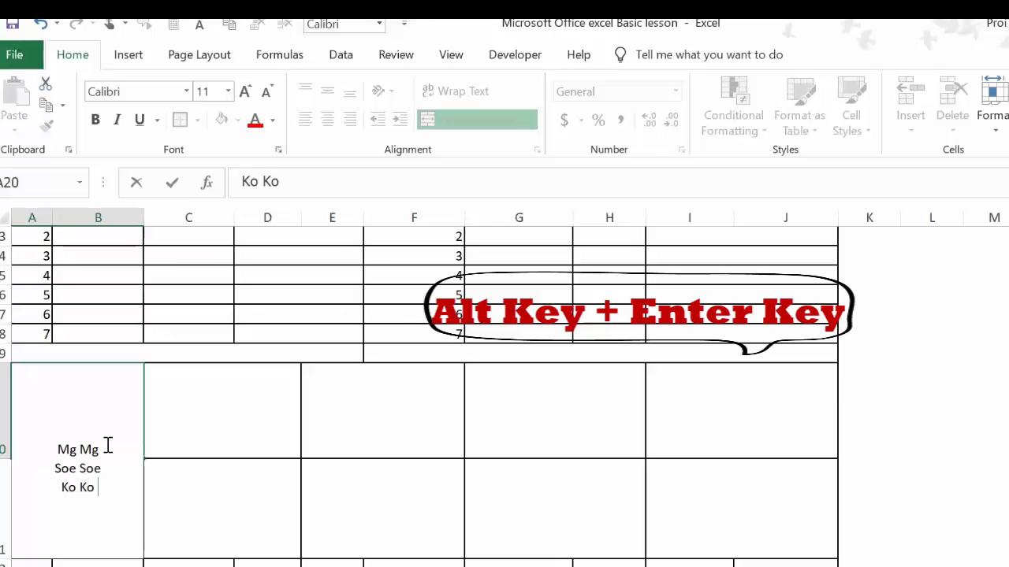
{"action": "key", "text": "alt+Return"}
{"action": "type", "text": "Aye"}
{"action": "type", "text": " Aye"}
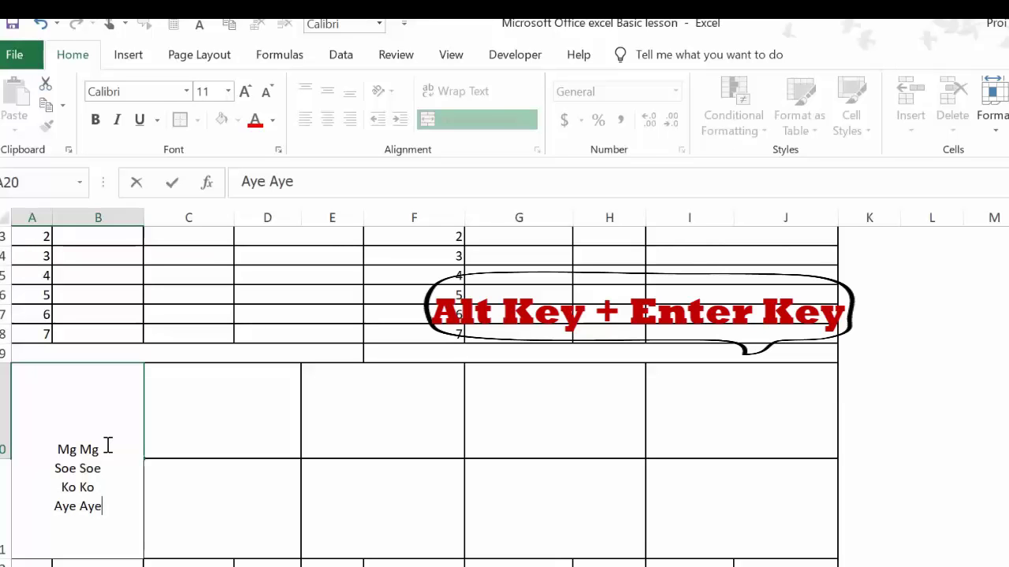
{"action": "key", "text": "alt+Return"}
{"action": "type", "text": "Yu "}
{"action": "type", "text": "Yu"}
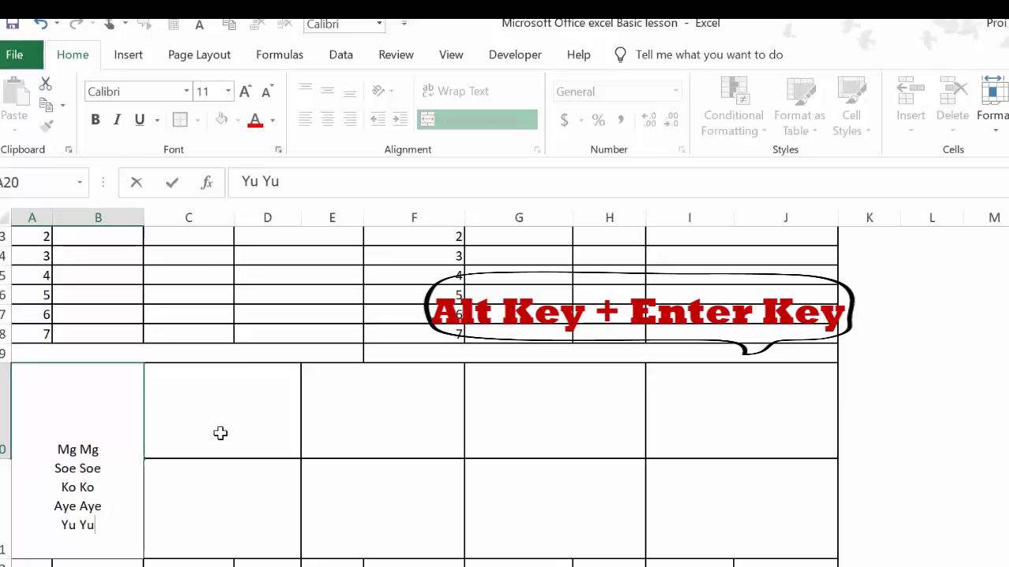
{"action": "left_click", "coordinate": [153, 421]}
{"action": "left_click", "coordinate": [108, 402]}
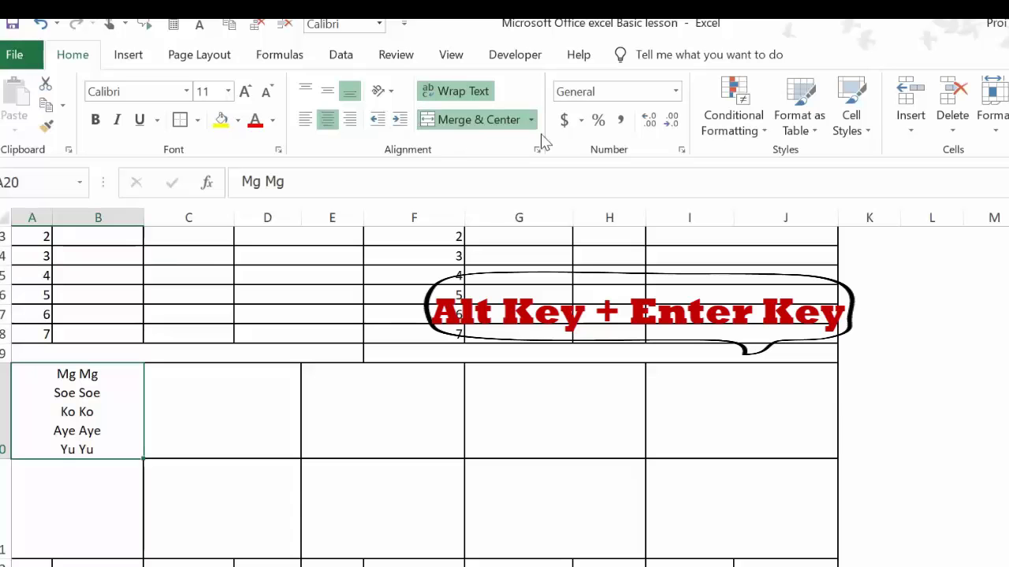
Step: Left-align and middle-align the name list, widen column B slightly, and heighten row 20
{"action": "left_click", "coordinate": [306, 120]}
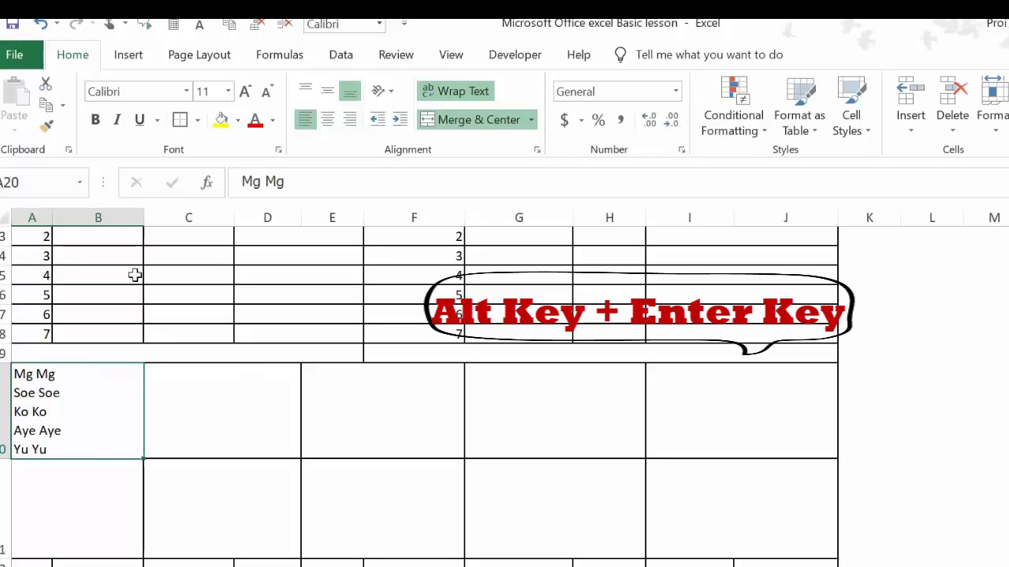
{"action": "left_click_drag", "start_coordinate": [143, 217], "coordinate": [155, 217]}
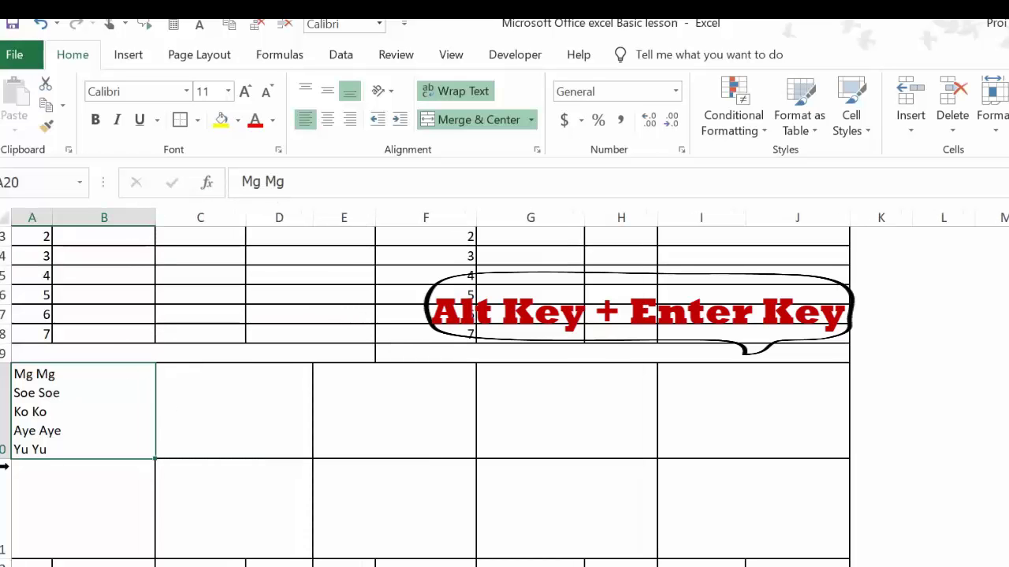
{"action": "left_click_drag", "start_coordinate": [3, 457], "coordinate": [3, 495]}
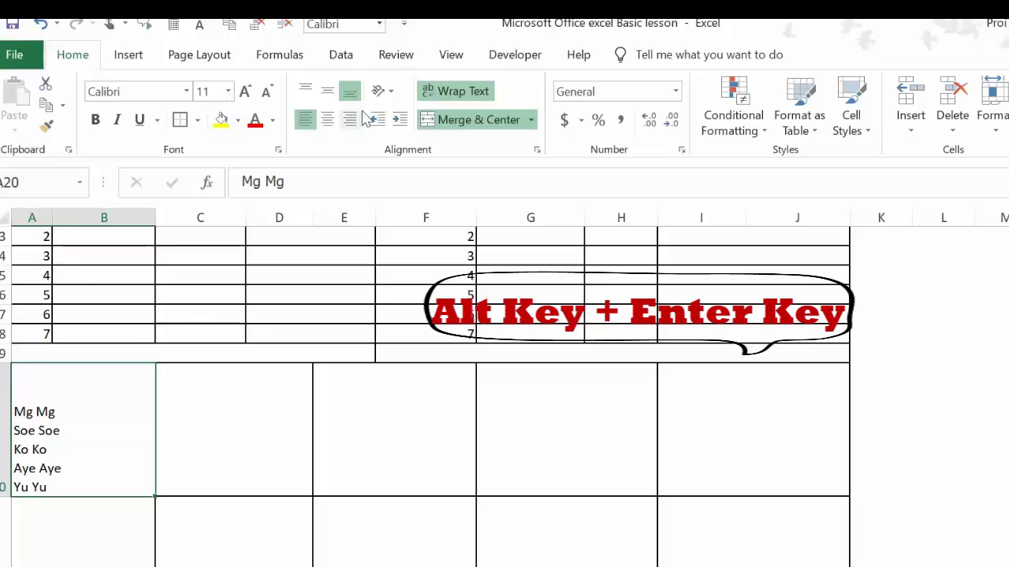
{"action": "left_click", "coordinate": [327, 92]}
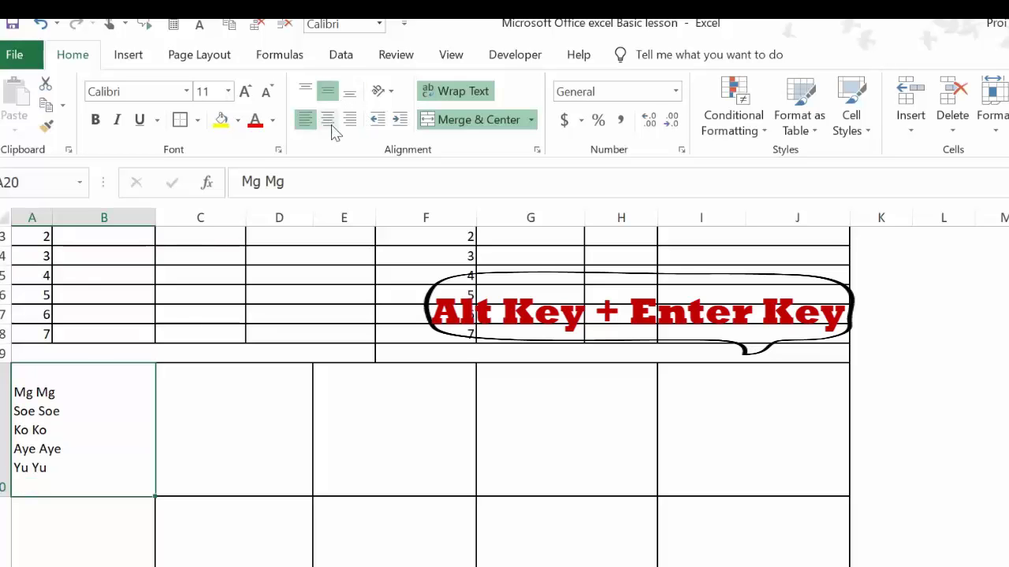
Step: Insert blank lines after the first three names in A20, then switch to Snagit Editor
{"action": "double_click", "coordinate": [70, 399]}
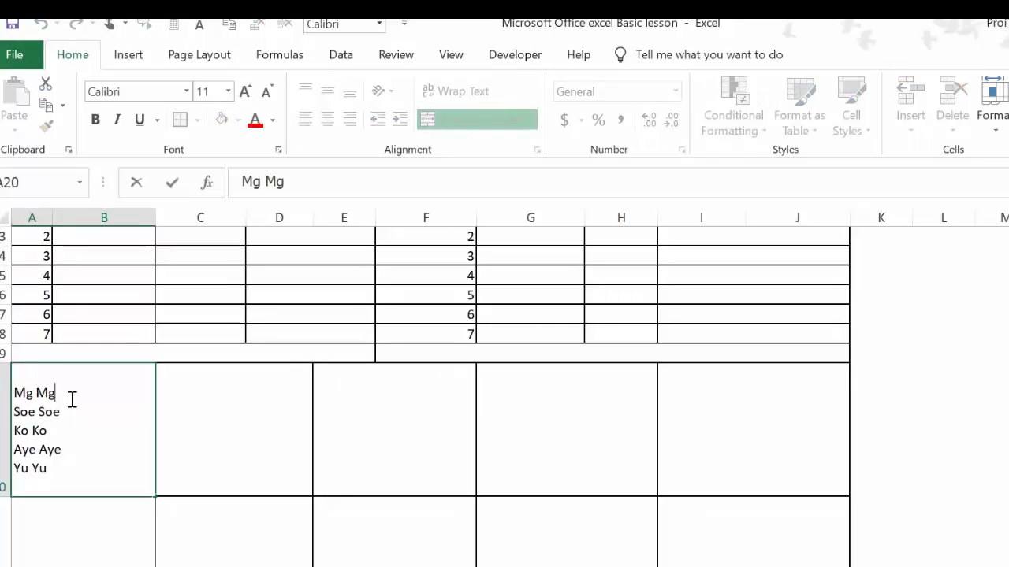
{"action": "key", "text": "alt+Return"}
{"action": "left_click", "coordinate": [71, 420]}
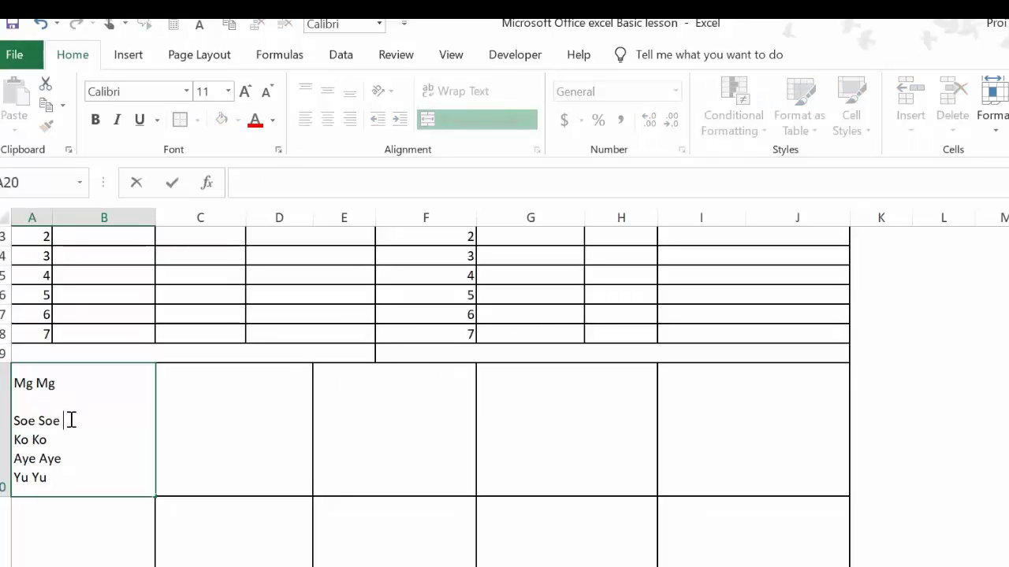
{"action": "key", "text": "alt+Return"}
{"action": "left_click", "coordinate": [56, 448]}
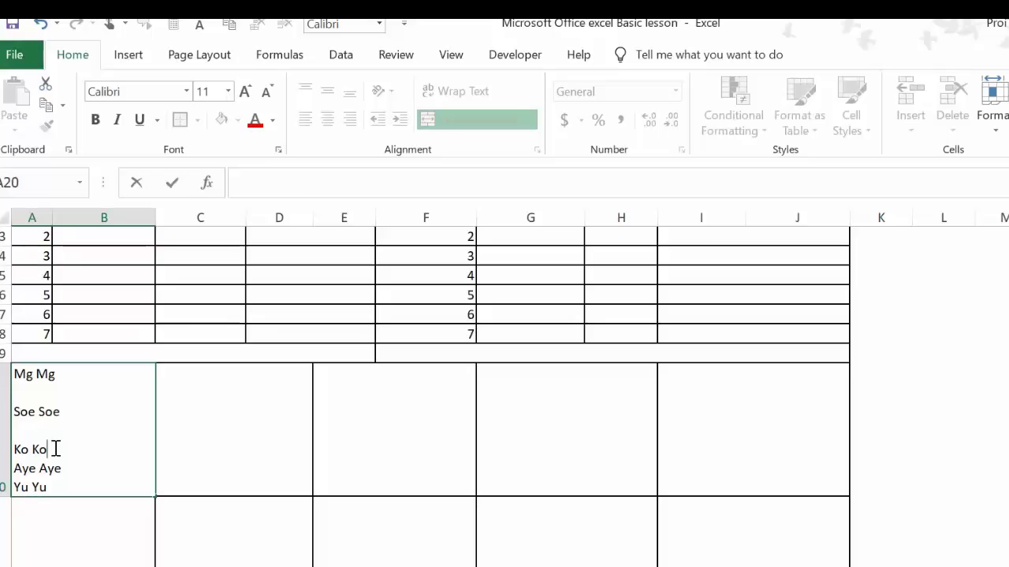
{"action": "key", "text": "alt+Return"}
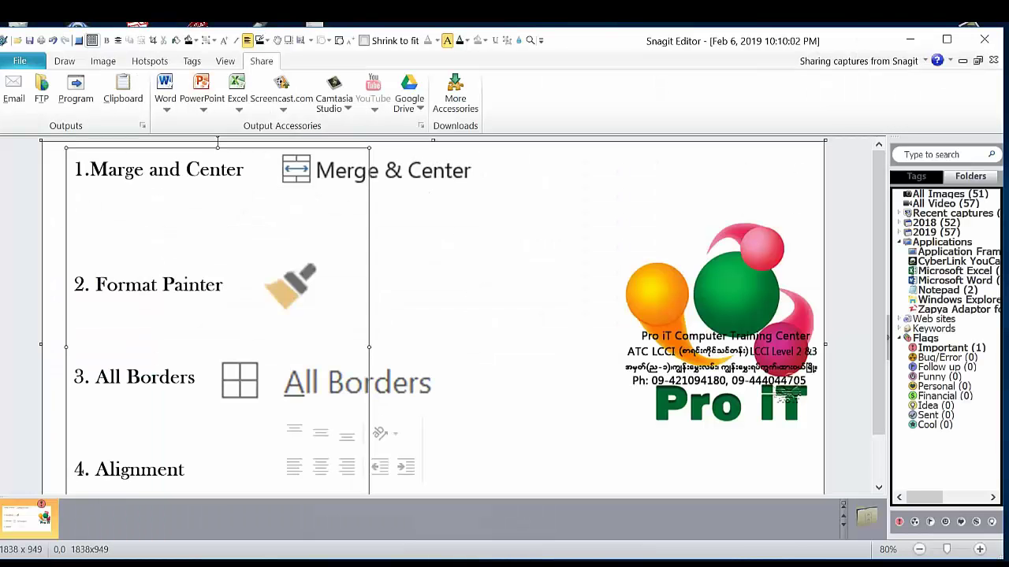
{"action": "key", "text": "Escape"}
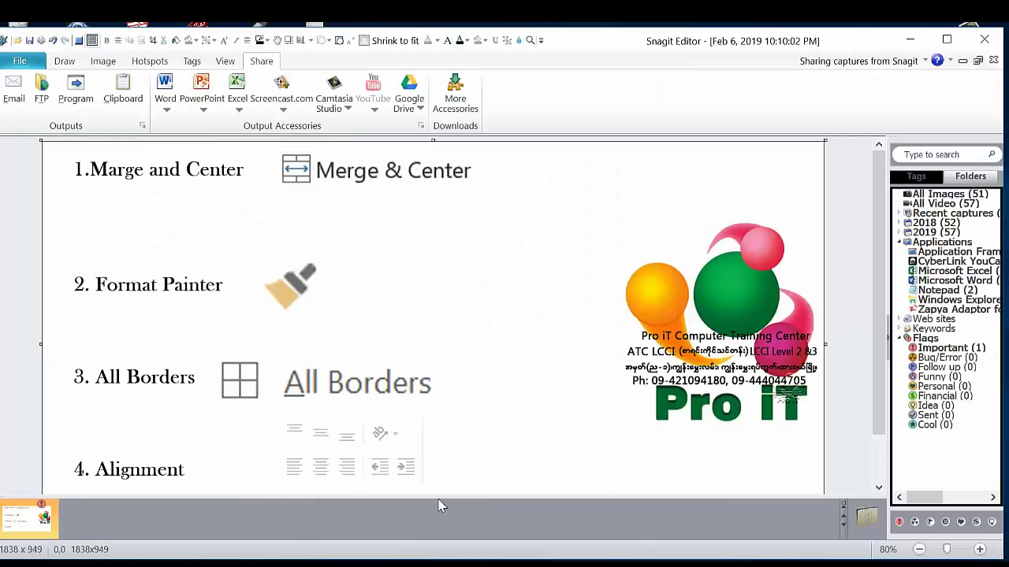
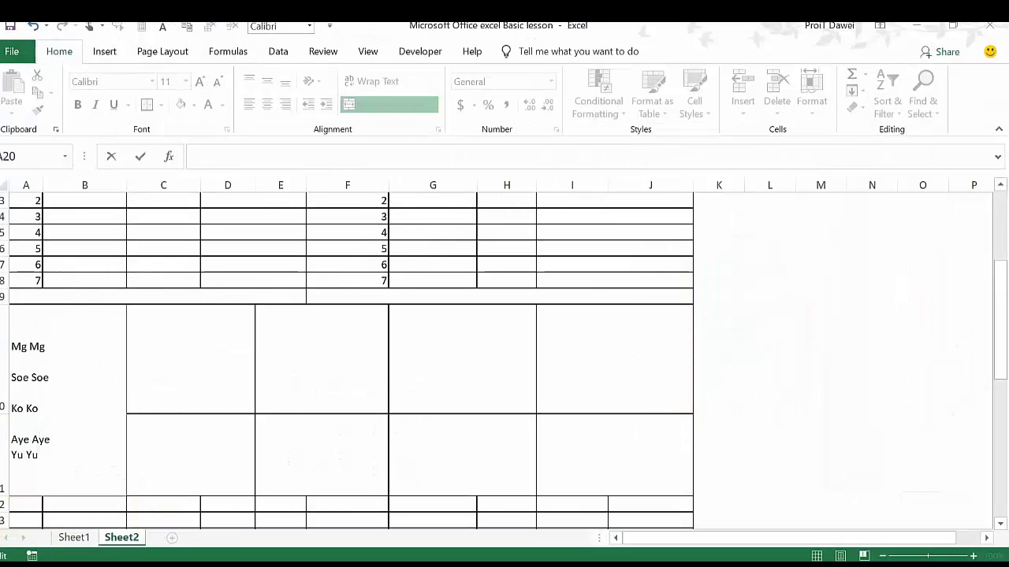
Step: Break the names in A20 after Aye Aye, then heighten row 20 so all five names show
{"action": "double_click", "coordinate": [61, 445]}
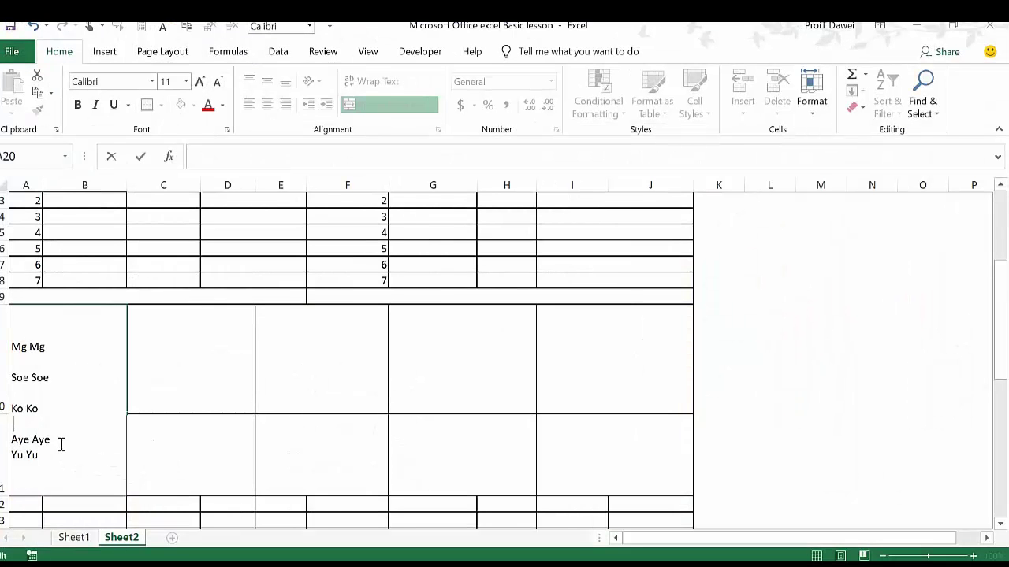
{"action": "left_click", "coordinate": [67, 440]}
{"action": "key", "text": "alt+Return"}
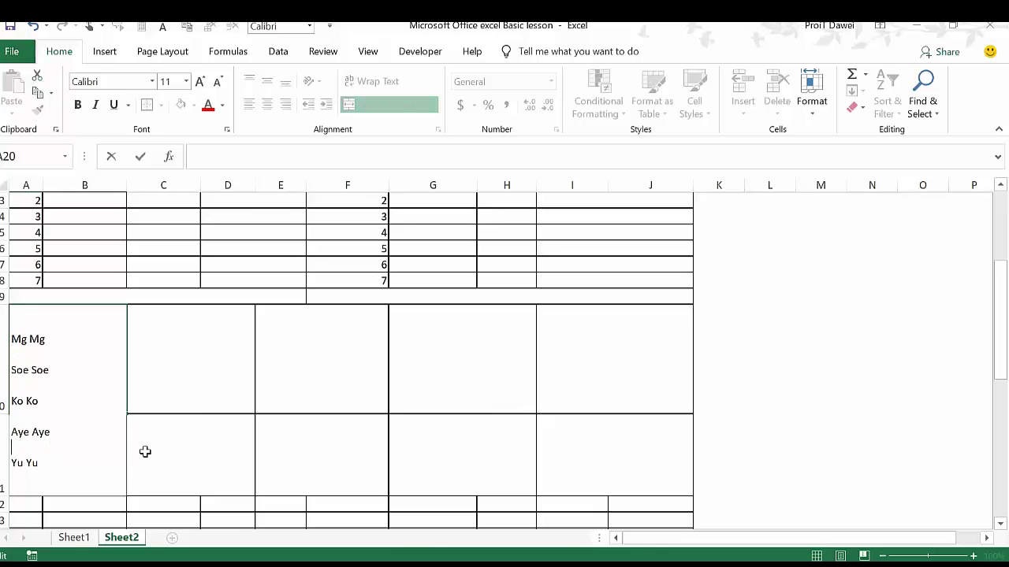
{"action": "left_click", "coordinate": [145, 451]}
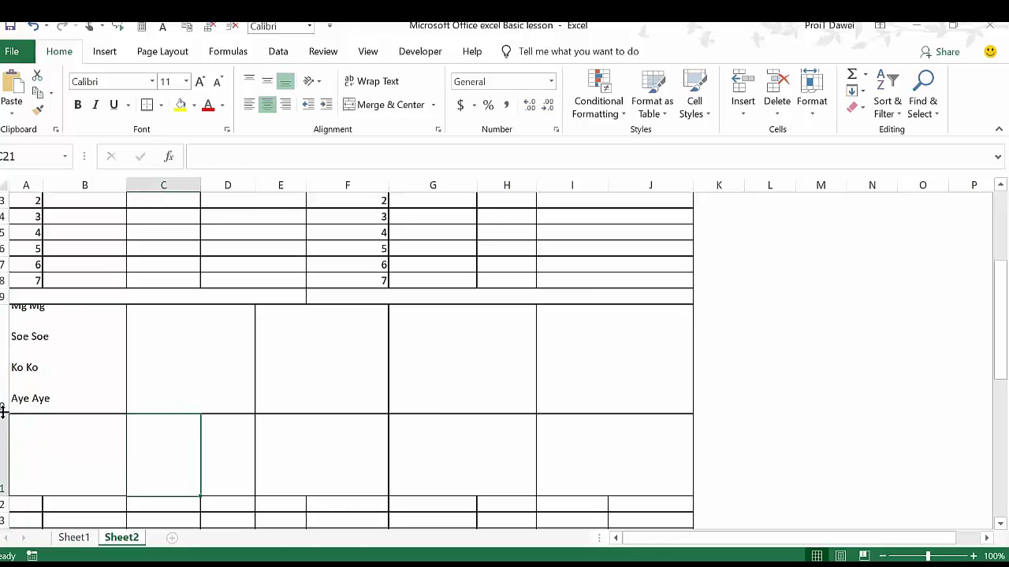
{"action": "left_click_drag", "start_coordinate": [3, 411], "coordinate": [3, 464]}
{"action": "left_click", "coordinate": [137, 373]}
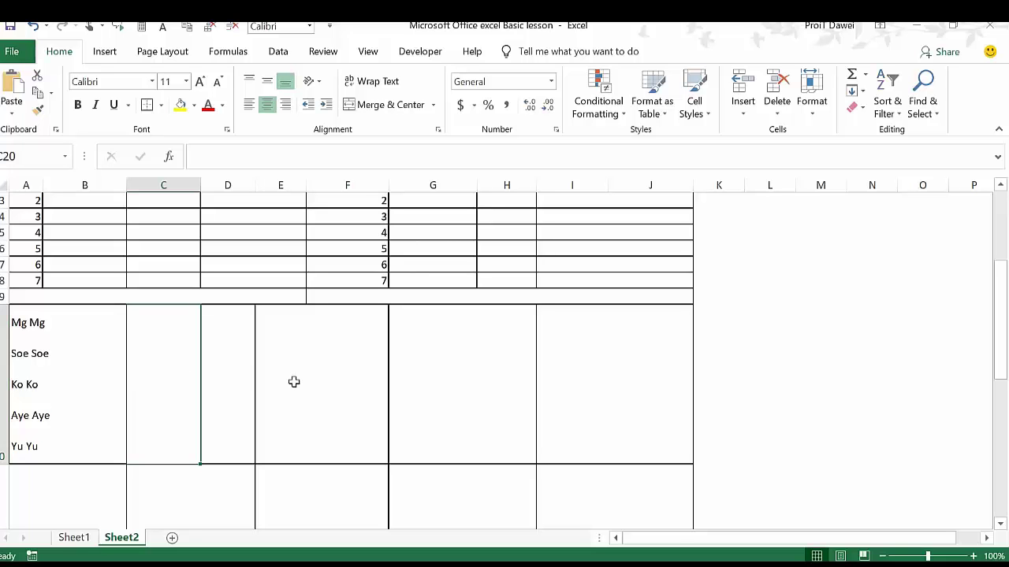
Step: Merge and center C20:D20, E20:F20, G20:H20 and I20:J20 as four paired cells
{"action": "left_click", "coordinate": [500, 371]}
{"action": "left_click", "coordinate": [170, 423]}
{"action": "left_click_drag", "start_coordinate": [167, 409], "coordinate": [214, 411]}
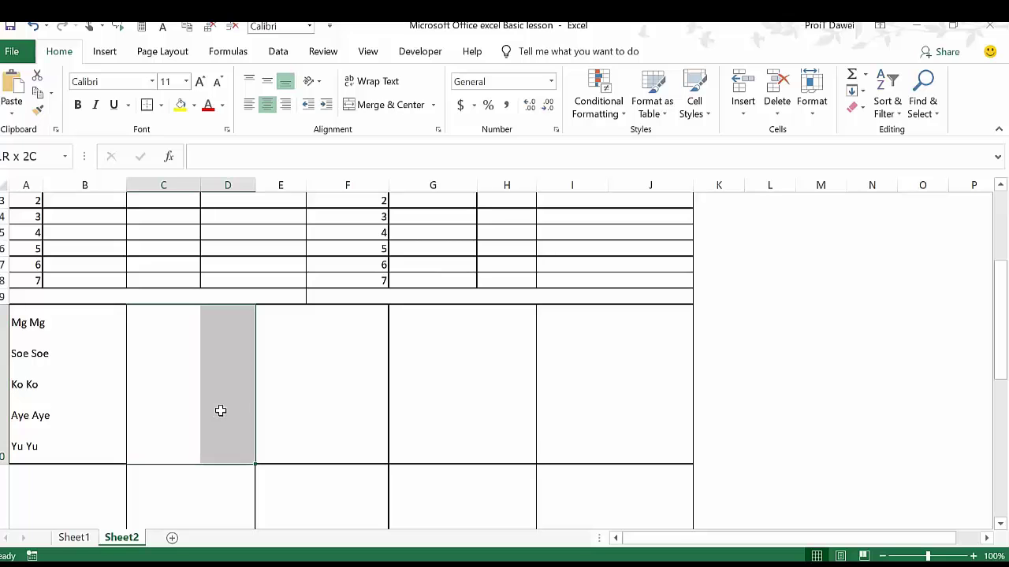
{"action": "left_click", "coordinate": [390, 105]}
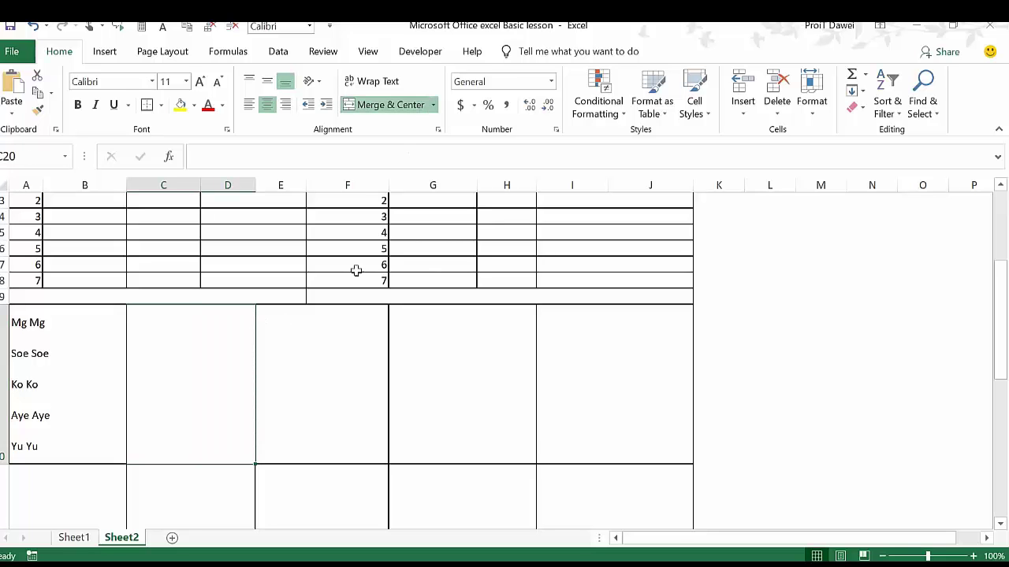
{"action": "left_click", "coordinate": [327, 343]}
{"action": "left_click_drag", "start_coordinate": [279, 351], "coordinate": [338, 370]}
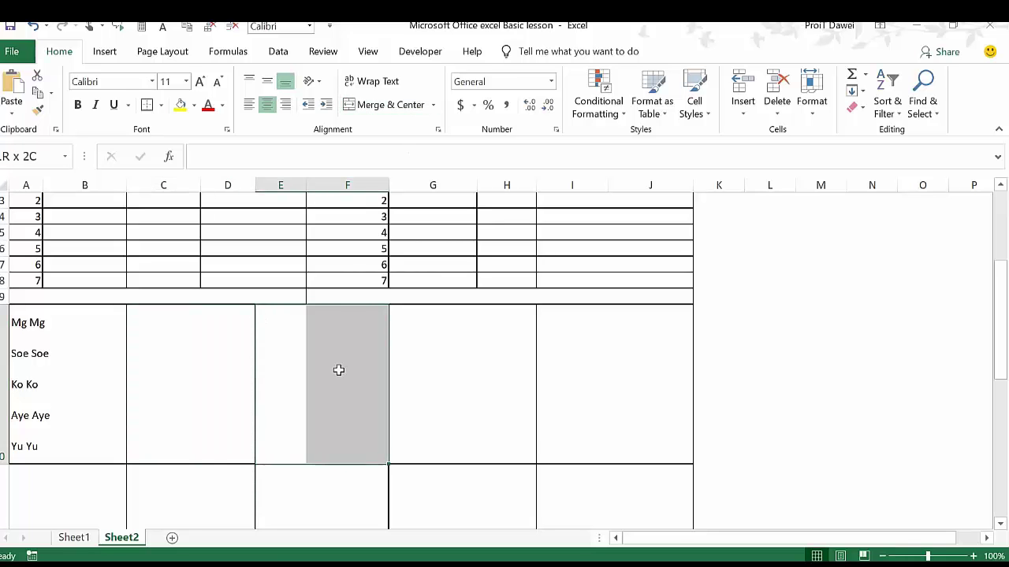
{"action": "left_click", "coordinate": [380, 113]}
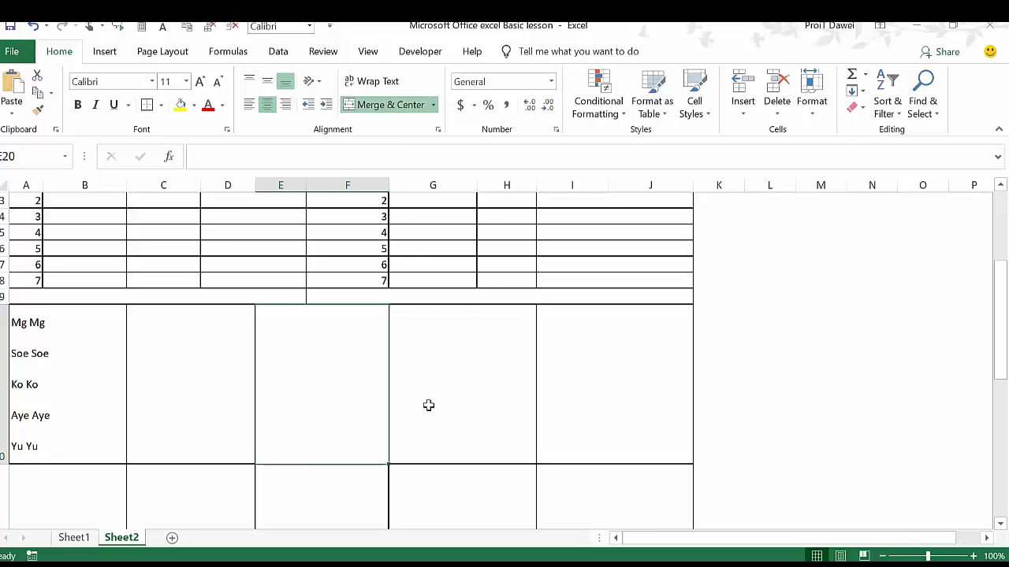
{"action": "left_click_drag", "start_coordinate": [412, 394], "coordinate": [491, 392]}
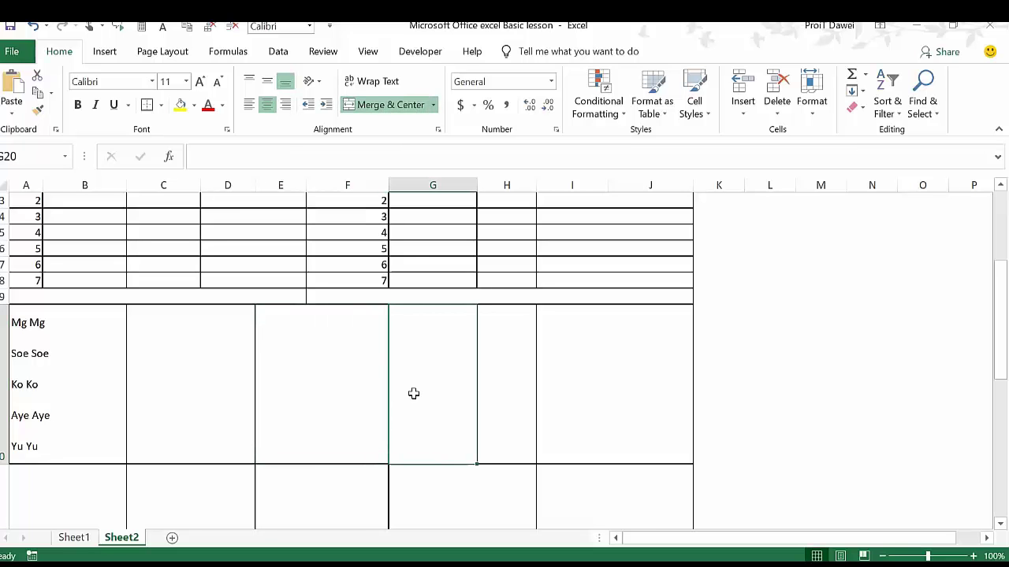
{"action": "left_click", "coordinate": [390, 105]}
{"action": "left_click_drag", "start_coordinate": [563, 367], "coordinate": [630, 375]}
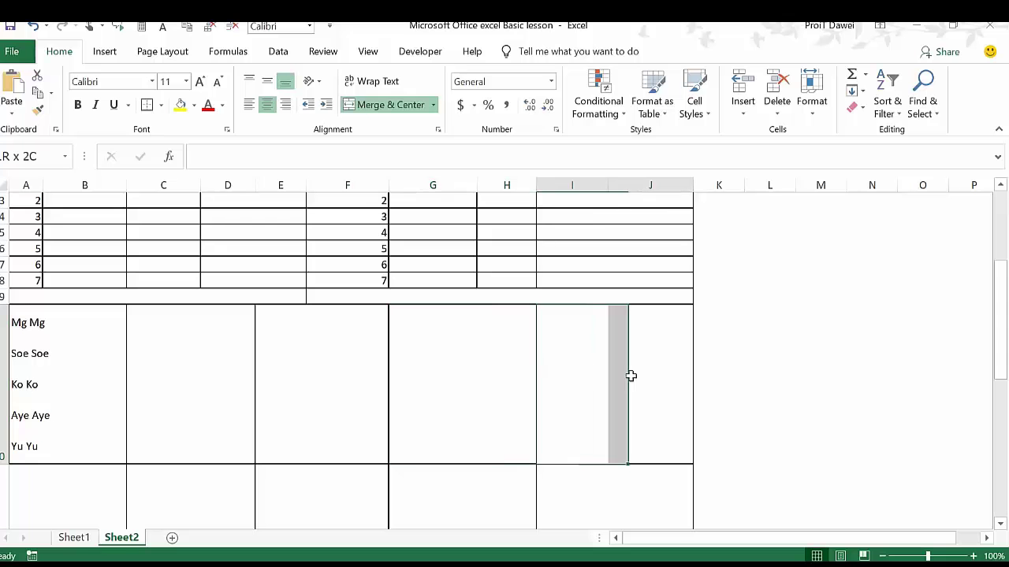
{"action": "left_click", "coordinate": [386, 104]}
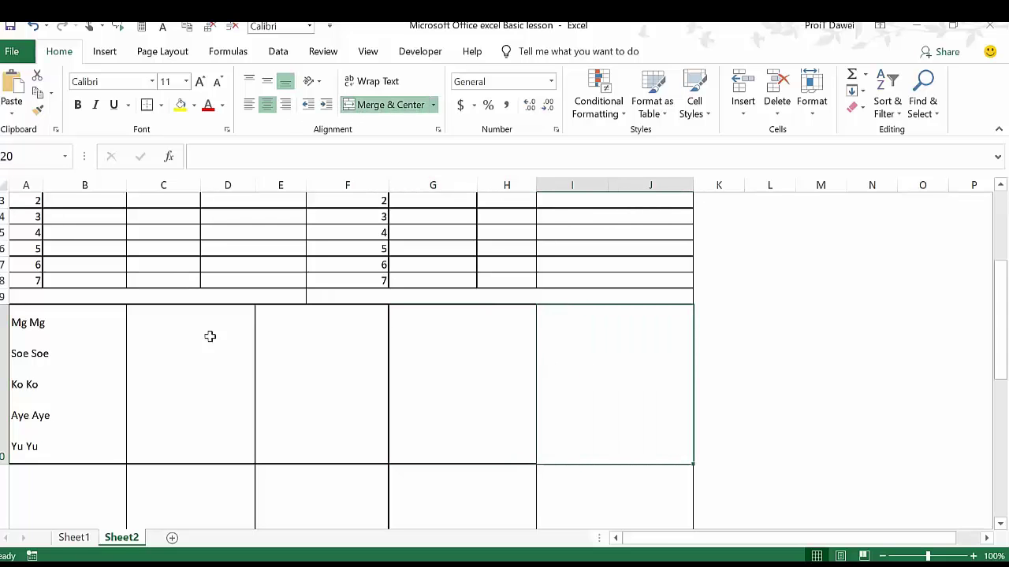
{"action": "scroll", "coordinate": [95, 476], "scroll_direction": "down", "scroll_amount": 1}
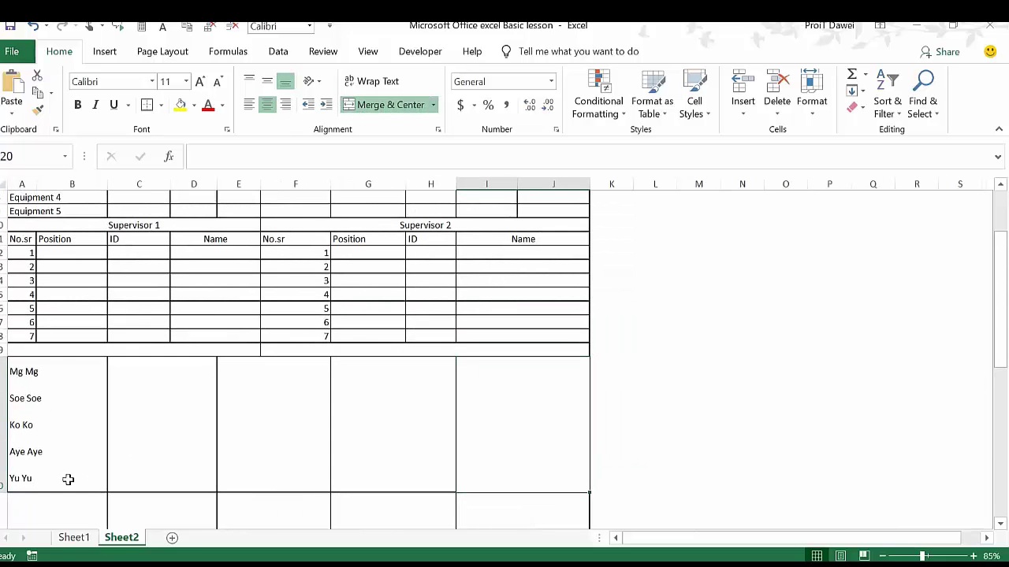
Step: Check the new merged cells C20:D20 and E20:F20 in row 20
{"action": "scroll", "coordinate": [69, 479], "scroll_direction": "up", "scroll_amount": 2}
{"action": "scroll", "coordinate": [69, 480], "scroll_direction": "up", "scroll_amount": 1}
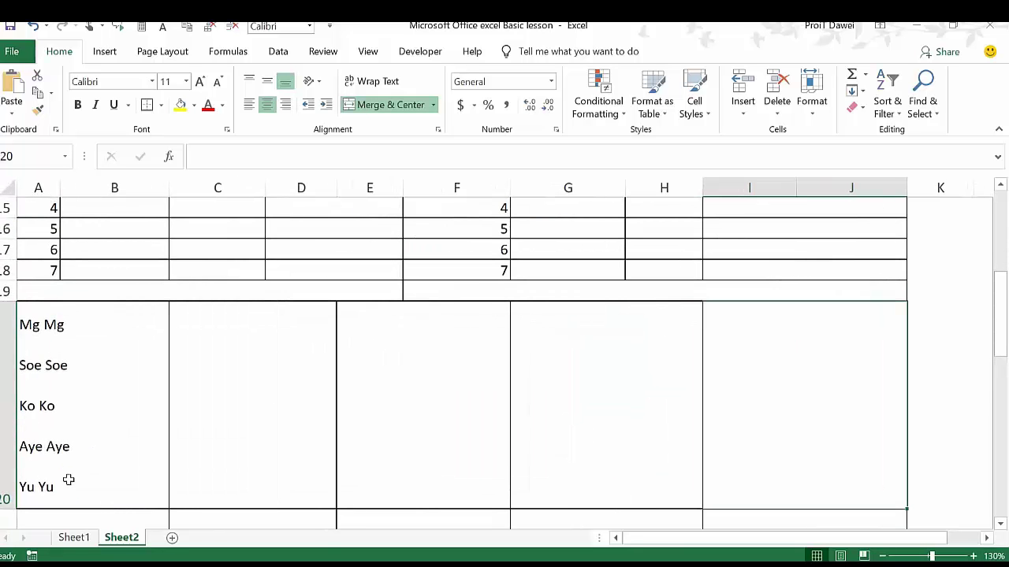
{"action": "scroll", "coordinate": [65, 481], "scroll_direction": "down", "scroll_amount": 1}
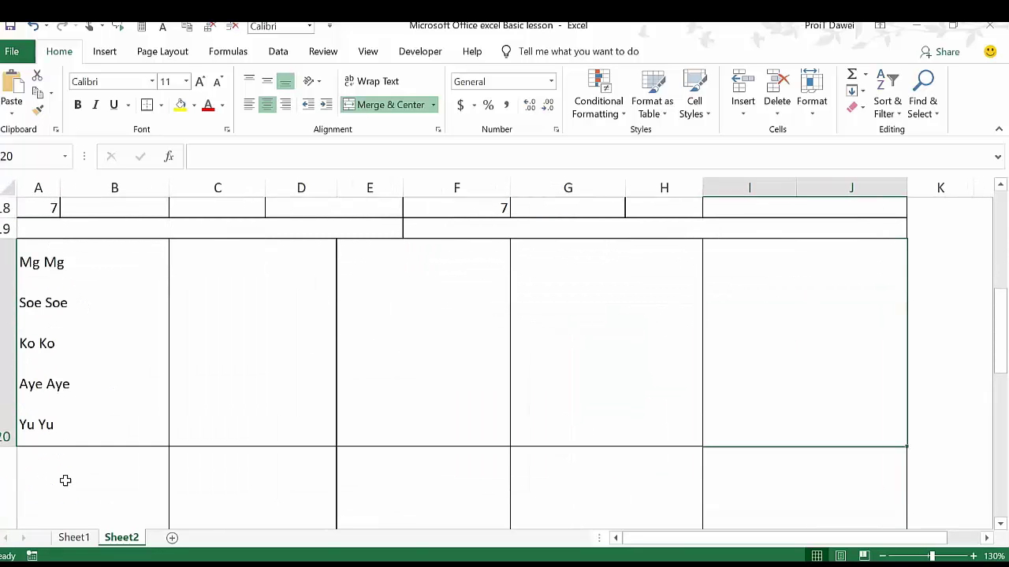
{"action": "left_click", "coordinate": [42, 478]}
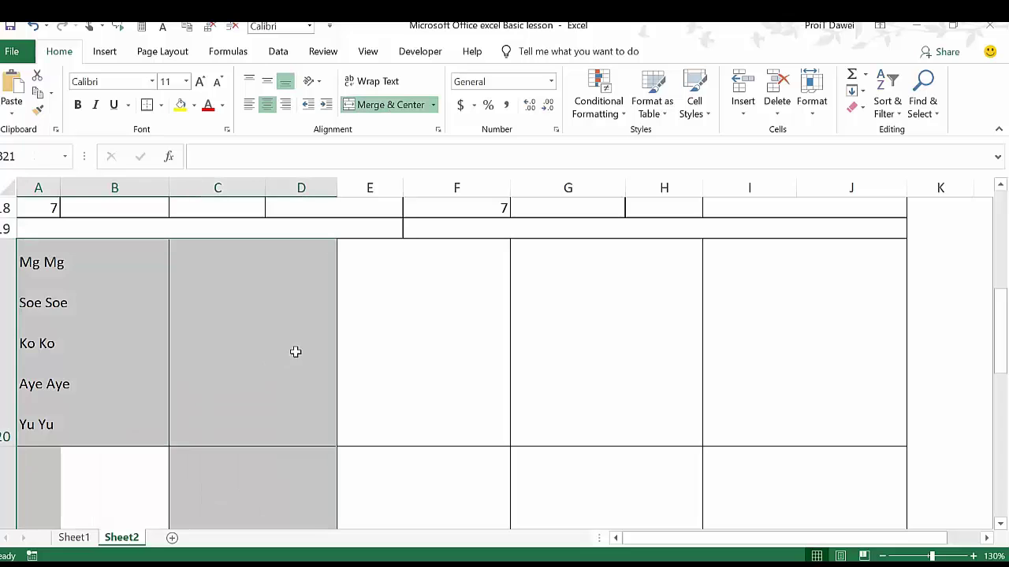
{"action": "left_click", "coordinate": [233, 389]}
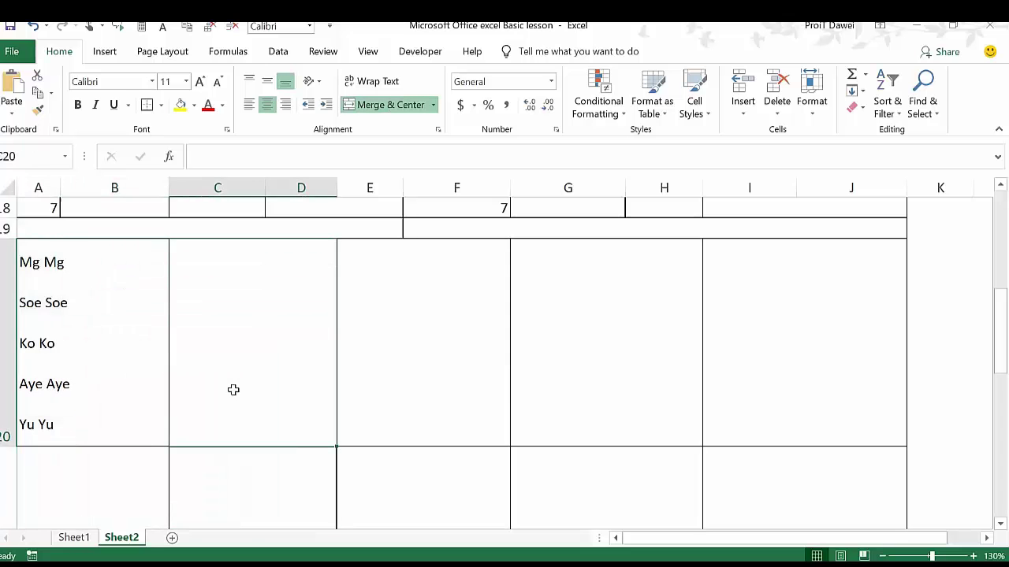
{"action": "left_click", "coordinate": [400, 349]}
{"action": "left_click", "coordinate": [207, 367]}
{"action": "left_click", "coordinate": [384, 360]}
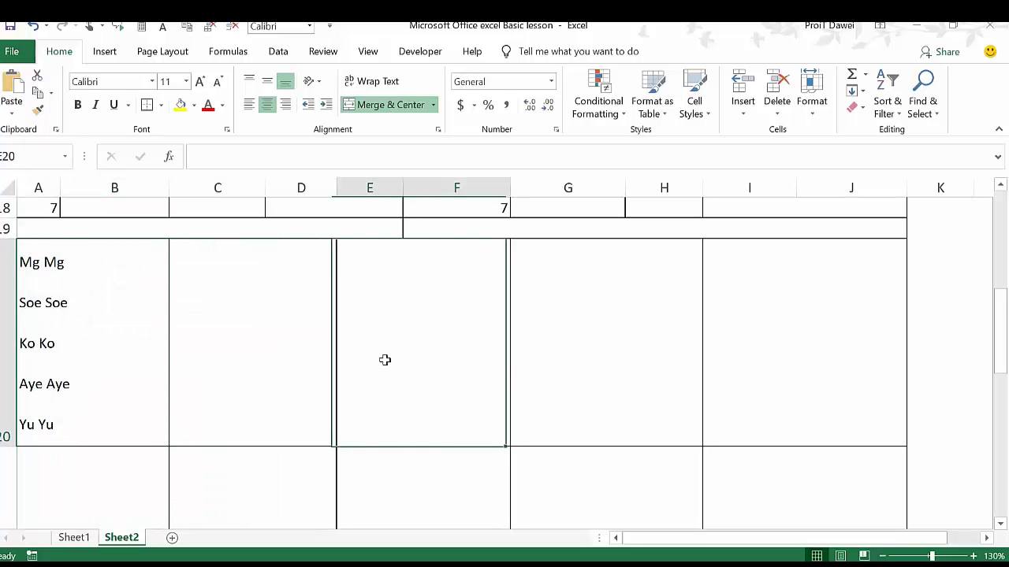
Step: Scroll to the top of the form and select the merged work name cell A2
{"action": "scroll", "coordinate": [385, 360], "scroll_direction": "up", "scroll_amount": 2}
{"action": "scroll", "coordinate": [384, 360], "scroll_direction": "down", "scroll_amount": 1}
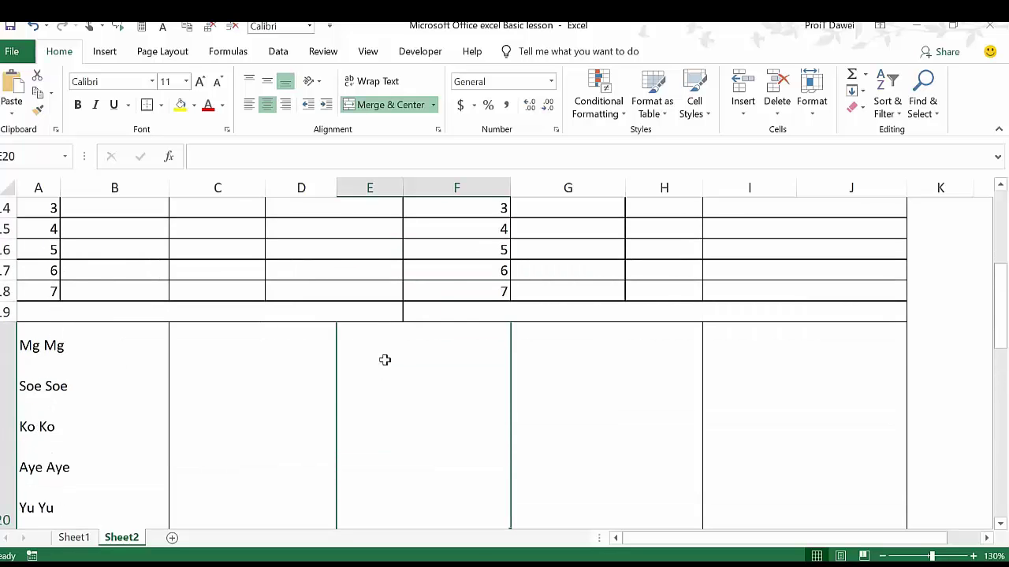
{"action": "scroll", "coordinate": [385, 360], "scroll_direction": "down", "scroll_amount": 1}
{"action": "scroll", "coordinate": [384, 360], "scroll_direction": "up", "scroll_amount": 1}
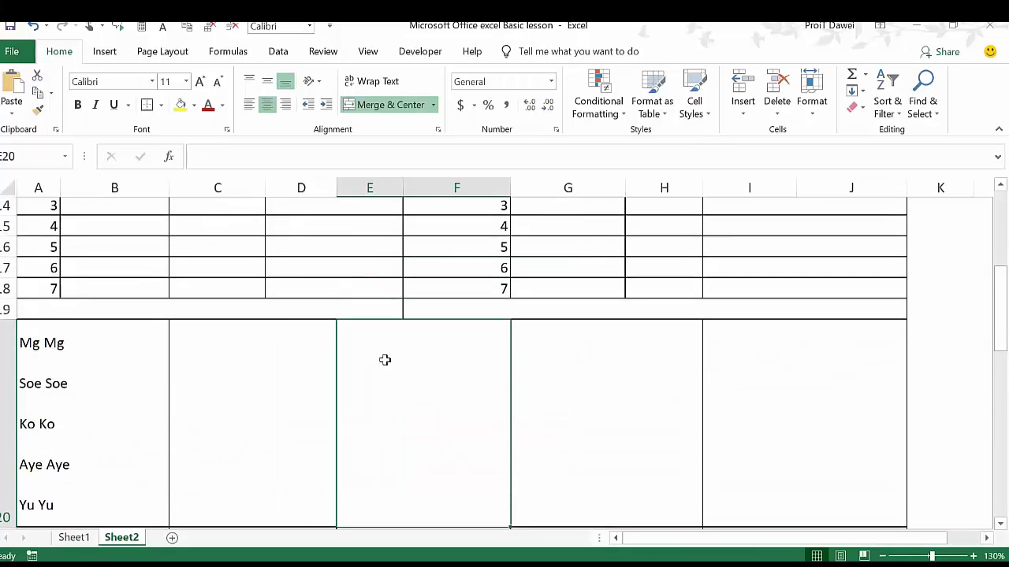
{"action": "scroll", "coordinate": [384, 360], "scroll_direction": "up", "scroll_amount": 4}
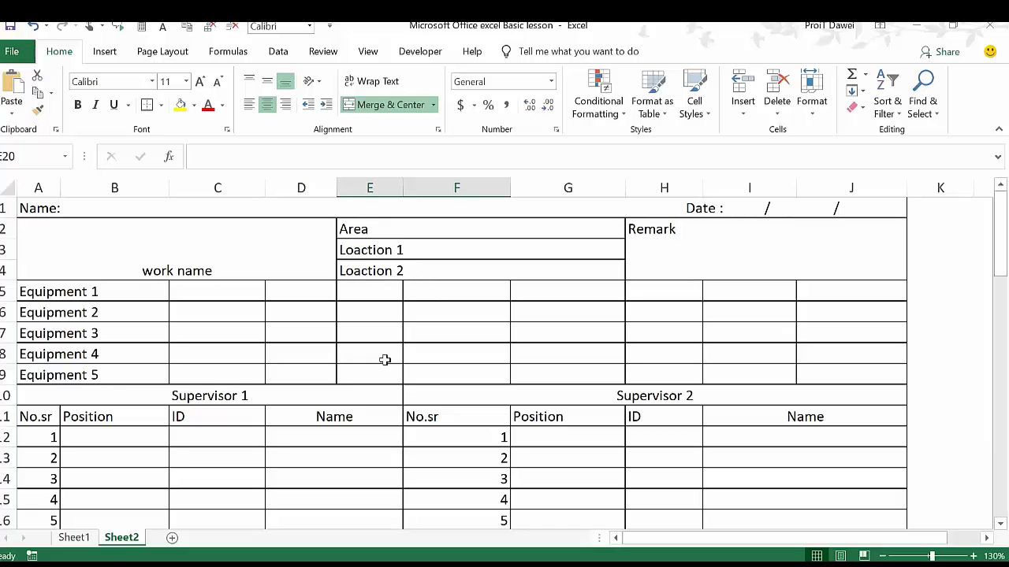
{"action": "scroll", "coordinate": [385, 360], "scroll_direction": "down", "scroll_amount": 1}
{"action": "scroll", "coordinate": [384, 360], "scroll_direction": "up", "scroll_amount": 1}
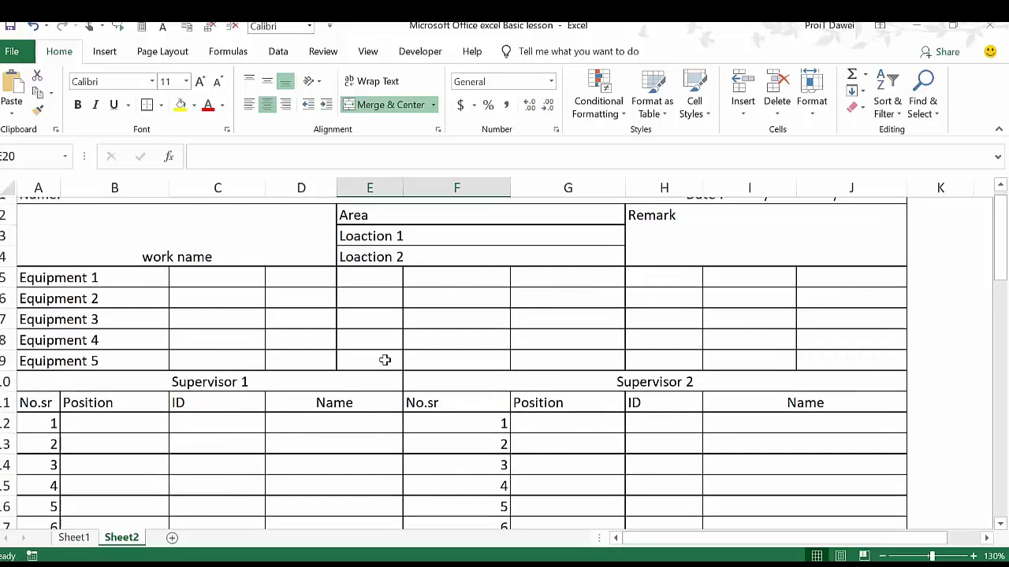
{"action": "left_click", "coordinate": [215, 274]}
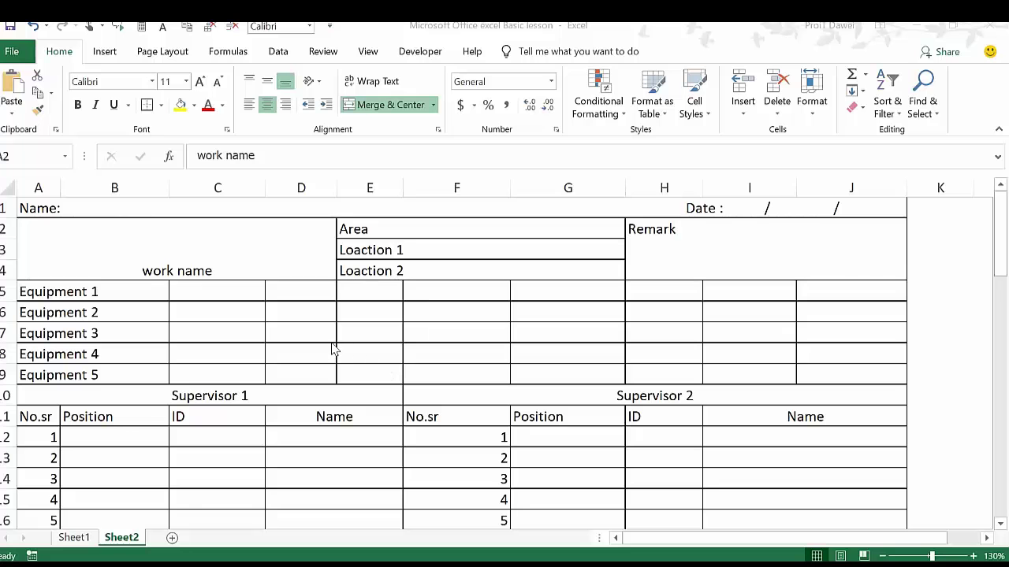
Step: Align the work name text in merged A2:D4 to the top-left with Align Left and Top Align
{"action": "left_click", "coordinate": [210, 245]}
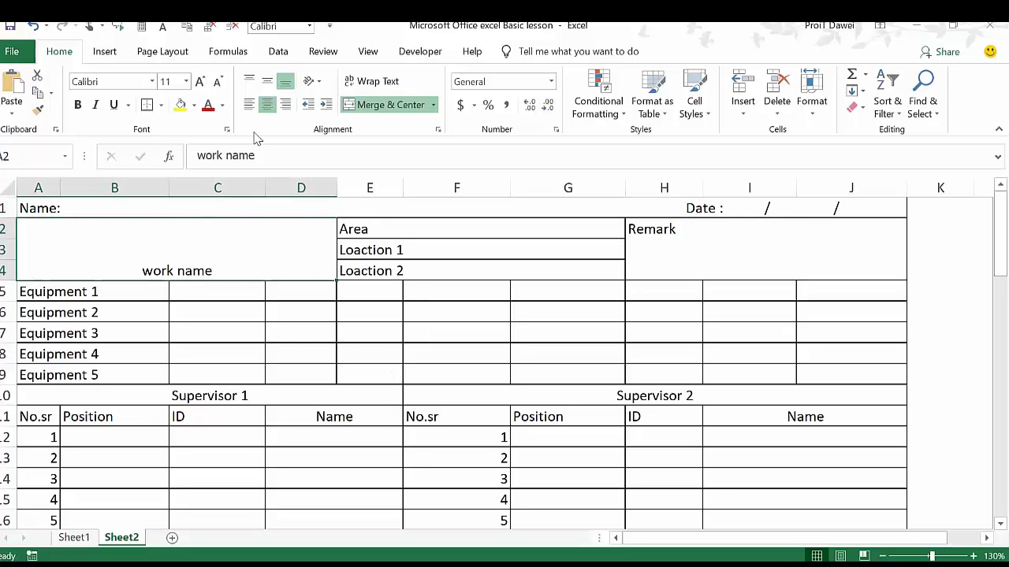
{"action": "left_click", "coordinate": [248, 104]}
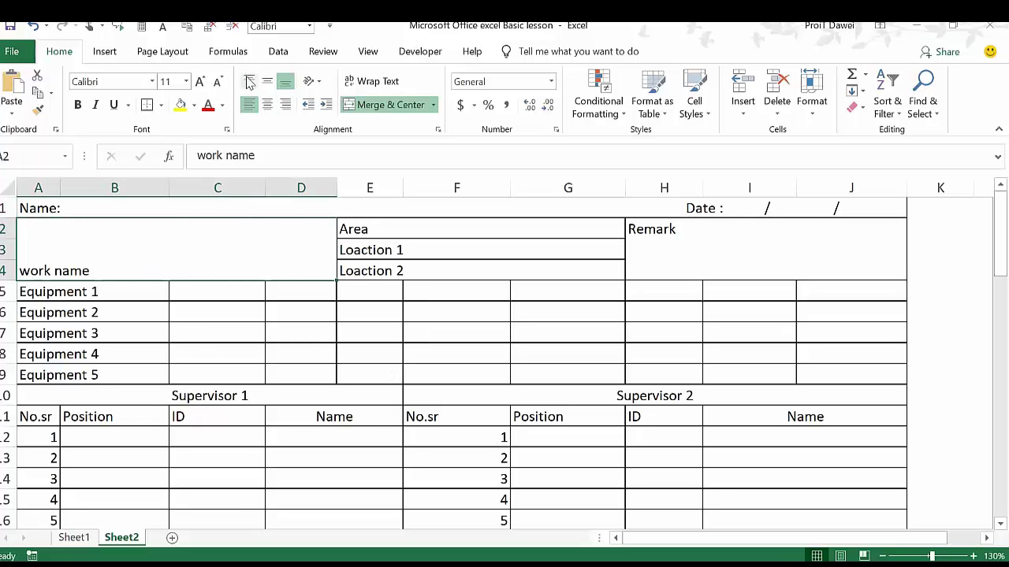
{"action": "left_click", "coordinate": [249, 82]}
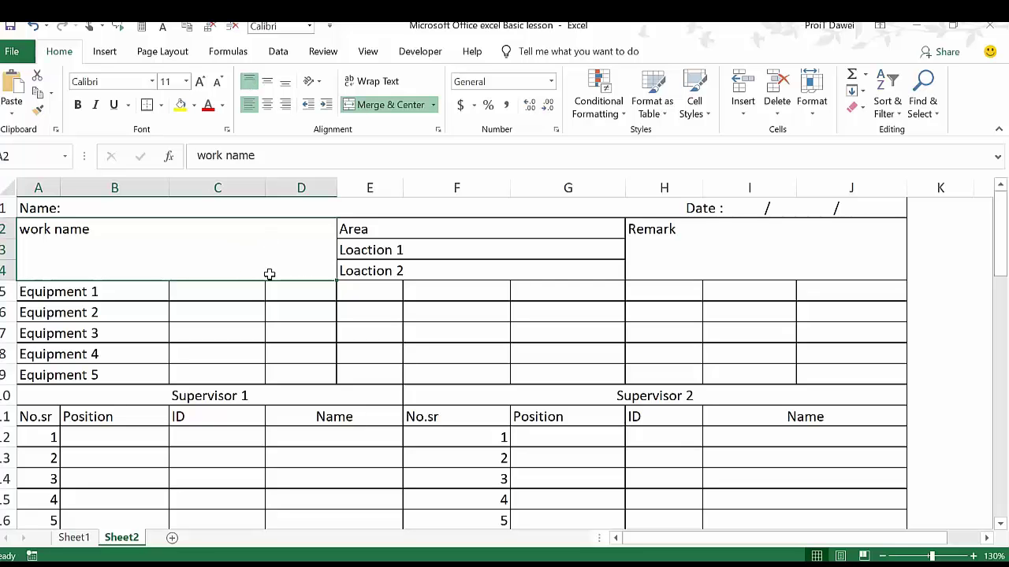
{"action": "scroll", "coordinate": [269, 274], "scroll_direction": "down", "scroll_amount": 1}
{"action": "scroll", "coordinate": [270, 275], "scroll_direction": "down", "scroll_amount": 2}
{"action": "scroll", "coordinate": [270, 274], "scroll_direction": "down", "scroll_amount": 1}
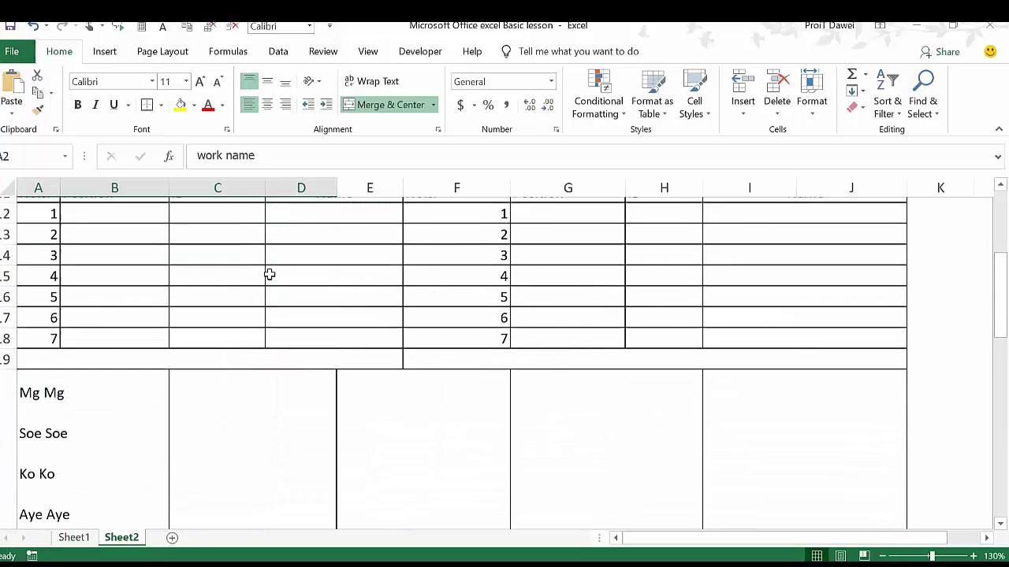
{"action": "scroll", "coordinate": [269, 274], "scroll_direction": "up", "scroll_amount": 4}
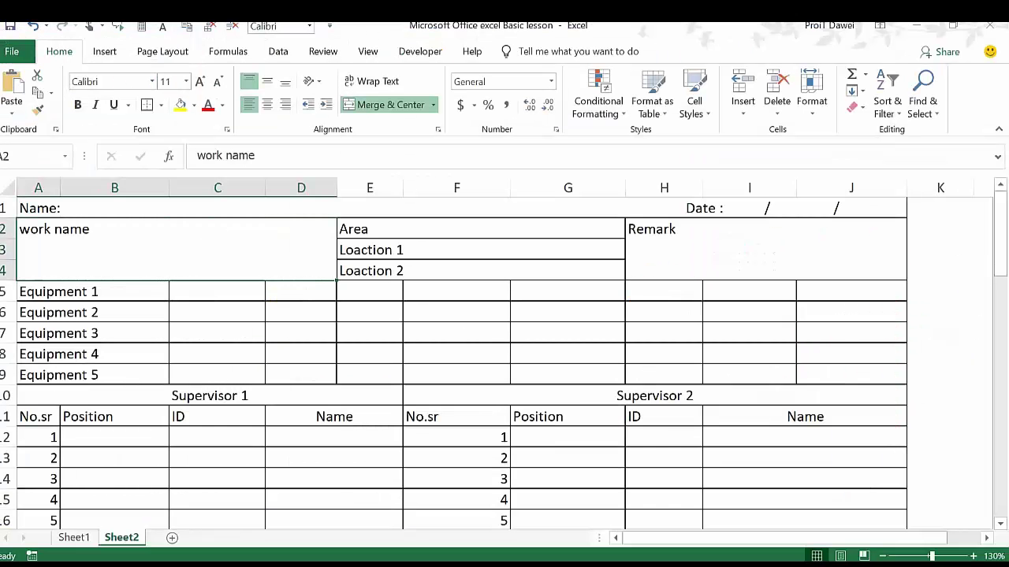
Step: Enter 'Proit Computer' in the merged cell E20
{"action": "scroll", "coordinate": [331, 315], "scroll_direction": "down", "scroll_amount": 2}
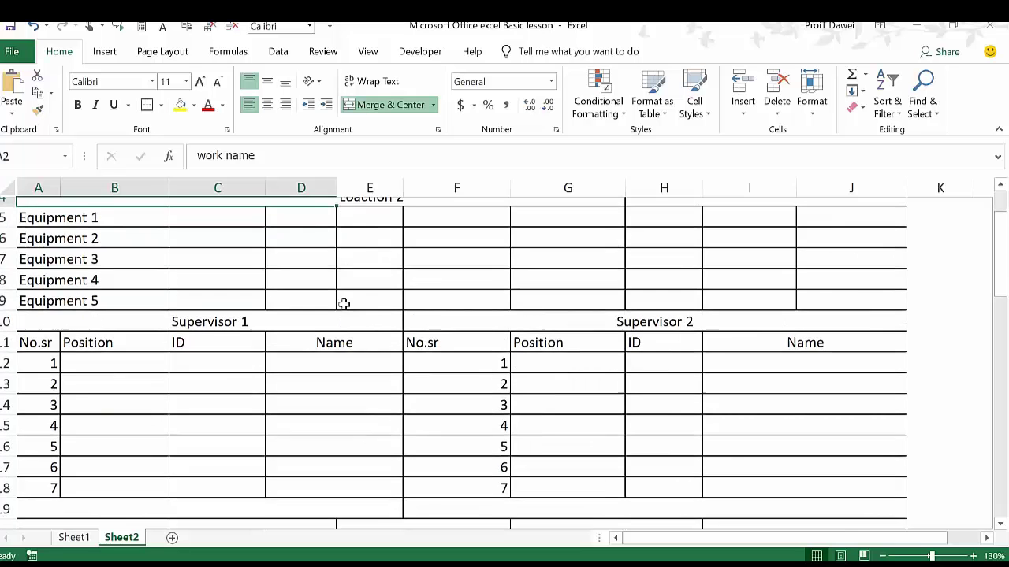
{"action": "scroll", "coordinate": [342, 309], "scroll_direction": "down", "scroll_amount": 2}
{"action": "scroll", "coordinate": [341, 309], "scroll_direction": "down", "scroll_amount": 1}
{"action": "left_click", "coordinate": [392, 398]}
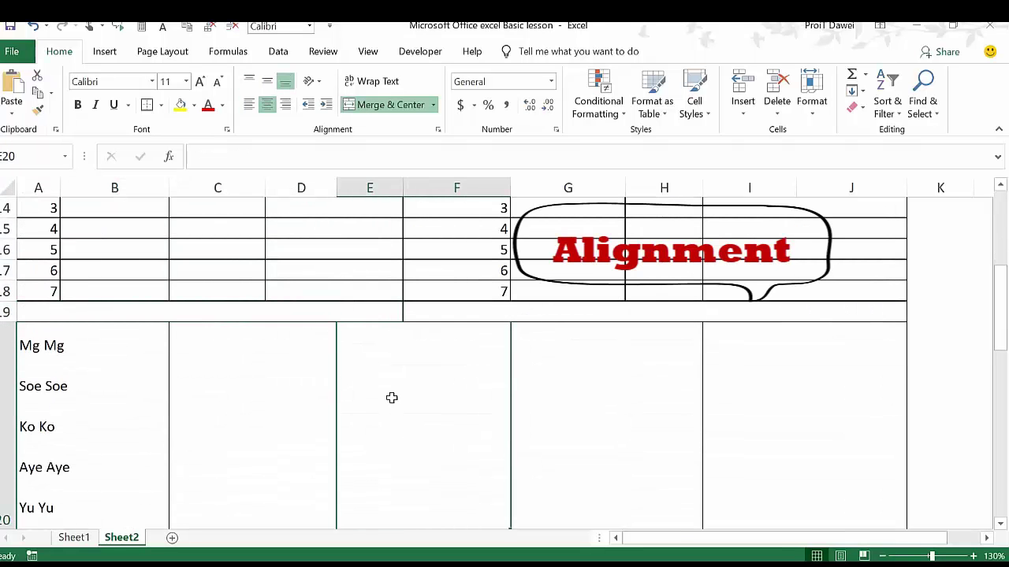
{"action": "scroll", "coordinate": [391, 398], "scroll_direction": "down", "scroll_amount": 1}
{"action": "type", "text": "P"}
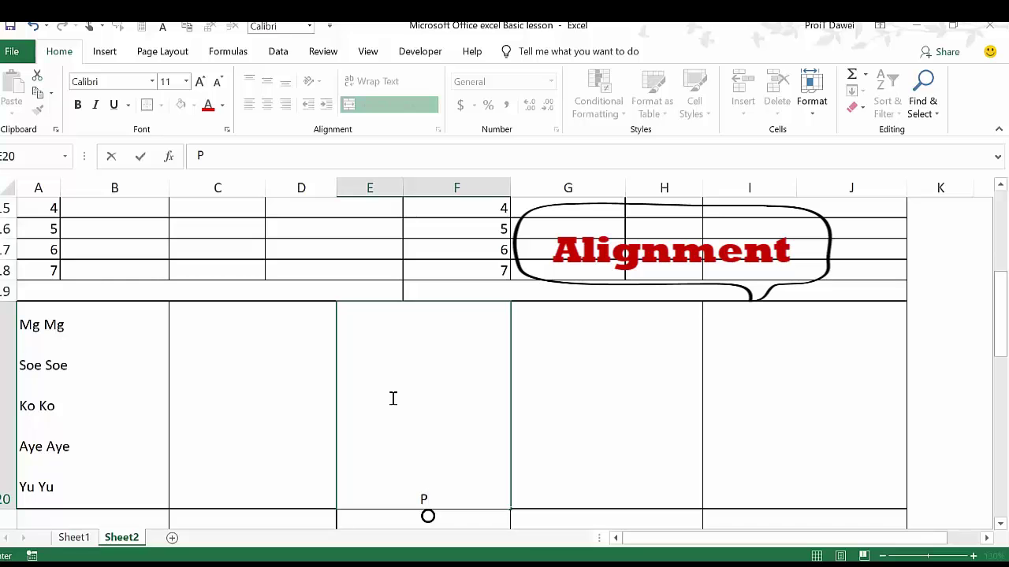
{"action": "type", "text": "roit "}
{"action": "type", "text": "Compute"}
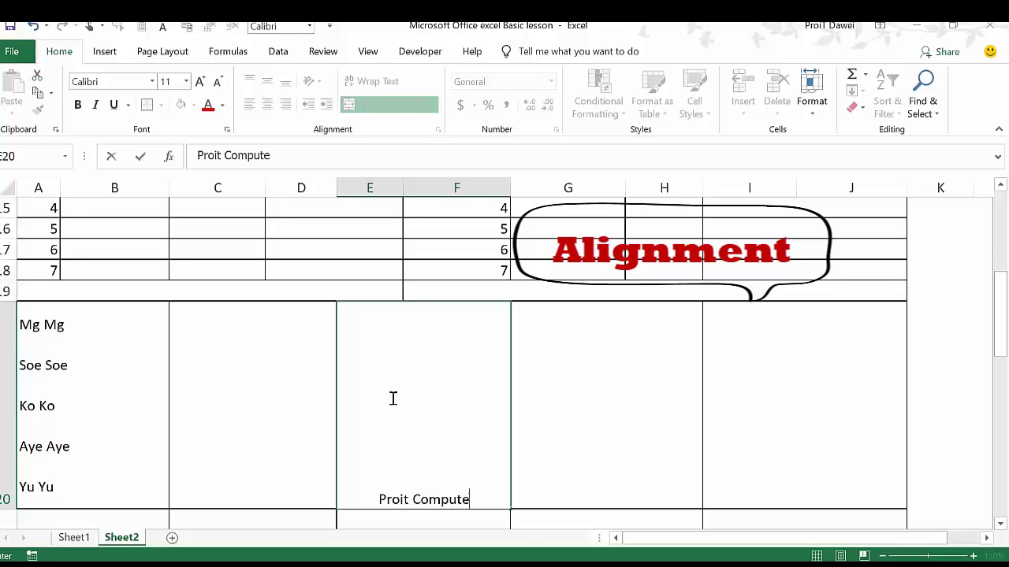
{"action": "type", "text": "r"}
{"action": "left_click", "coordinate": [574, 413]}
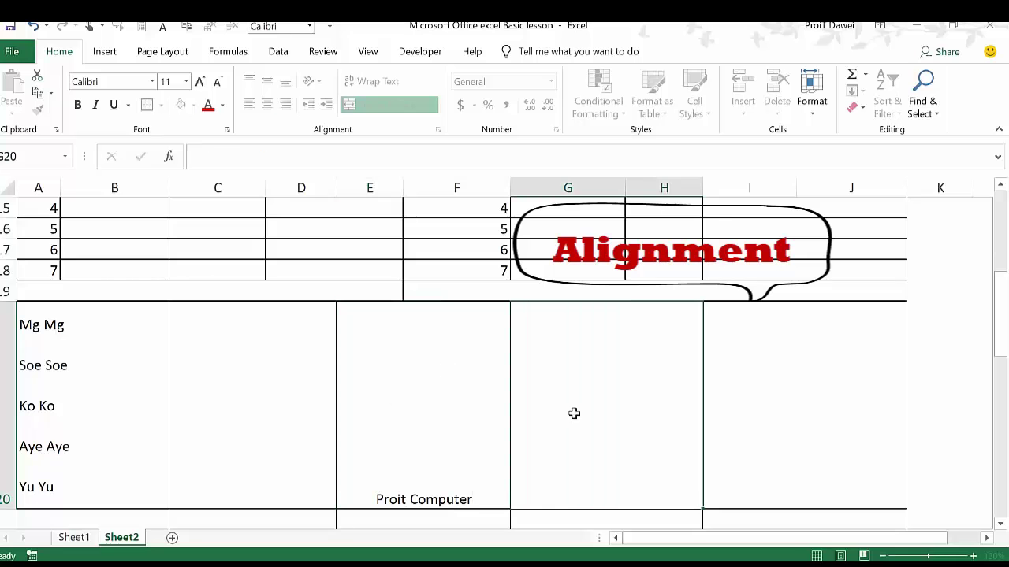
Step: Edit E20 with backspaces to shorten the entry to 'Proit'
{"action": "left_click", "coordinate": [407, 459]}
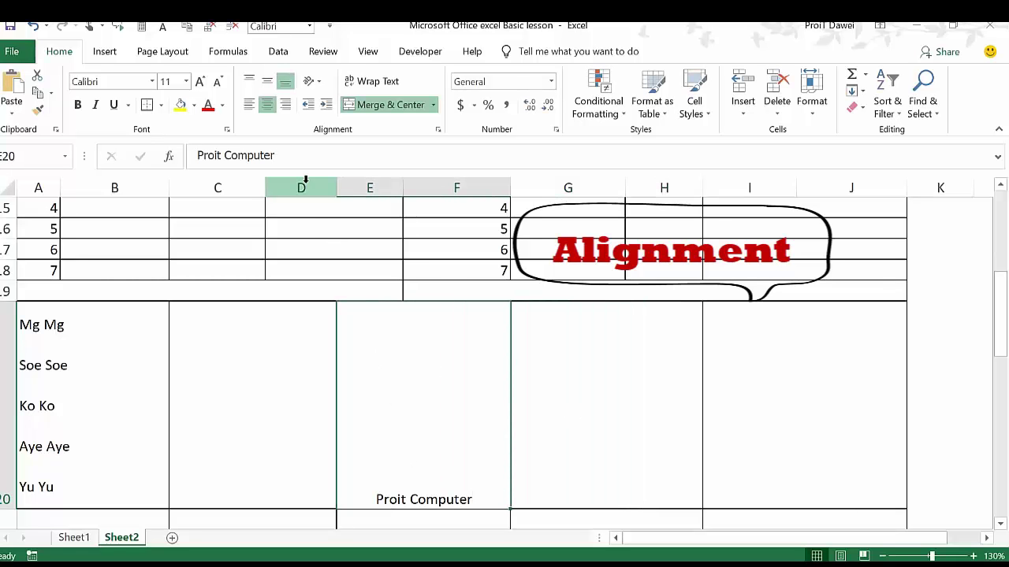
{"action": "double_click", "coordinate": [479, 499]}
{"action": "key", "text": "BackSpace"}
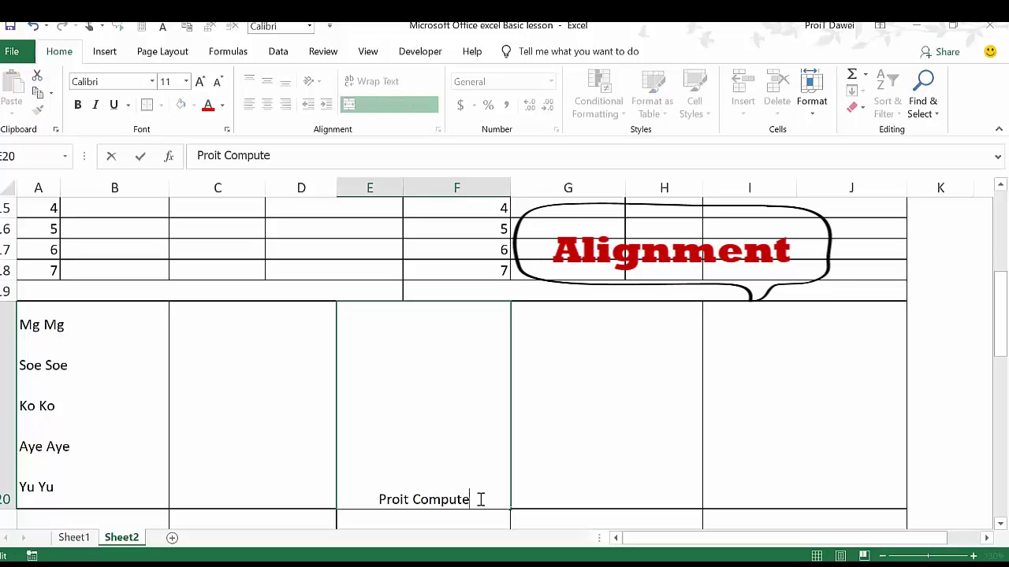
{"action": "key", "text": "BackSpace"}
{"action": "key", "text": "BackSpace"}
{"action": "key", "text": "BackSpace"}
{"action": "key", "text": "BackSpace"}
{"action": "key", "text": "BackSpace"}
{"action": "key", "text": "BackSpace"}
{"action": "key", "text": "BackSpace"}
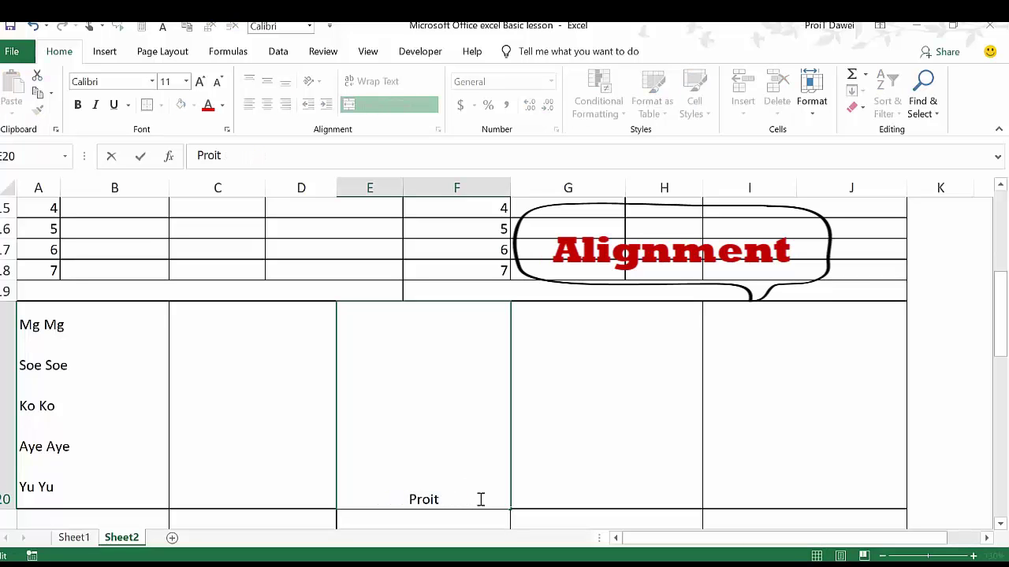
{"action": "key", "text": "BackSpace"}
{"action": "left_click", "coordinate": [567, 454]}
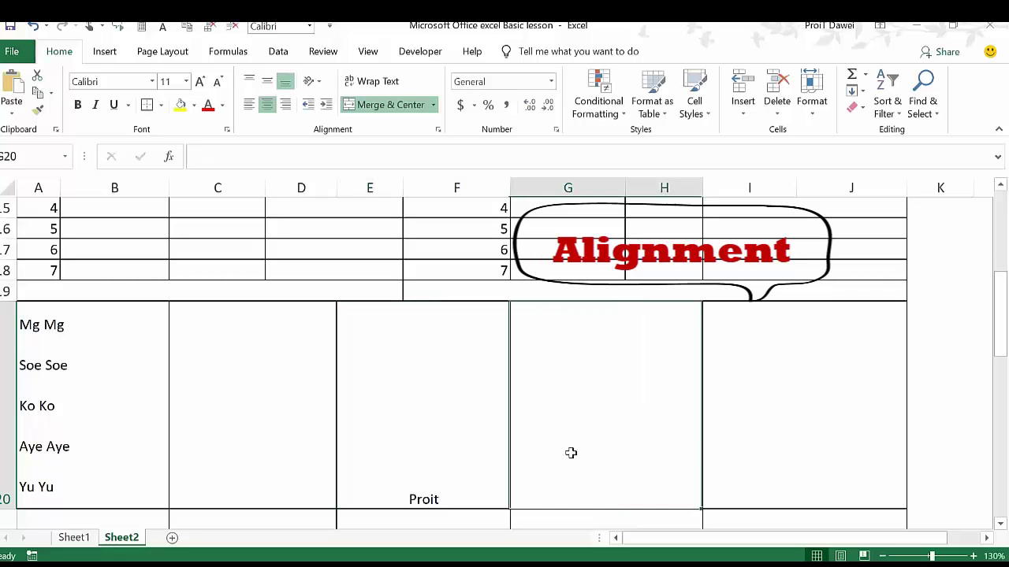
{"action": "left_click", "coordinate": [435, 472]}
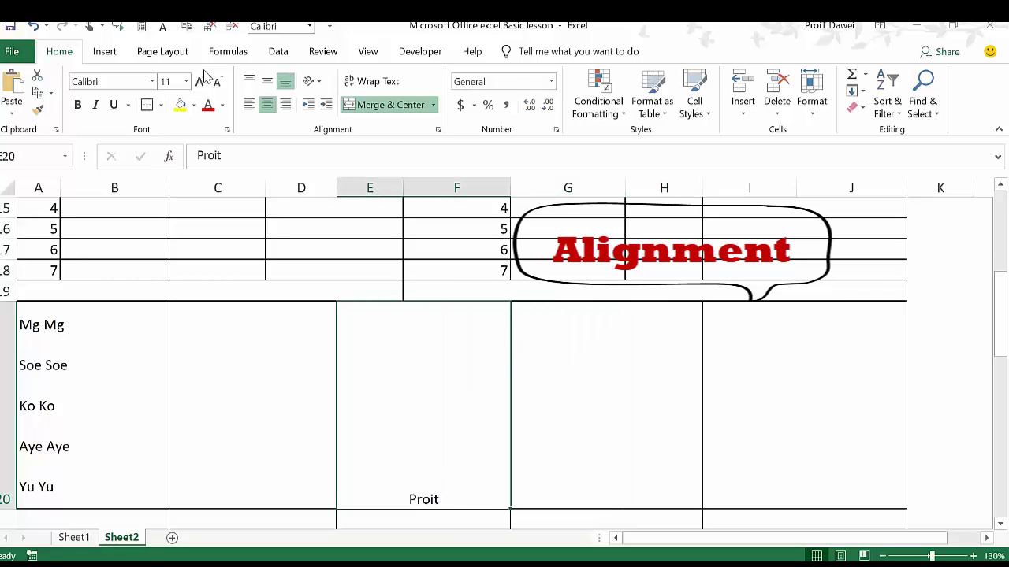
Step: Try Top, Middle, Bottom and Left, Center, Right alignments on Proit in E20
{"action": "left_click", "coordinate": [249, 82]}
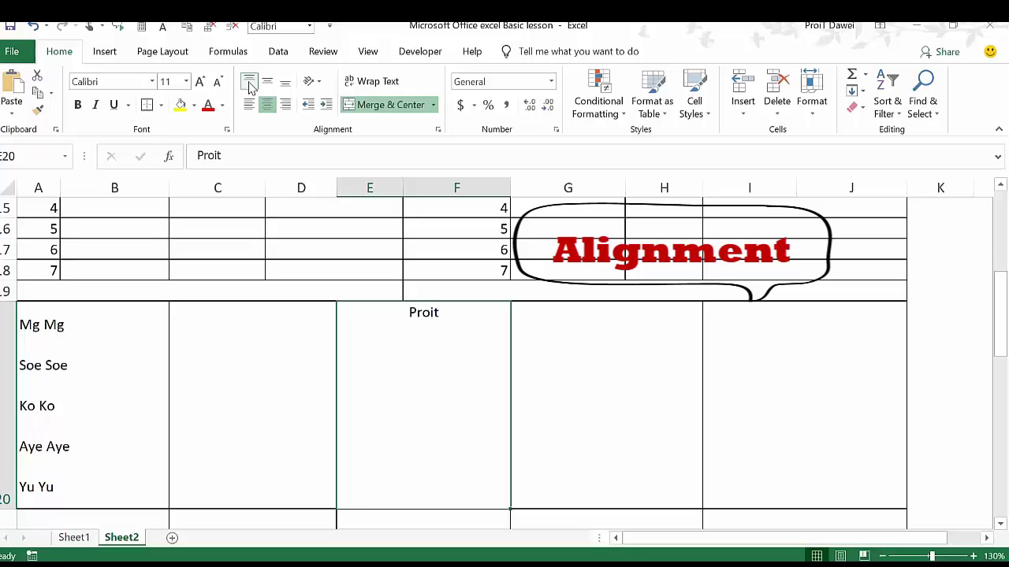
{"action": "left_click", "coordinate": [266, 84]}
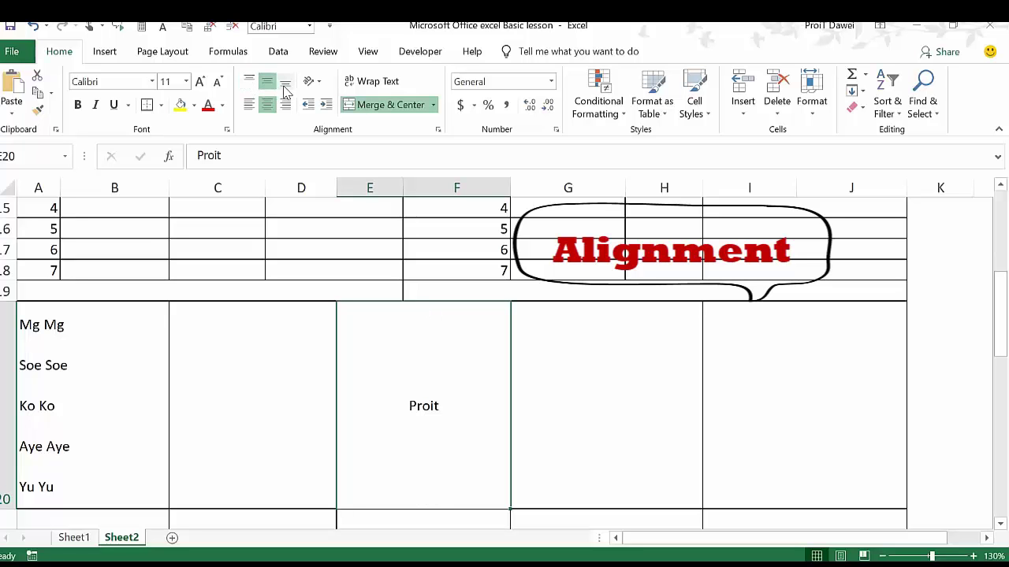
{"action": "left_click", "coordinate": [285, 86]}
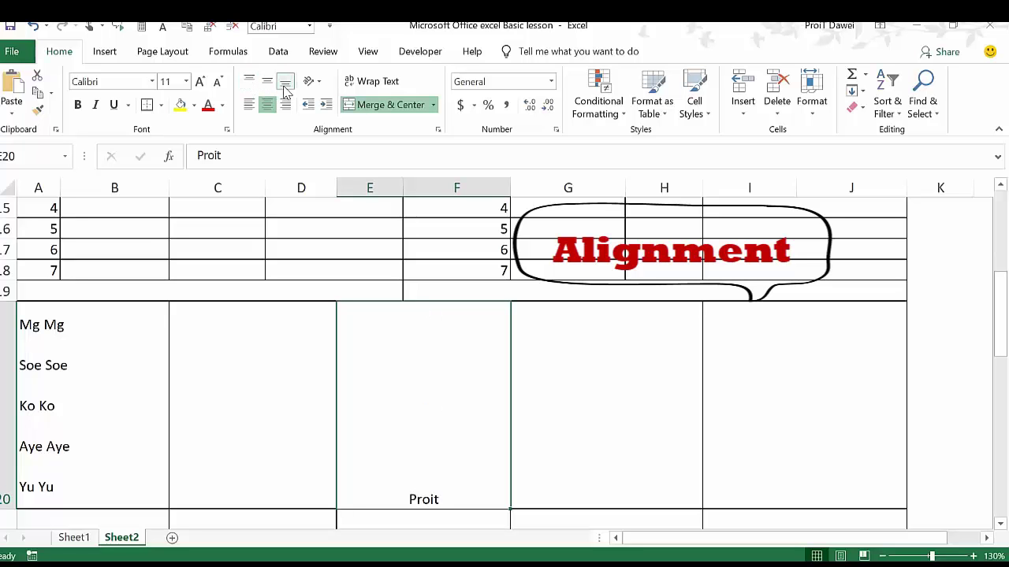
{"action": "left_click", "coordinate": [248, 104]}
{"action": "left_click", "coordinate": [267, 105]}
{"action": "left_click", "coordinate": [284, 107]}
{"action": "left_click", "coordinate": [268, 108]}
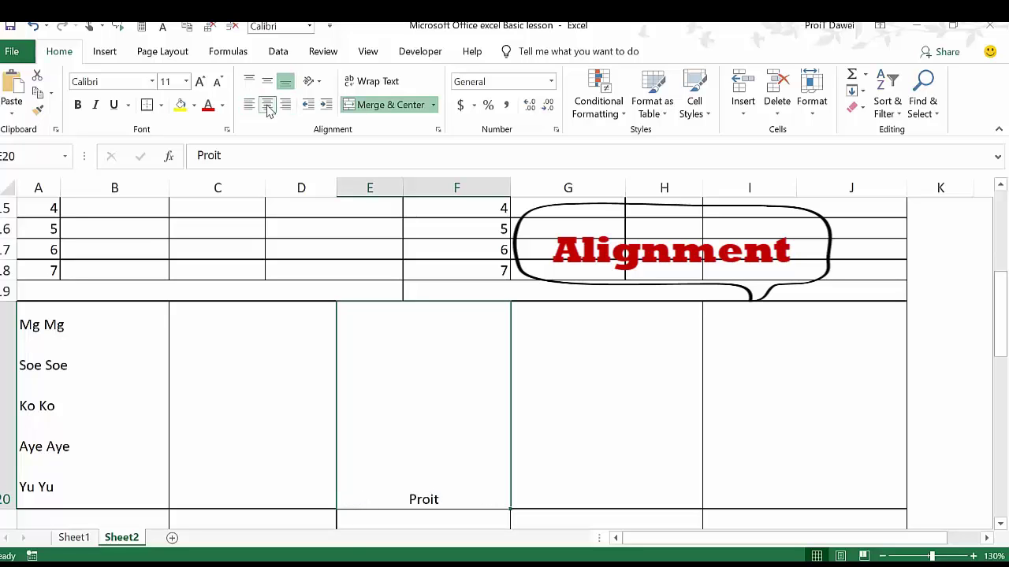
{"action": "left_click", "coordinate": [267, 82]}
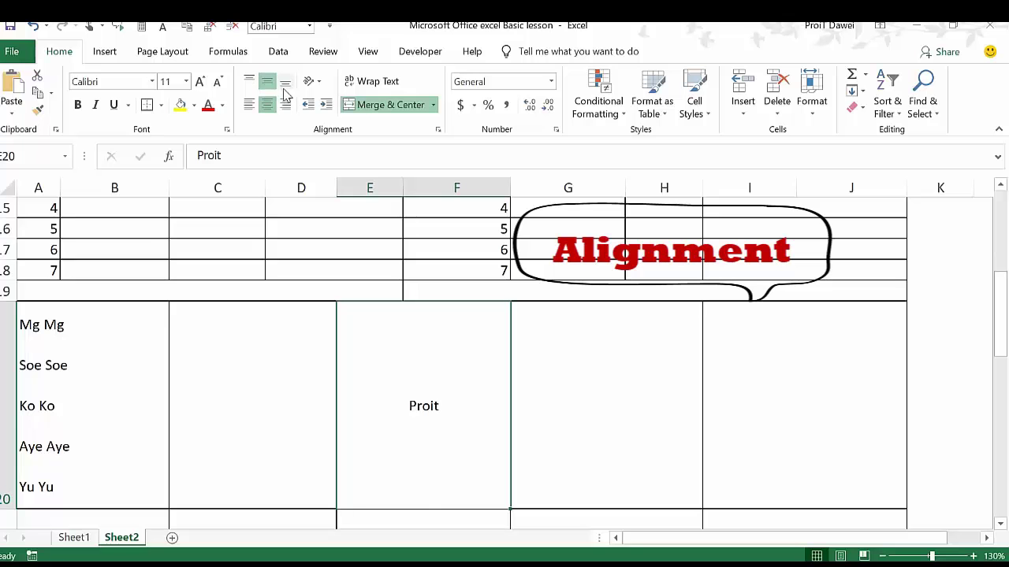
{"action": "left_click", "coordinate": [285, 84]}
{"action": "left_click", "coordinate": [285, 104]}
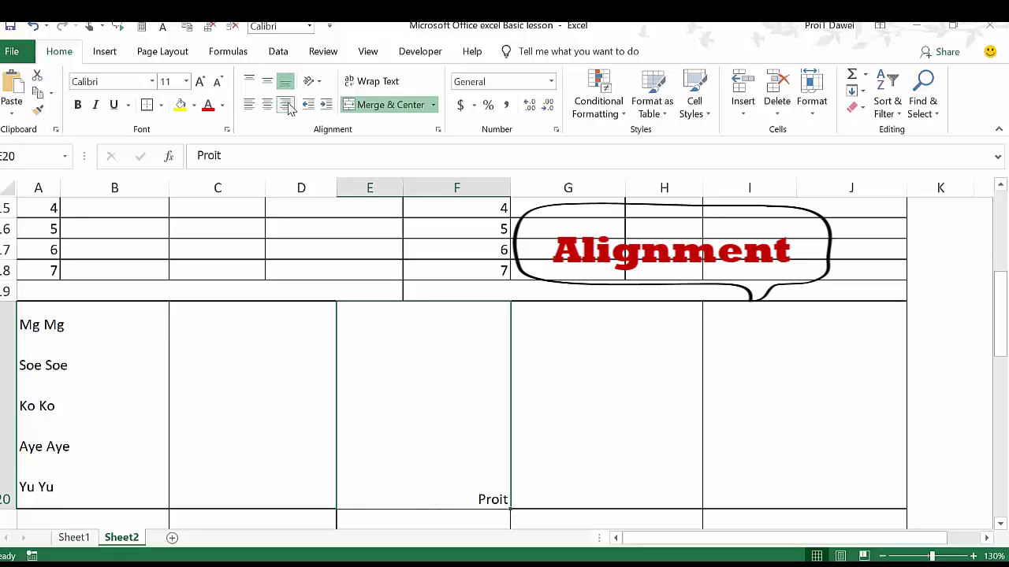
Step: Cycle the alignments again, ending with Proit at Center and Middle Align
{"action": "left_click", "coordinate": [269, 84]}
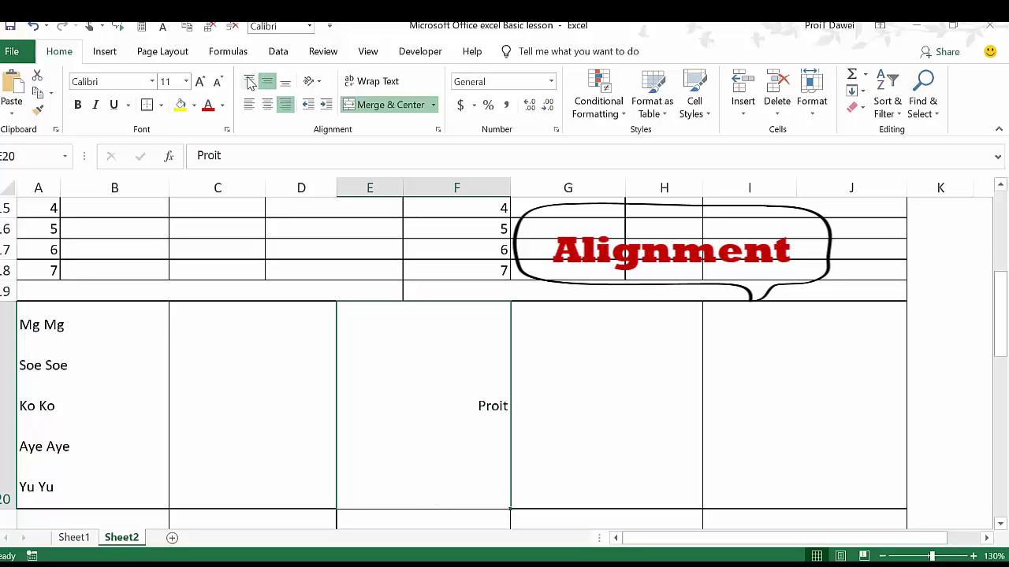
{"action": "left_click", "coordinate": [249, 84]}
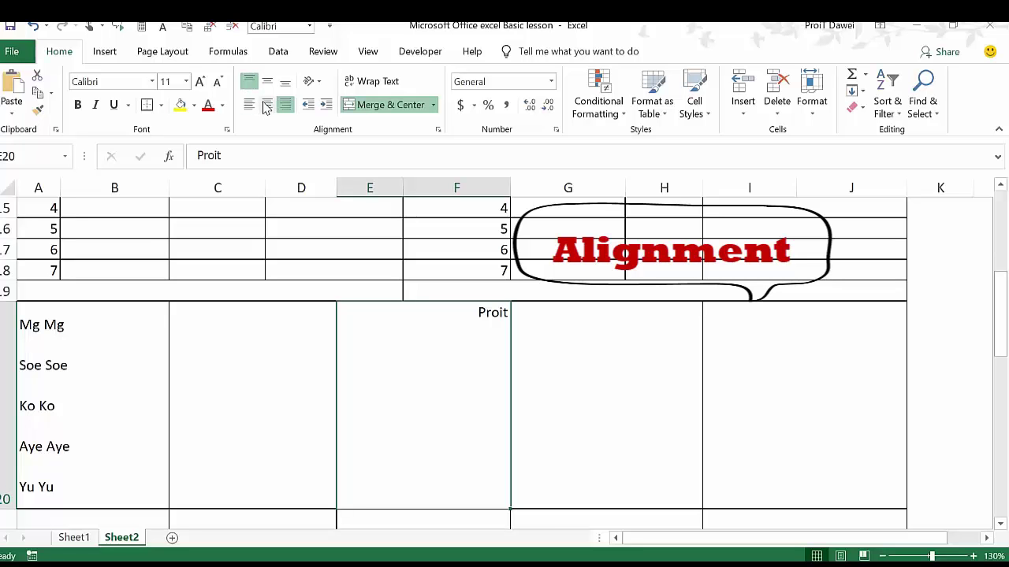
{"action": "left_click", "coordinate": [267, 105]}
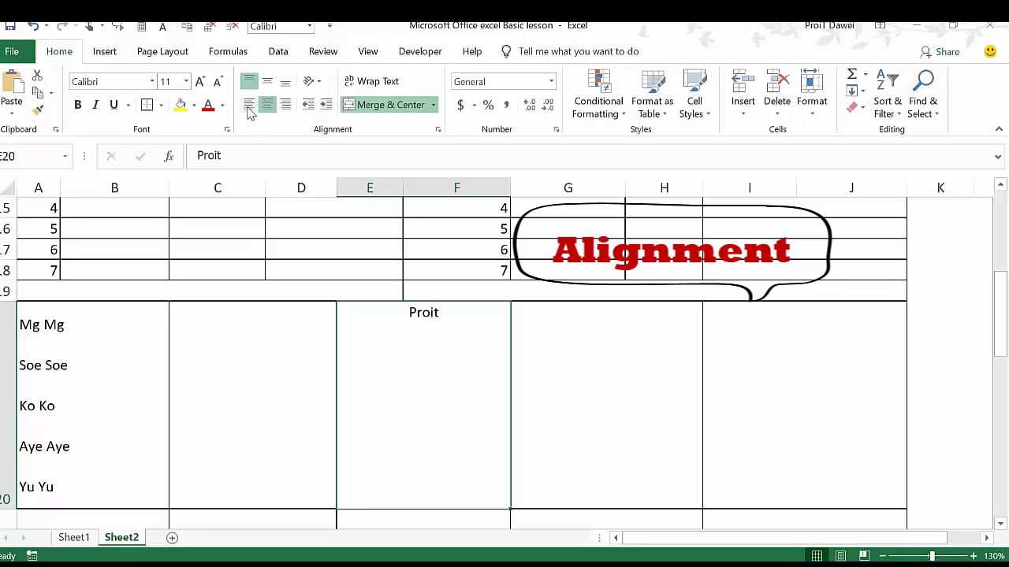
{"action": "left_click", "coordinate": [248, 107]}
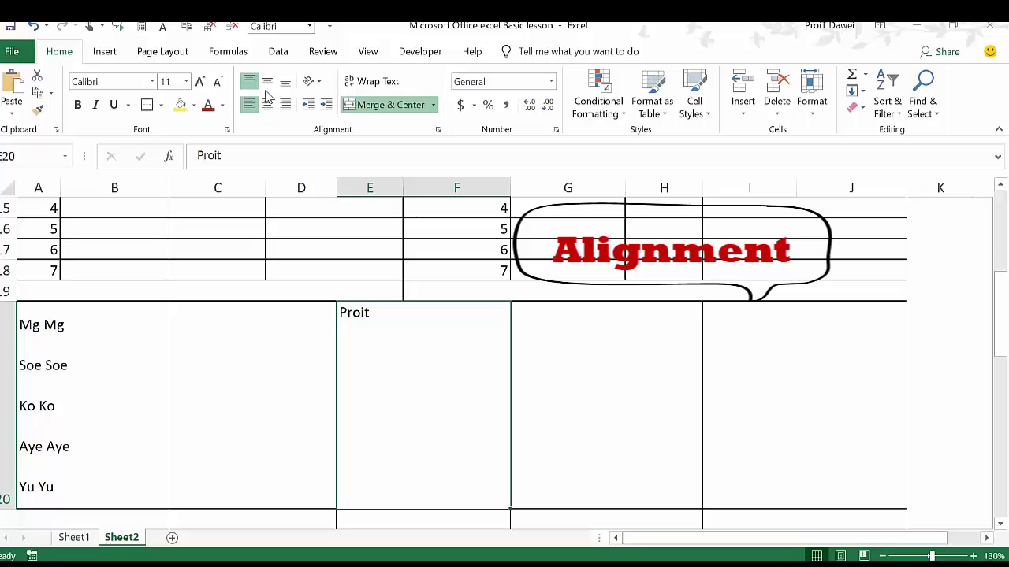
{"action": "left_click", "coordinate": [268, 82]}
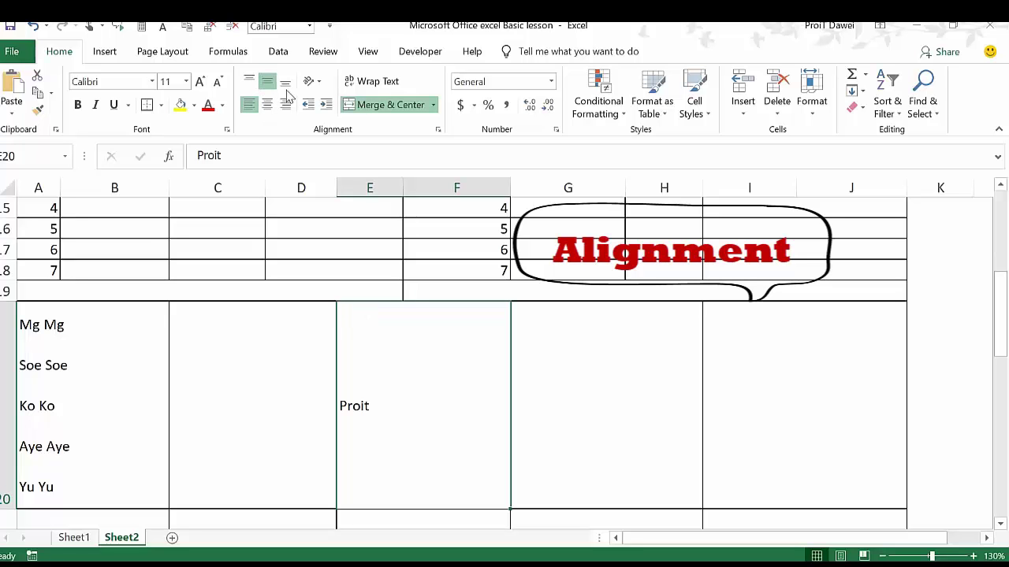
{"action": "left_click", "coordinate": [285, 82]}
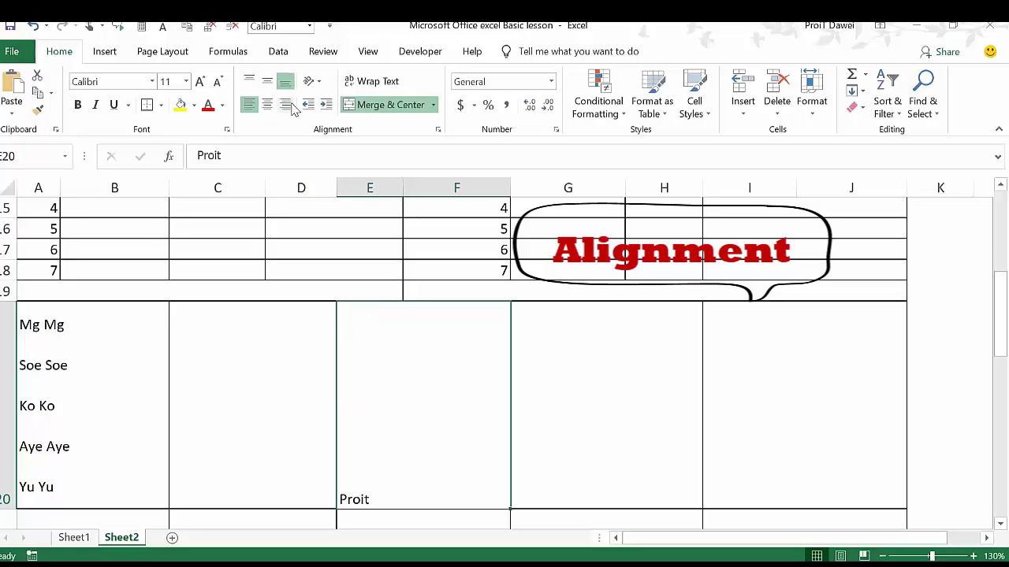
{"action": "left_click", "coordinate": [267, 106]}
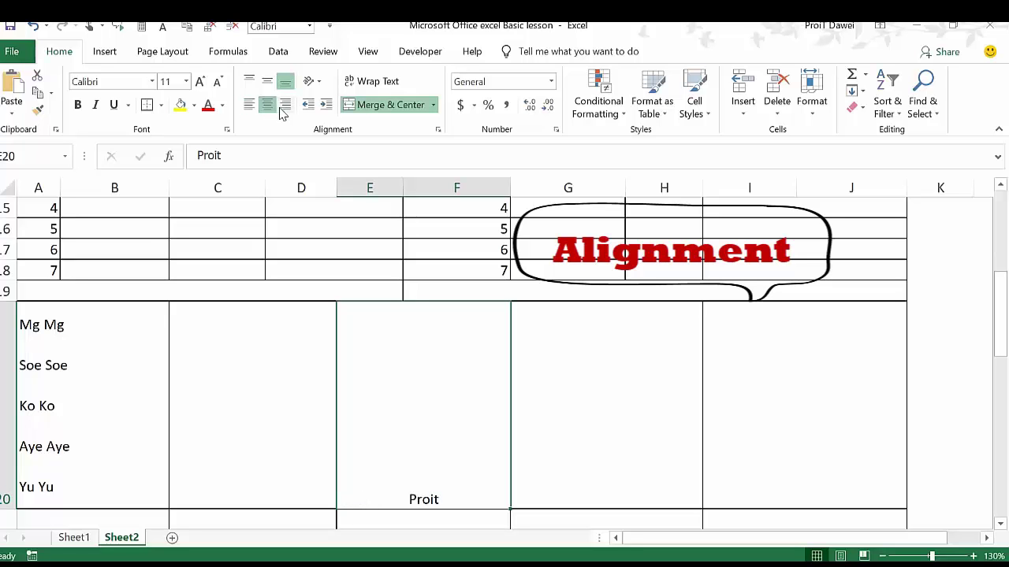
{"action": "left_click", "coordinate": [284, 108]}
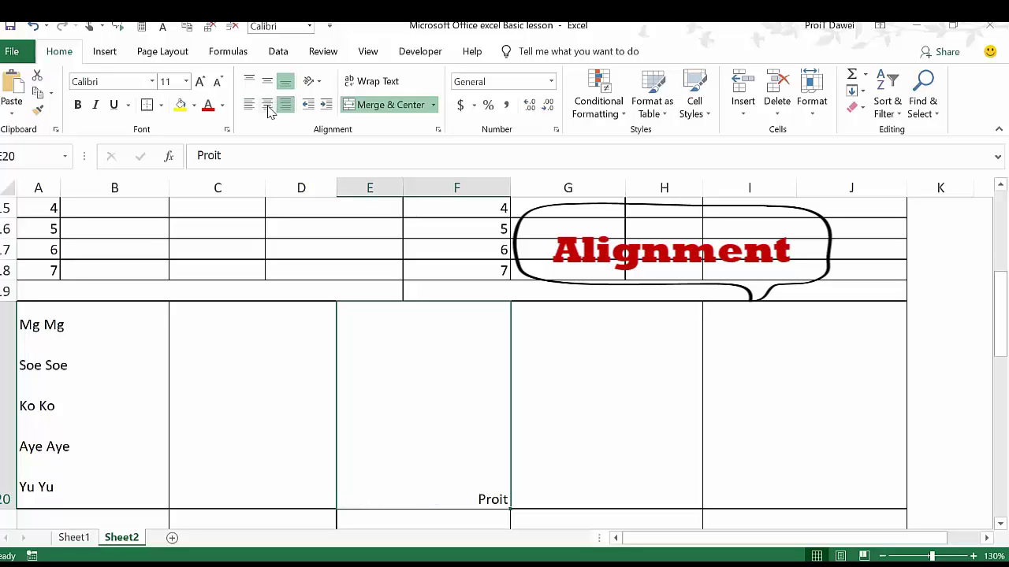
{"action": "left_click", "coordinate": [267, 104]}
{"action": "left_click", "coordinate": [268, 82]}
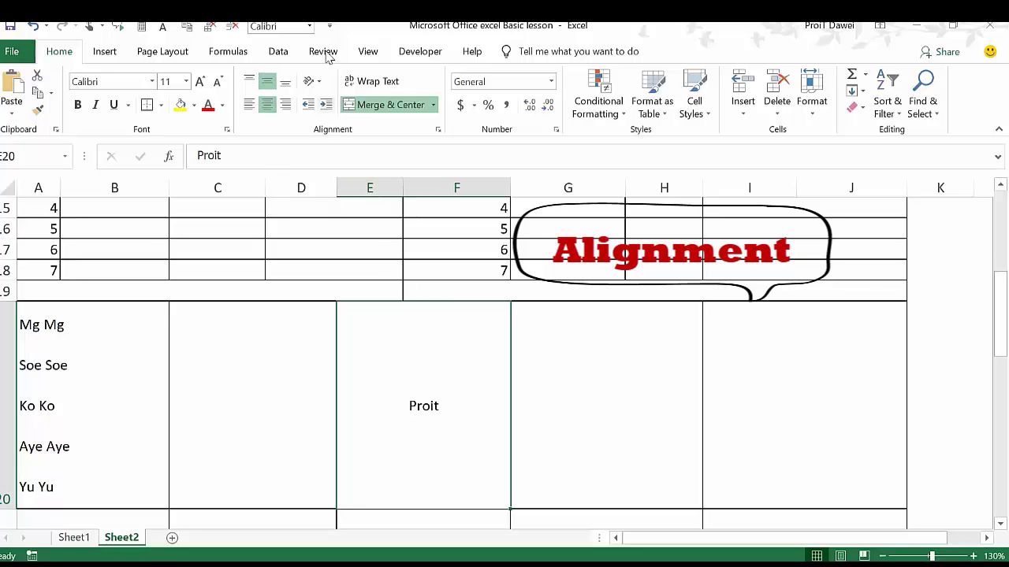
Step: Try Proit's orientations (counterclockwise, clockwise, vertical), settling on Rotate Text Down
{"action": "left_click", "coordinate": [317, 82]}
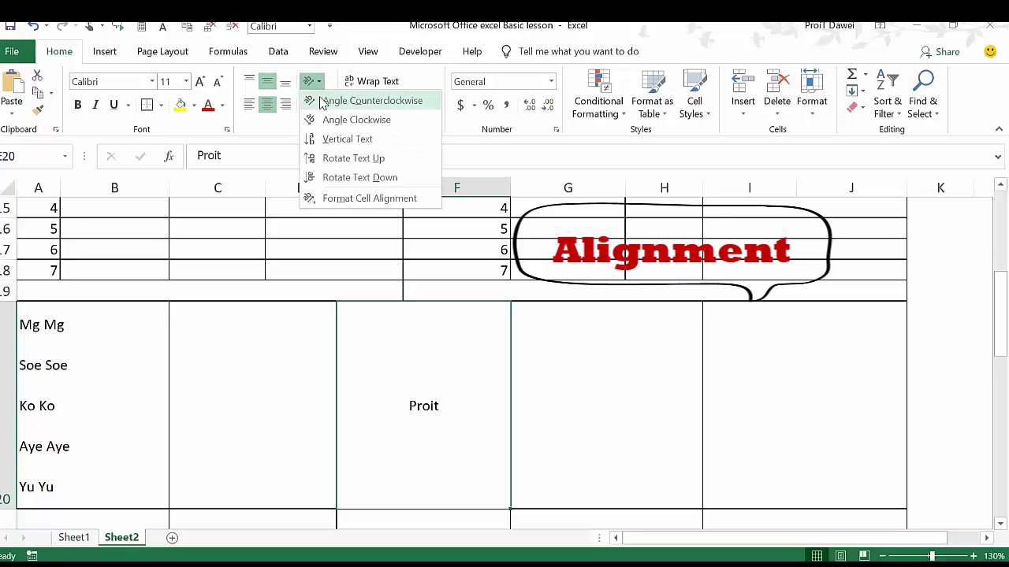
{"action": "left_click", "coordinate": [323, 103]}
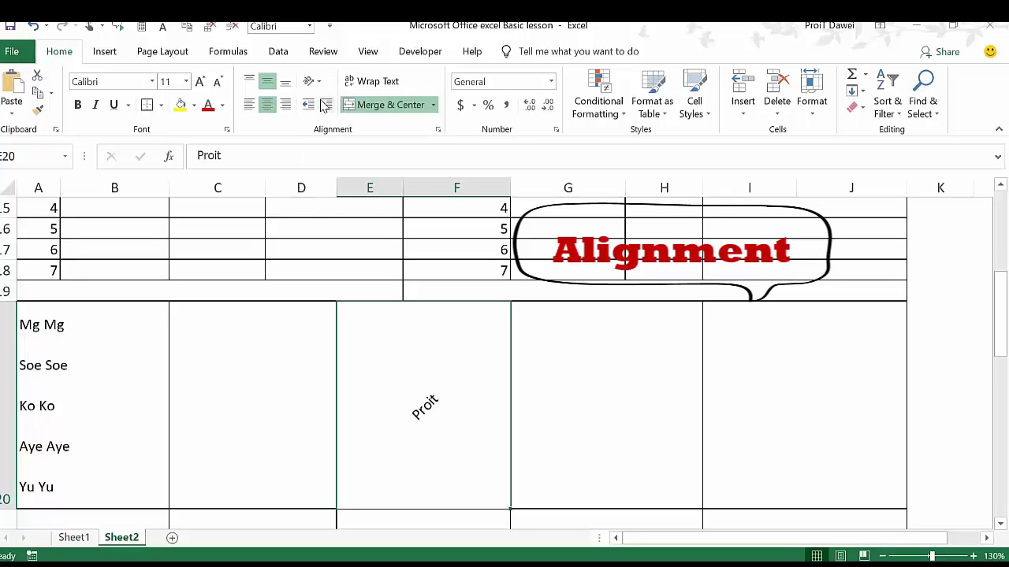
{"action": "left_click", "coordinate": [313, 82]}
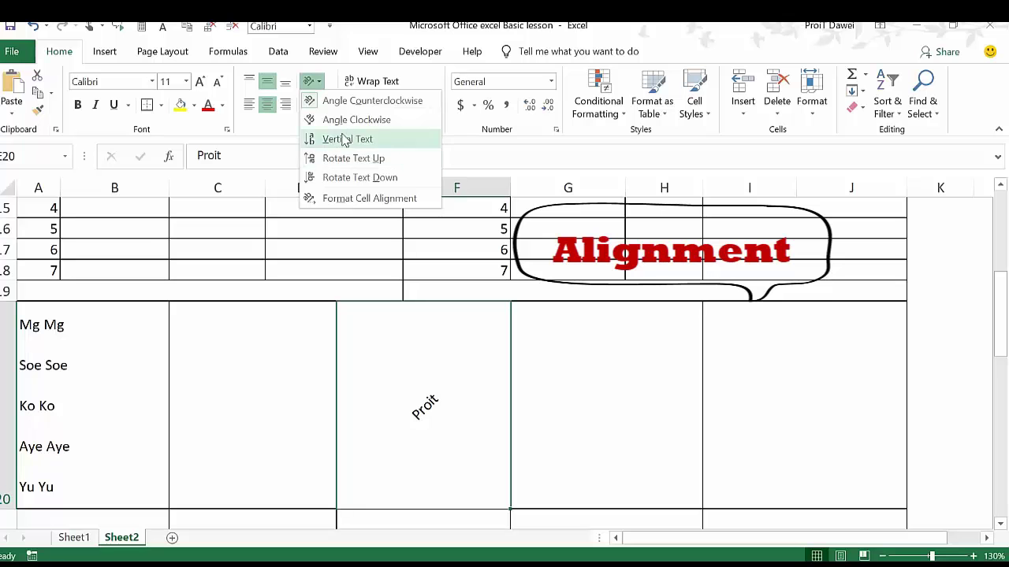
{"action": "left_click", "coordinate": [341, 121]}
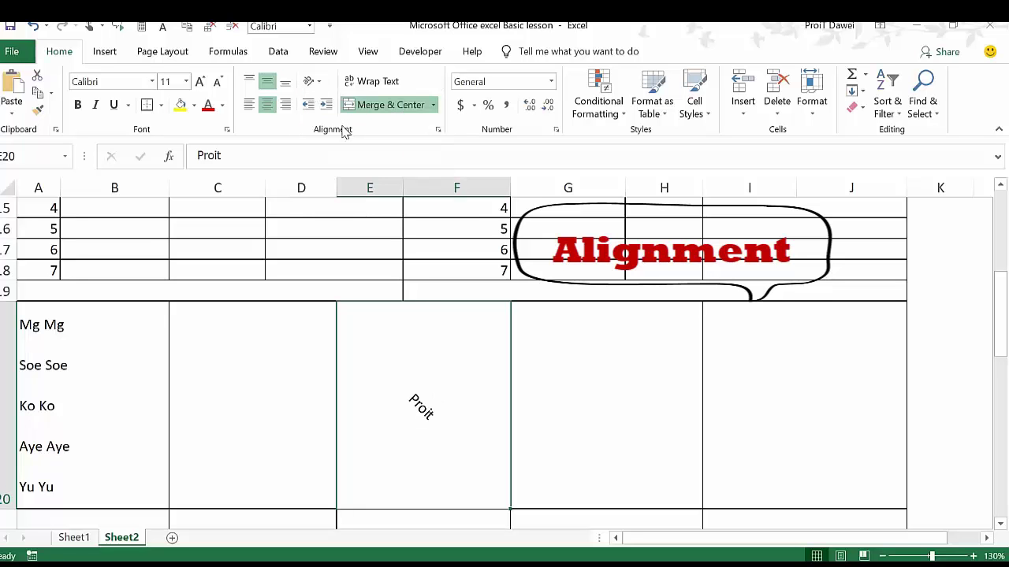
{"action": "left_click", "coordinate": [312, 82]}
{"action": "left_click", "coordinate": [327, 140]}
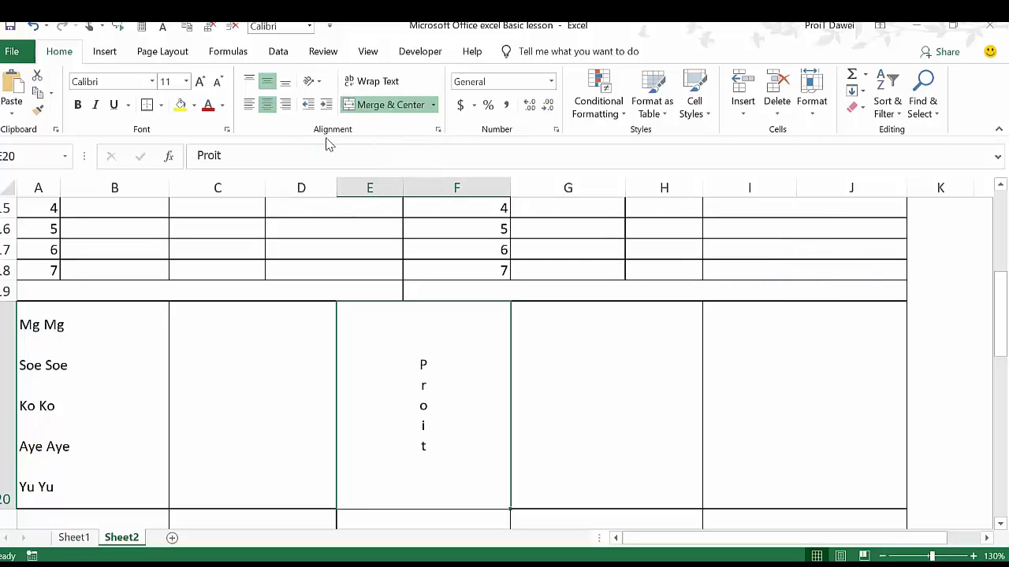
{"action": "left_click", "coordinate": [318, 85]}
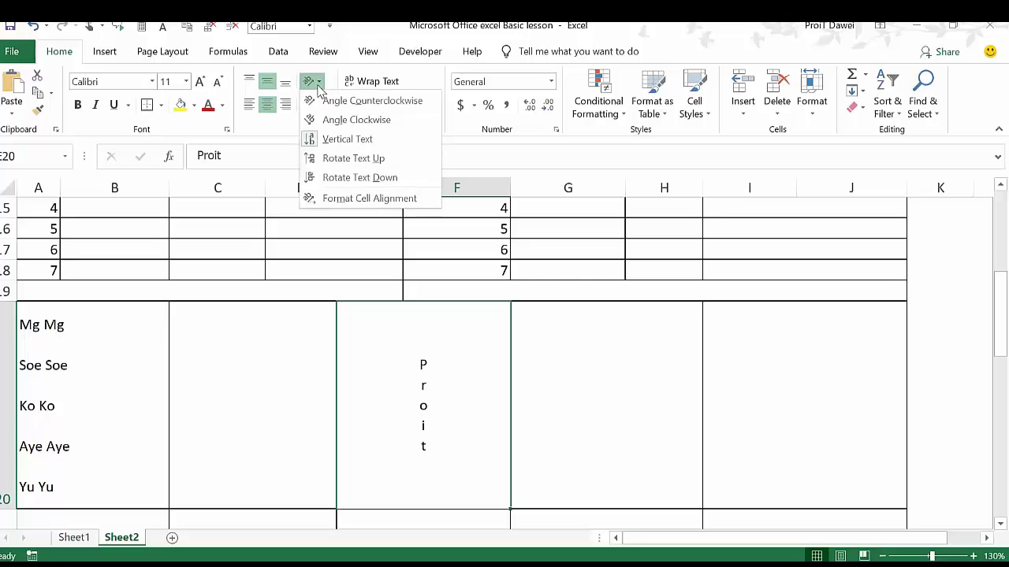
{"action": "left_click", "coordinate": [325, 177]}
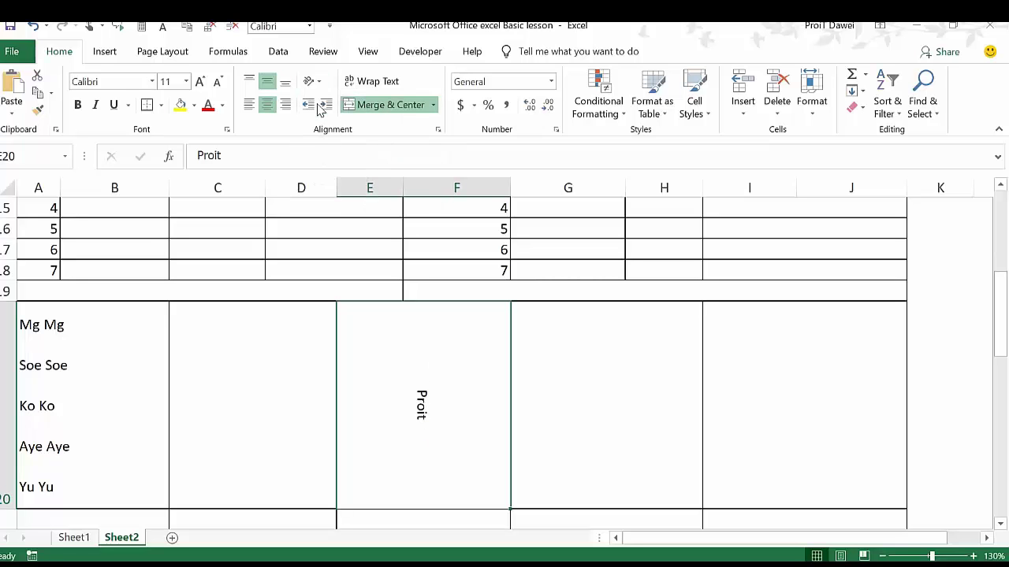
{"action": "left_click", "coordinate": [311, 82]}
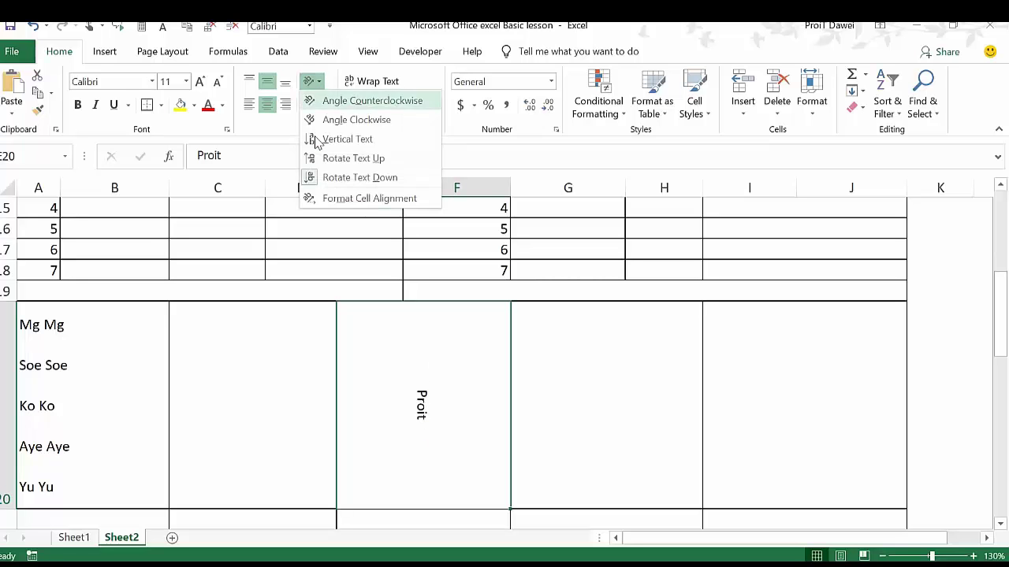
Step: Set Proit's text orientation to about 28 degrees in Format Cells Alignment
{"action": "left_click", "coordinate": [321, 200]}
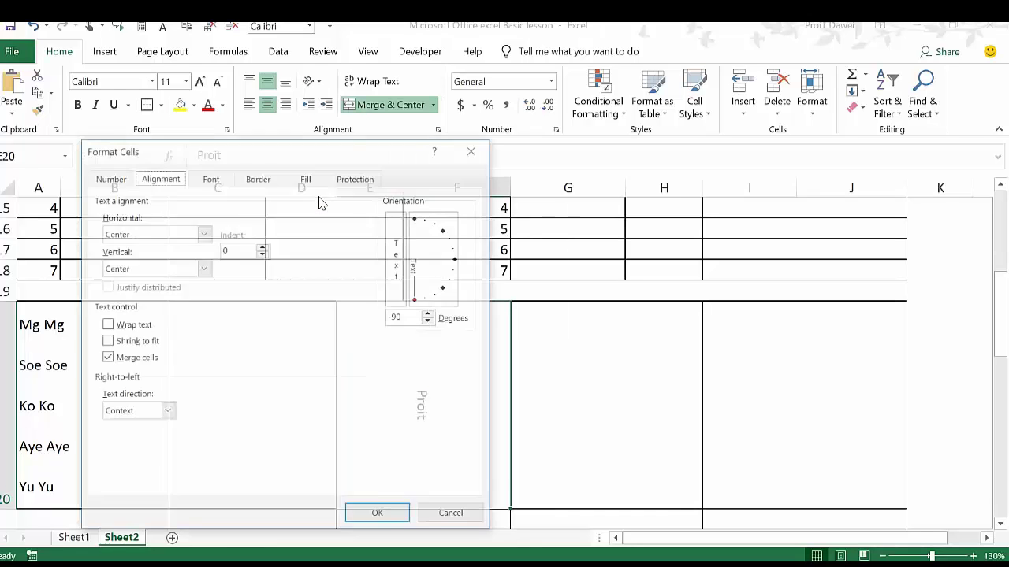
{"action": "left_click_drag", "start_coordinate": [382, 146], "coordinate": [781, 152]}
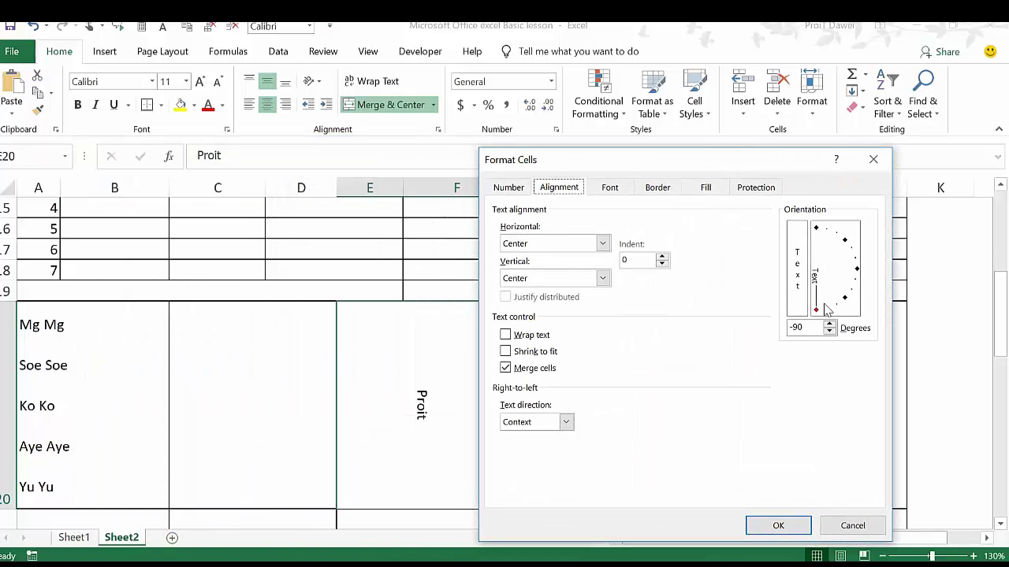
{"action": "left_click_drag", "start_coordinate": [825, 309], "coordinate": [853, 266]}
{"action": "left_click", "coordinate": [777, 524]}
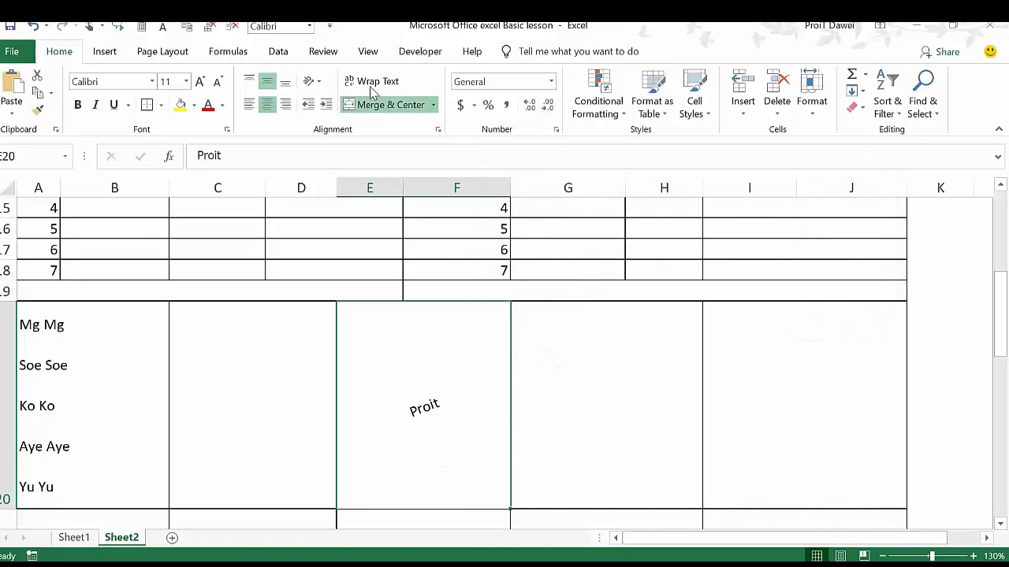
Step: Try a 45-degree counterclockwise tilt, then reset Proit's angle to 0 degrees in Format Cells
{"action": "left_click", "coordinate": [319, 82]}
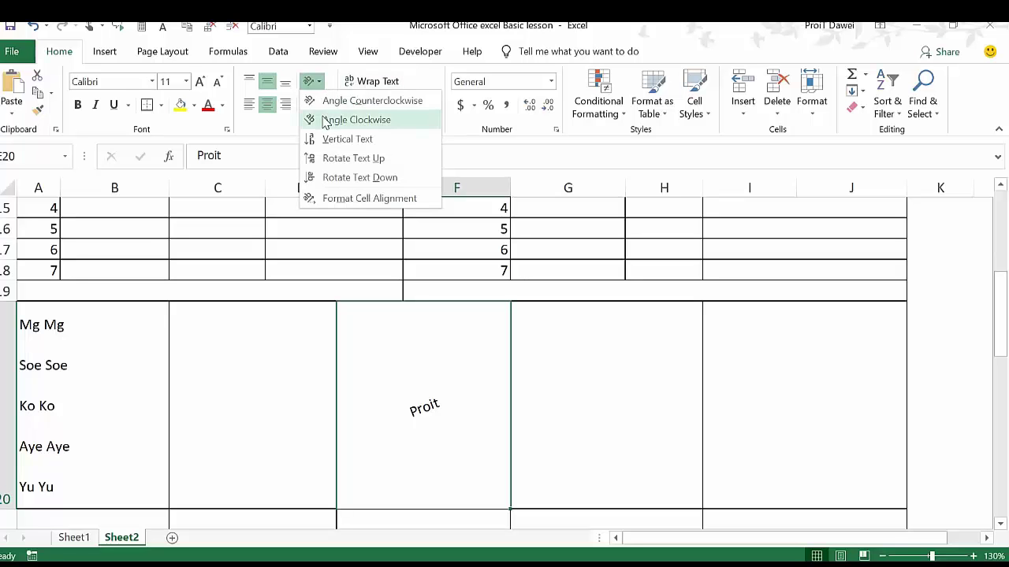
{"action": "left_click", "coordinate": [325, 101]}
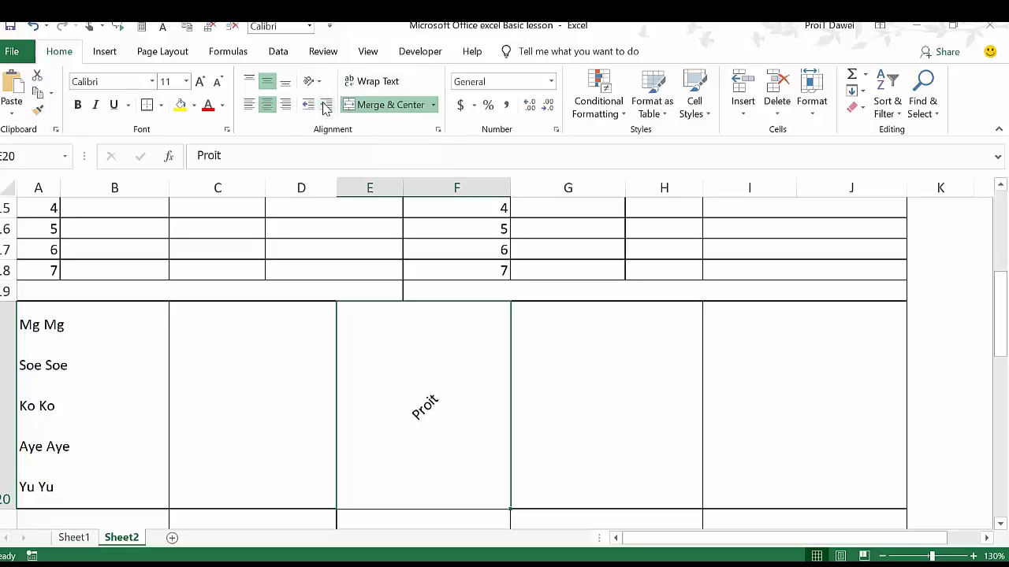
{"action": "left_click", "coordinate": [319, 82]}
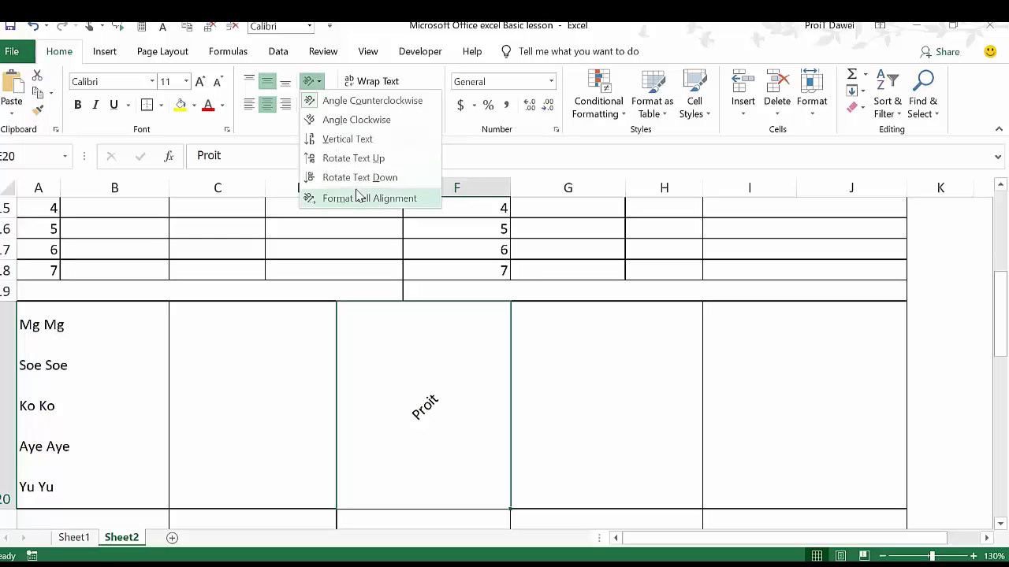
{"action": "left_click", "coordinate": [359, 198]}
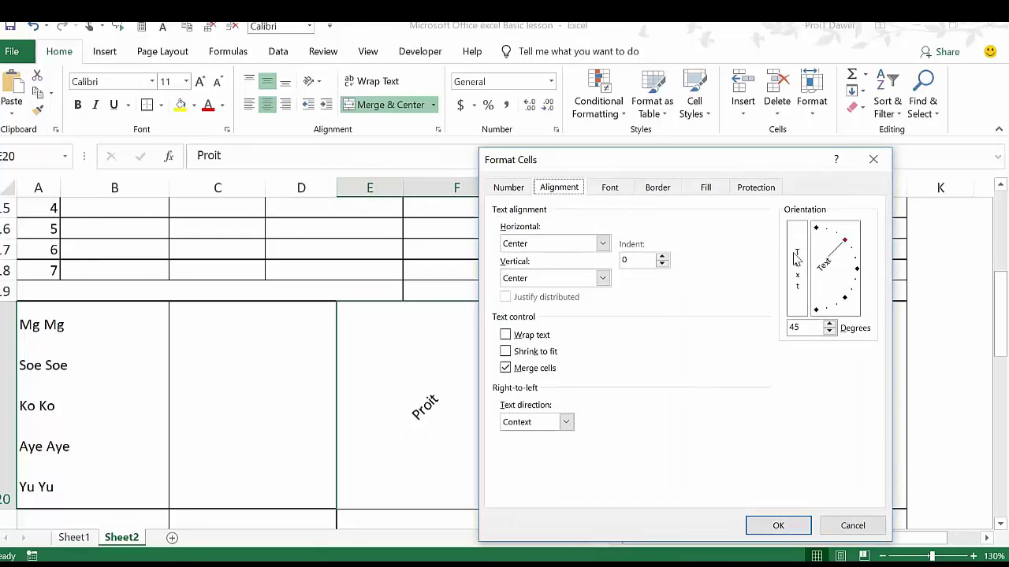
{"action": "left_click_drag", "start_coordinate": [840, 267], "coordinate": [851, 273]}
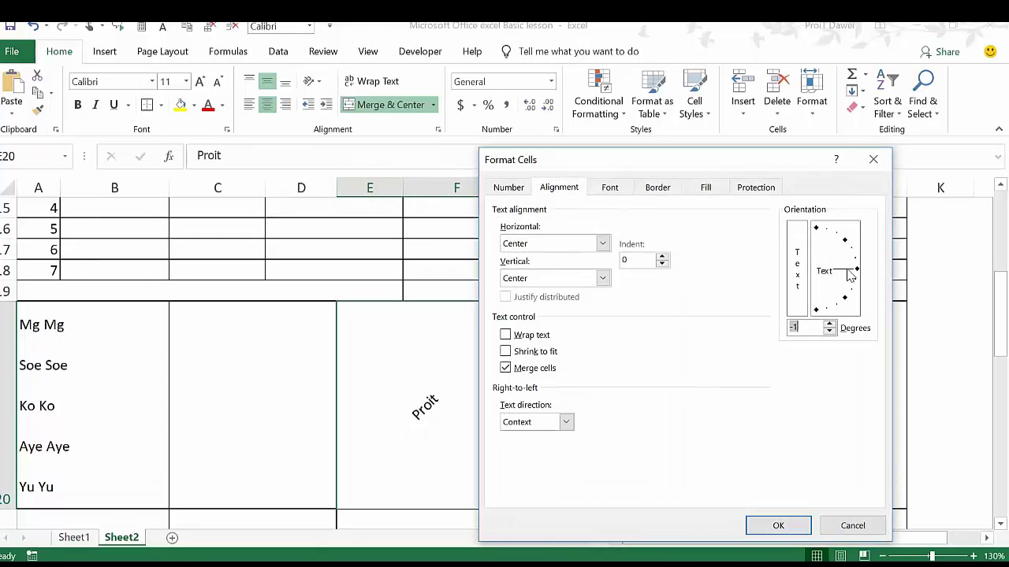
{"action": "left_click", "coordinate": [753, 522]}
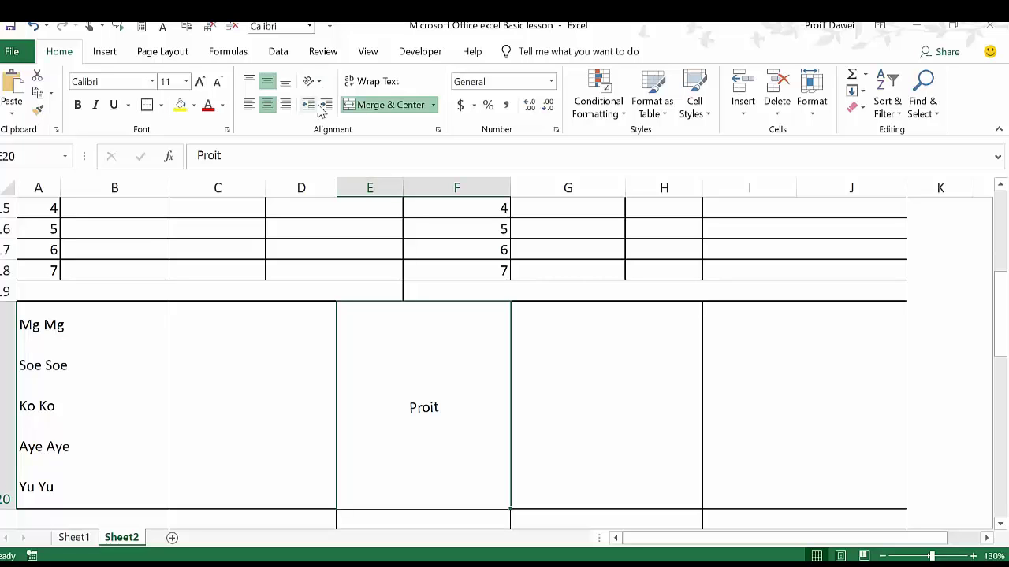
Step: Left-align Proit in E20 and increase its indent five steps
{"action": "left_click", "coordinate": [326, 105]}
{"action": "left_click", "coordinate": [326, 106]}
{"action": "left_click", "coordinate": [326, 105]}
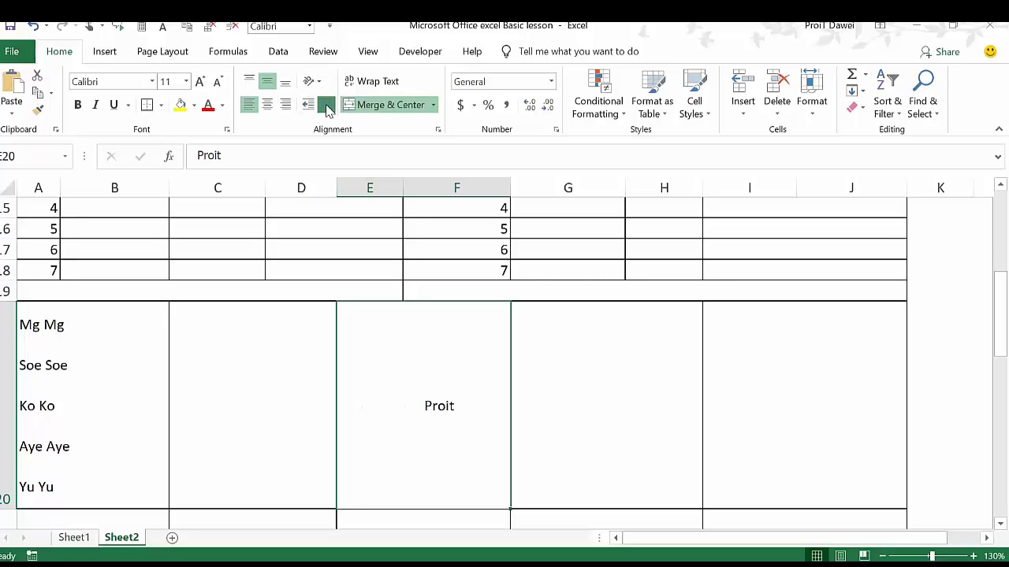
{"action": "left_click", "coordinate": [327, 106]}
{"action": "left_click", "coordinate": [326, 105]}
{"action": "left_click", "coordinate": [326, 106]}
Step: Fine-tune Proit's indent until it sits just left of the cell's centre
{"action": "left_click", "coordinate": [308, 106]}
{"action": "left_click", "coordinate": [308, 106]}
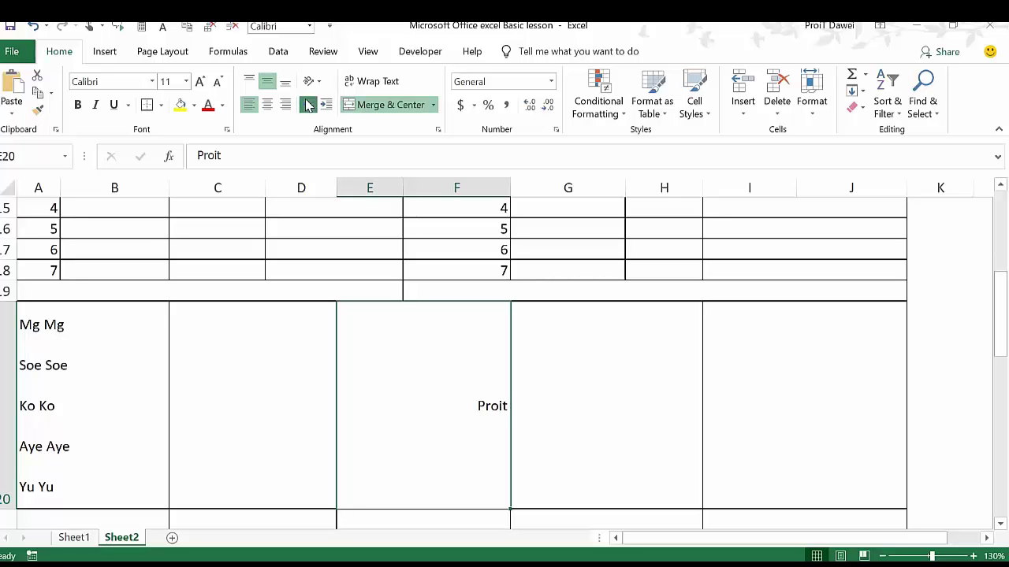
{"action": "left_click", "coordinate": [308, 106]}
{"action": "left_click", "coordinate": [308, 106]}
{"action": "left_click", "coordinate": [308, 106]}
{"action": "left_click", "coordinate": [308, 105]}
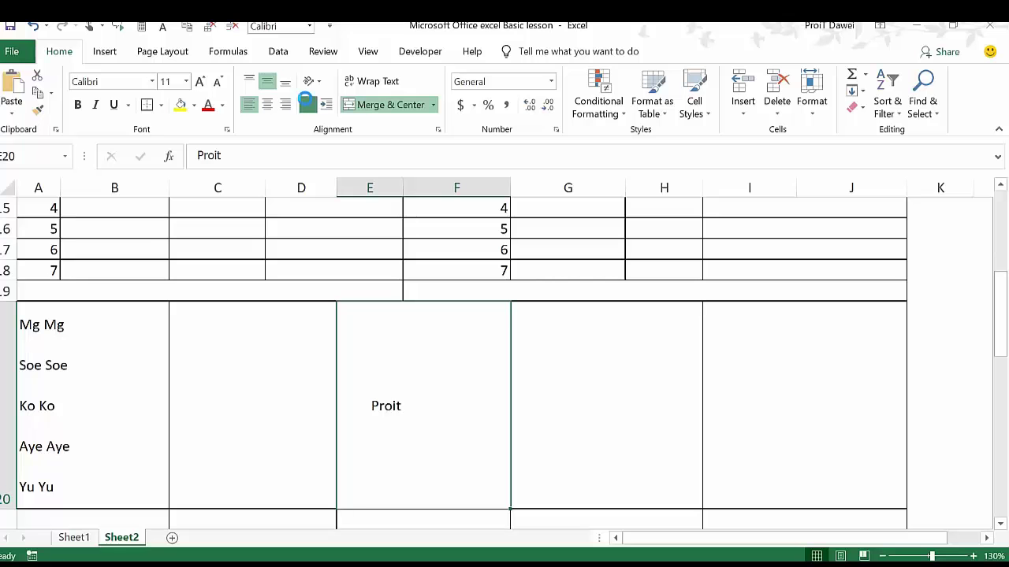
{"action": "left_click", "coordinate": [308, 106]}
{"action": "left_click", "coordinate": [308, 106]}
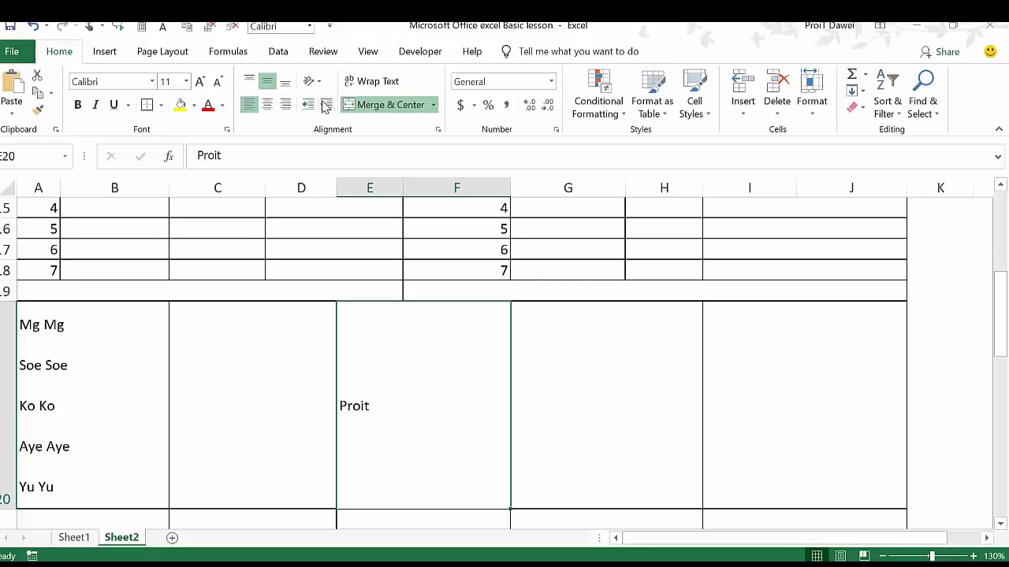
{"action": "left_click", "coordinate": [326, 106]}
{"action": "left_click", "coordinate": [326, 105]}
{"action": "left_click", "coordinate": [327, 105]}
{"action": "left_click", "coordinate": [327, 106]}
{"action": "left_click", "coordinate": [326, 106]}
{"action": "left_click", "coordinate": [327, 106]}
{"action": "left_click", "coordinate": [327, 106]}
{"action": "left_click", "coordinate": [308, 106]}
{"action": "left_click", "coordinate": [308, 105]}
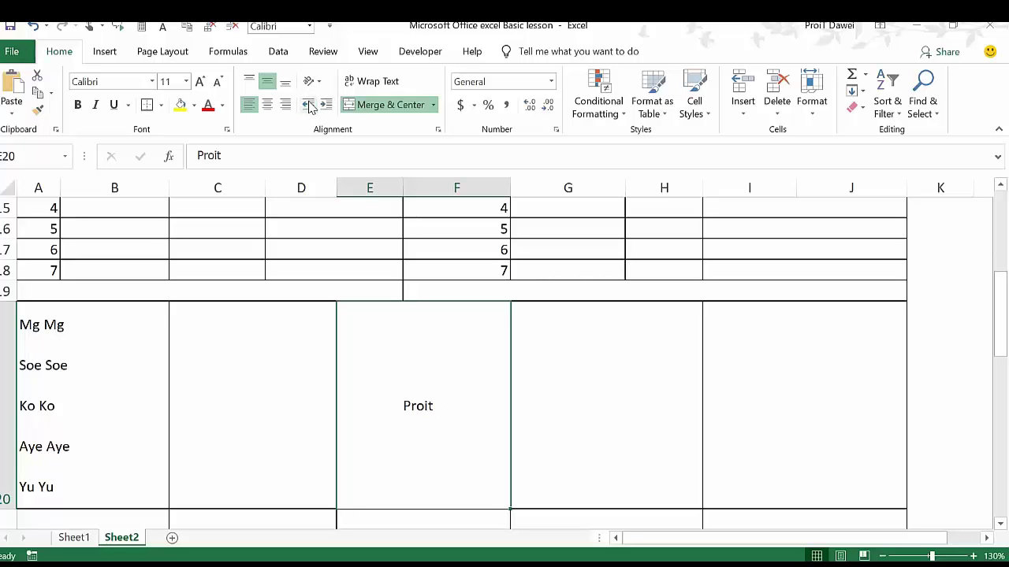
{"action": "left_click", "coordinate": [636, 356]}
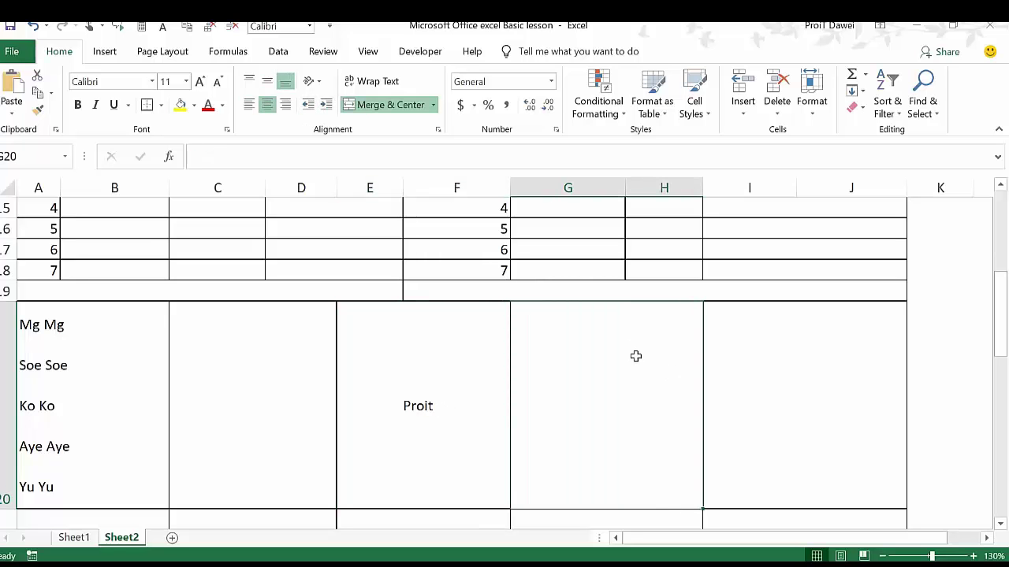
Step: Enter 'Pro iT Computer Training Center' in merged cell G20, fixing the typos along the way
{"action": "type", "text": "Pro i"}
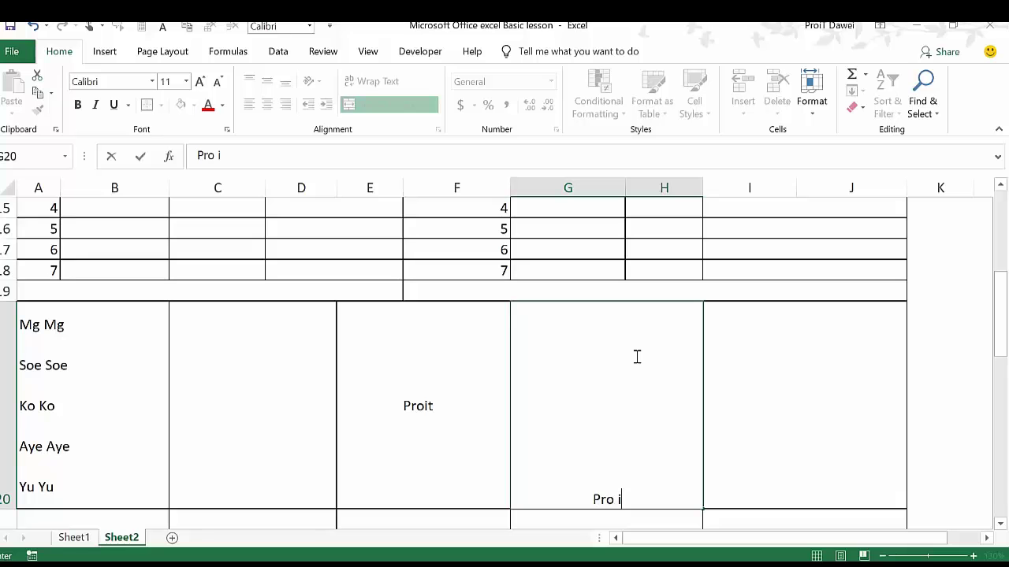
{"action": "type", "text": "T Comp"}
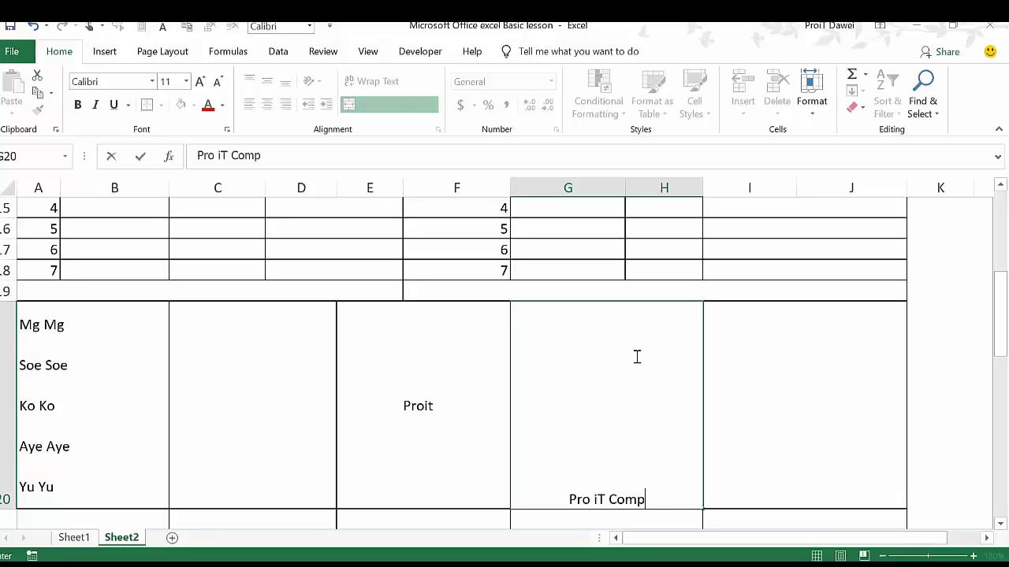
{"action": "type", "text": "uter Train"}
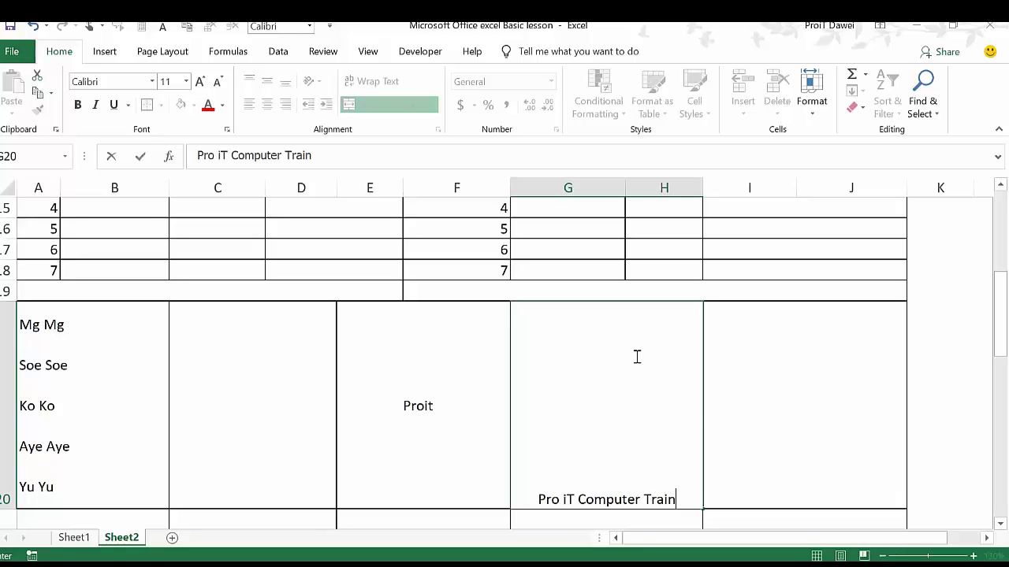
{"action": "type", "text": "ing"}
{"action": "key", "text": "BackSpace"}
{"action": "key", "text": "BackSpace"}
{"action": "key", "text": "BackSpace"}
{"action": "type", "text": "g"}
{"action": "key", "text": "BackSpace"}
{"action": "type", "text": "ing "}
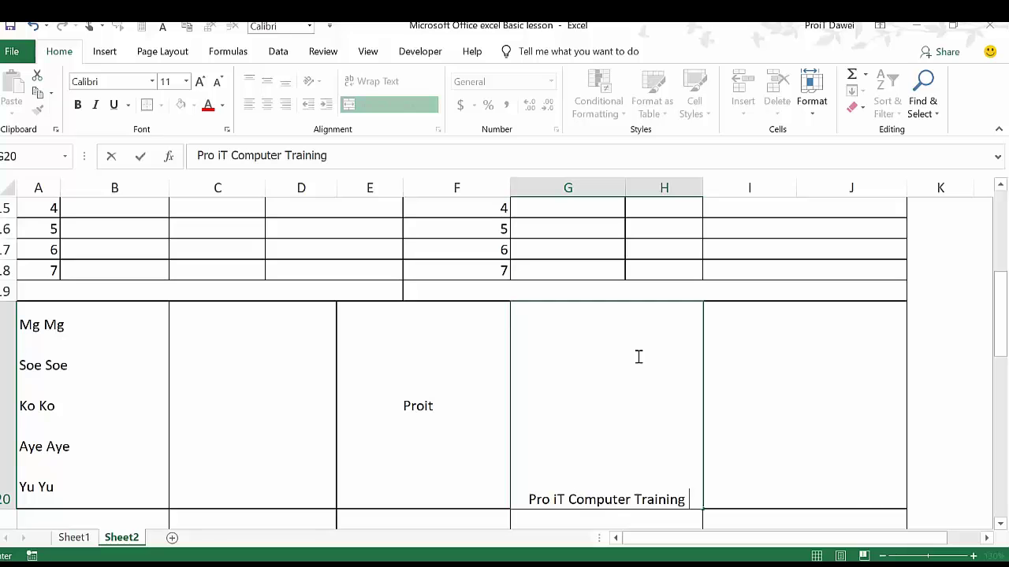
{"action": "type", "text": "Cent"}
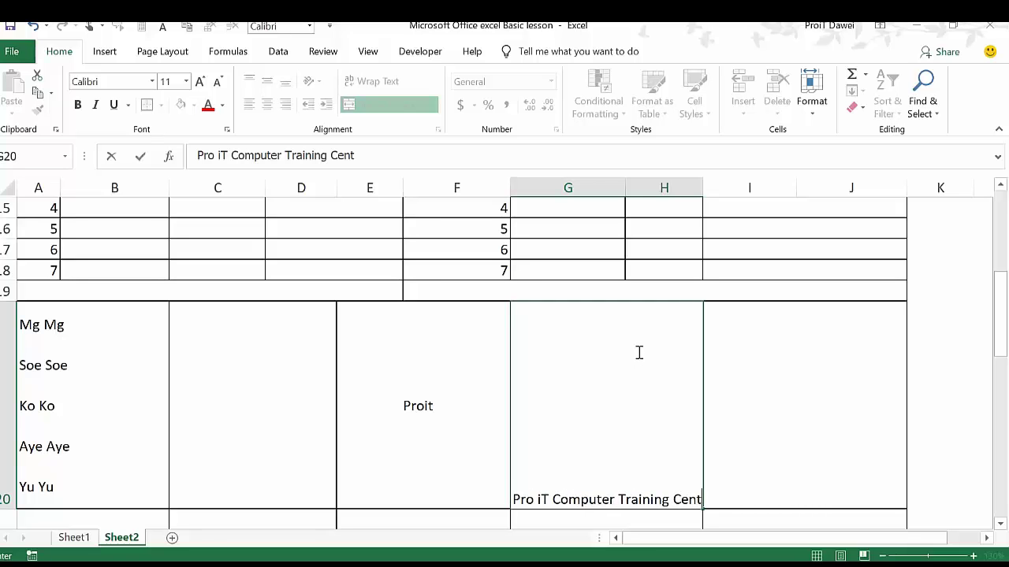
{"action": "type", "text": "erC"}
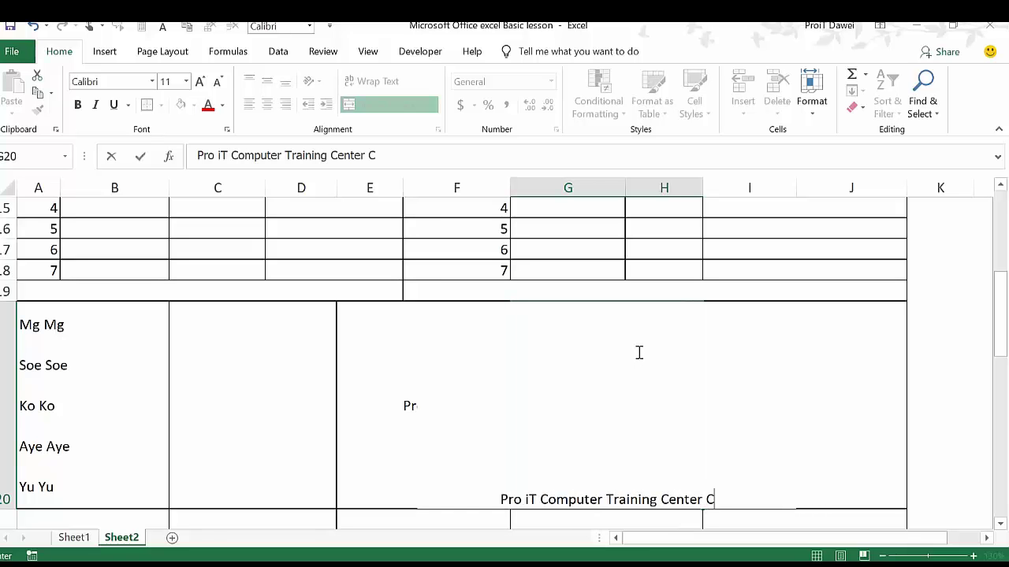
{"action": "key", "text": "BackSpace"}
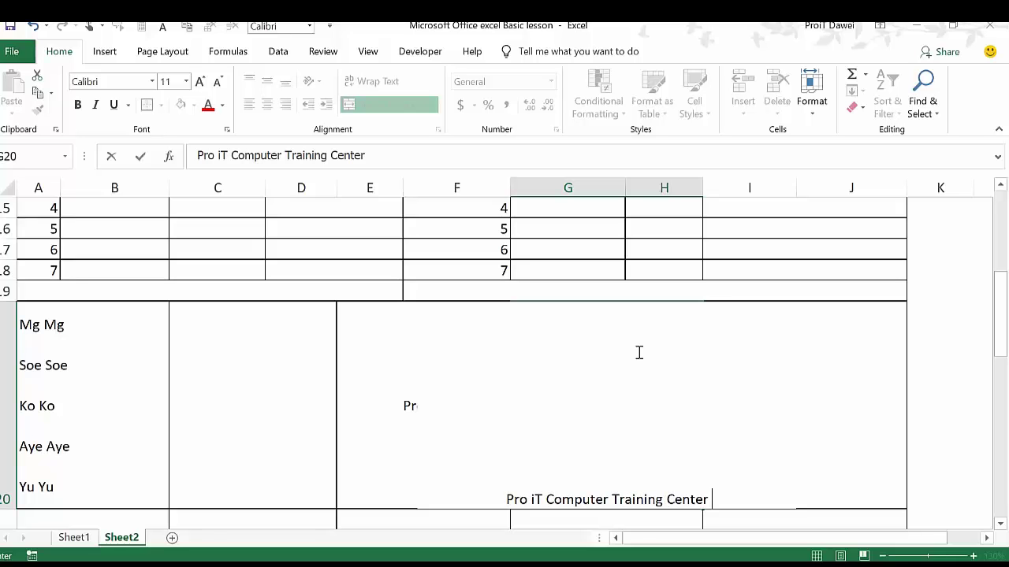
{"action": "key", "text": "Return"}
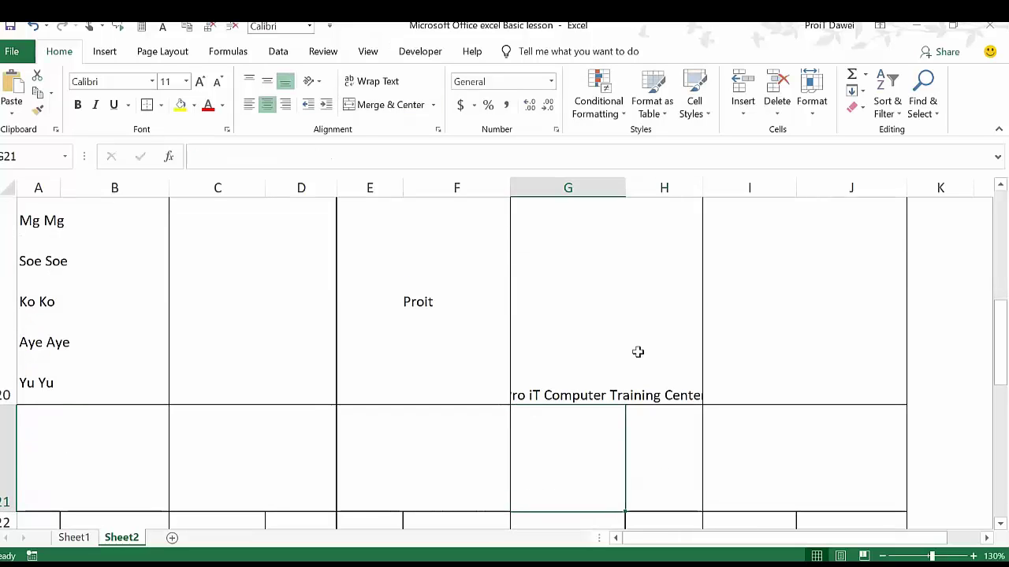
Step: Extend the G20 title with 'Computer Microsoft Office Excel', correcting typos, and commit the entry
{"action": "left_click", "coordinate": [651, 398]}
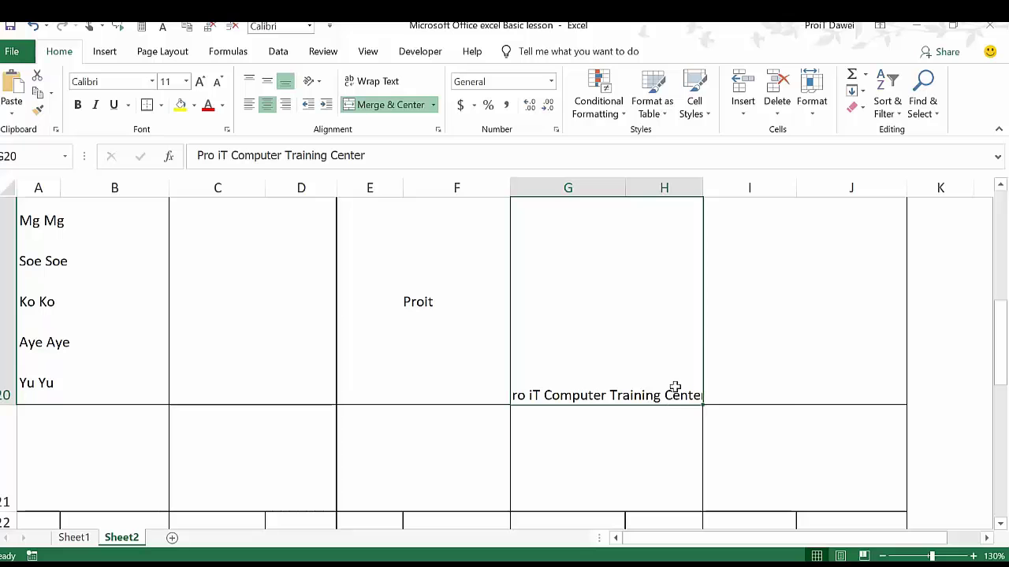
{"action": "double_click", "coordinate": [673, 387]}
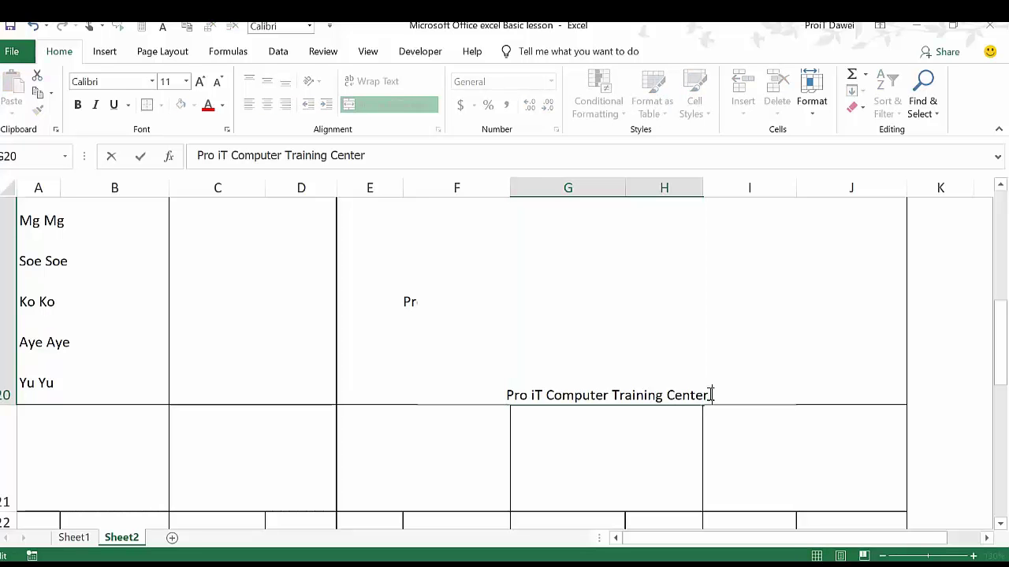
{"action": "type", "text": " Comput"}
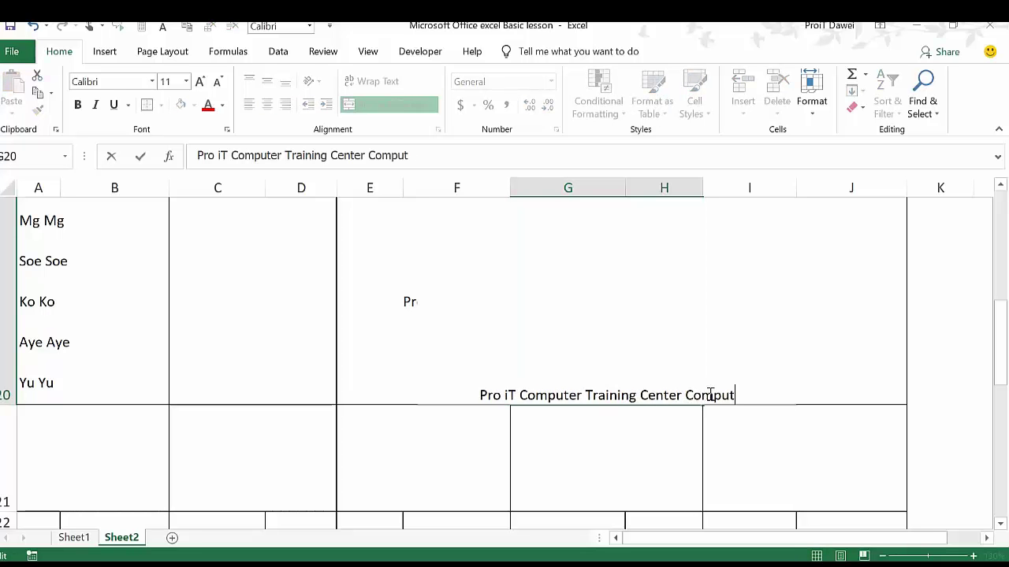
{"action": "type", "text": "er Basics"}
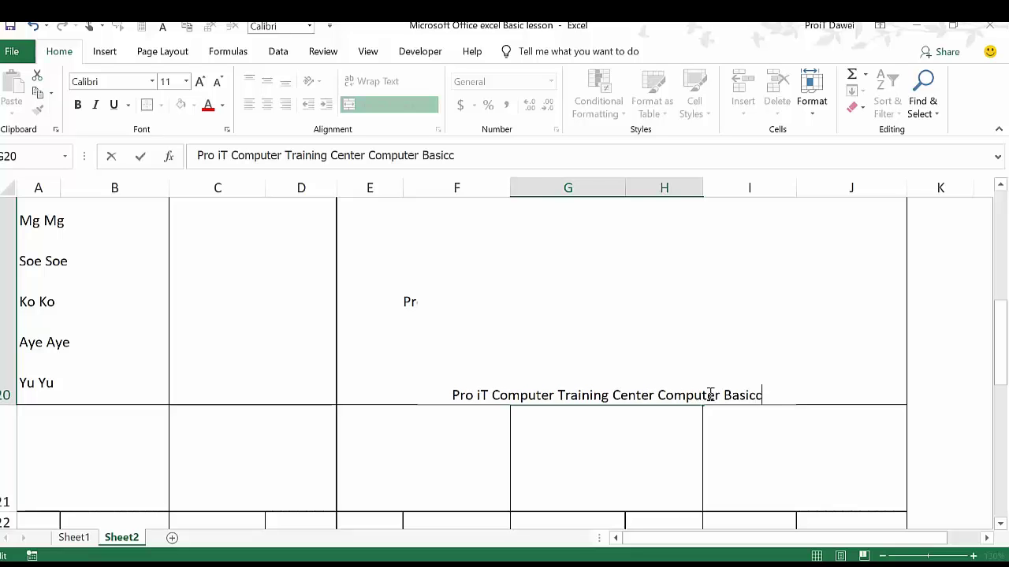
{"action": "key", "text": "BackSpace"}
{"action": "type", "text": "cour"}
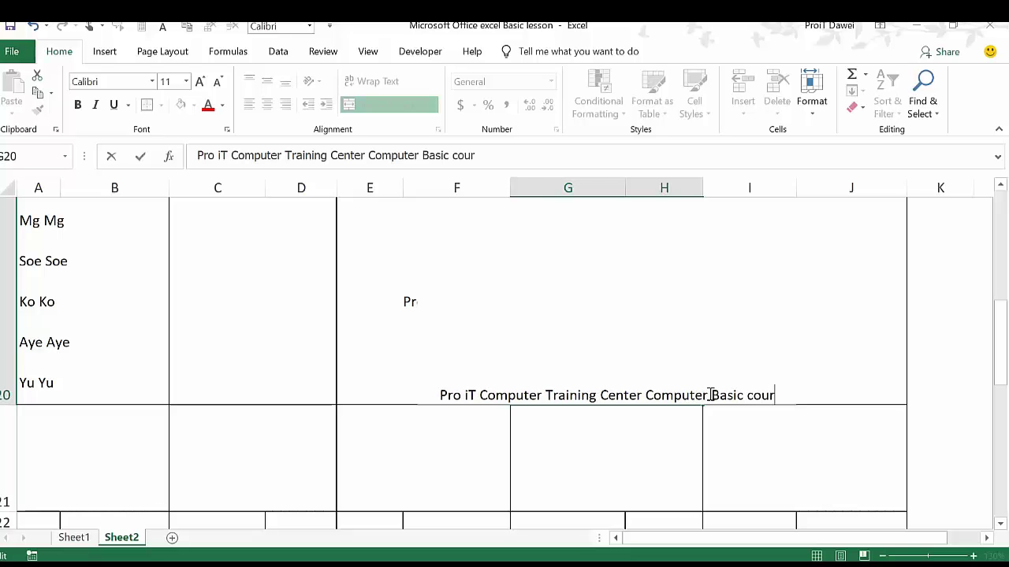
{"action": "type", "text": "se "}
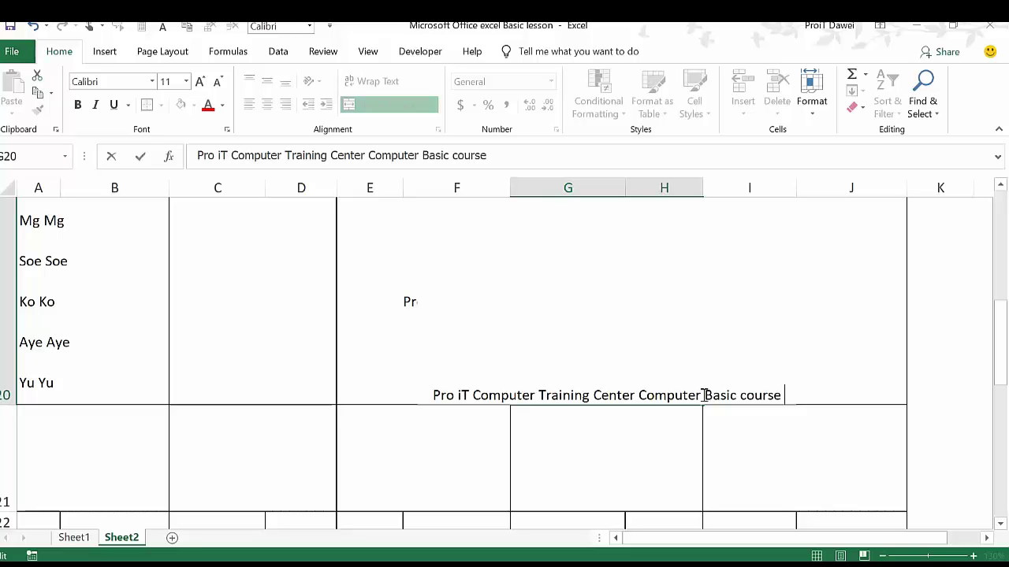
{"action": "type", "text": "Exce"}
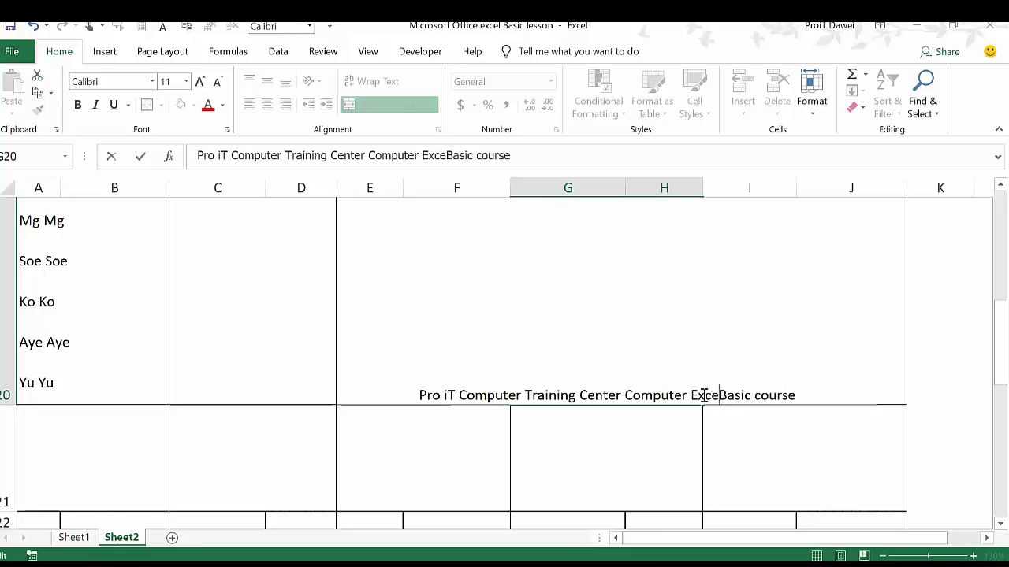
{"action": "type", "text": "l"}
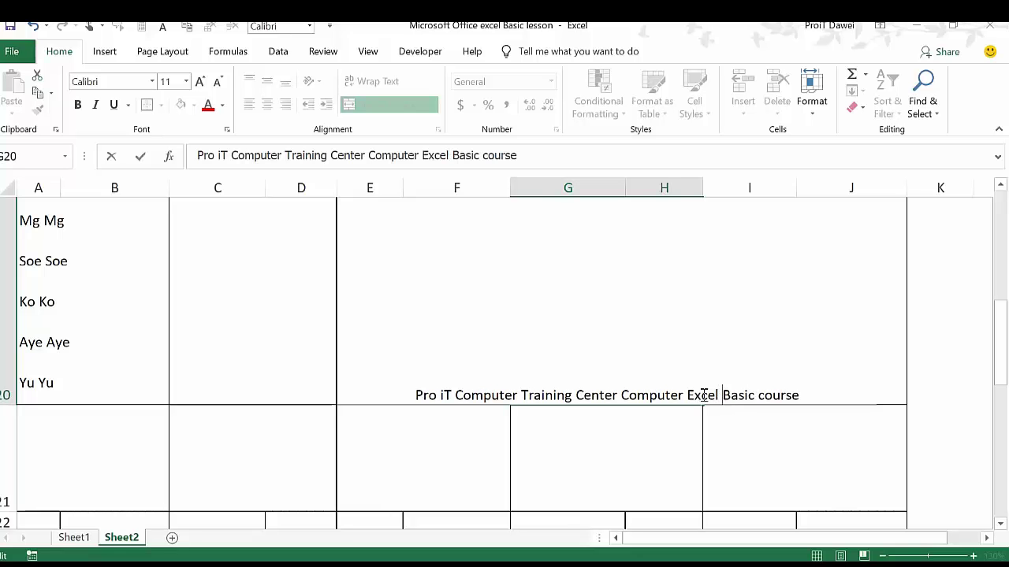
{"action": "key", "text": "BackSpace"}
{"action": "key", "text": "BackSpace"}
{"action": "key", "text": "BackSpace"}
{"action": "key", "text": "BackSpace"}
{"action": "key", "text": "BackSpace"}
{"action": "key", "text": "BackSpace"}
{"action": "key", "text": "BackSpace"}
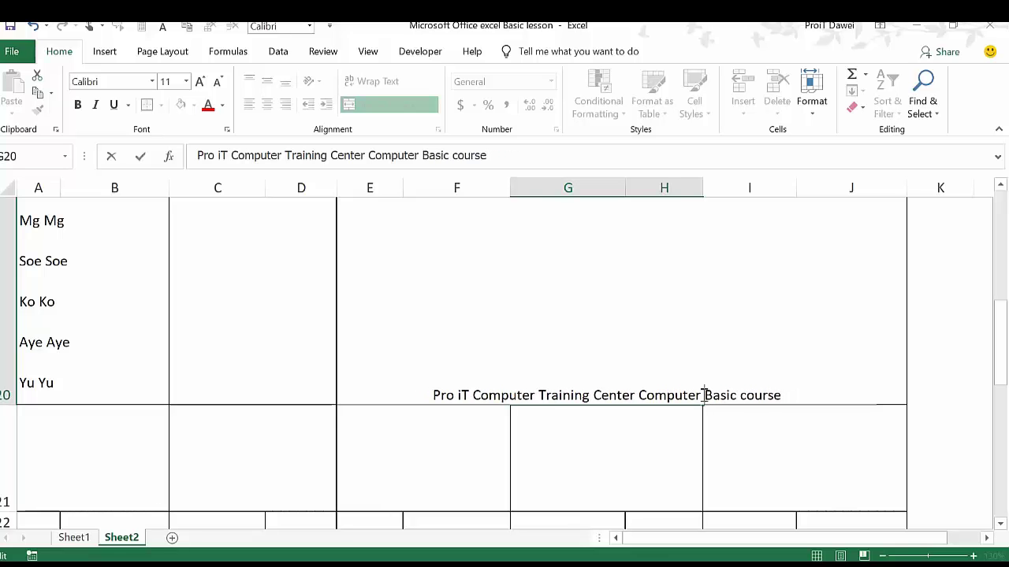
{"action": "type", "text": "Mic"}
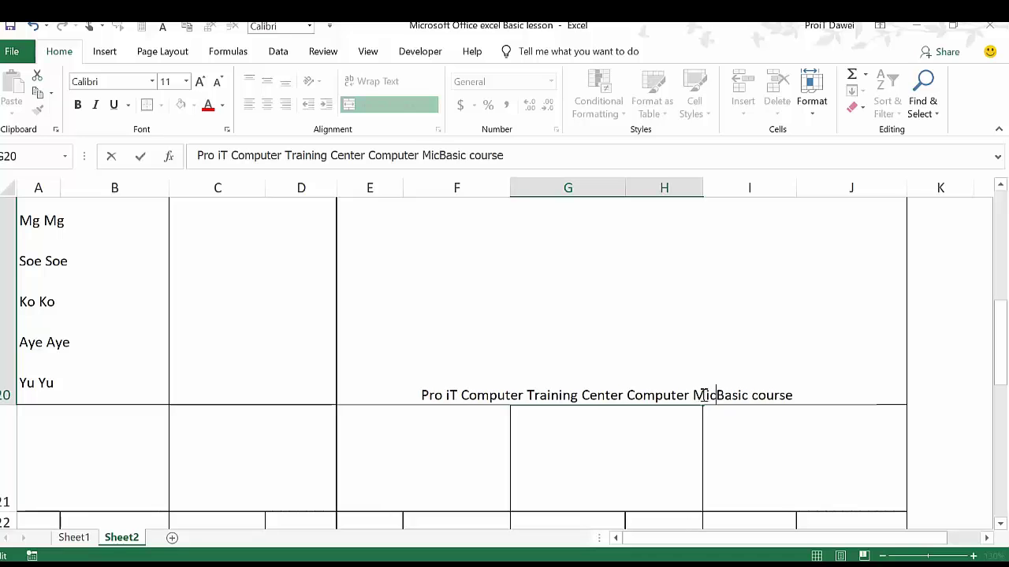
{"action": "type", "text": "rosoft "}
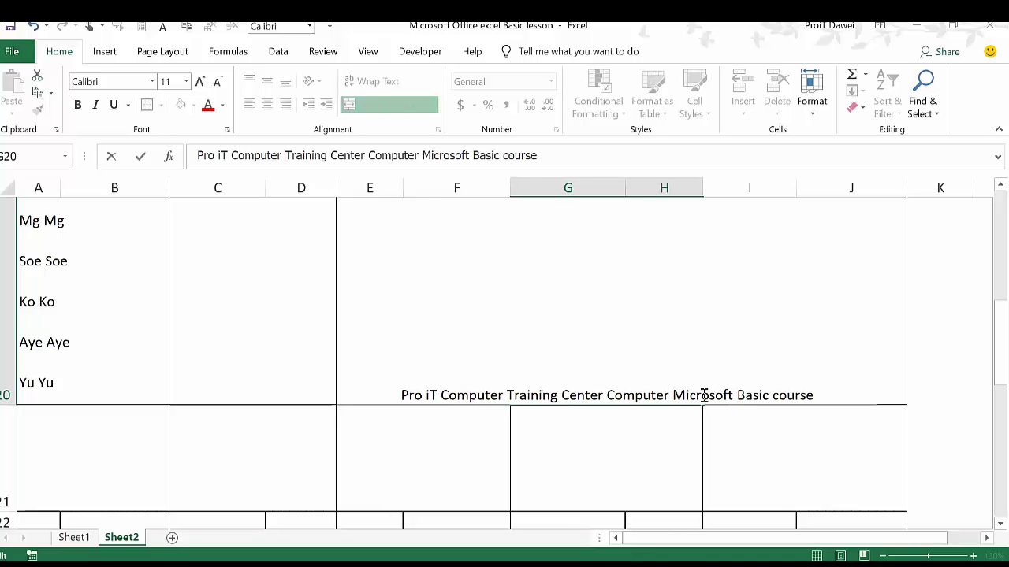
{"action": "type", "text": "Office "}
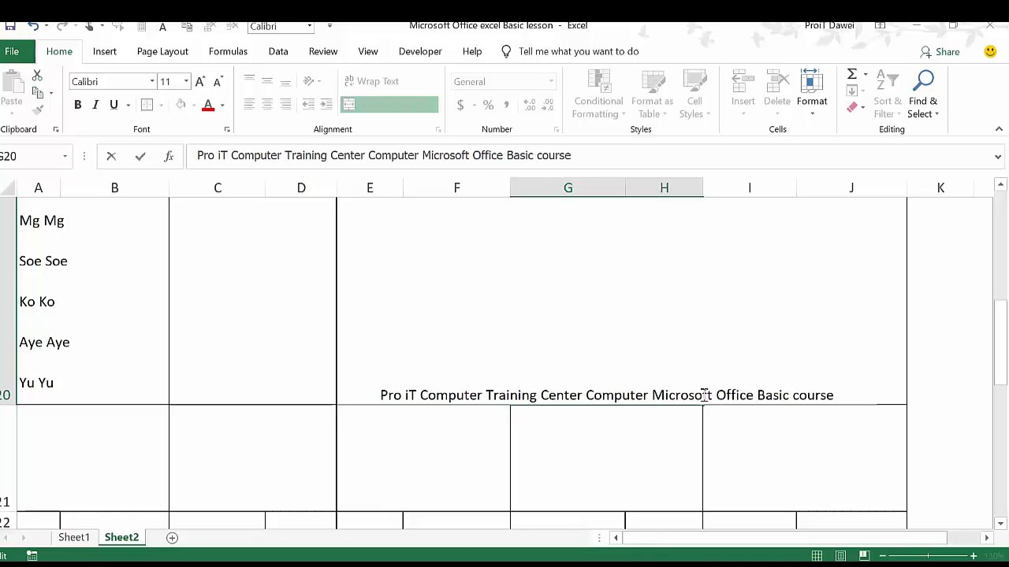
{"action": "type", "text": "Excel"}
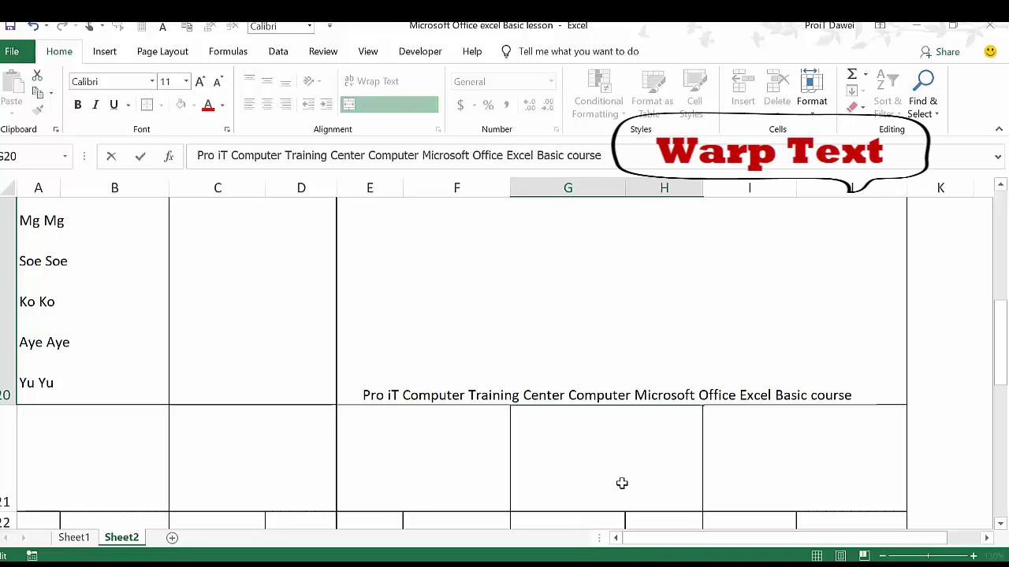
{"action": "left_click", "coordinate": [622, 483]}
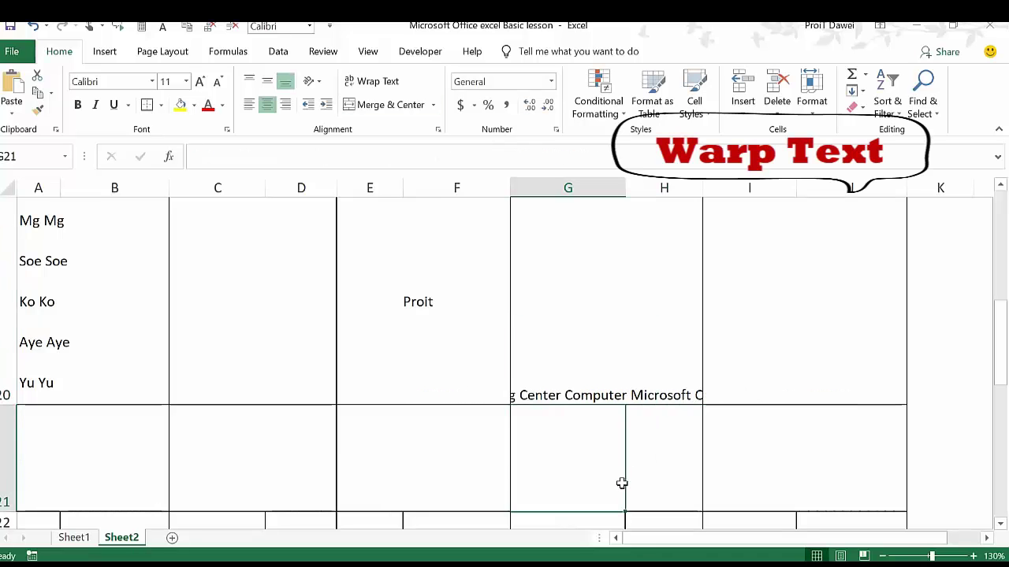
Step: Apply Wrap Text and Middle Align to the merged G20 course title
{"action": "left_click", "coordinate": [607, 378]}
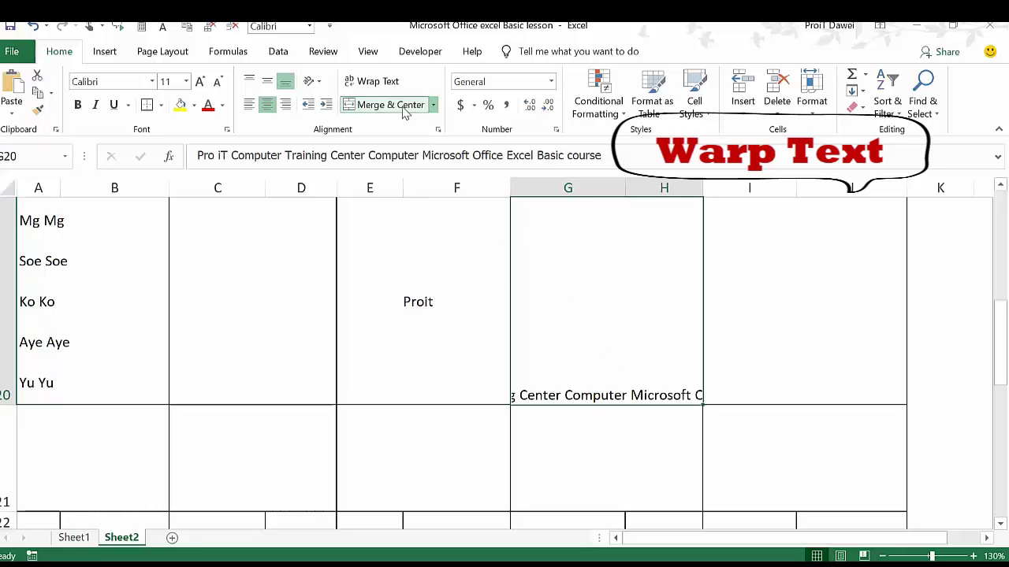
{"action": "left_click", "coordinate": [388, 88]}
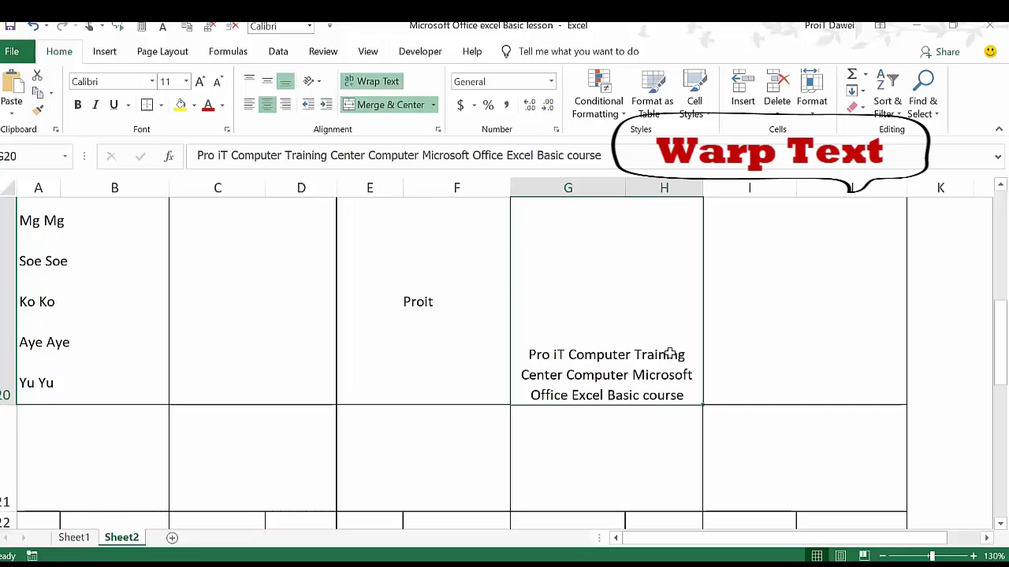
{"action": "scroll", "coordinate": [615, 350], "scroll_direction": "up", "scroll_amount": 1}
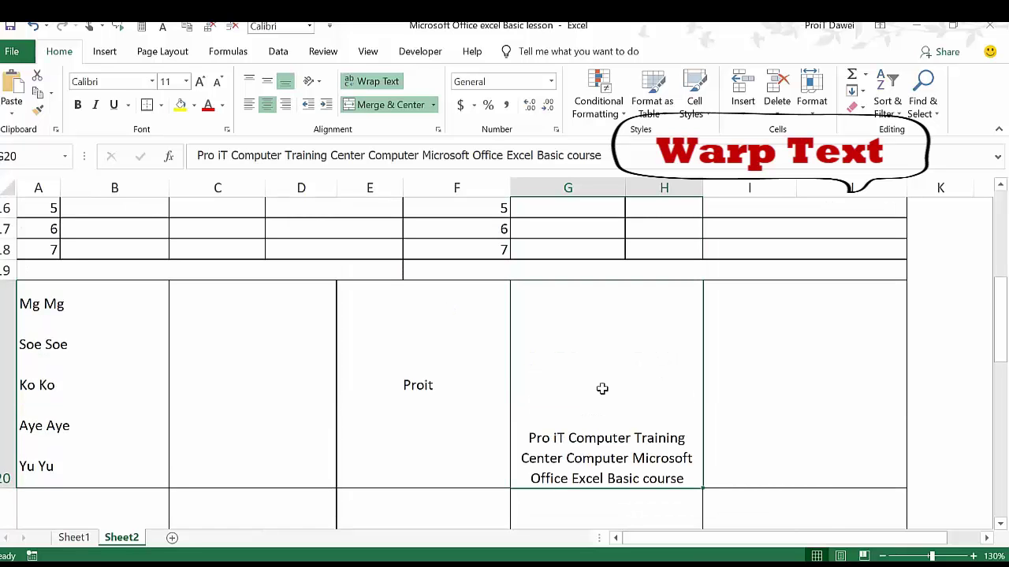
{"action": "left_click", "coordinate": [70, 334]}
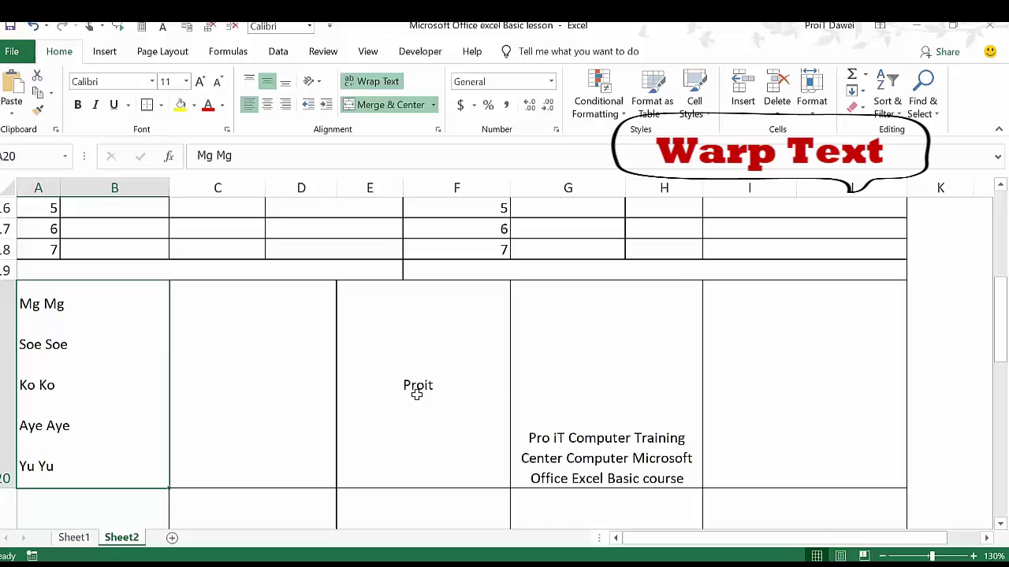
{"action": "left_click", "coordinate": [588, 397]}
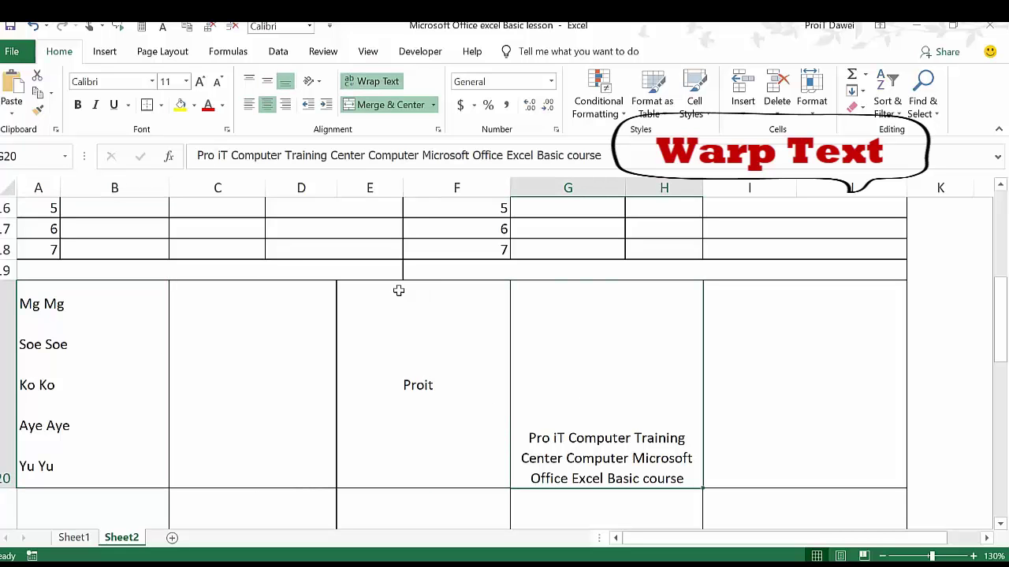
{"action": "left_click", "coordinate": [268, 81]}
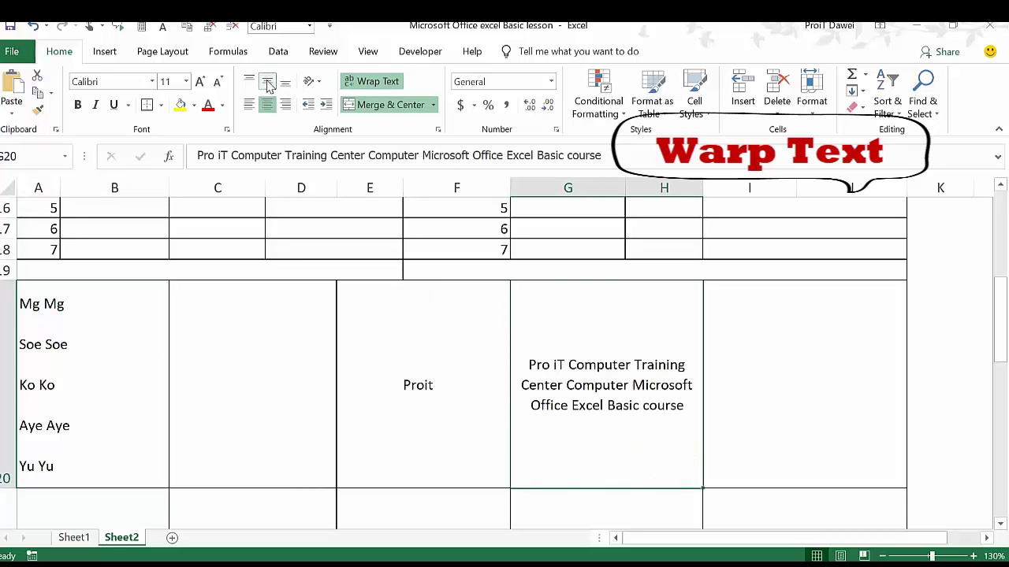
{"action": "left_click", "coordinate": [482, 383]}
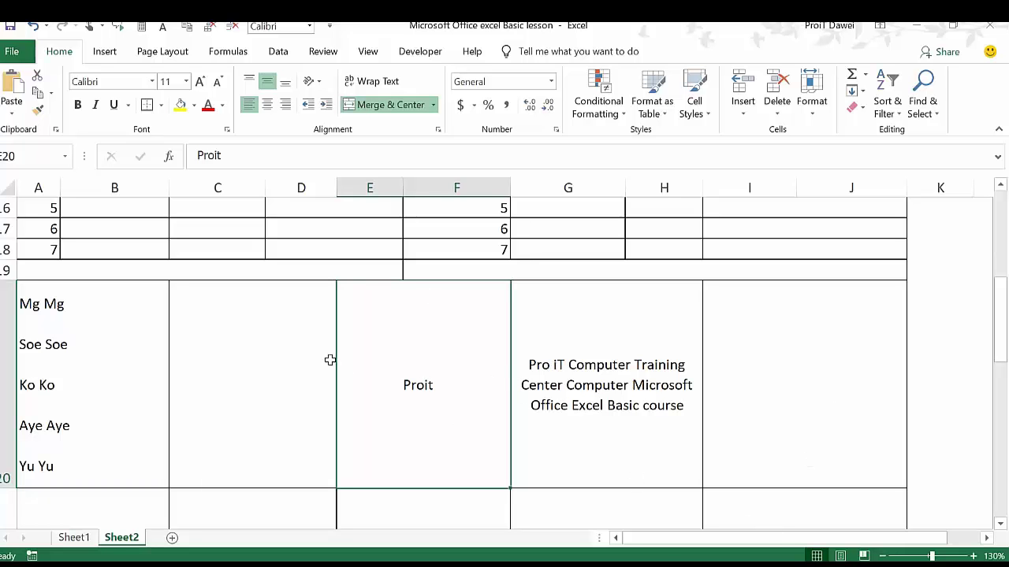
{"action": "scroll", "coordinate": [330, 360], "scroll_direction": "up", "scroll_amount": 5}
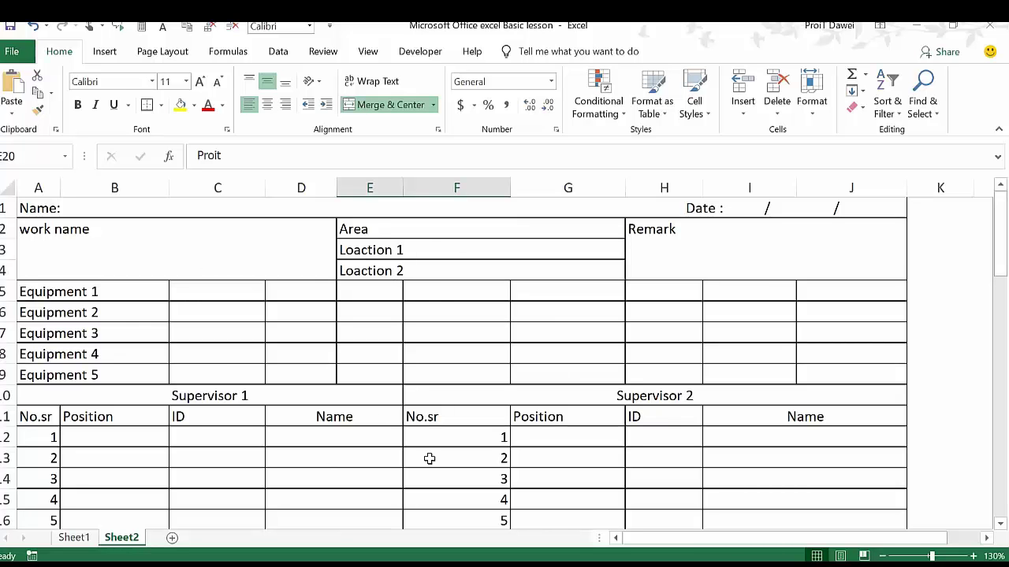
{"action": "scroll", "coordinate": [438, 460], "scroll_direction": "down", "scroll_amount": 3}
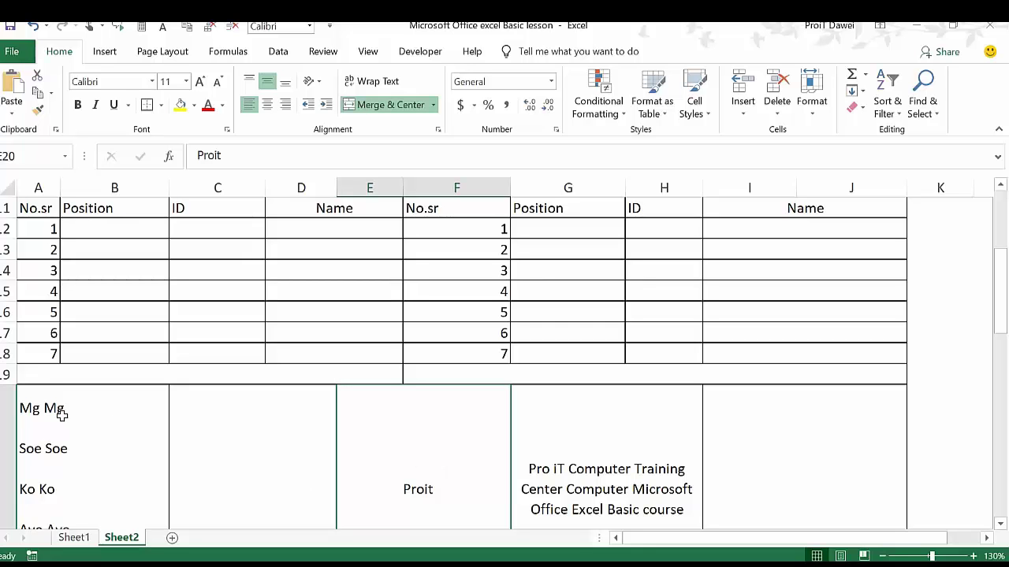
{"action": "scroll", "coordinate": [67, 417], "scroll_direction": "down", "scroll_amount": 2}
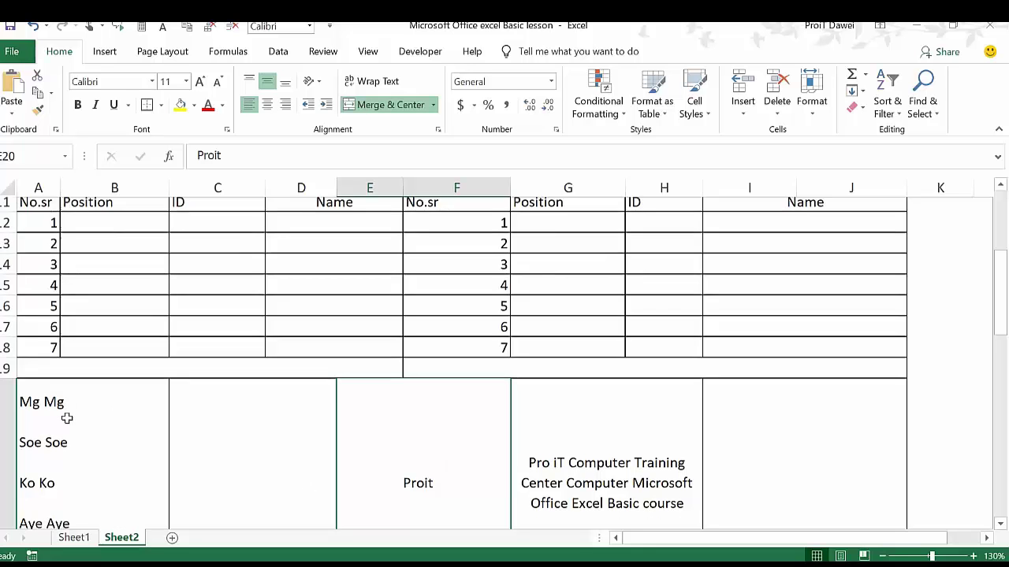
{"action": "left_click", "coordinate": [75, 395]}
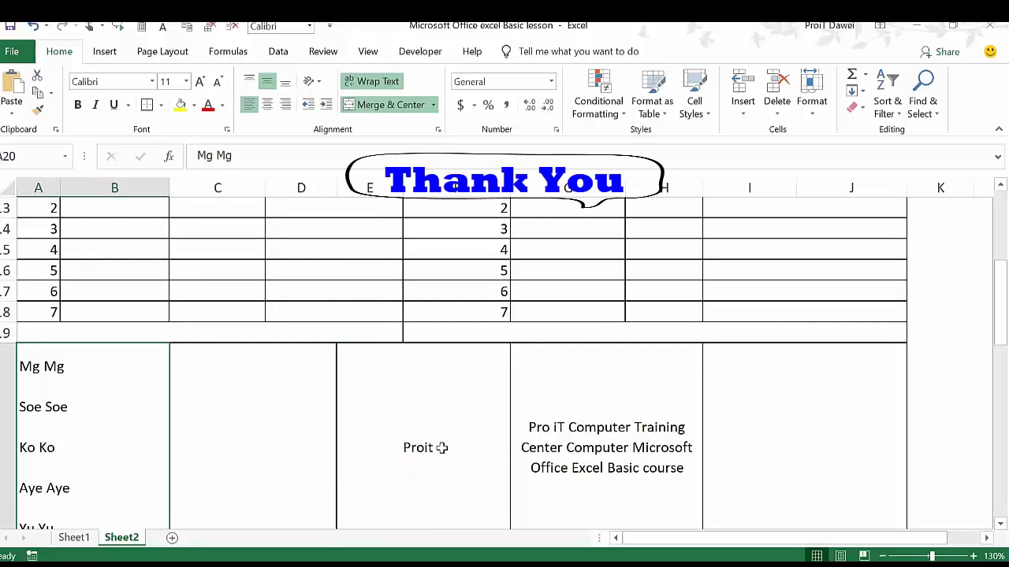
{"action": "left_click", "coordinate": [441, 447]}
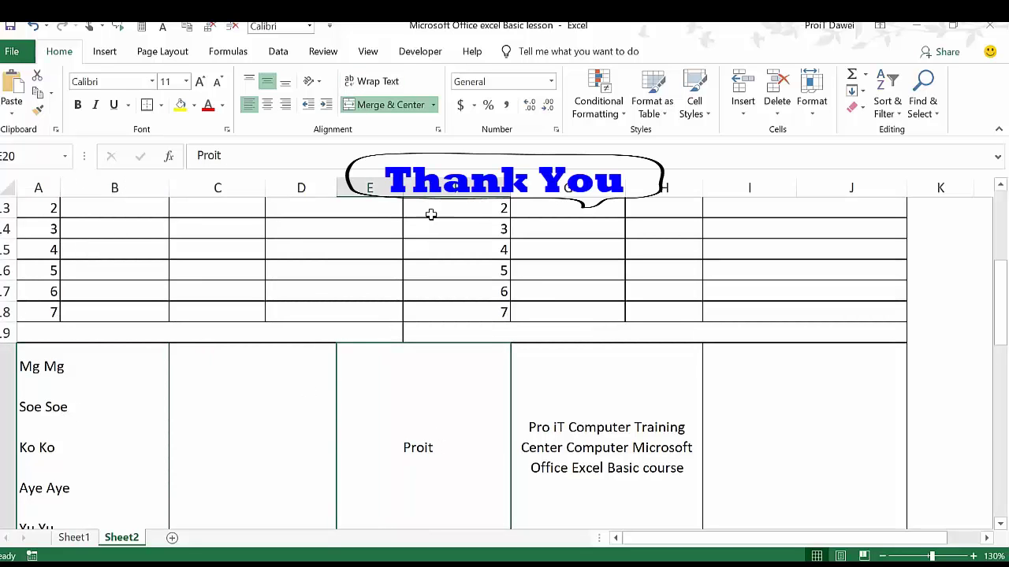
{"action": "left_click", "coordinate": [562, 368]}
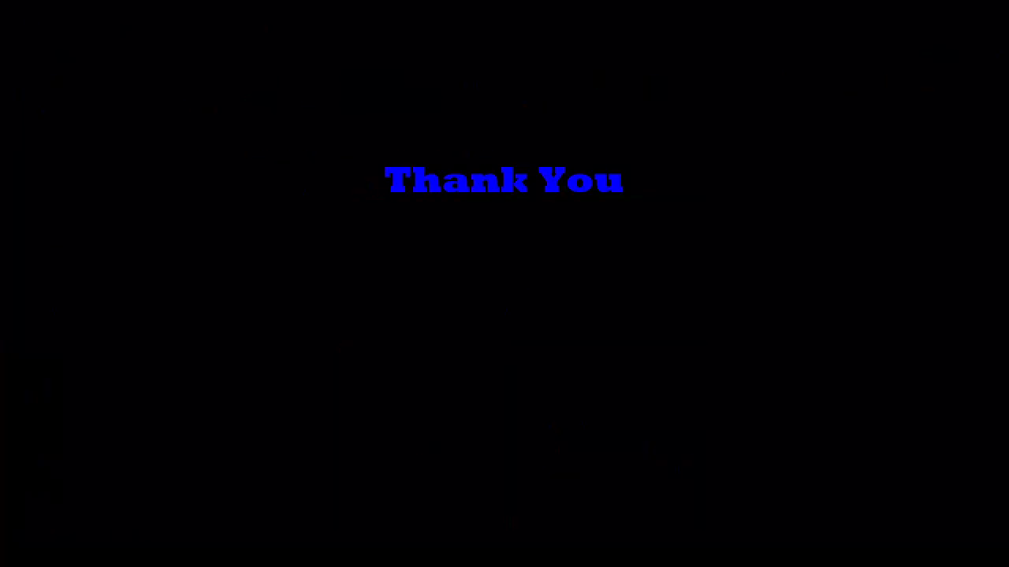